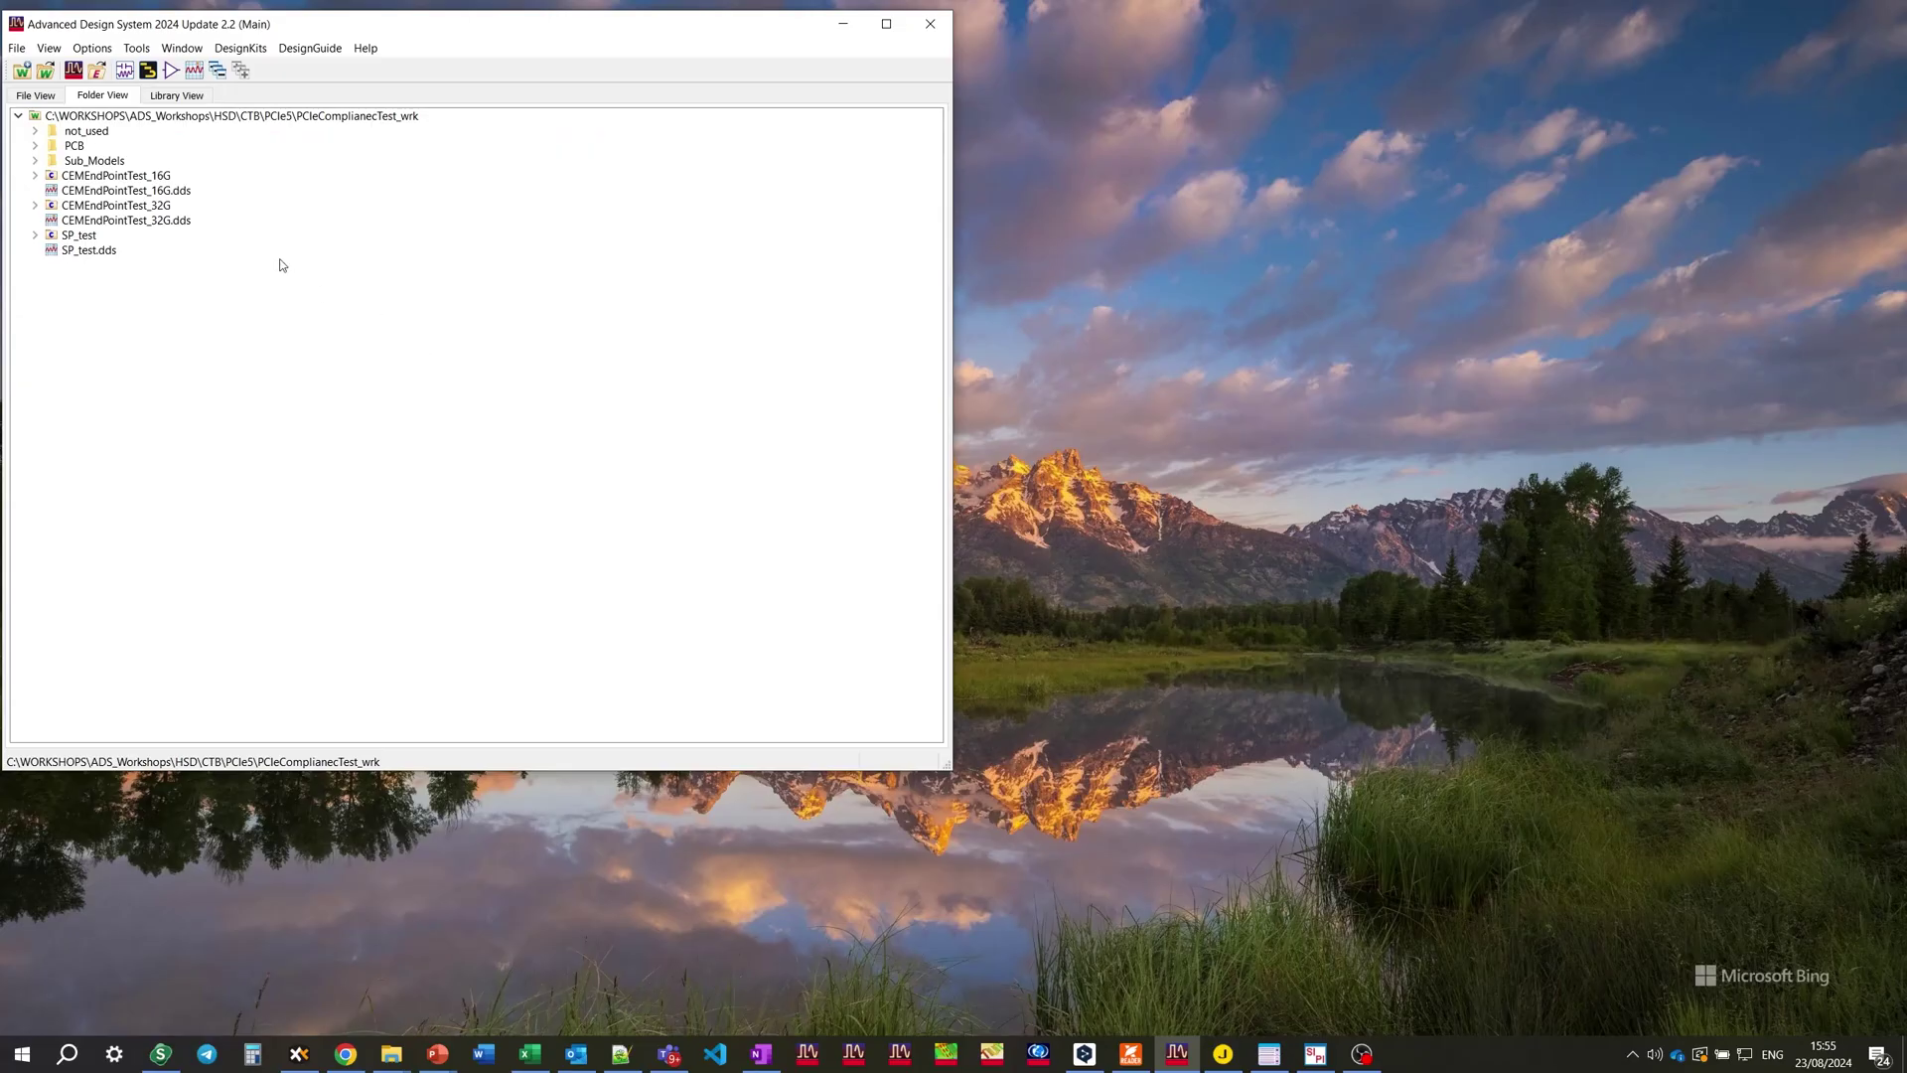
Step: Open the CEMEndPointTest_16G schematic, zoom in, and select the CBB board reference channel
click(127, 176)
double_click(111, 187)
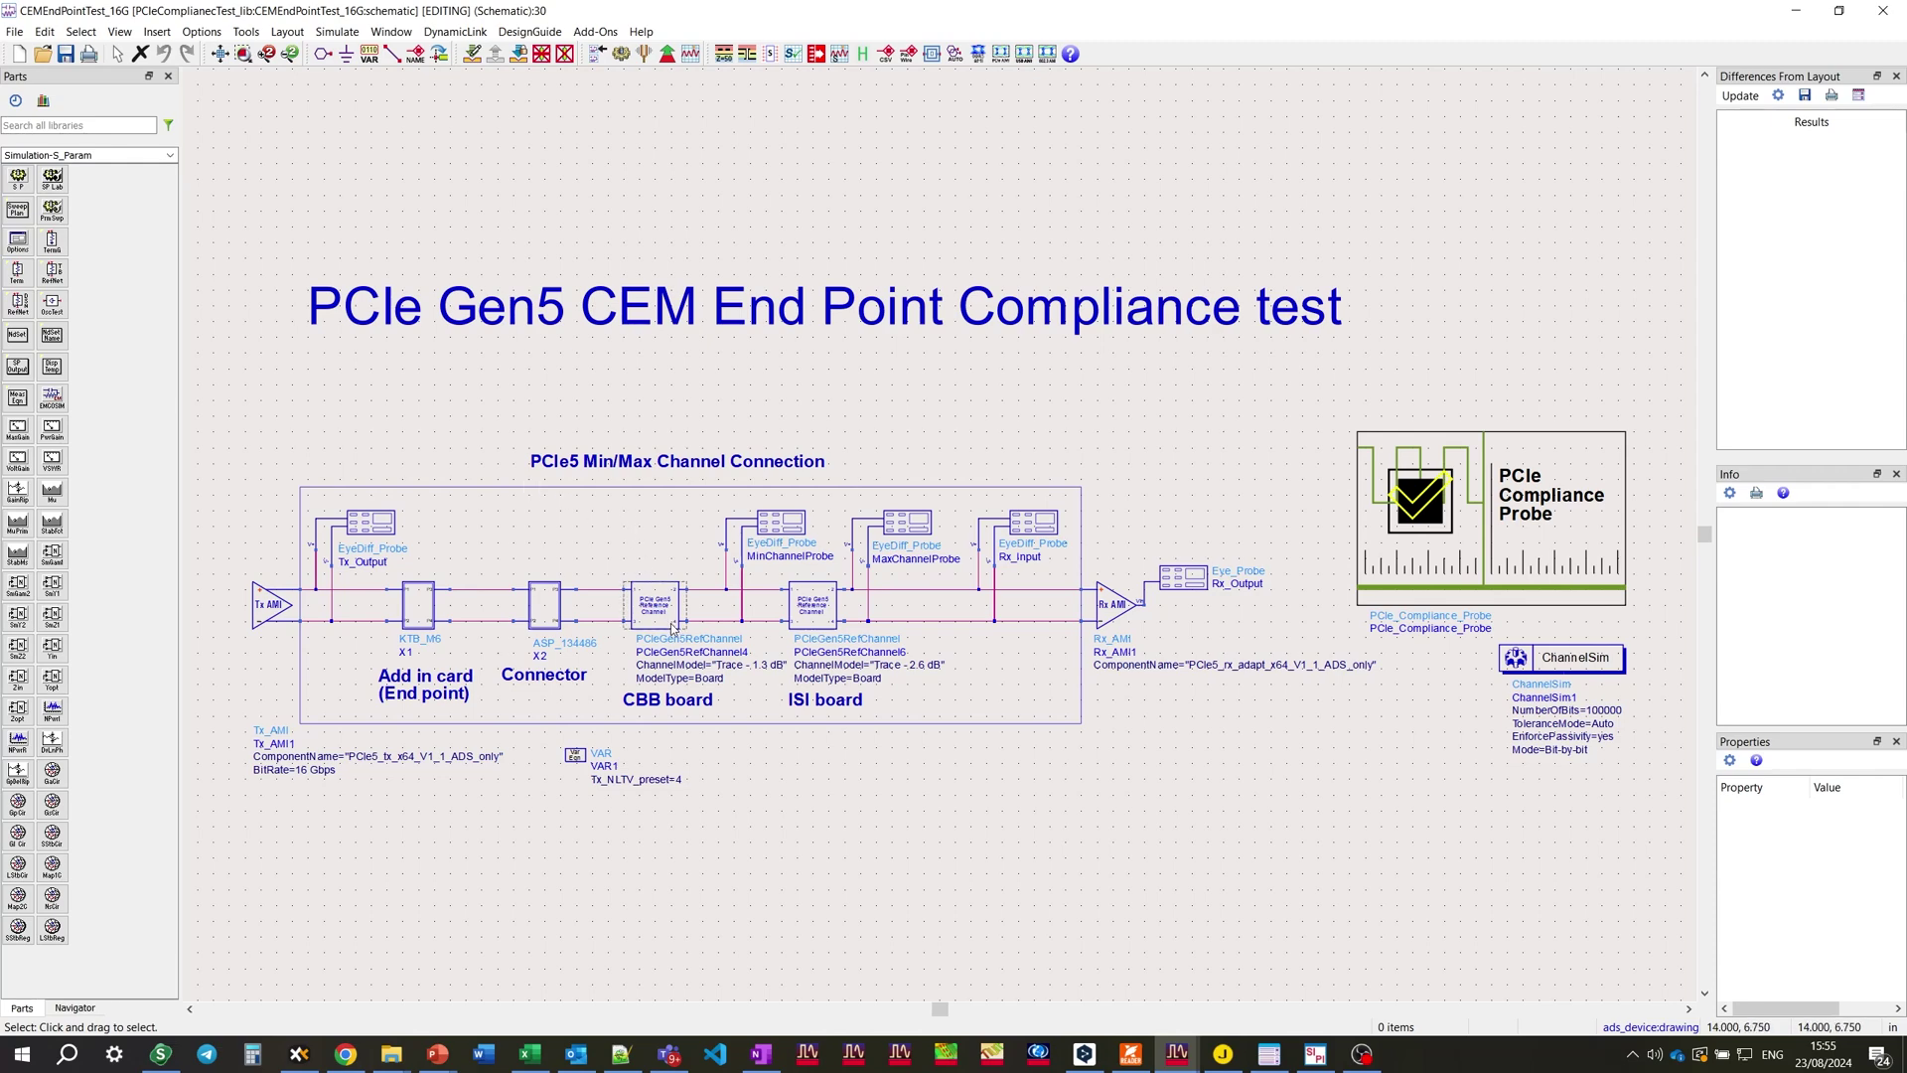
scroll(672, 628, up, 3)
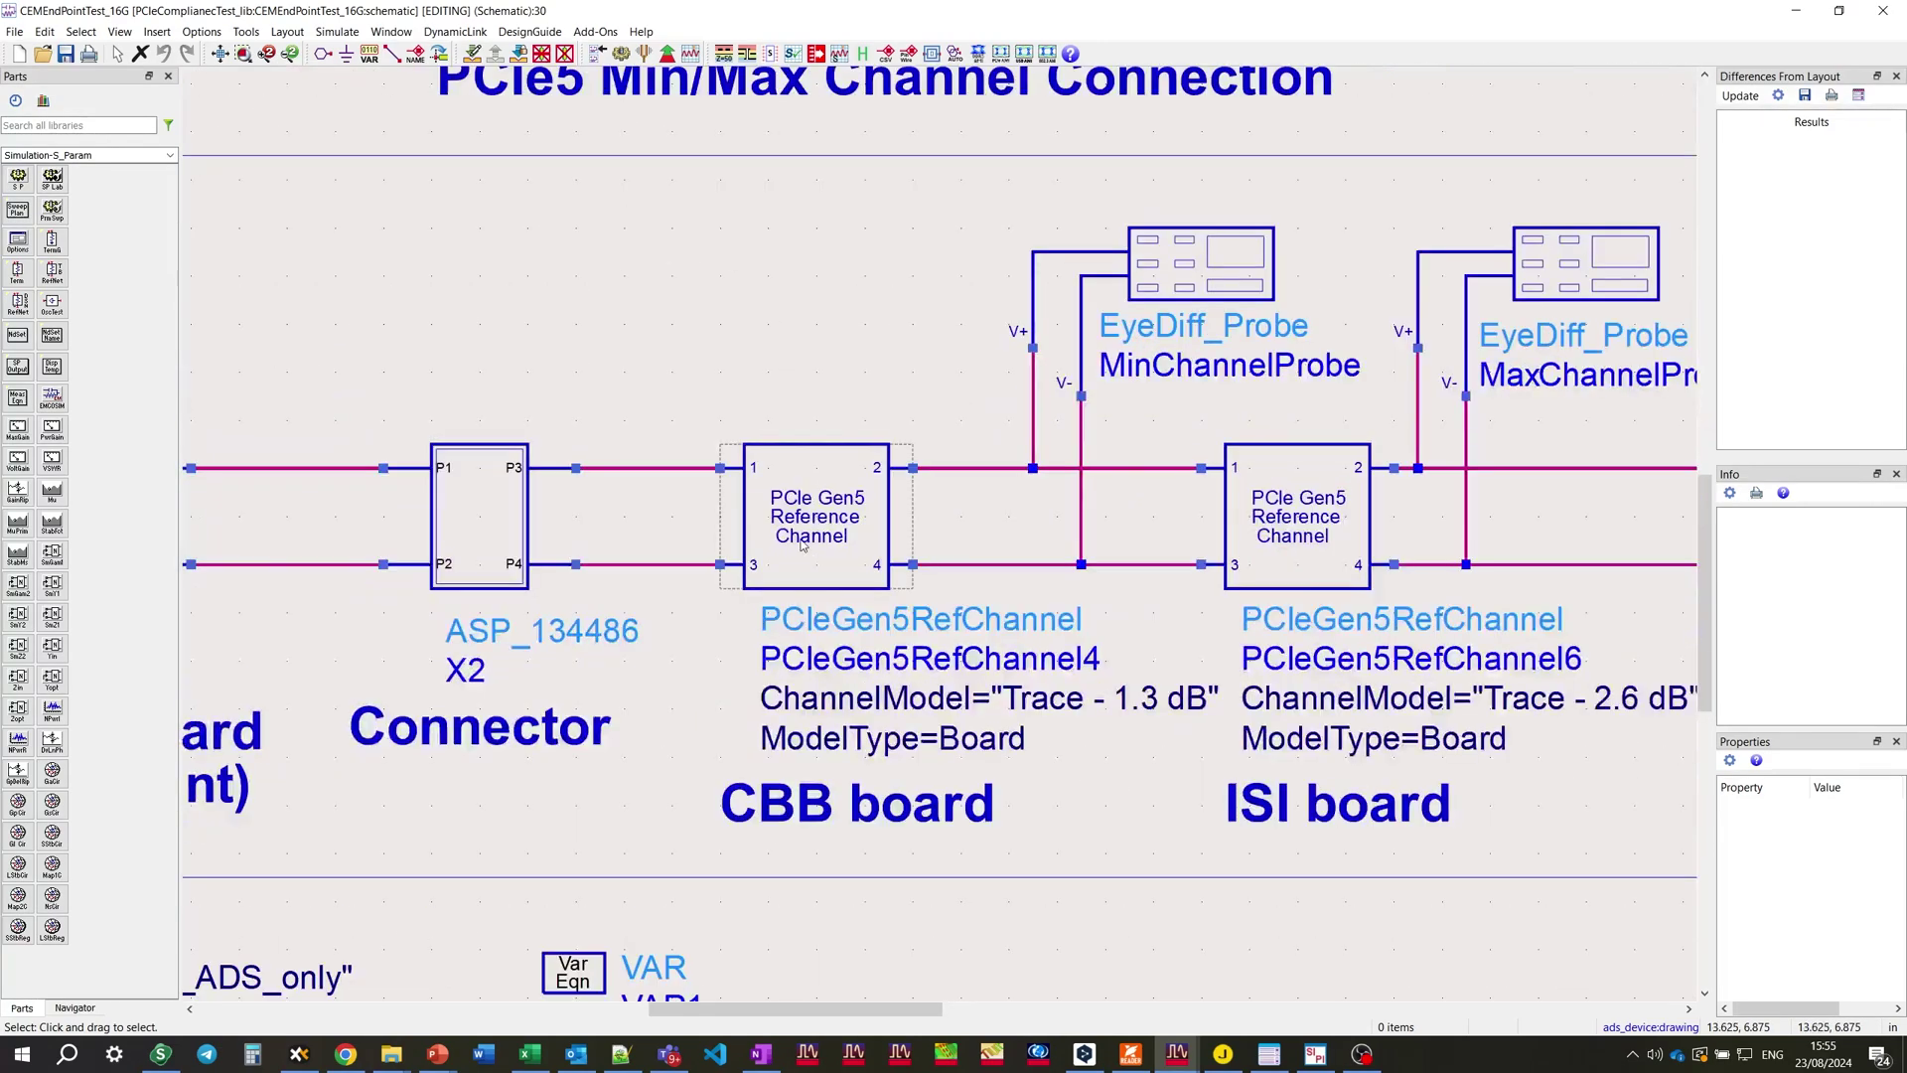
click(803, 546)
Step: Confirm the CBB board reference channel keeps Boards model type with the Trace - 1.3 dB model
double_click(803, 546)
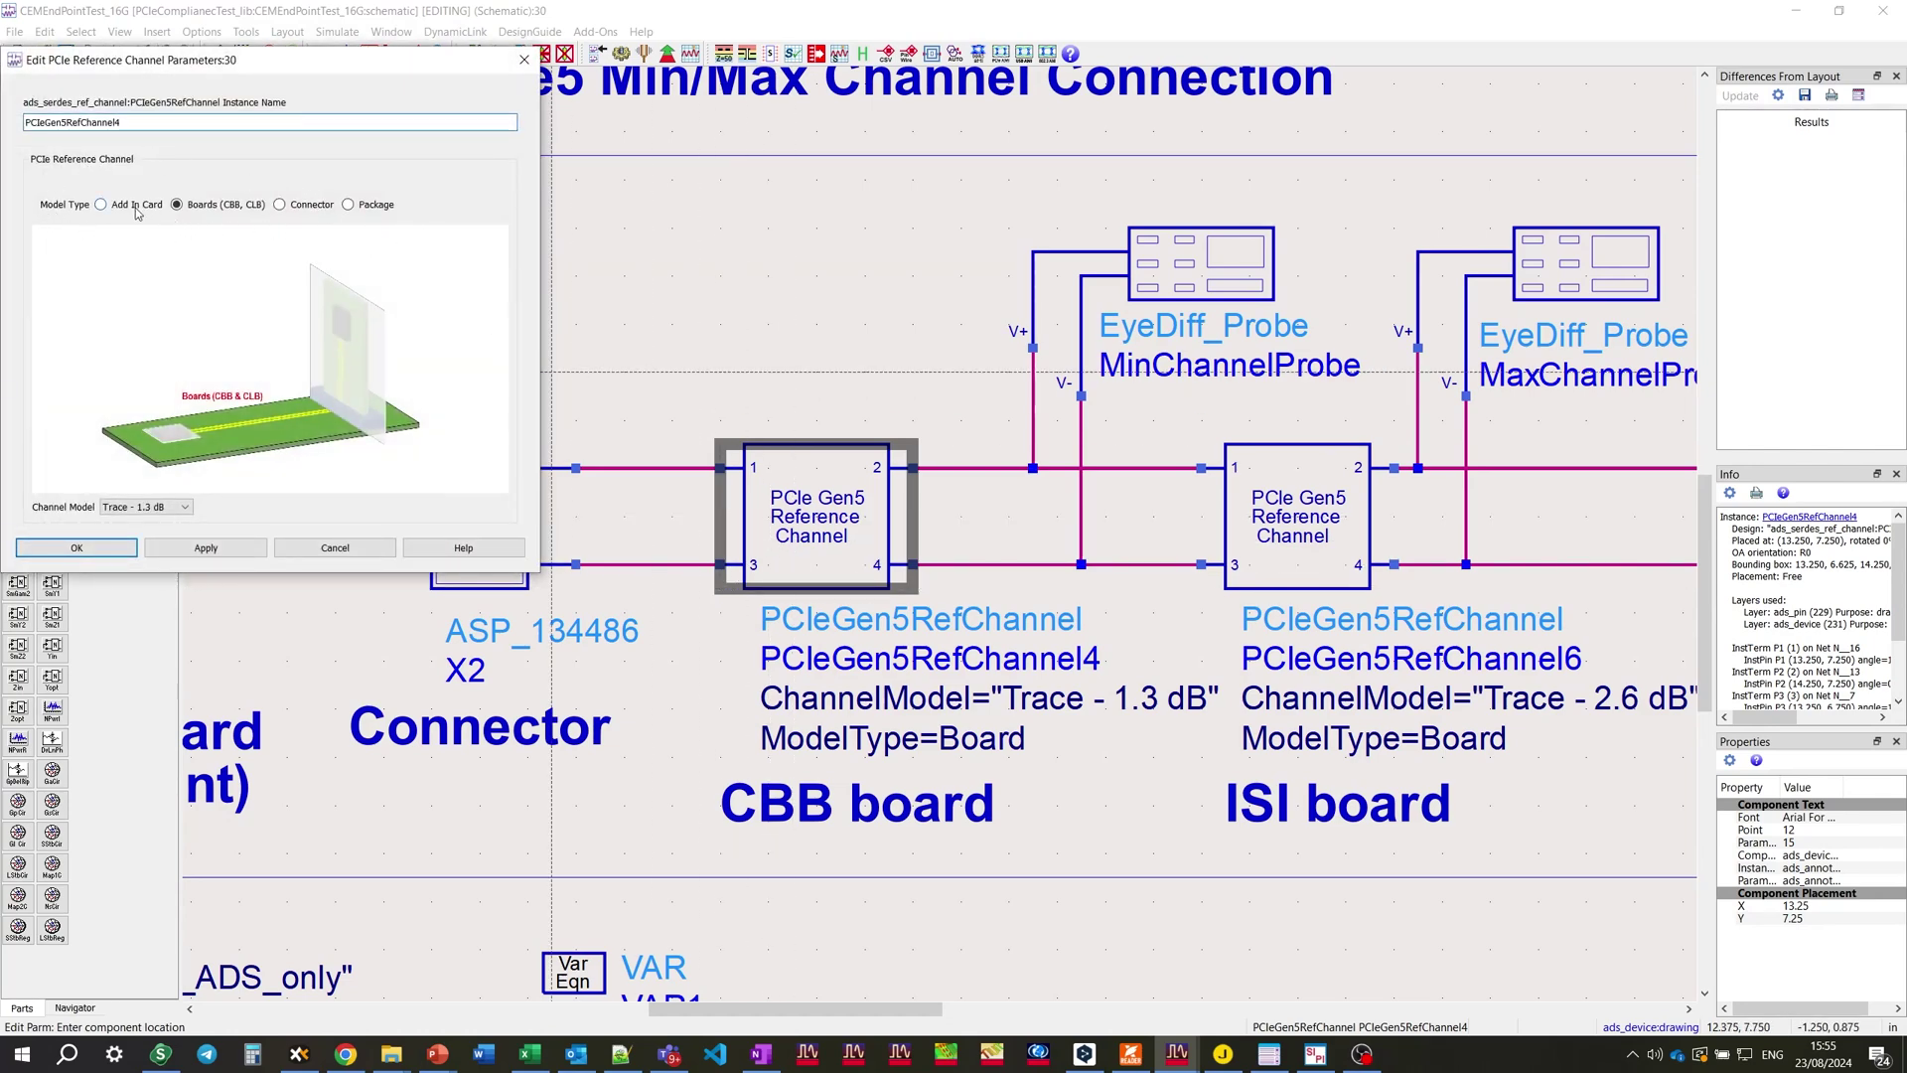
click(310, 208)
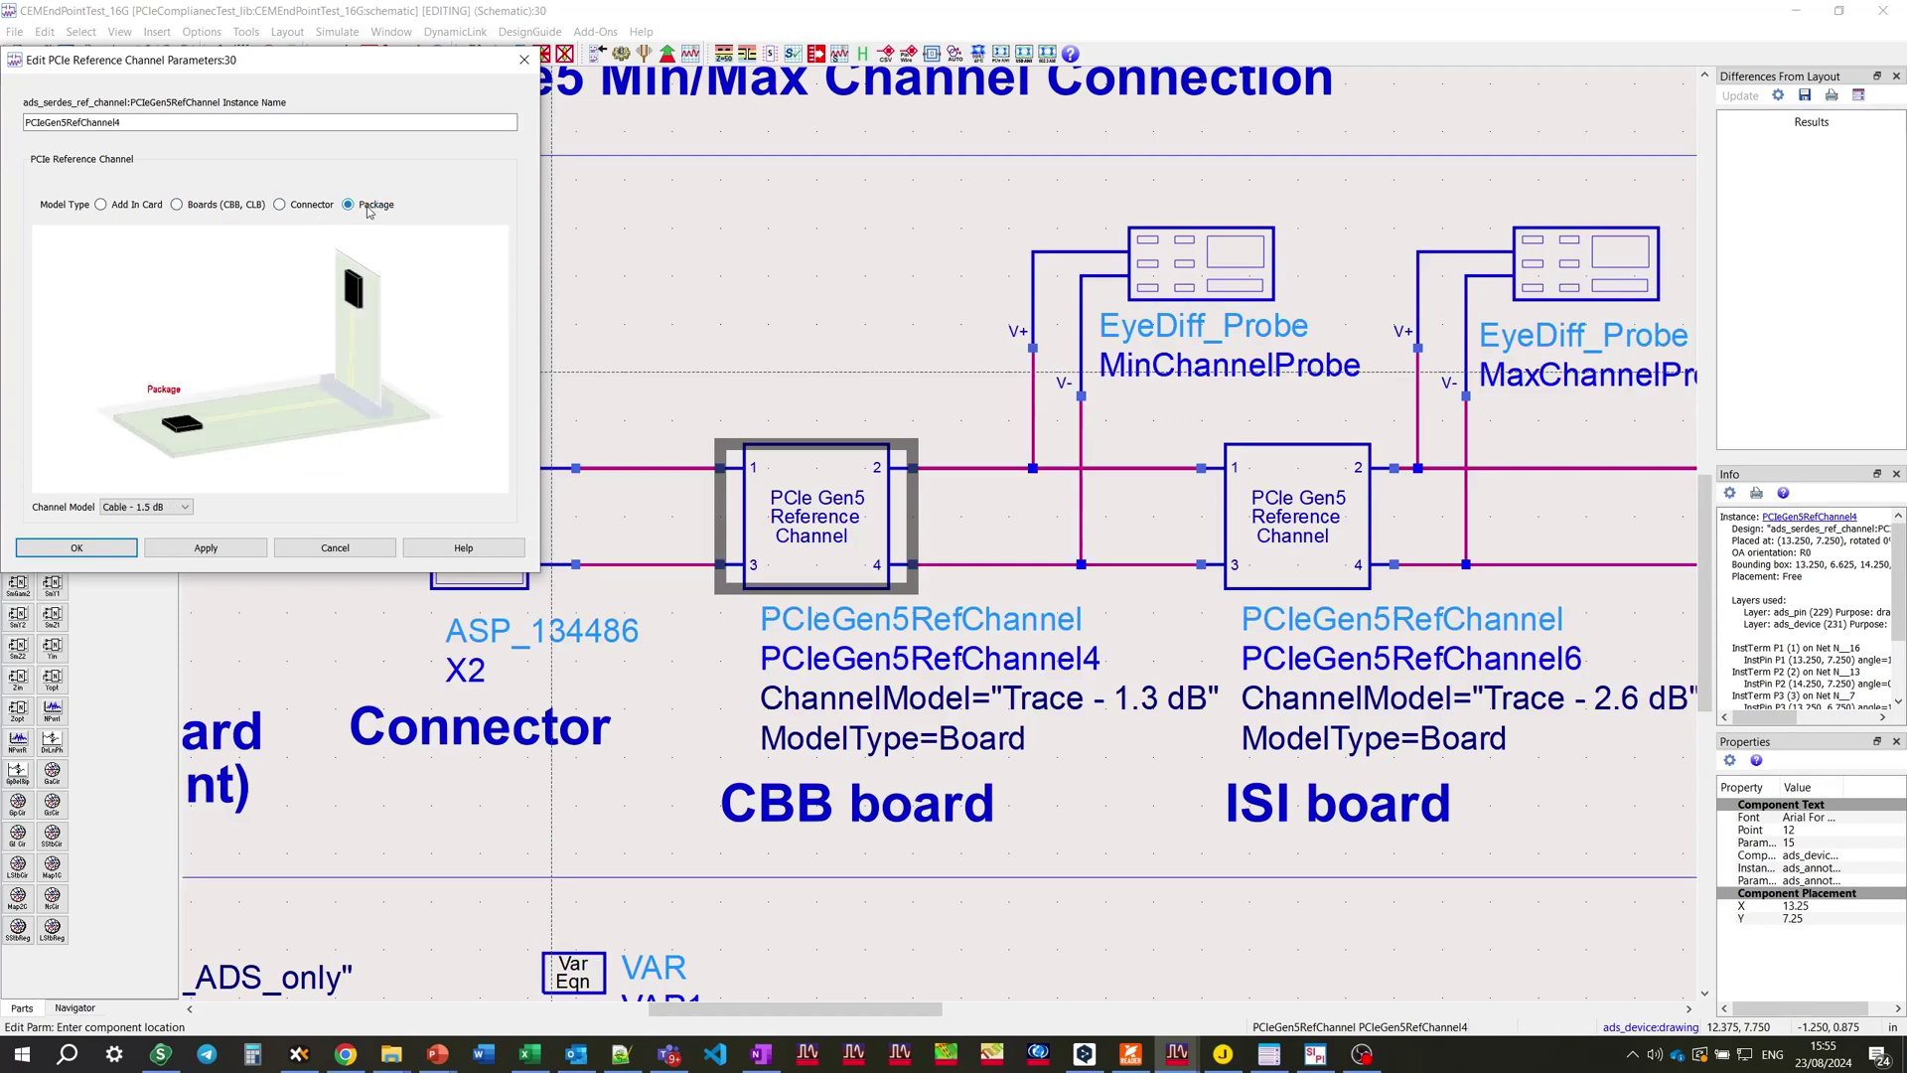
click(217, 205)
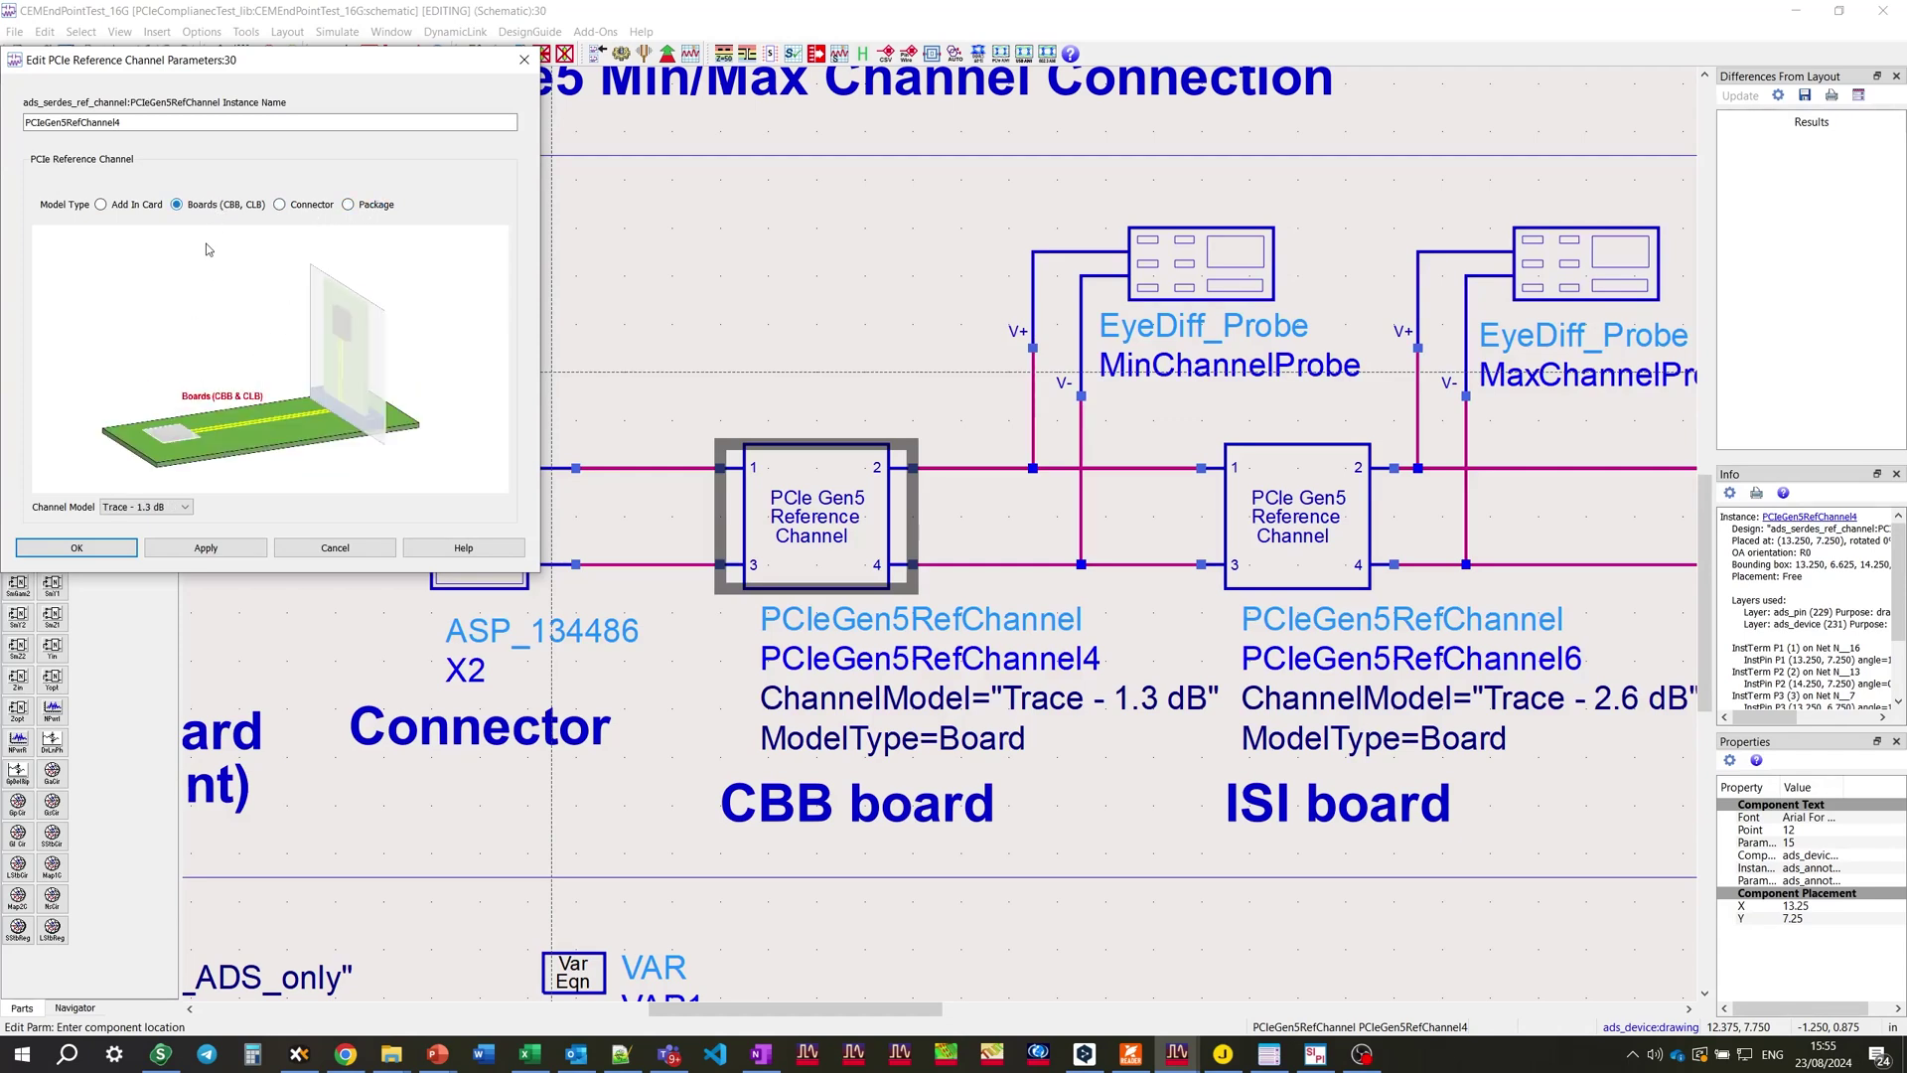
click(189, 508)
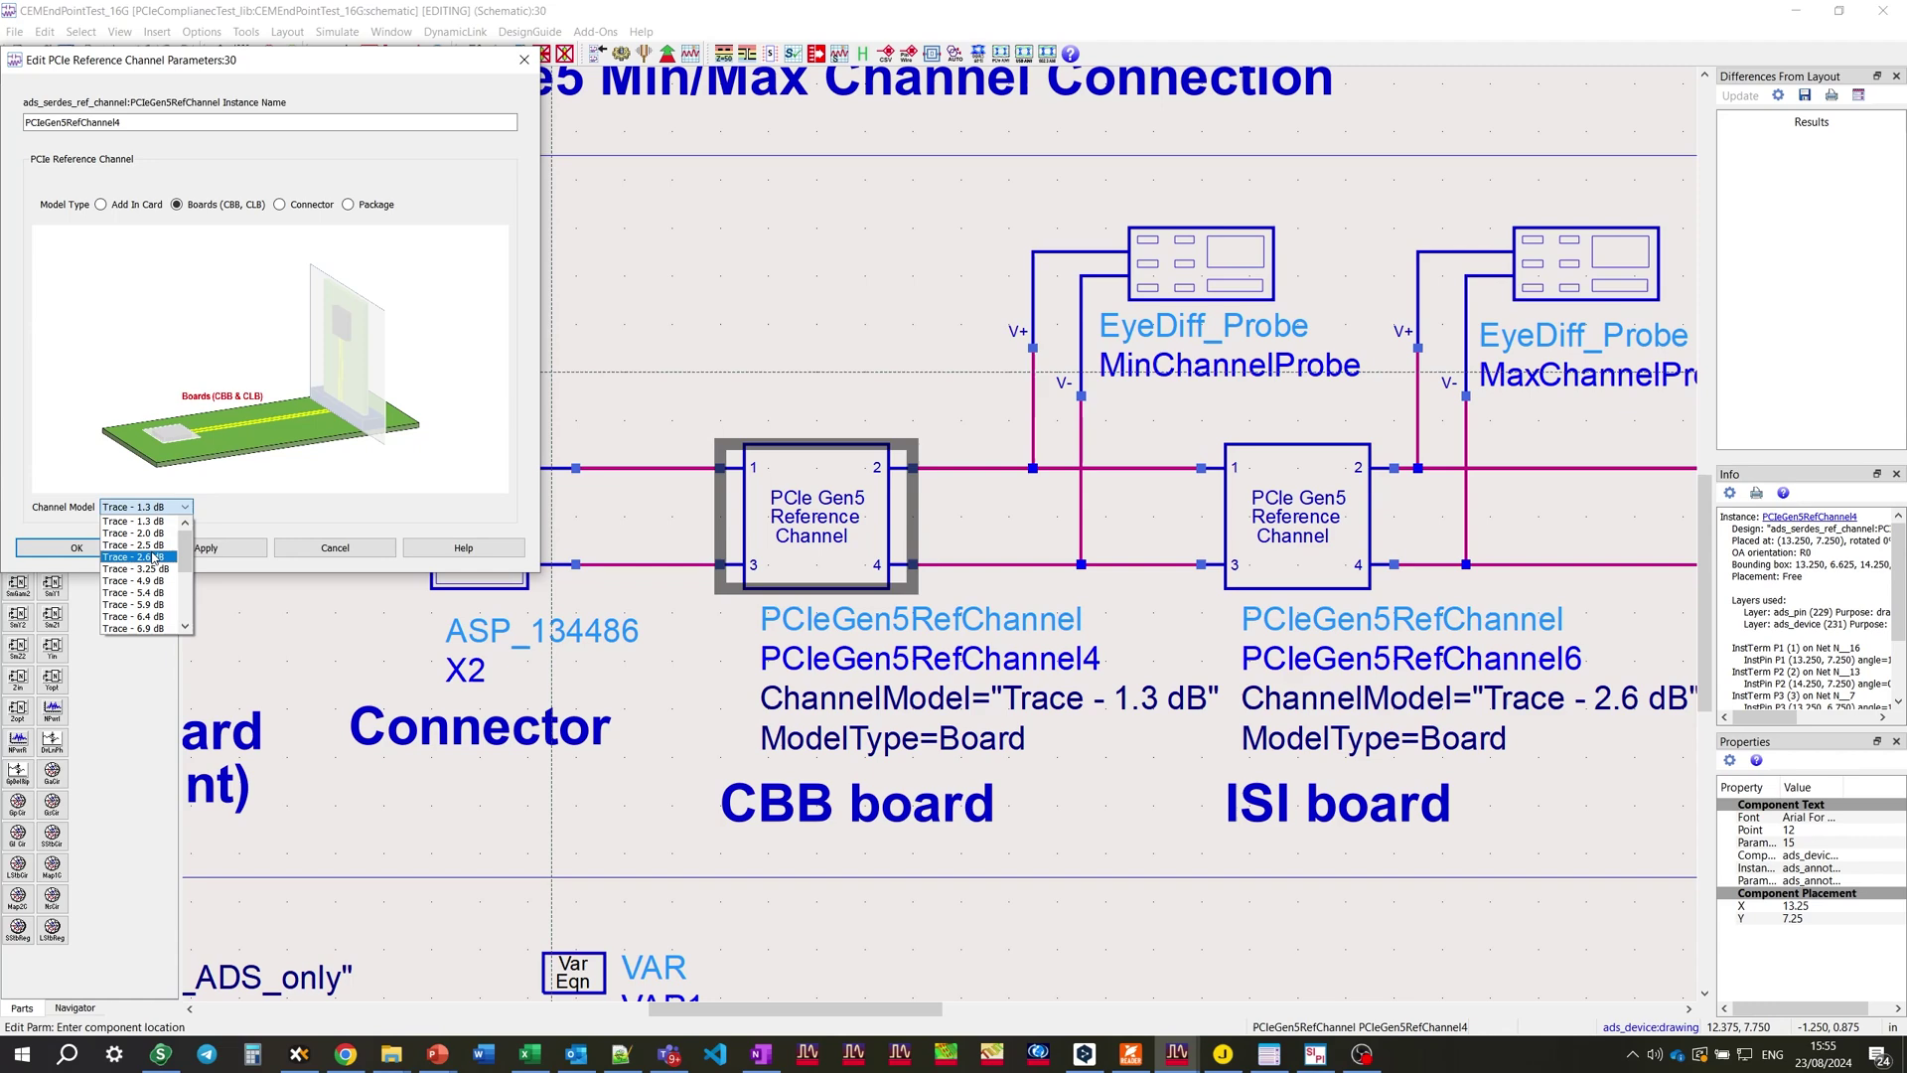
scroll(154, 558, down, 4)
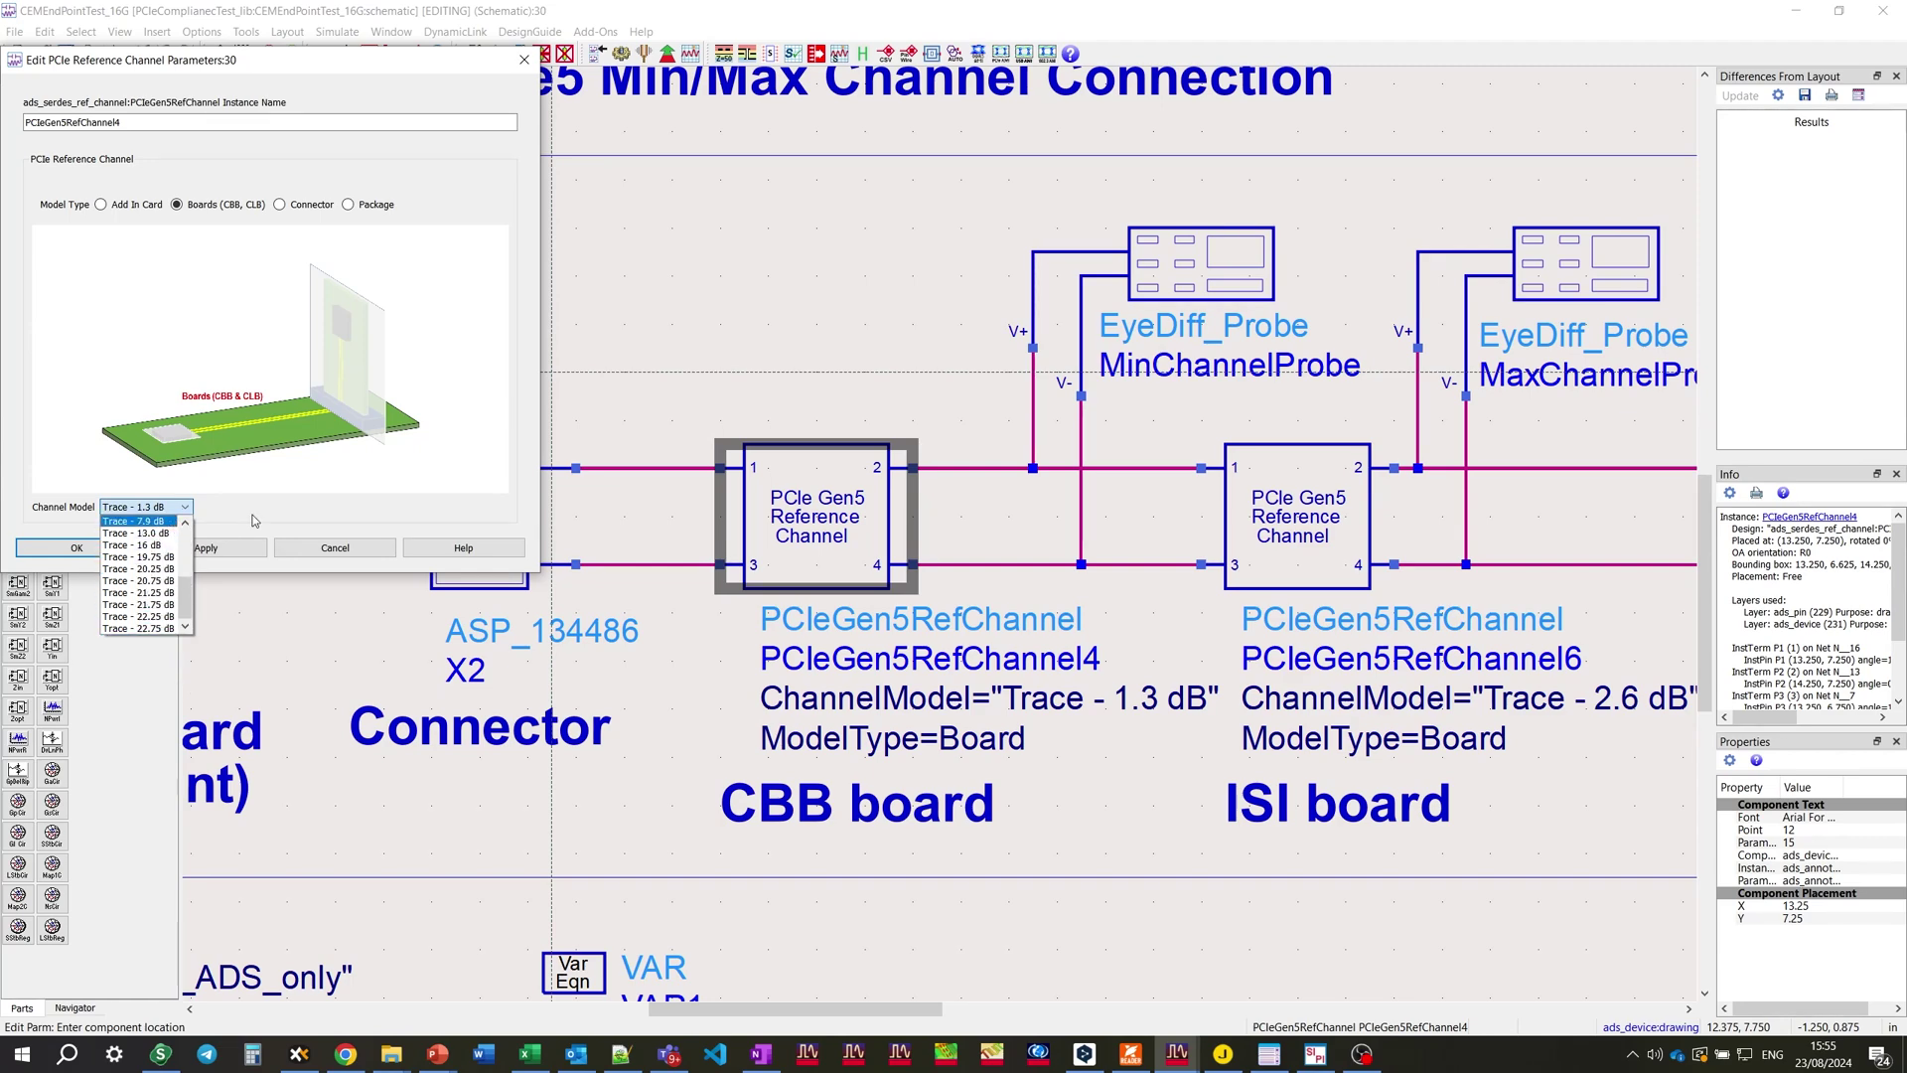
click(280, 514)
click(77, 548)
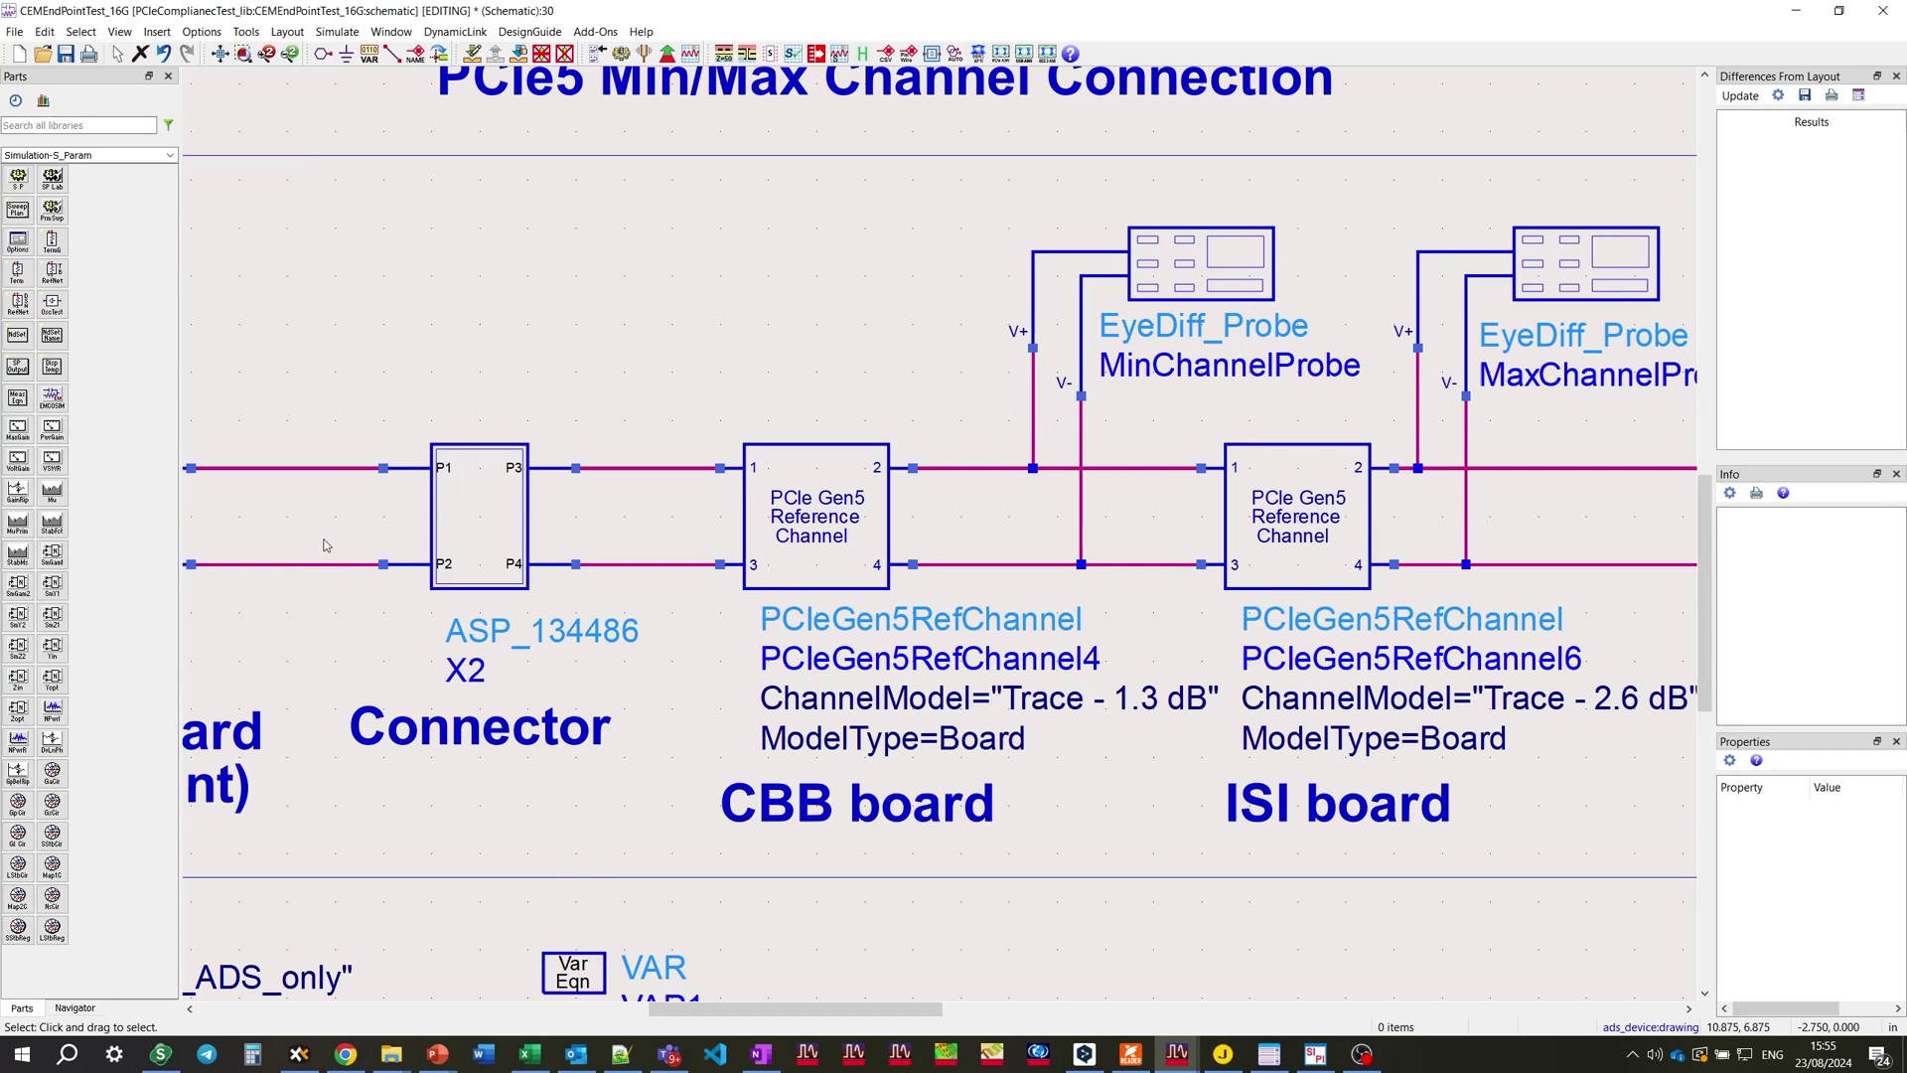
Step: Confirm the ISI board reference channel uses the 2.6 dB trace model
click(1286, 519)
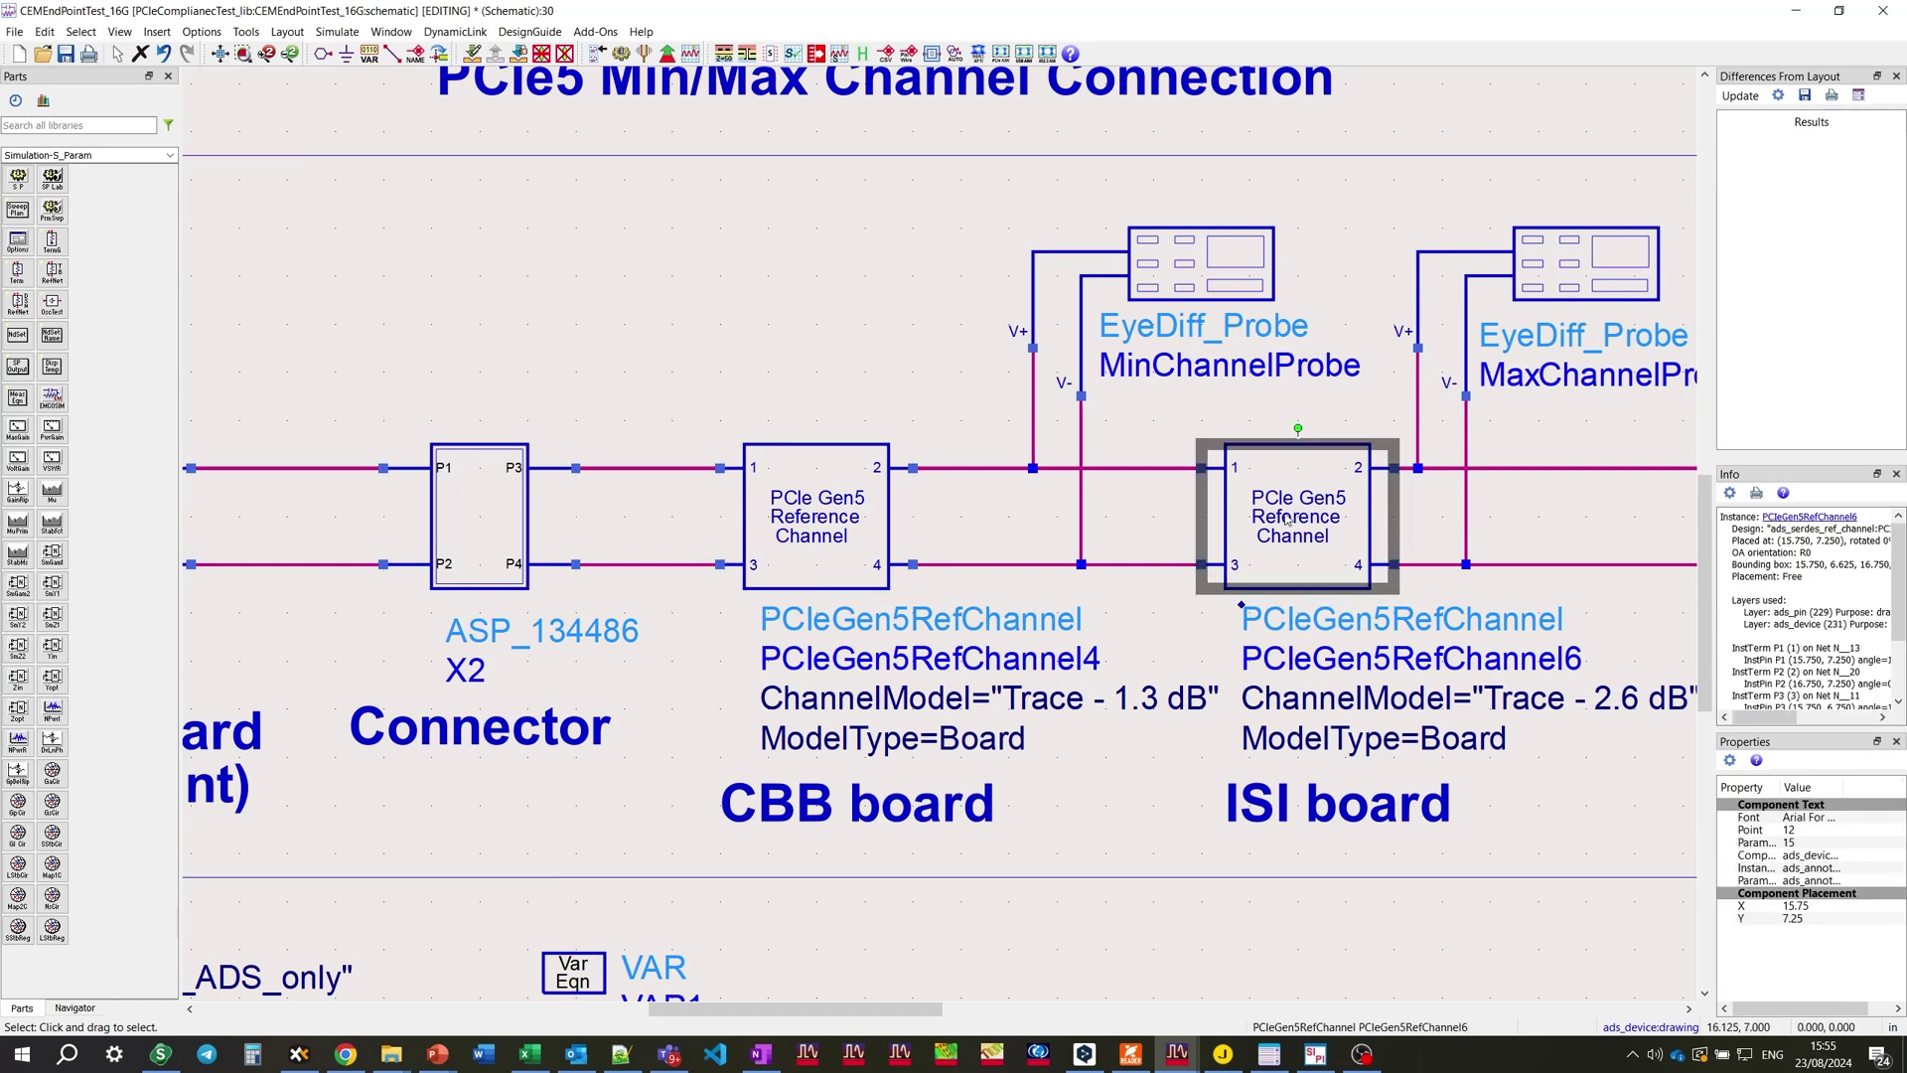
double_click(1286, 519)
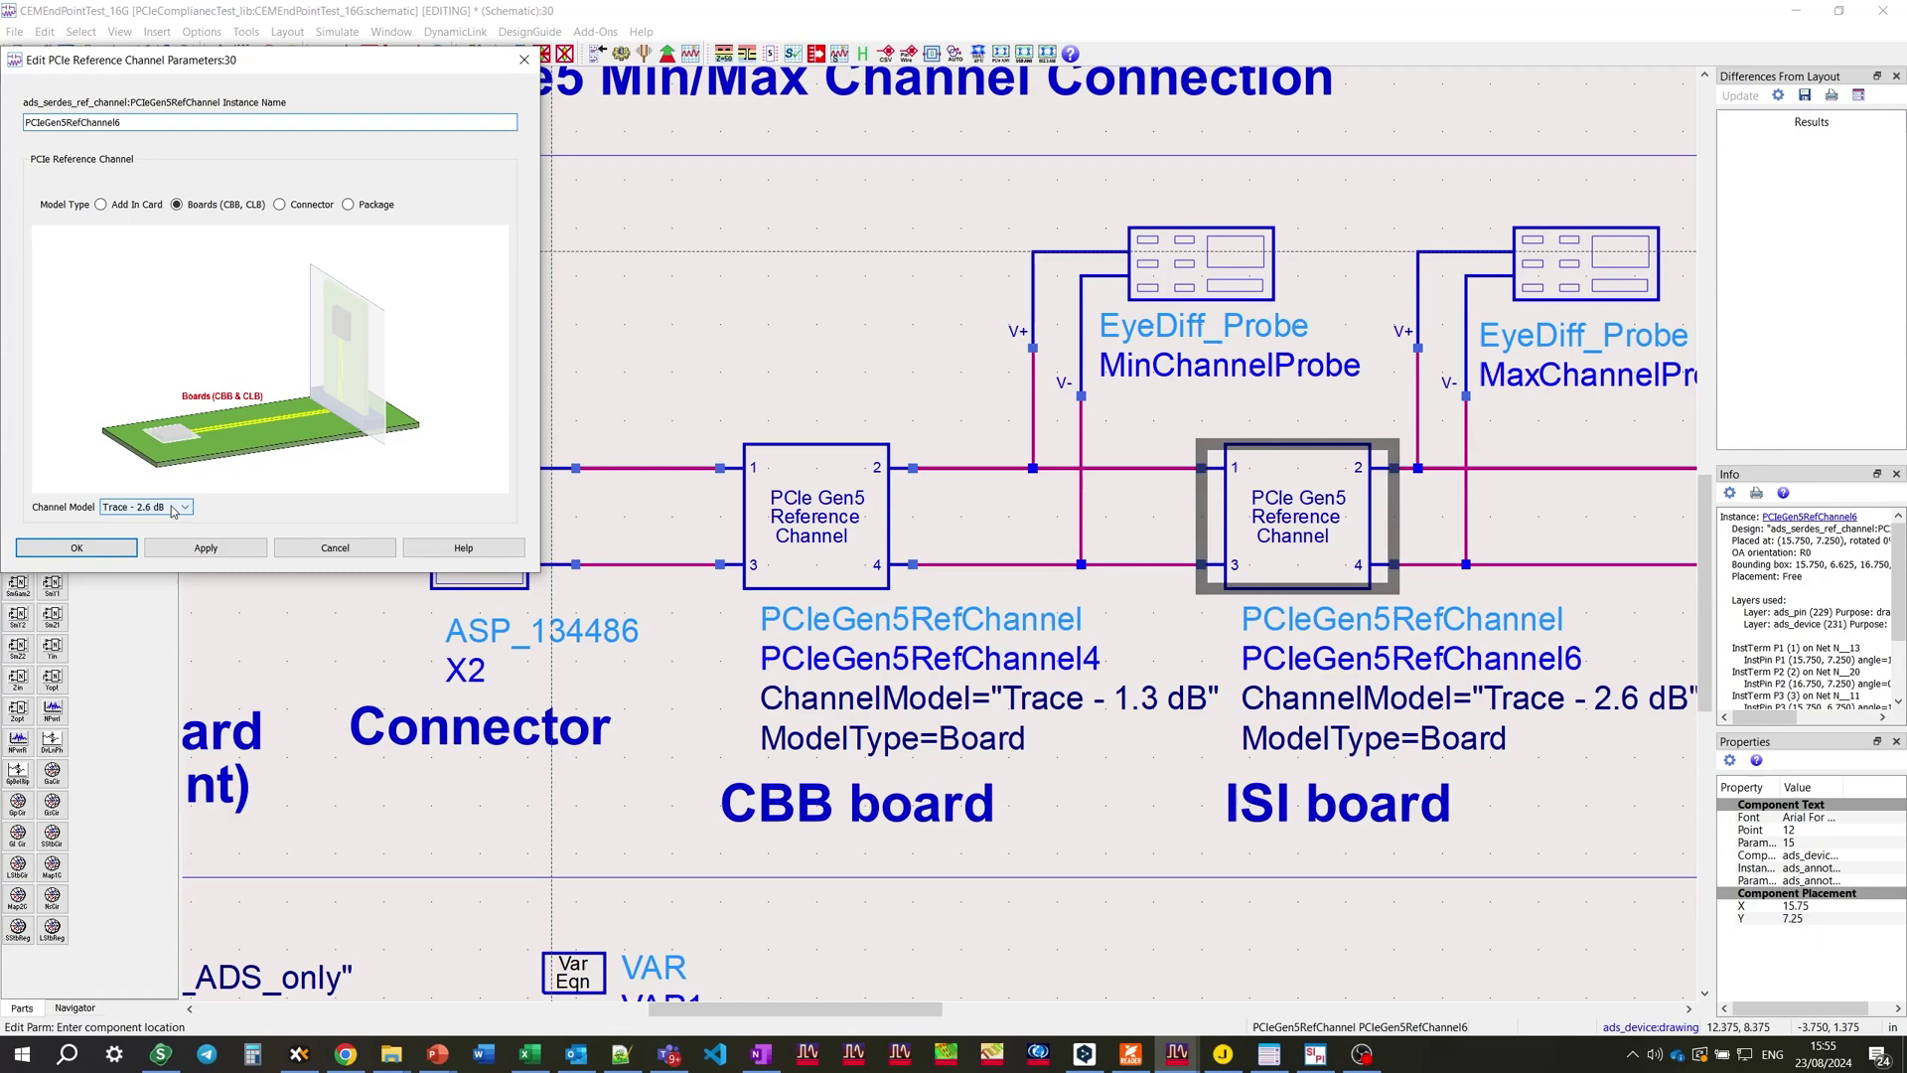
click(86, 552)
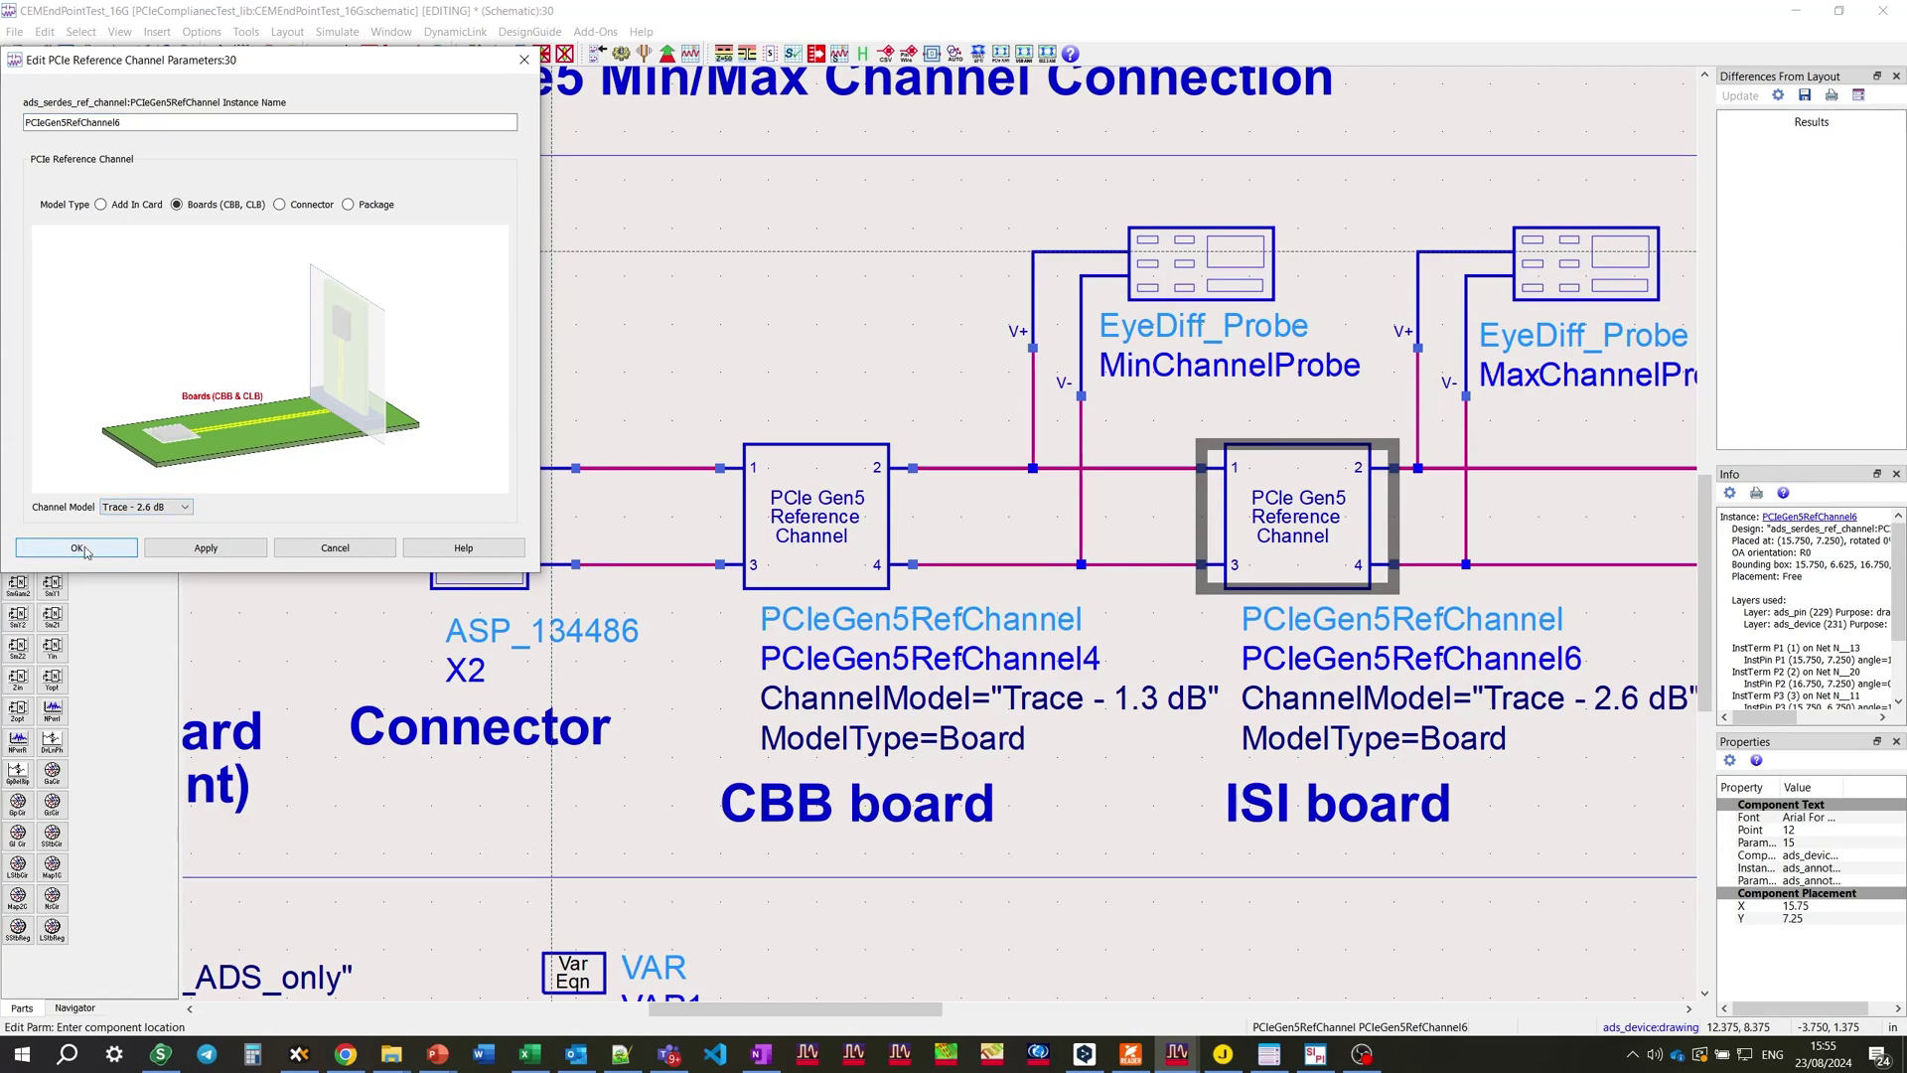
drag(596, 373, 1112, 358)
Step: Push into KTB_M6 X1, then into its X3 extracted model, and zoom on the S4P block
click(724, 523)
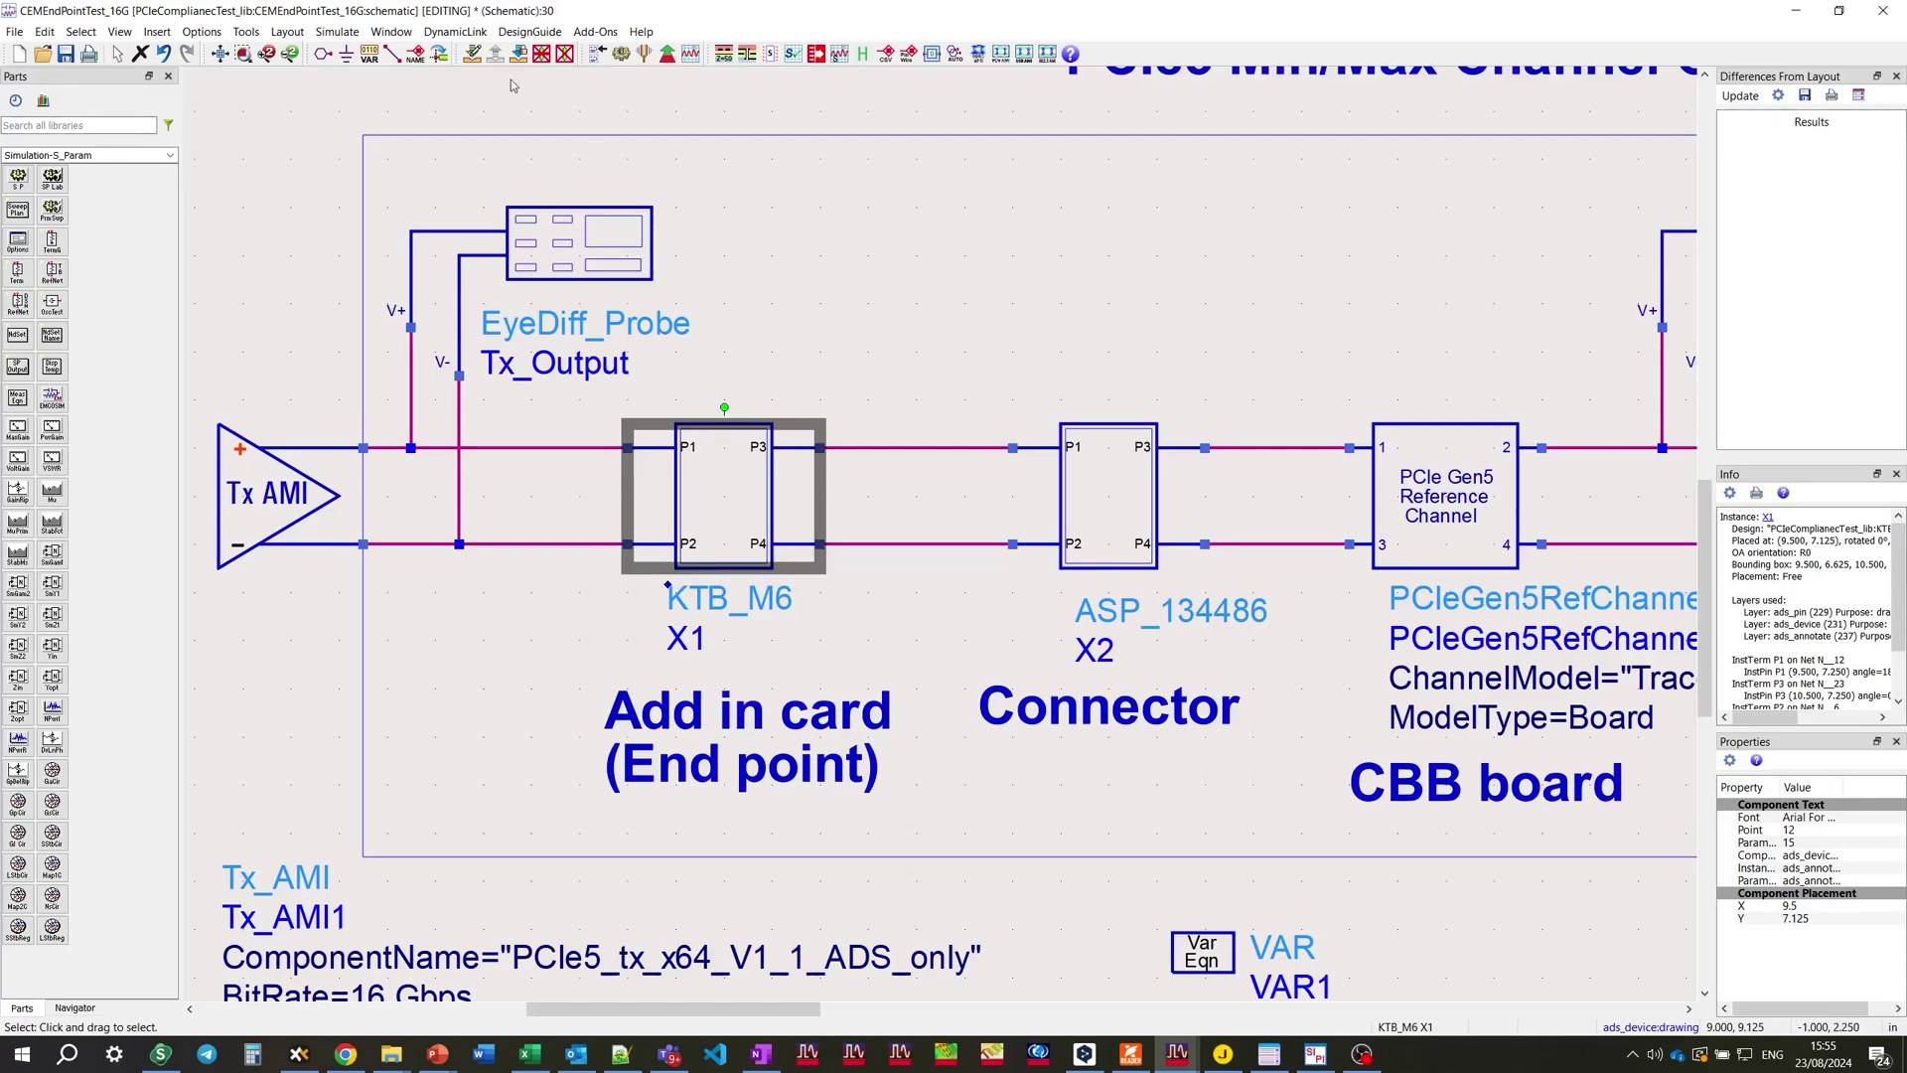
click(471, 56)
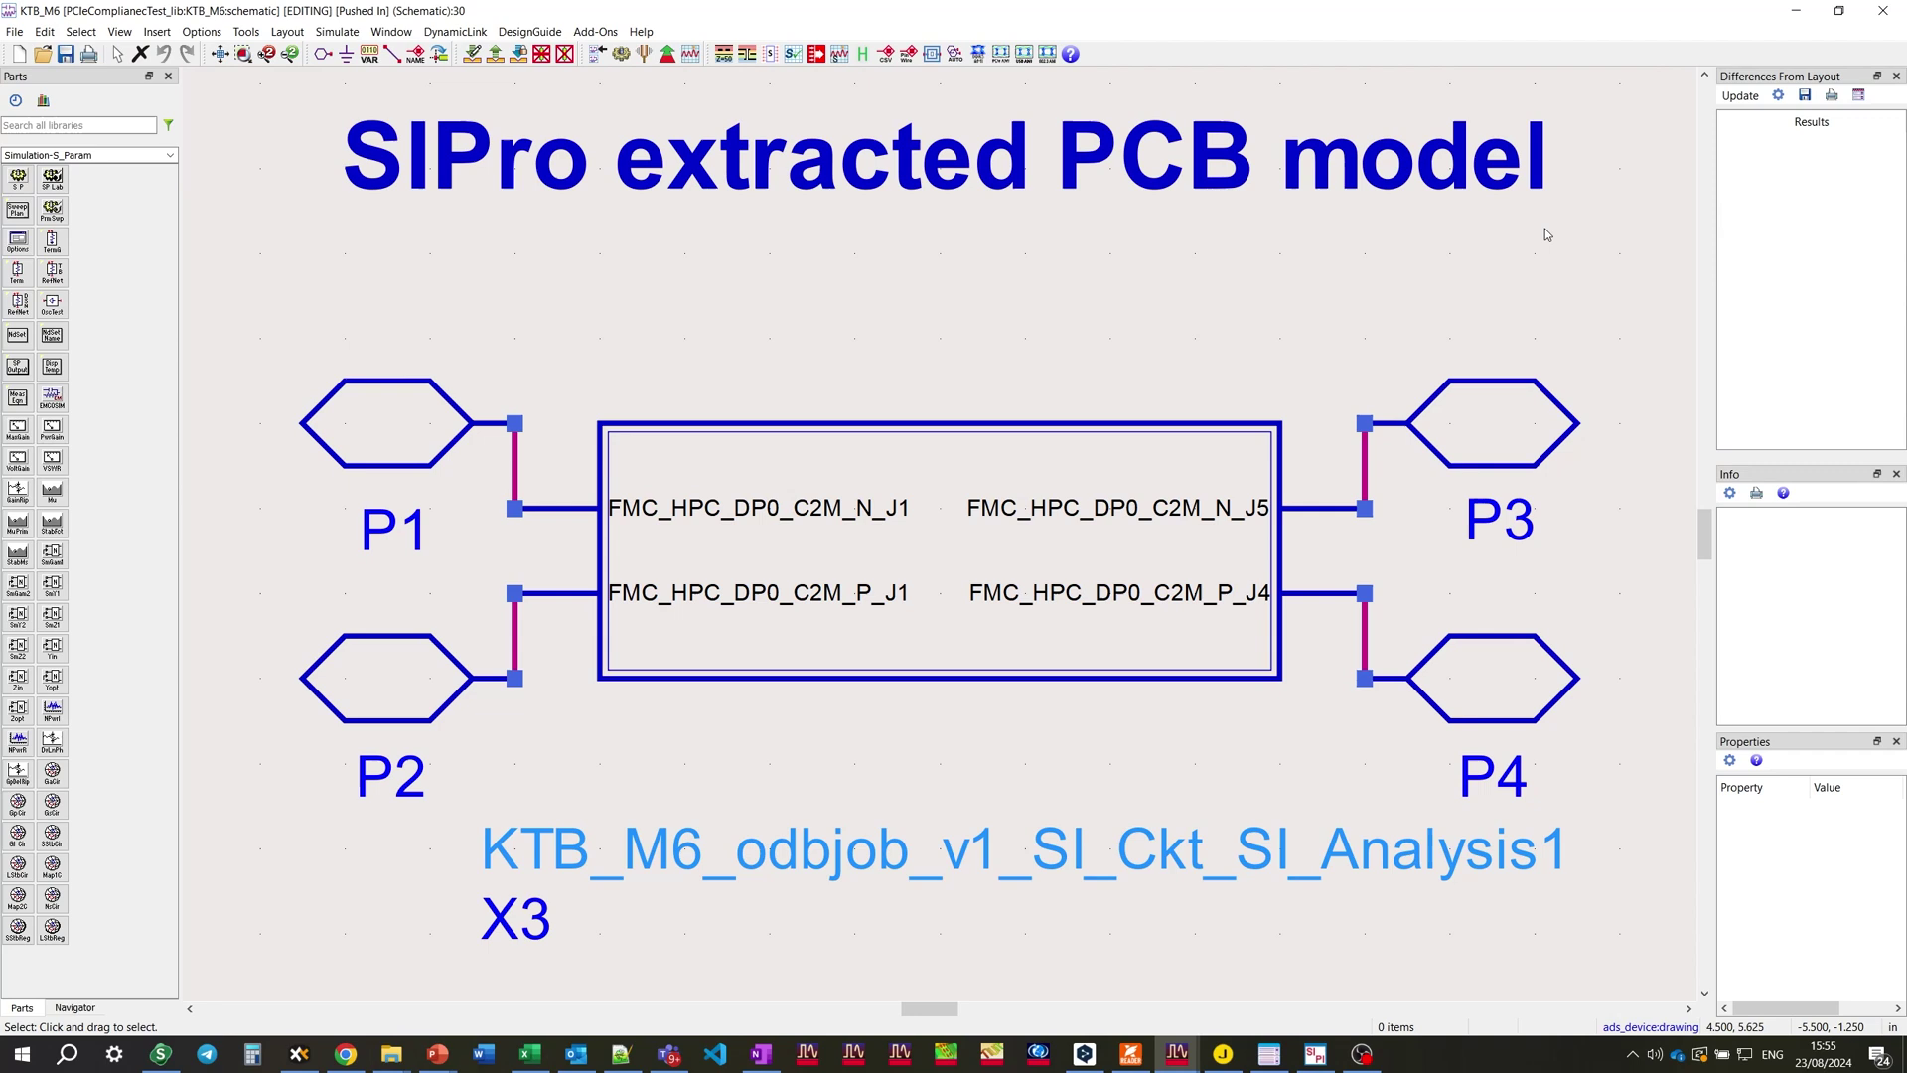
click(1061, 487)
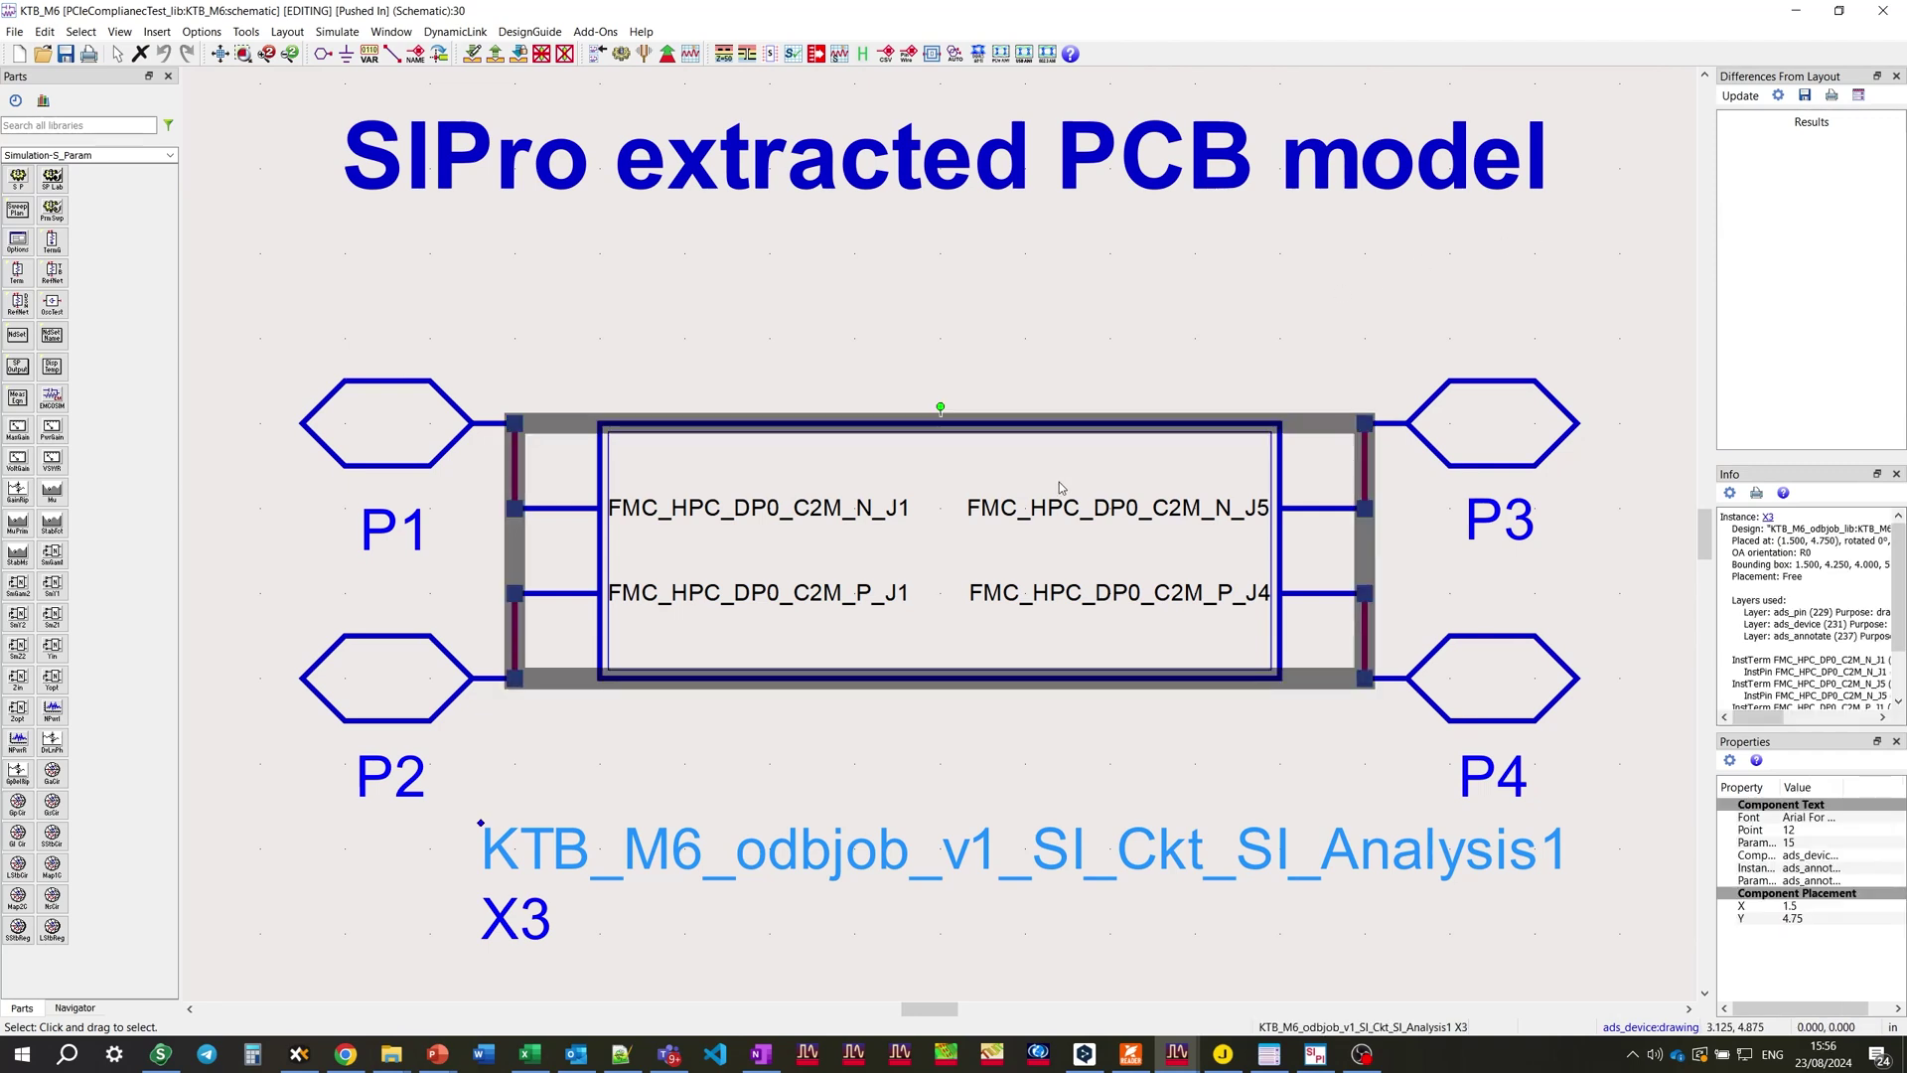
double_click(806, 473)
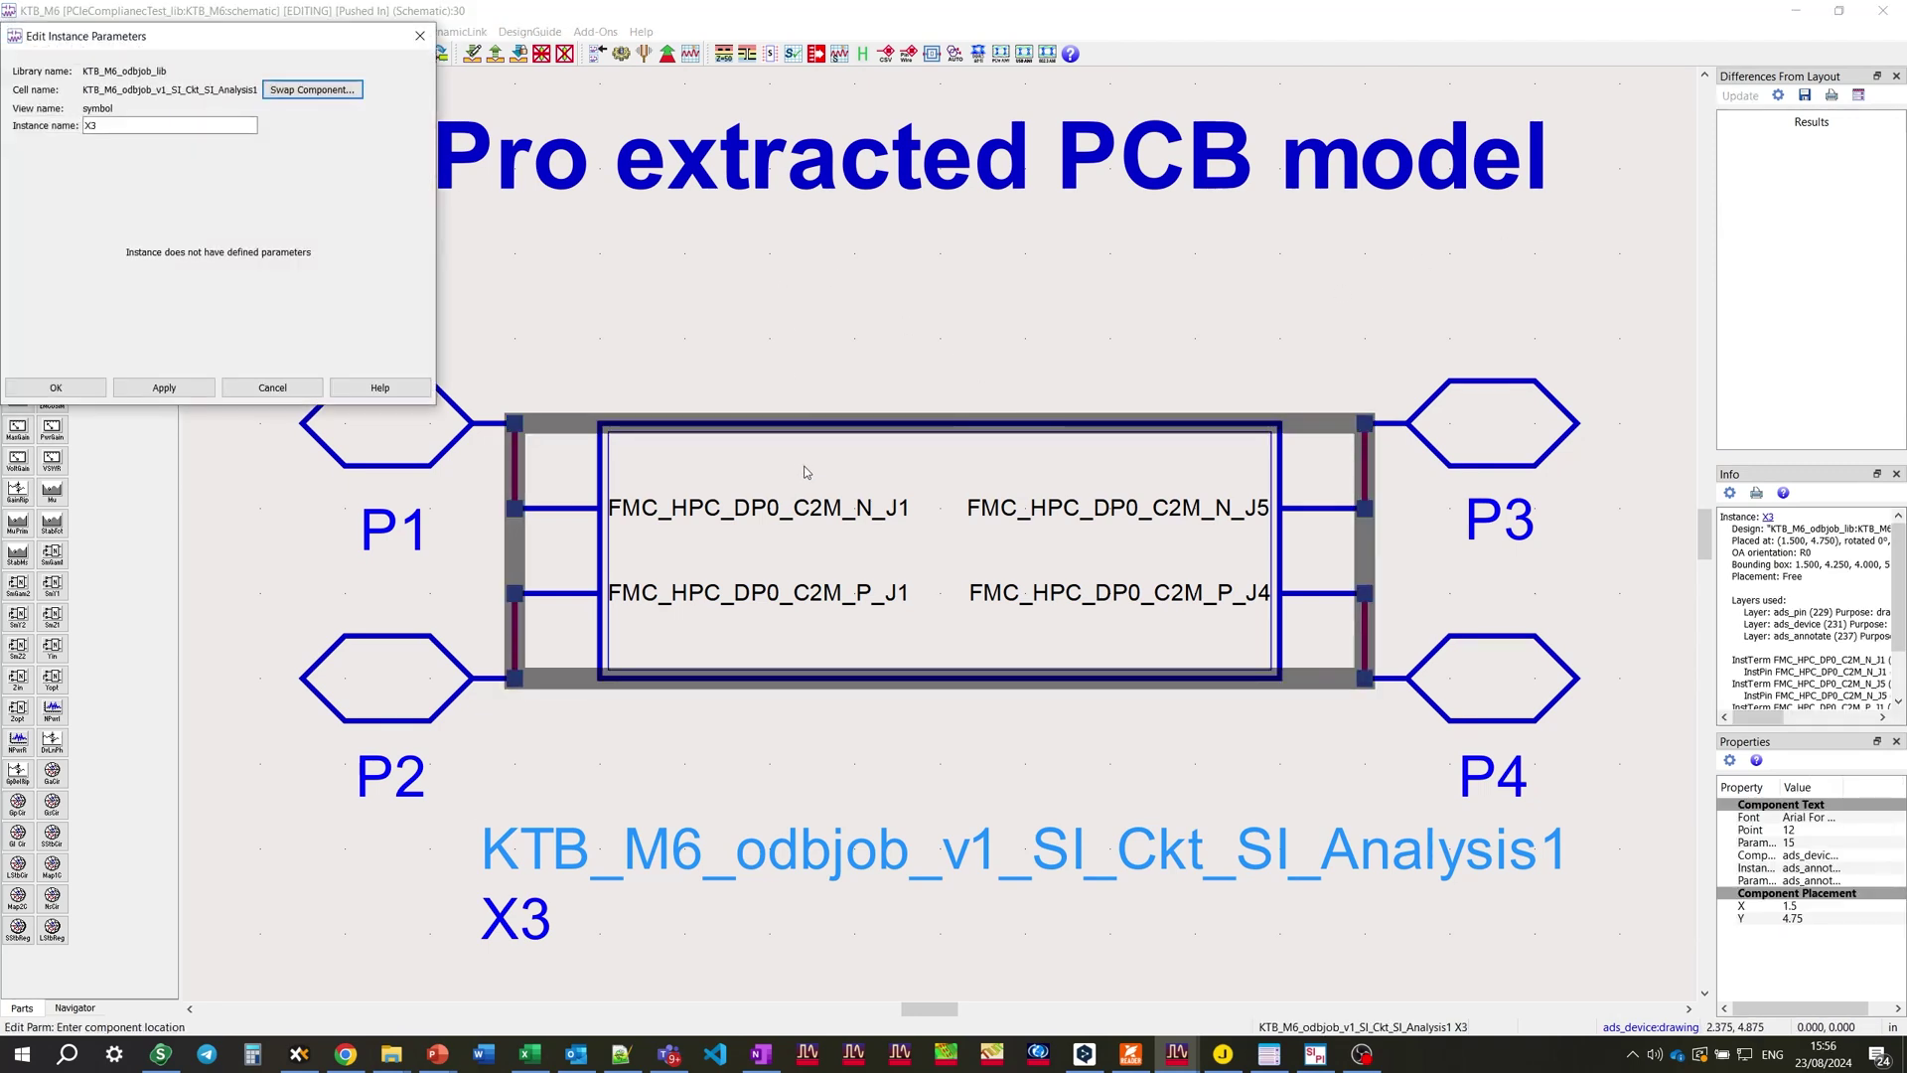
key(Escape)
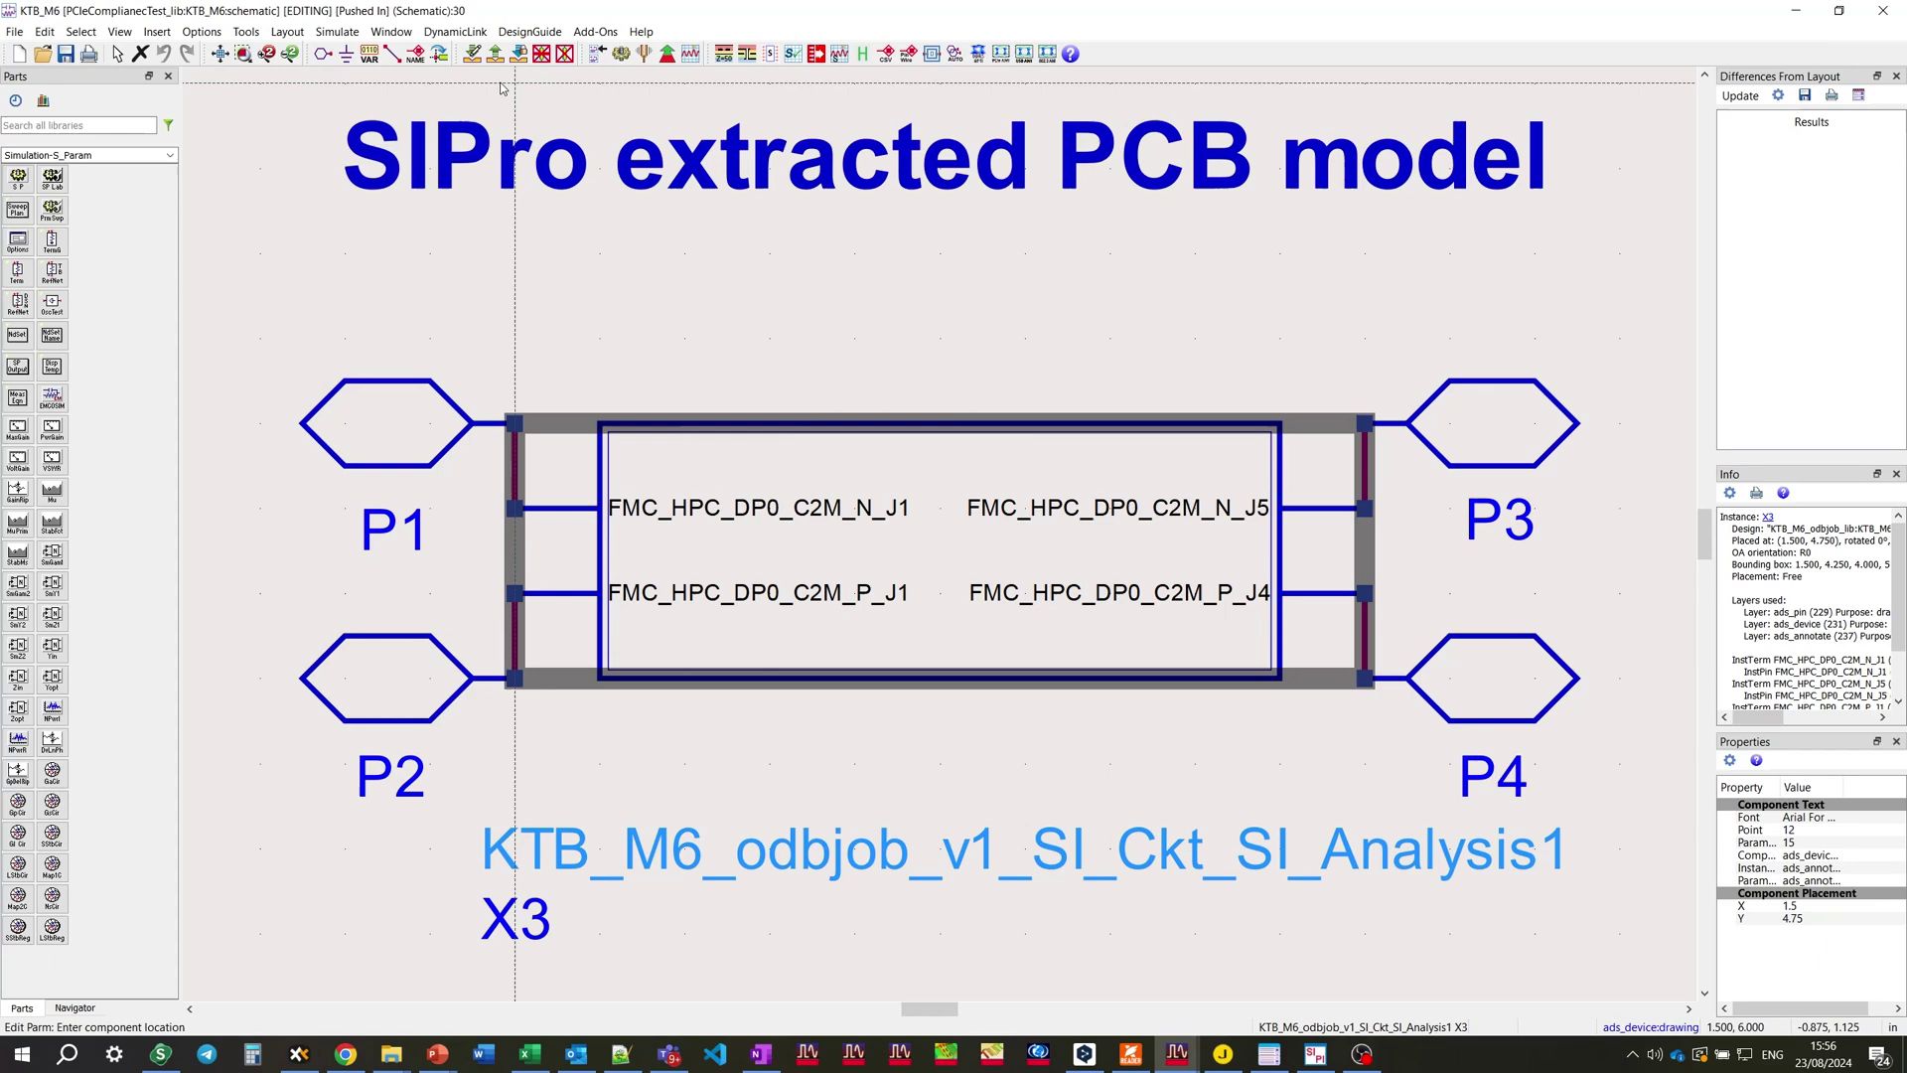
click(474, 55)
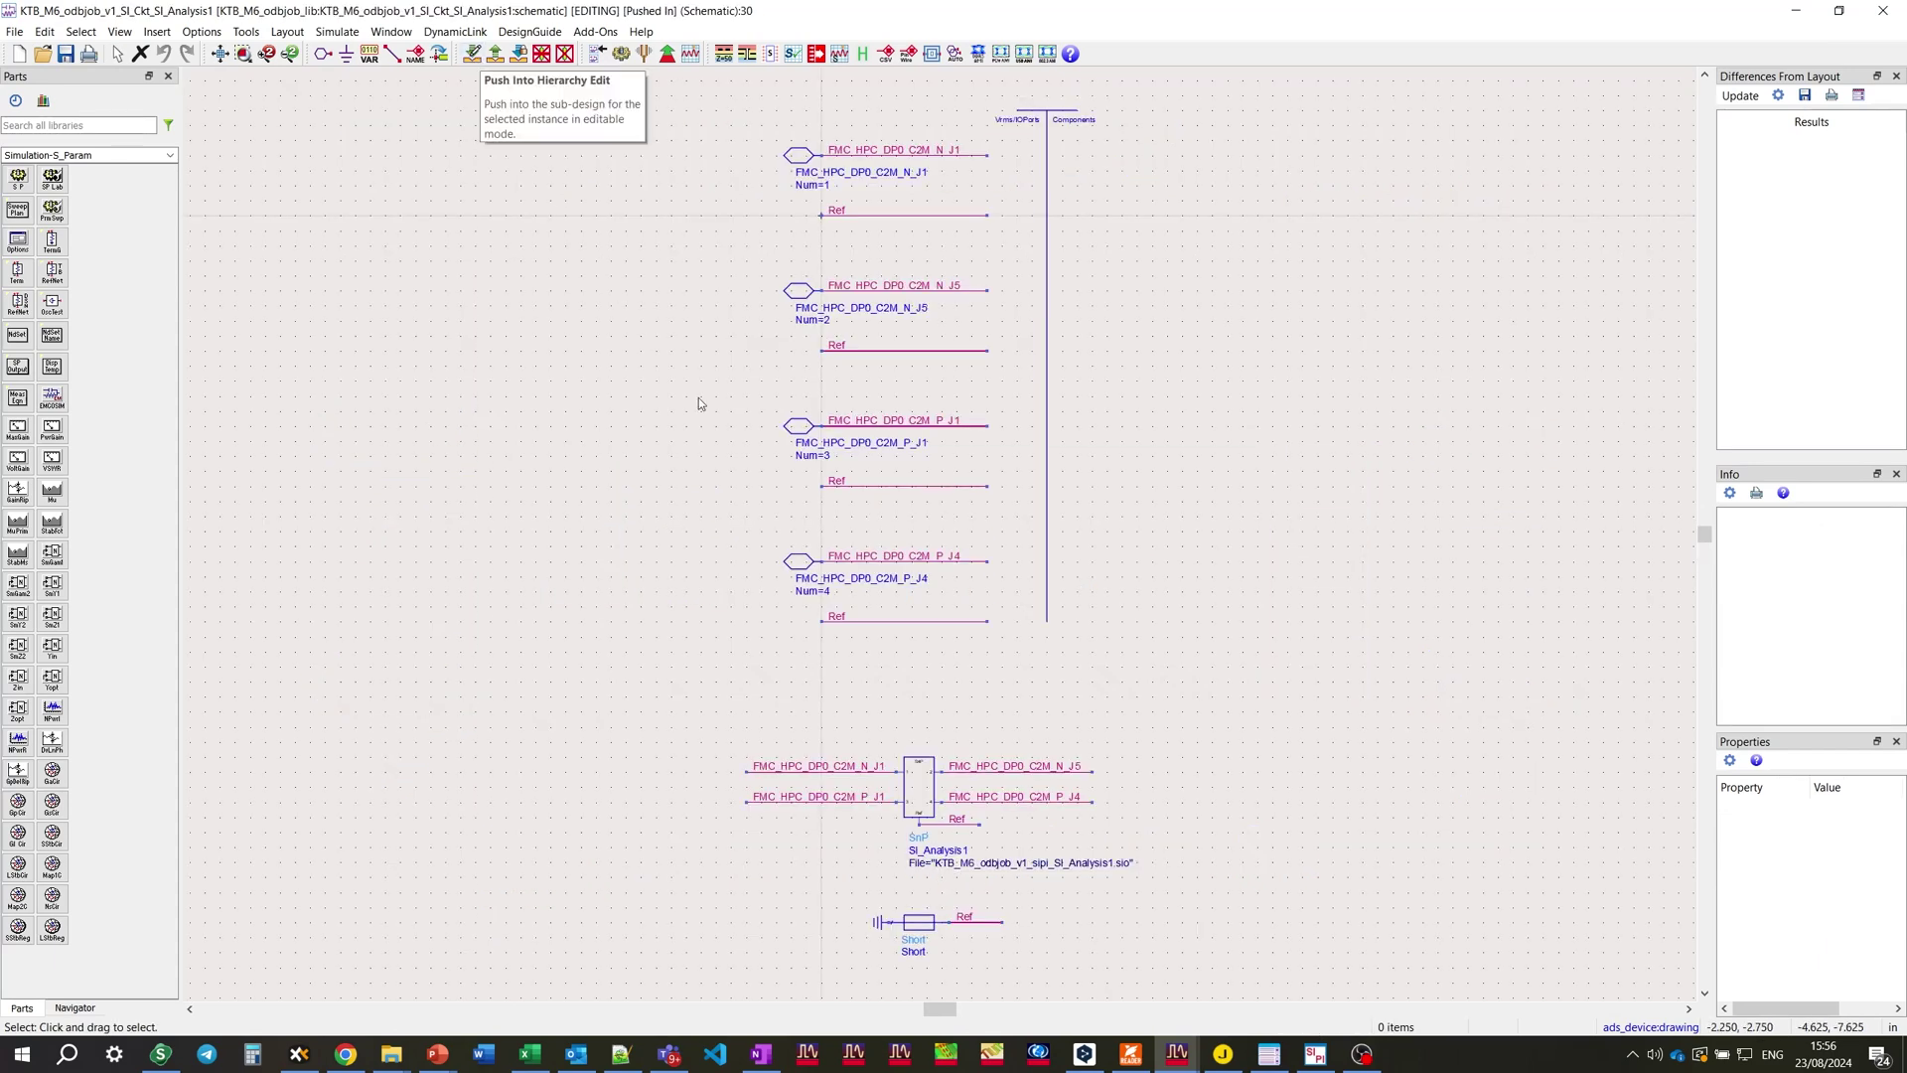
scroll(977, 797, up, 2)
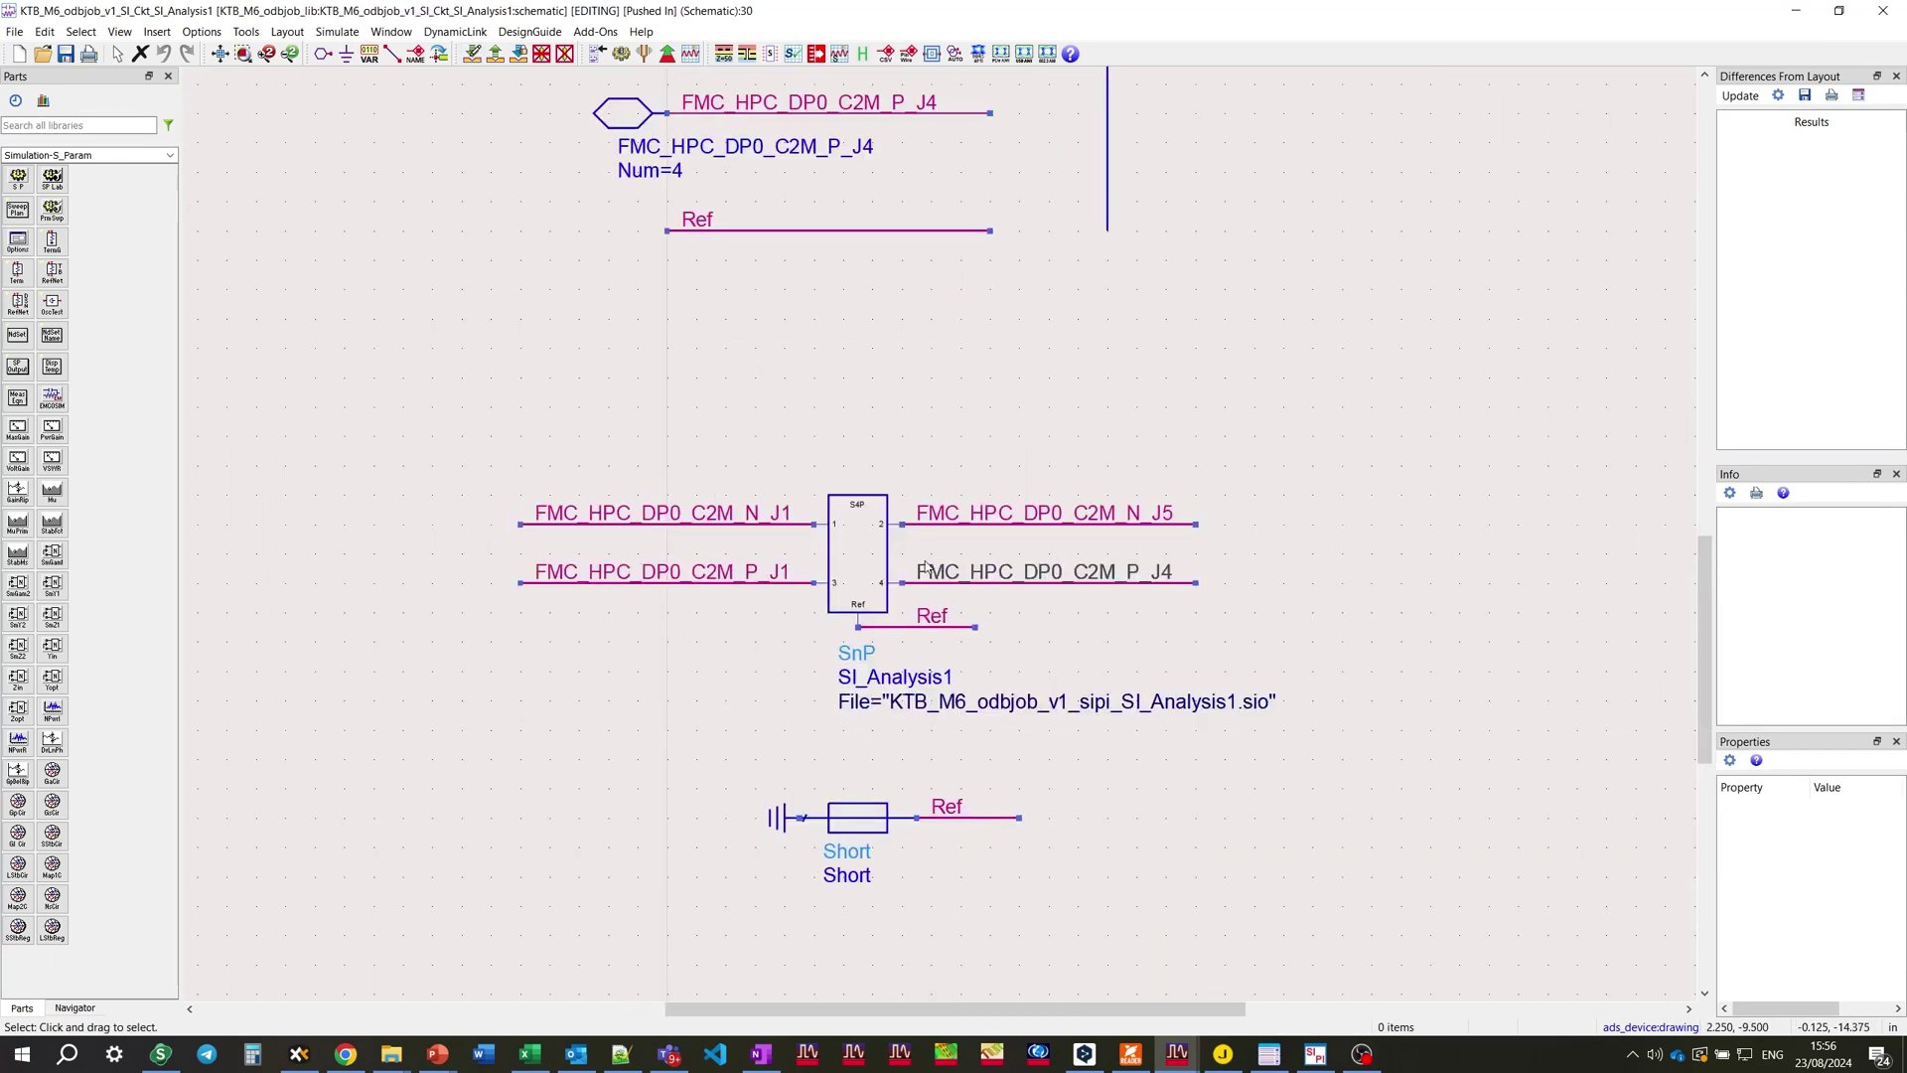
Step: Check/View the S-parameters of the SnP block reading KTB_M6_odbjob_v1_sipi_SI_Analysis1.sio
click(860, 565)
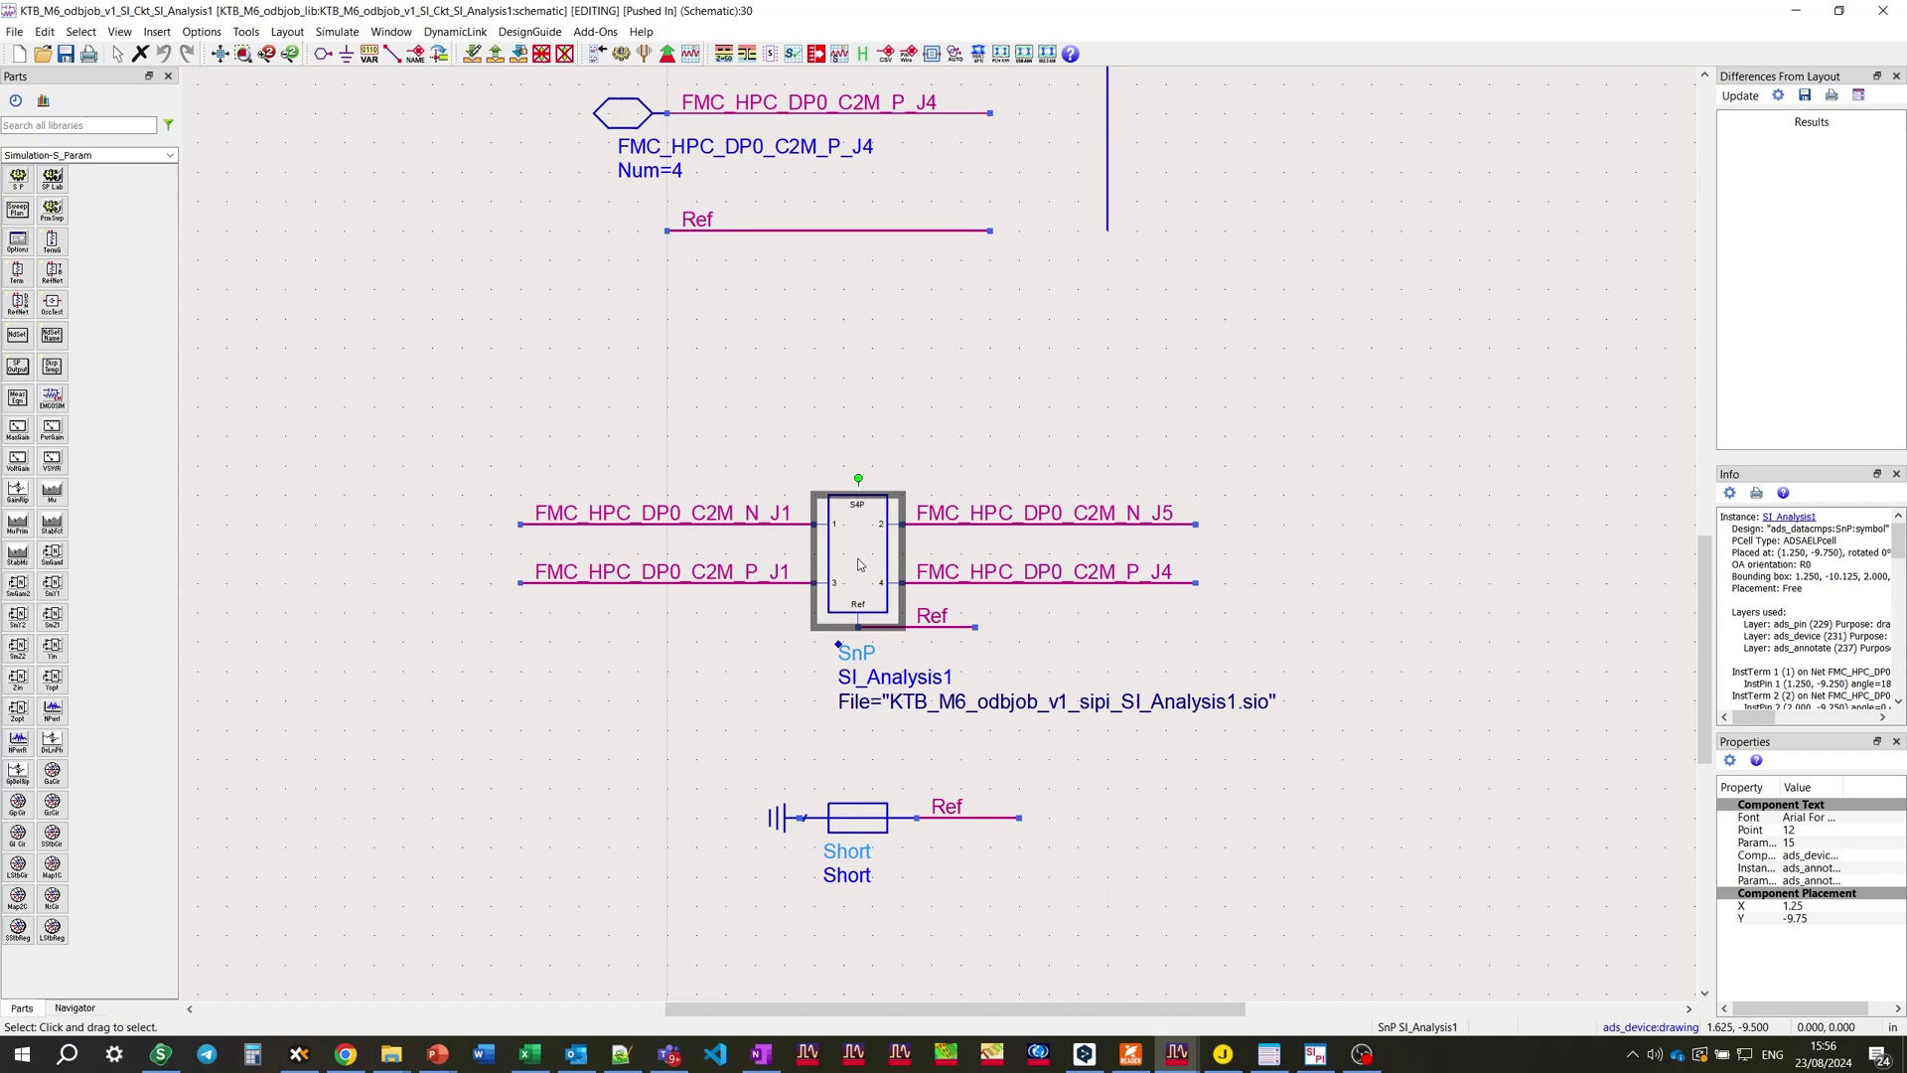
double_click(859, 563)
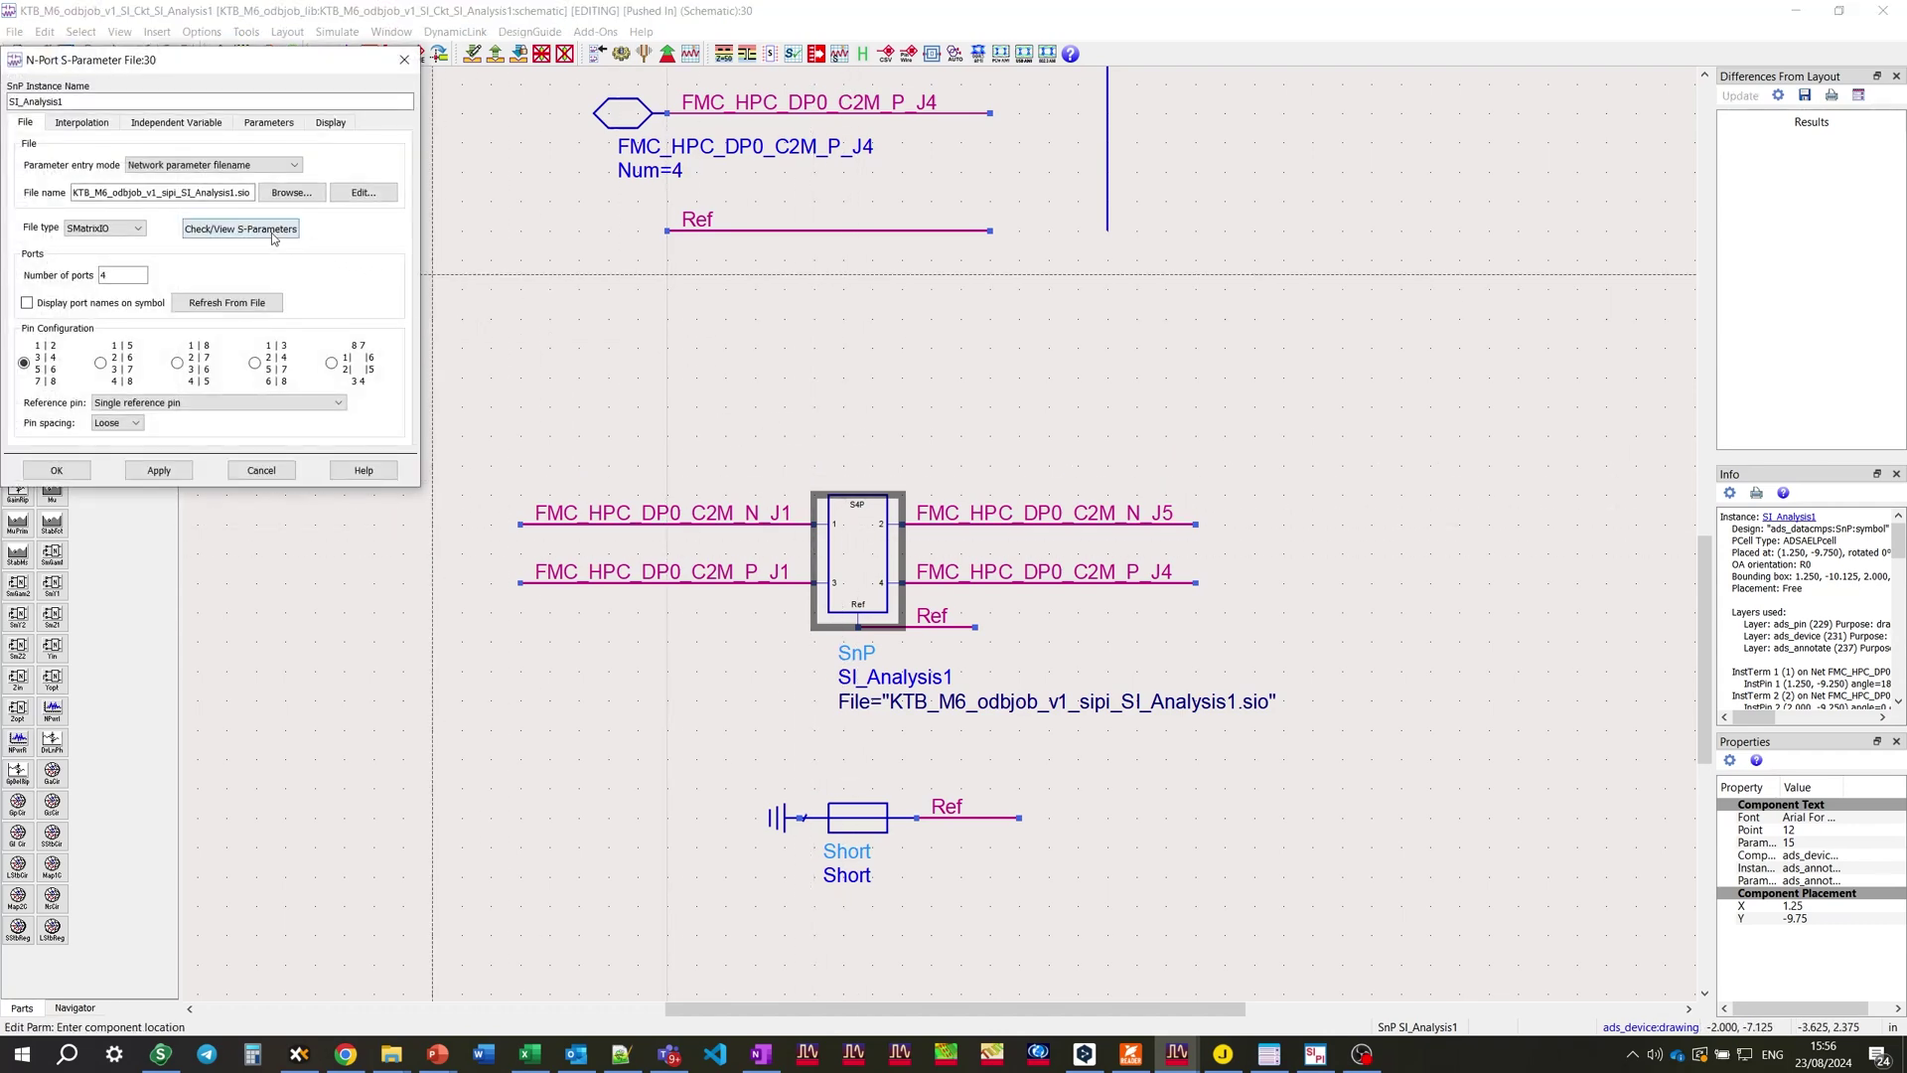
click(241, 228)
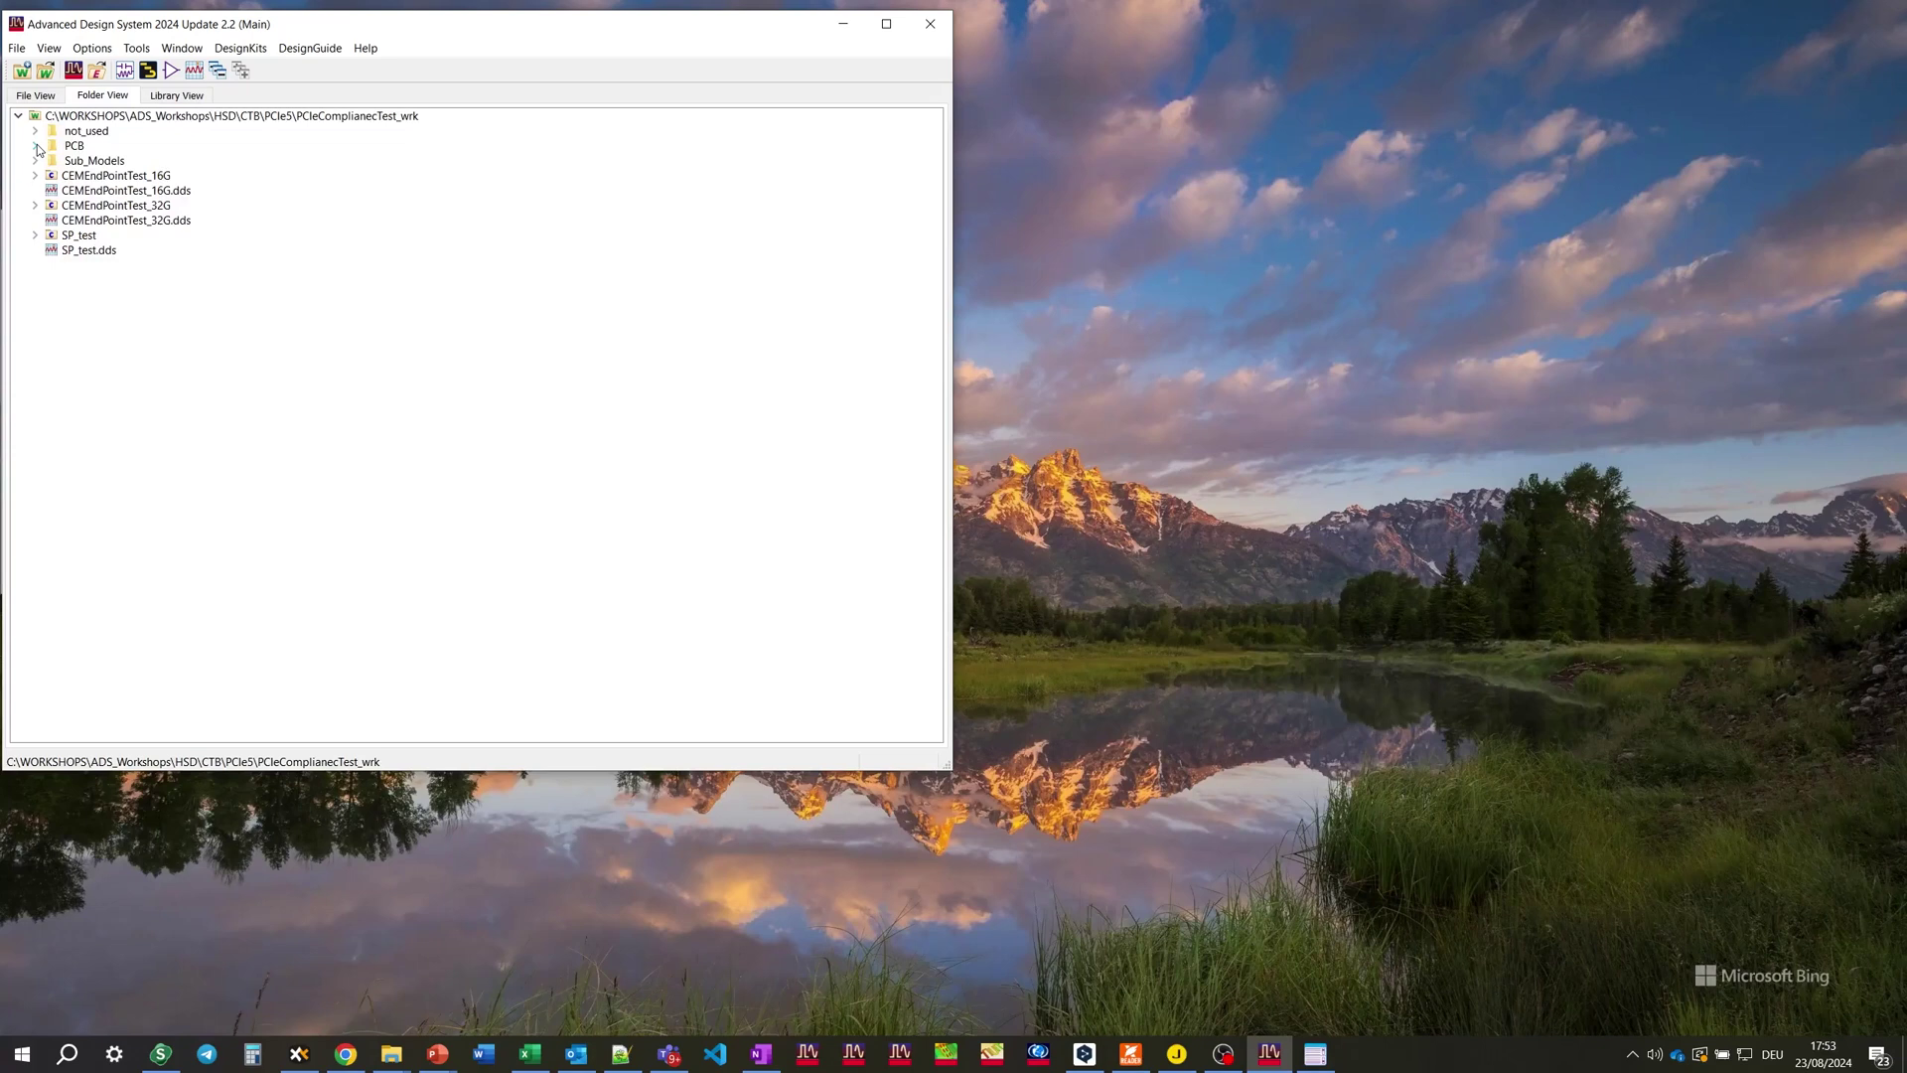
Step: Expand the PCB folder and KTB_M6_odbjob_v1, then open its layout view
click(36, 146)
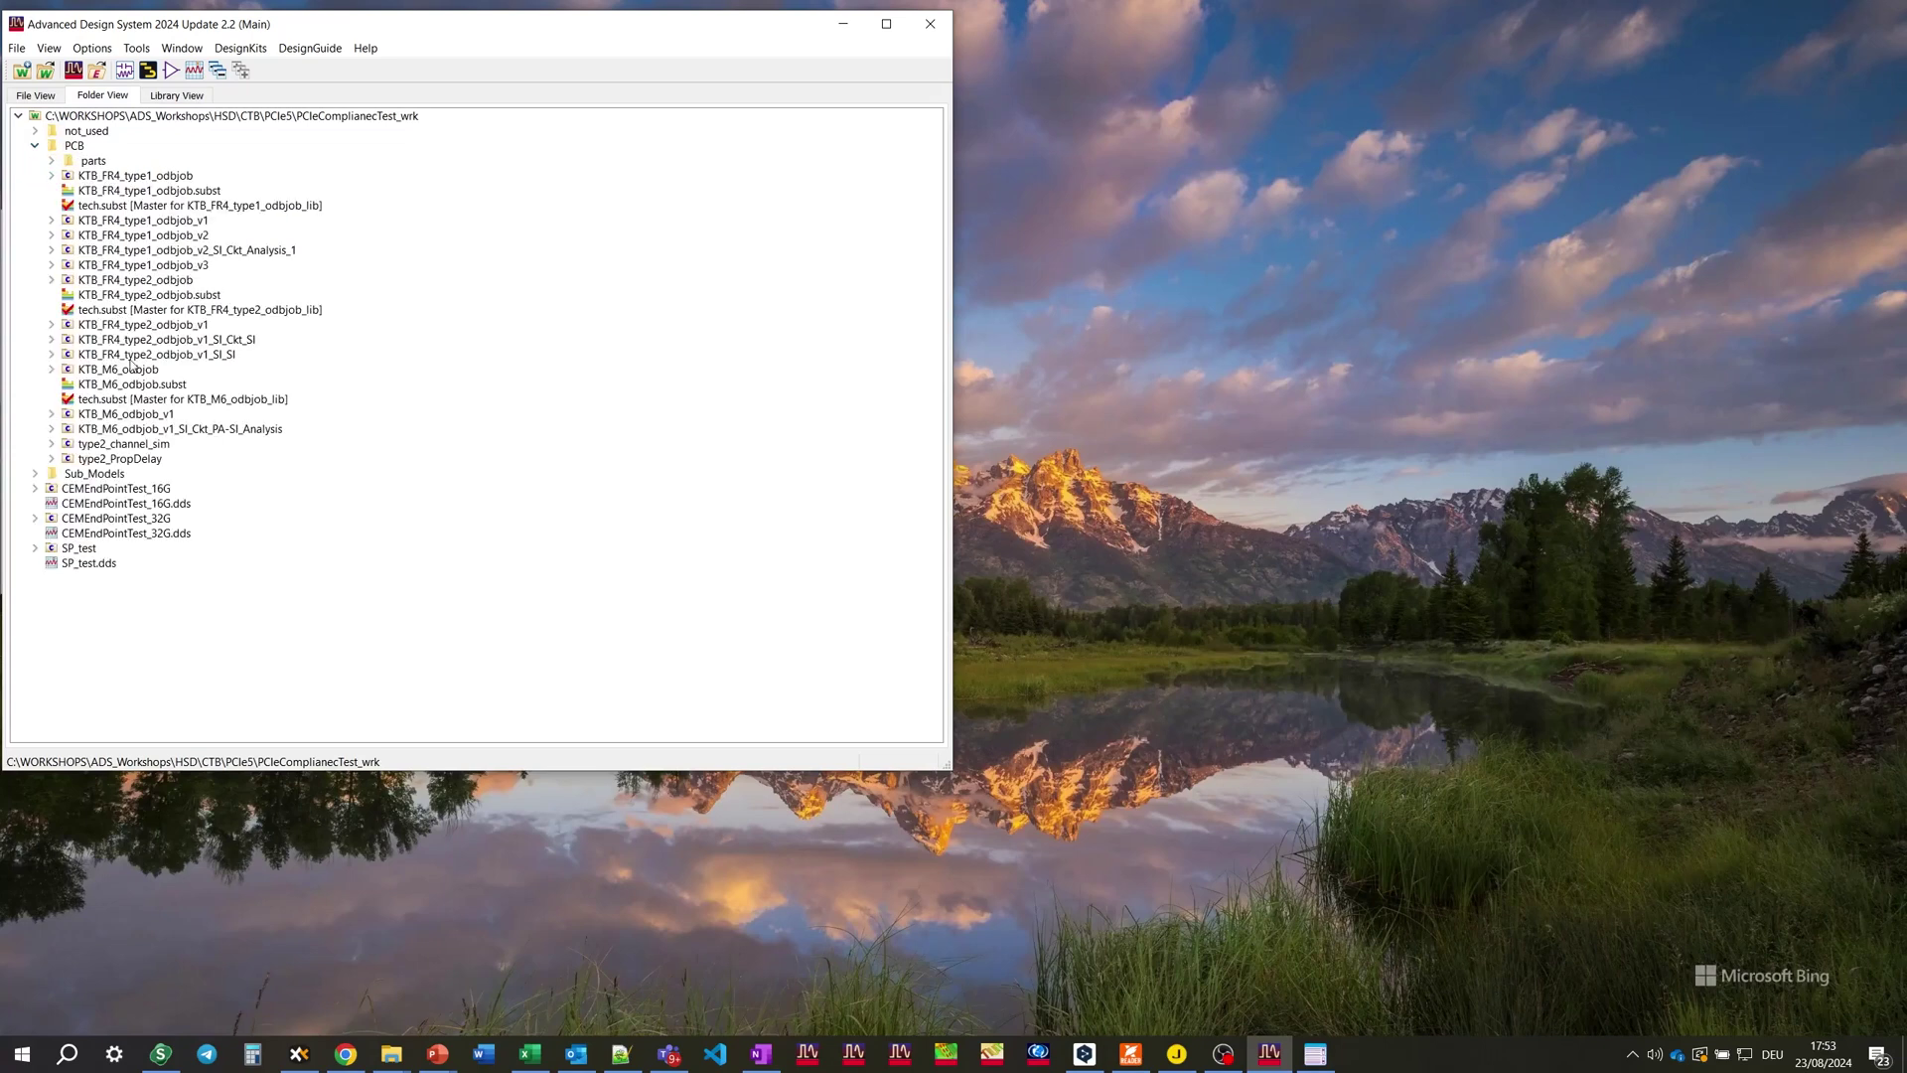
double_click(131, 416)
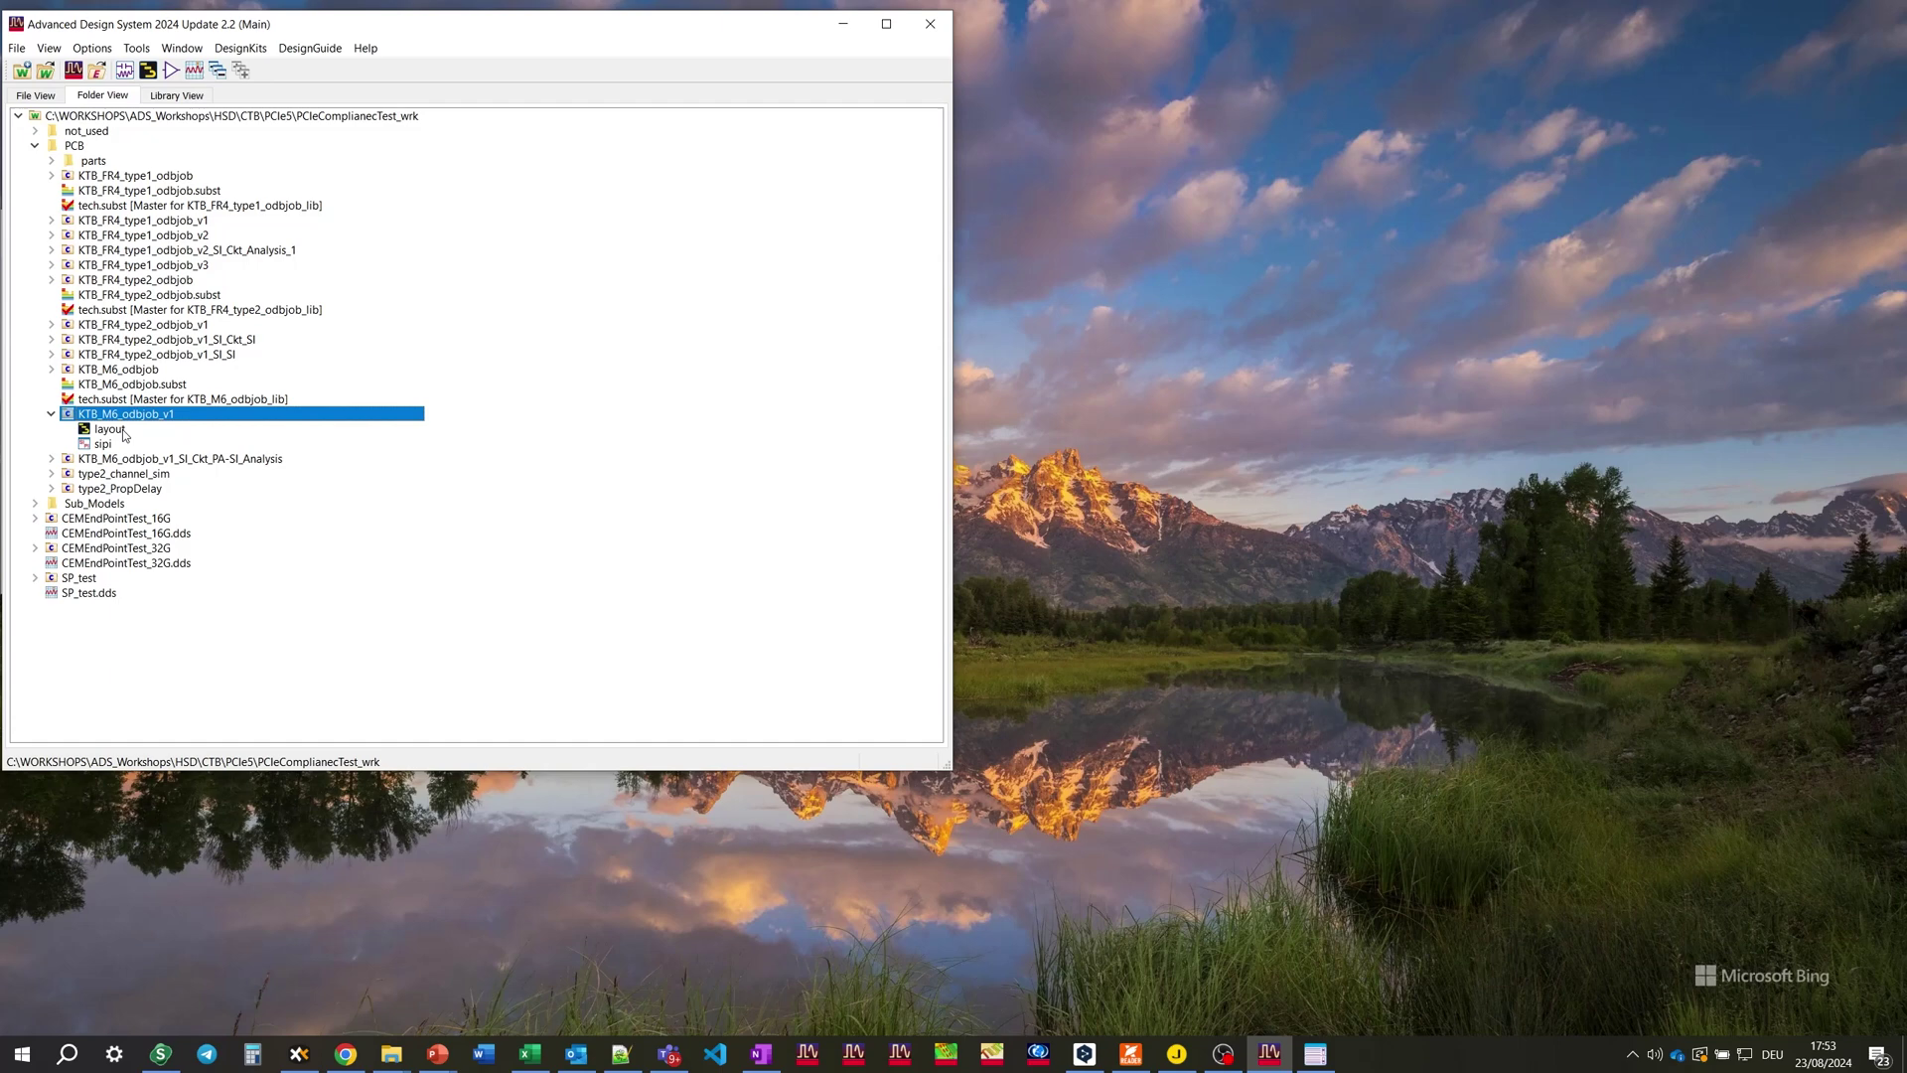
double_click(122, 430)
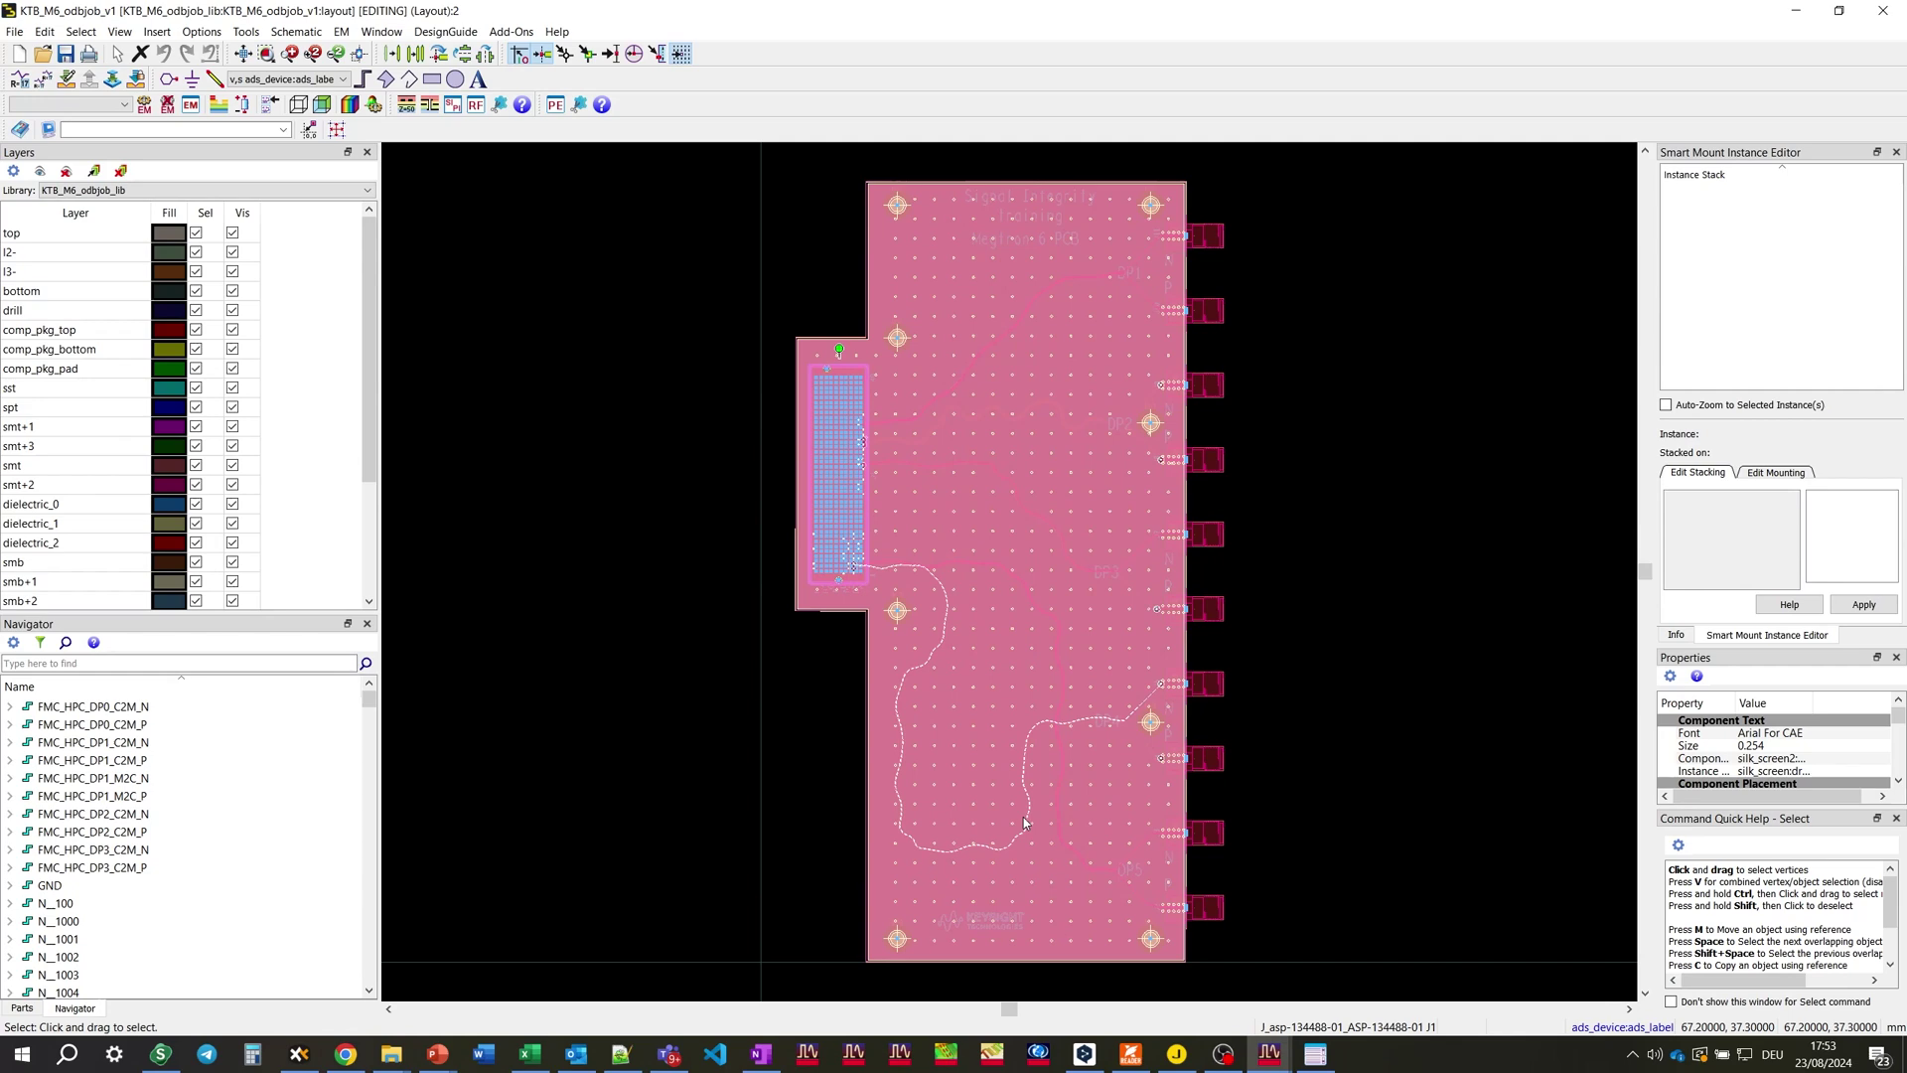
Step: Inspect the board's Megtron_6 substrate stackup, then launch SIPro/PIPro on the layout
click(215, 103)
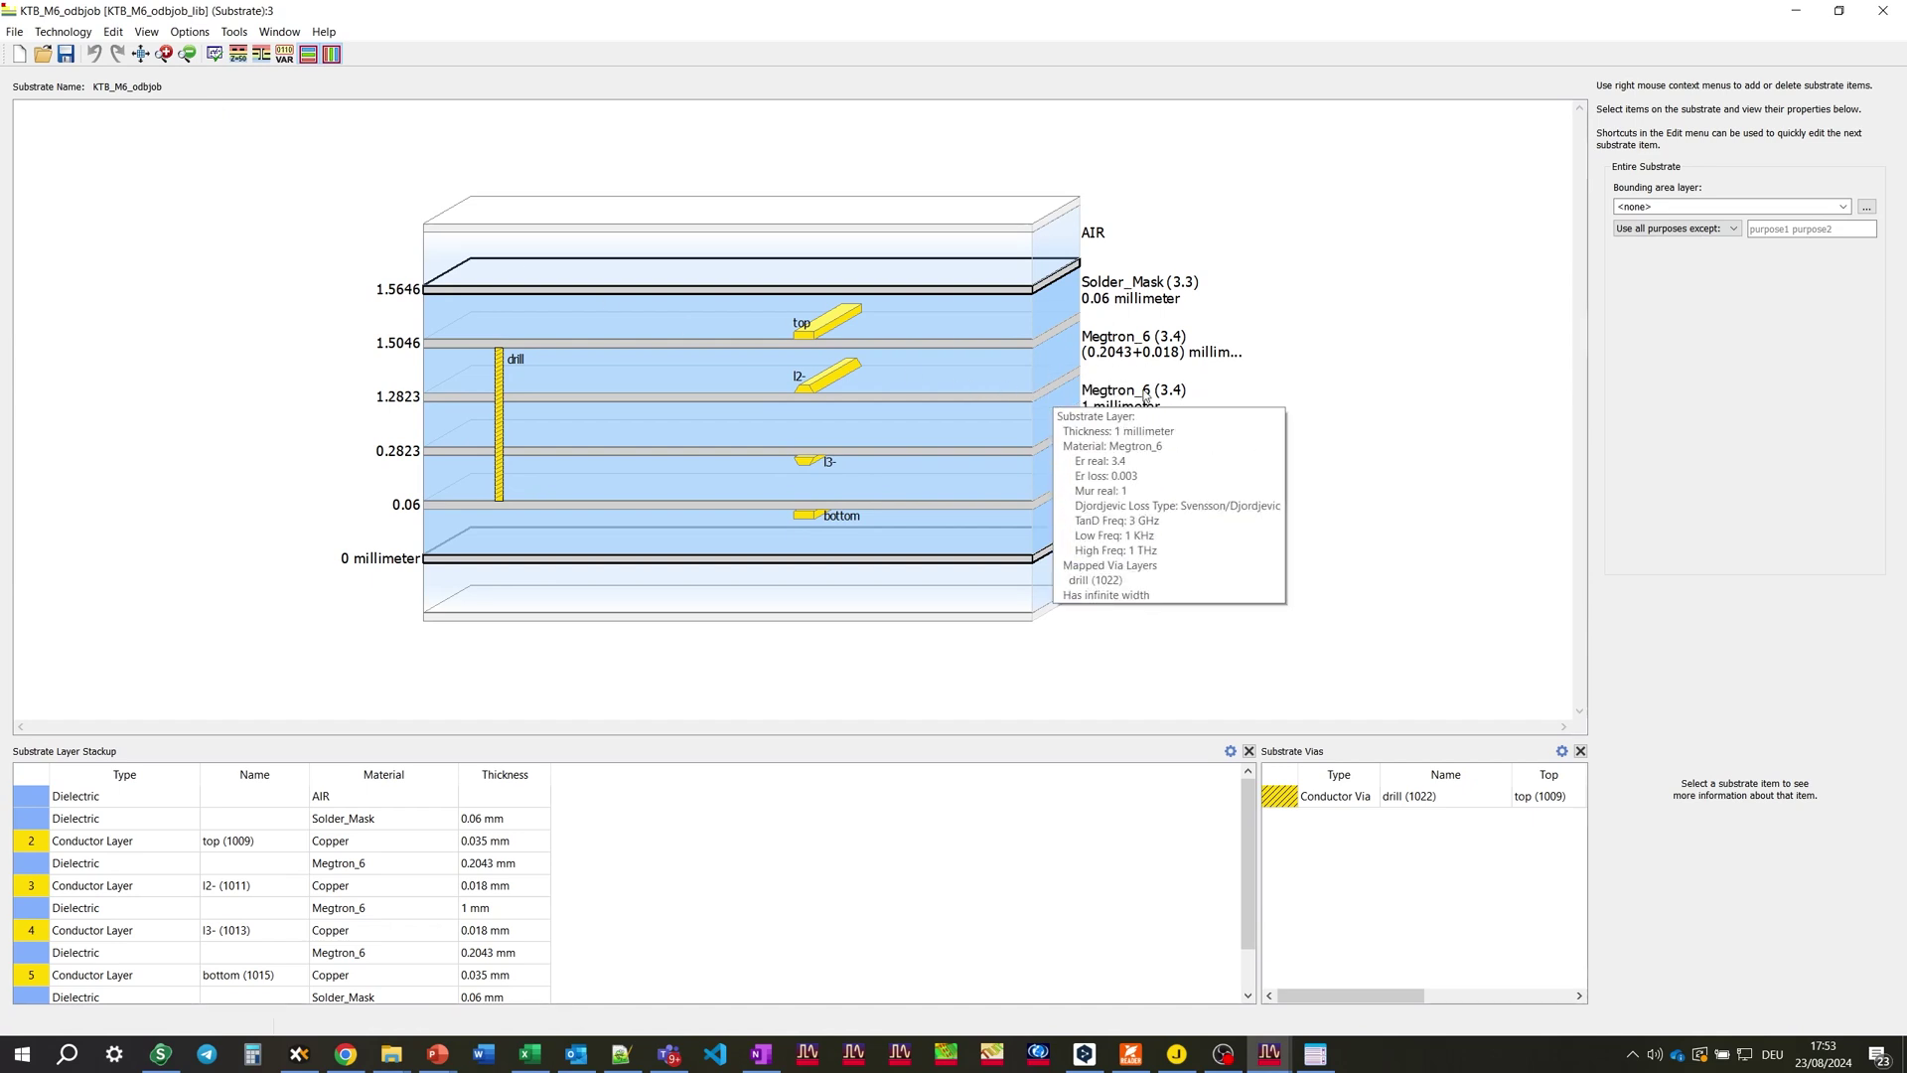
click(1884, 13)
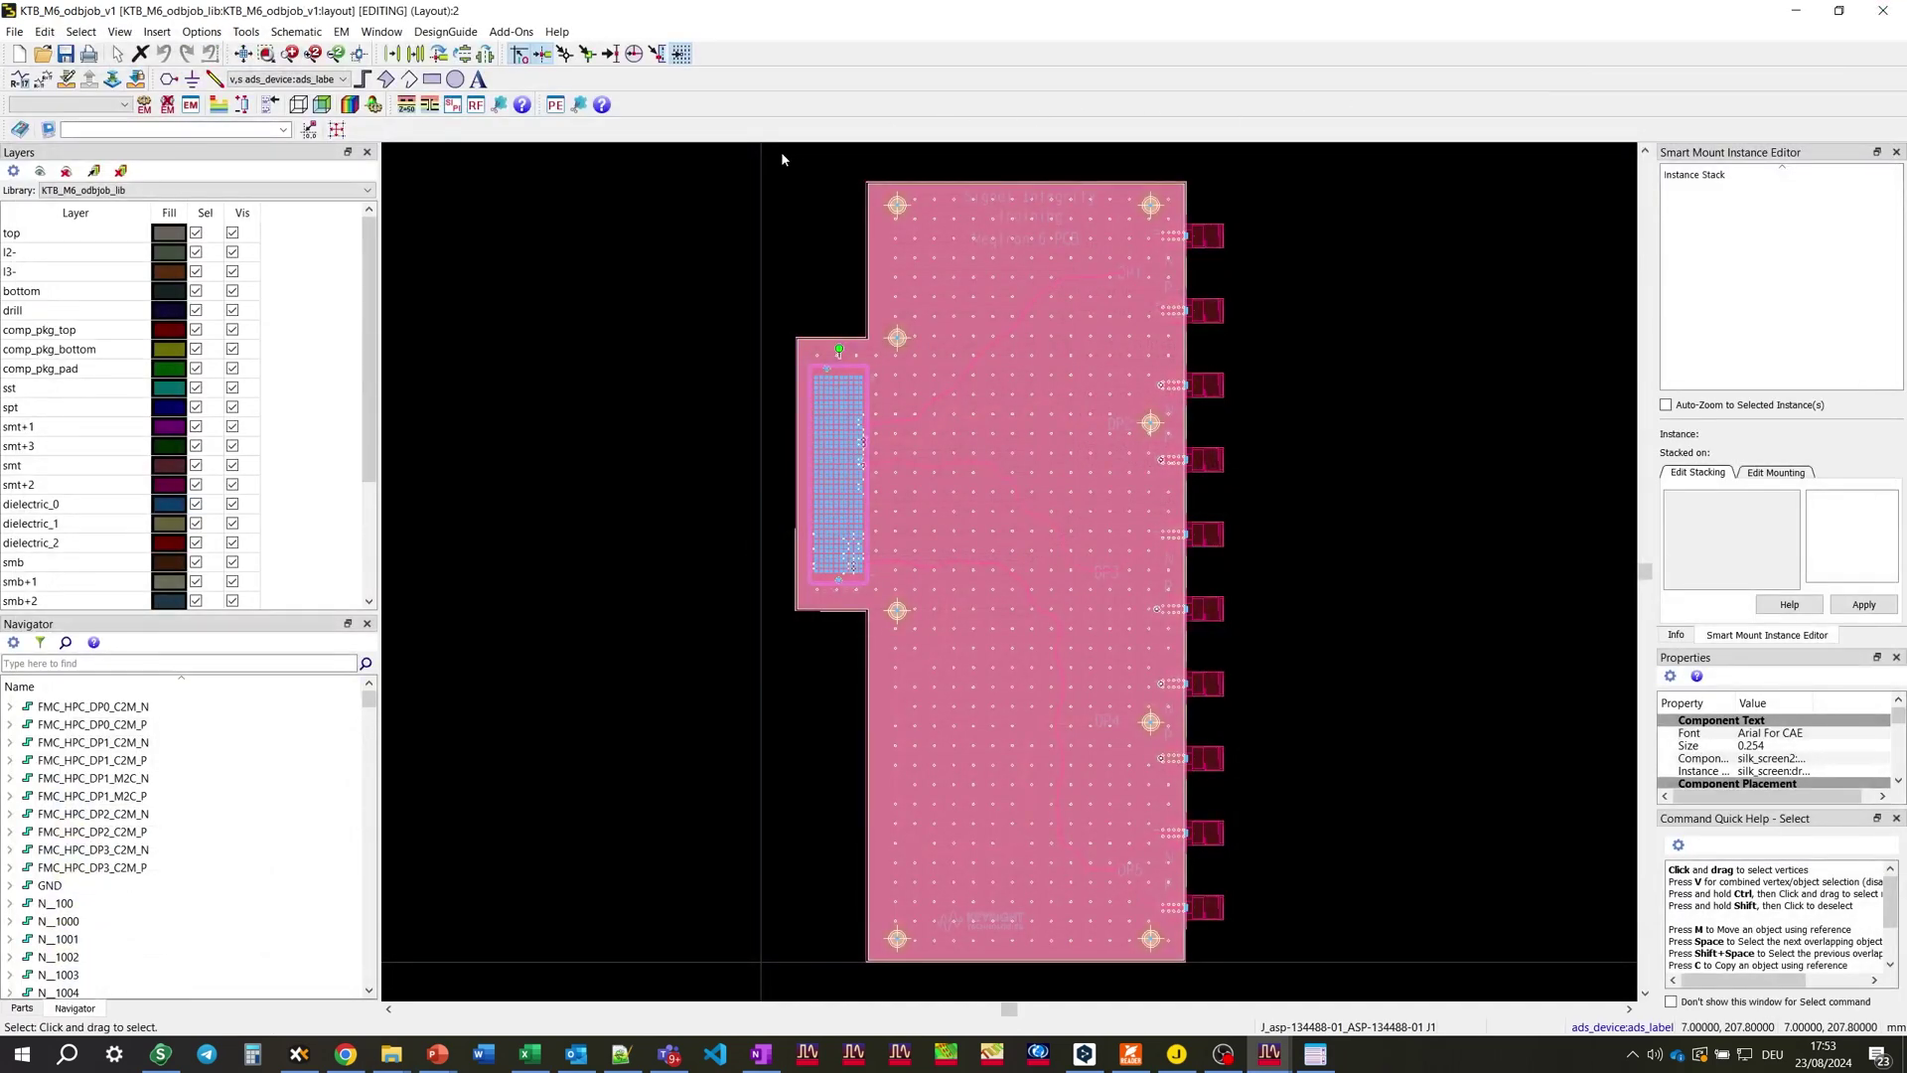
click(454, 105)
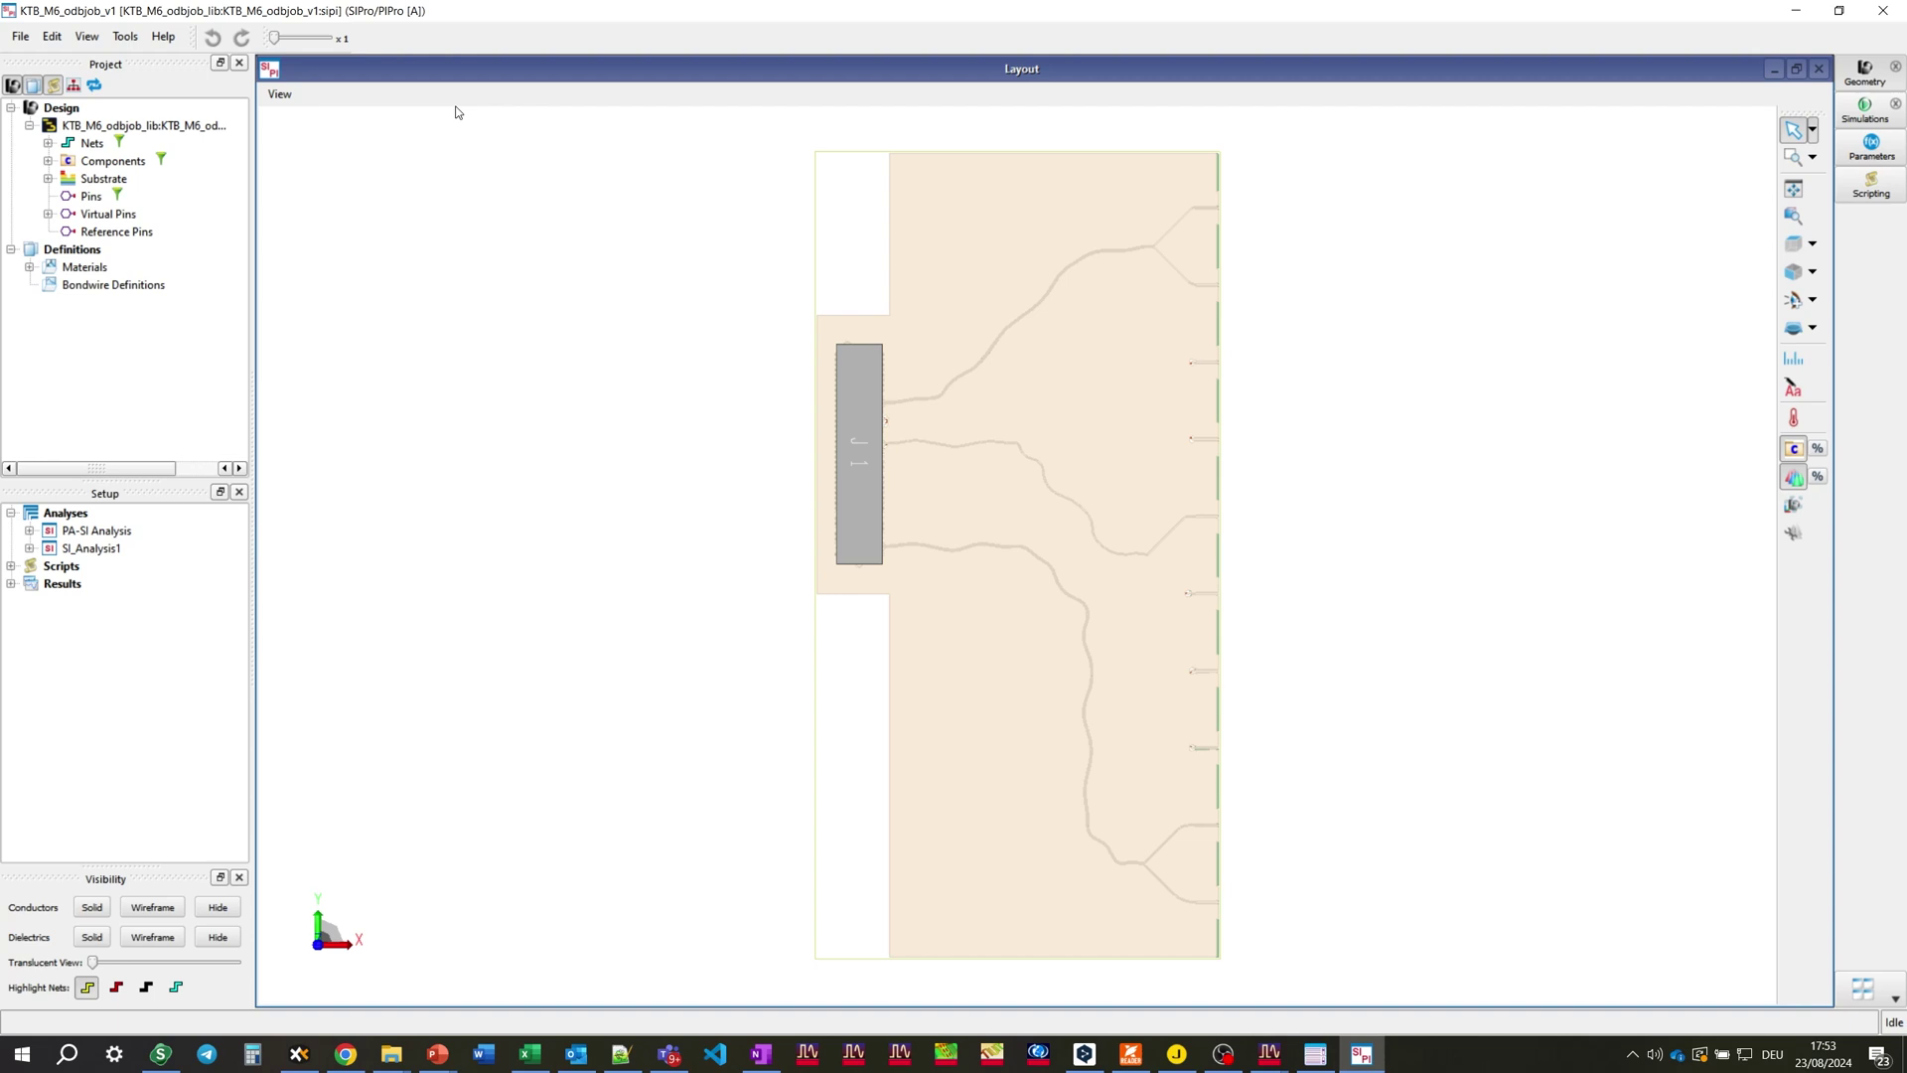
Step: Set wireframe dielectrics, highlight the PA-SI Analysis nets, tilt to 3-D, and set Z-scale x12
click(159, 937)
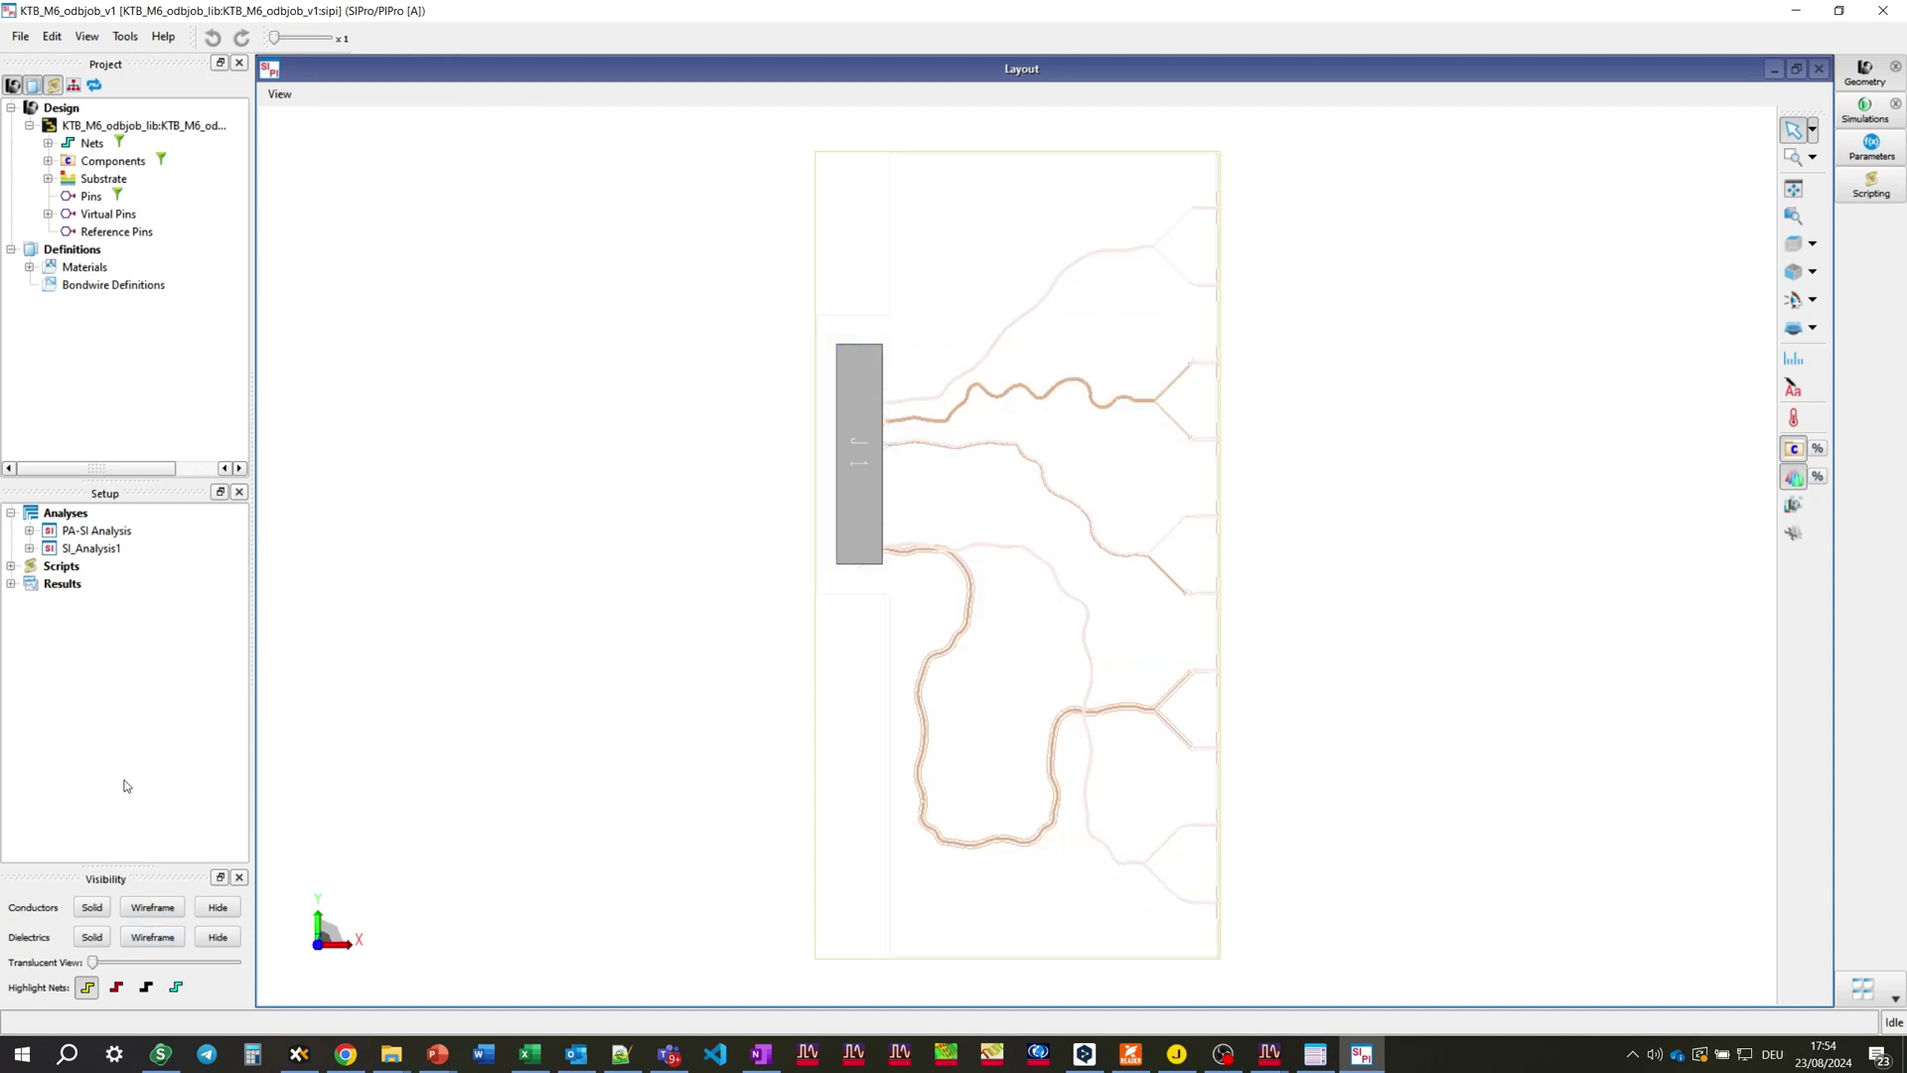
right_click(136, 536)
click(153, 538)
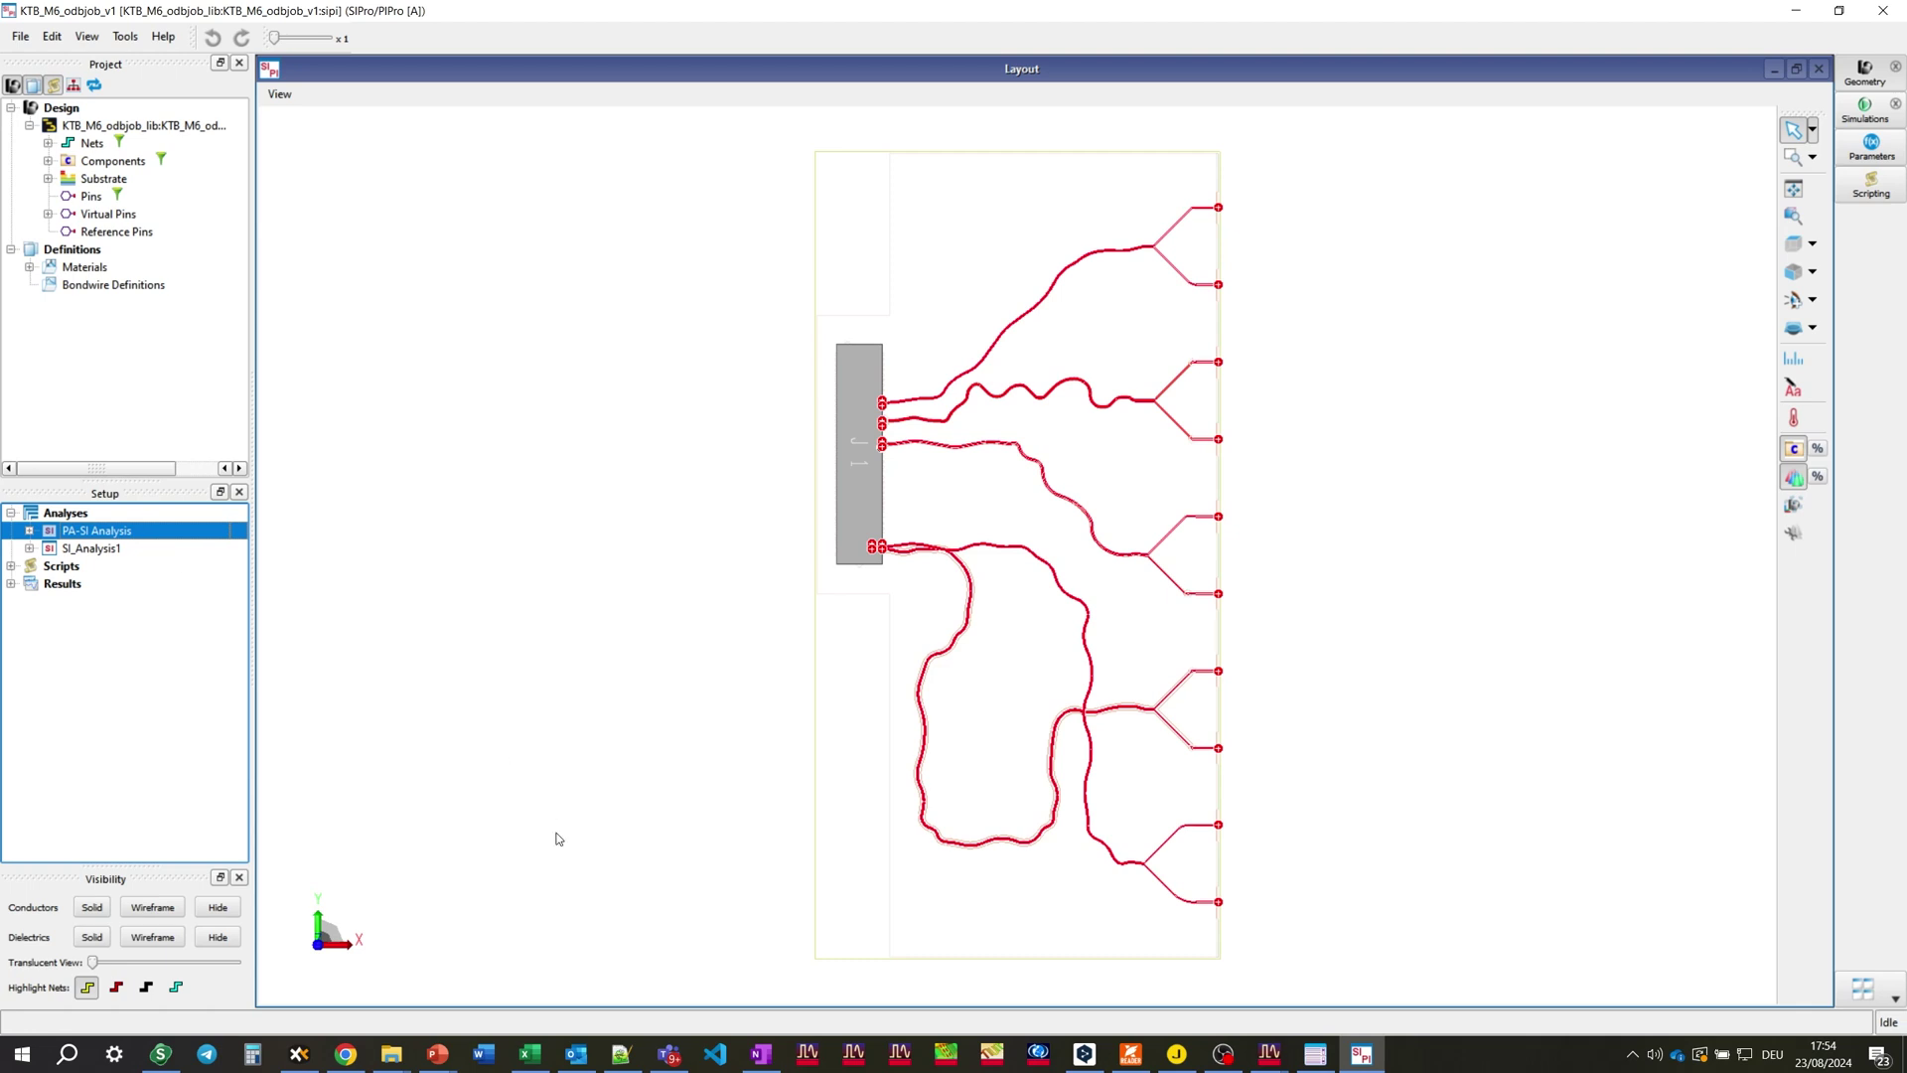
drag(558, 836, 626, 719)
drag(1324, 596, 1249, 513)
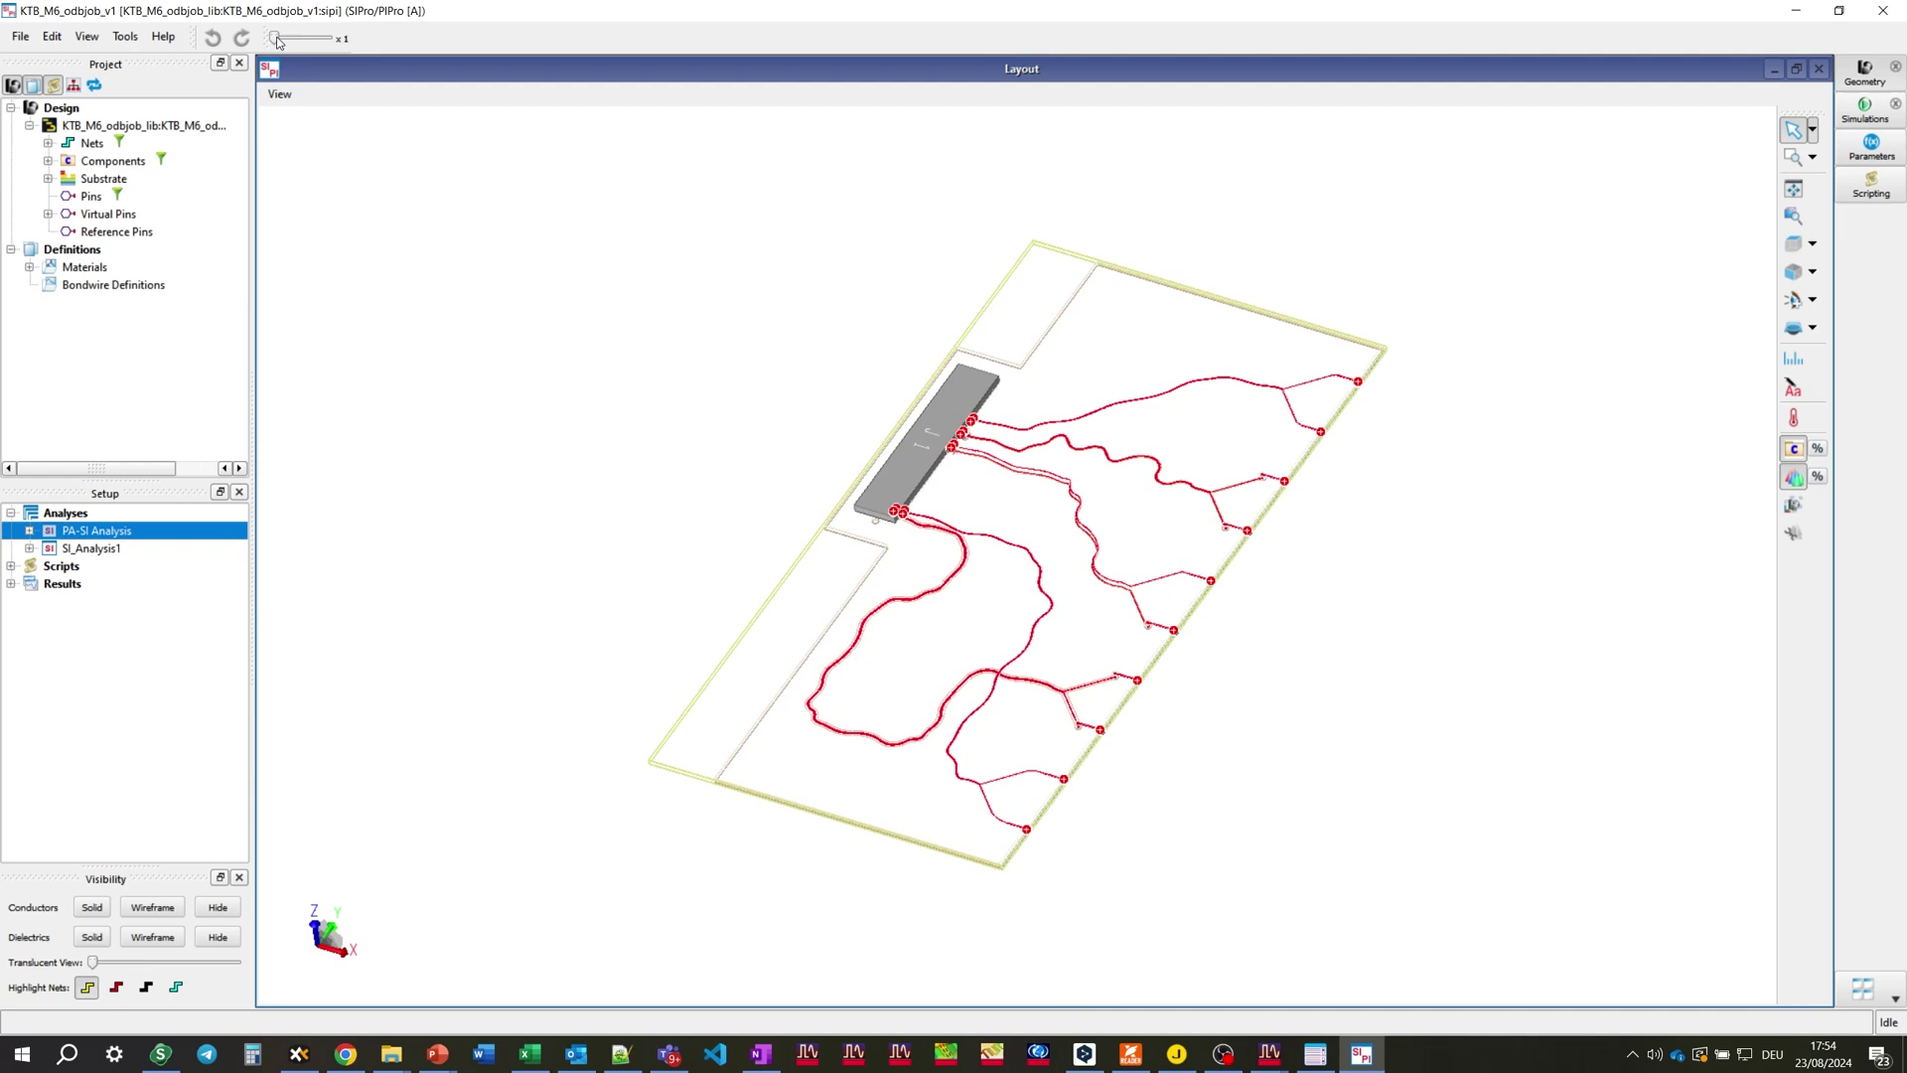
drag(275, 38, 289, 42)
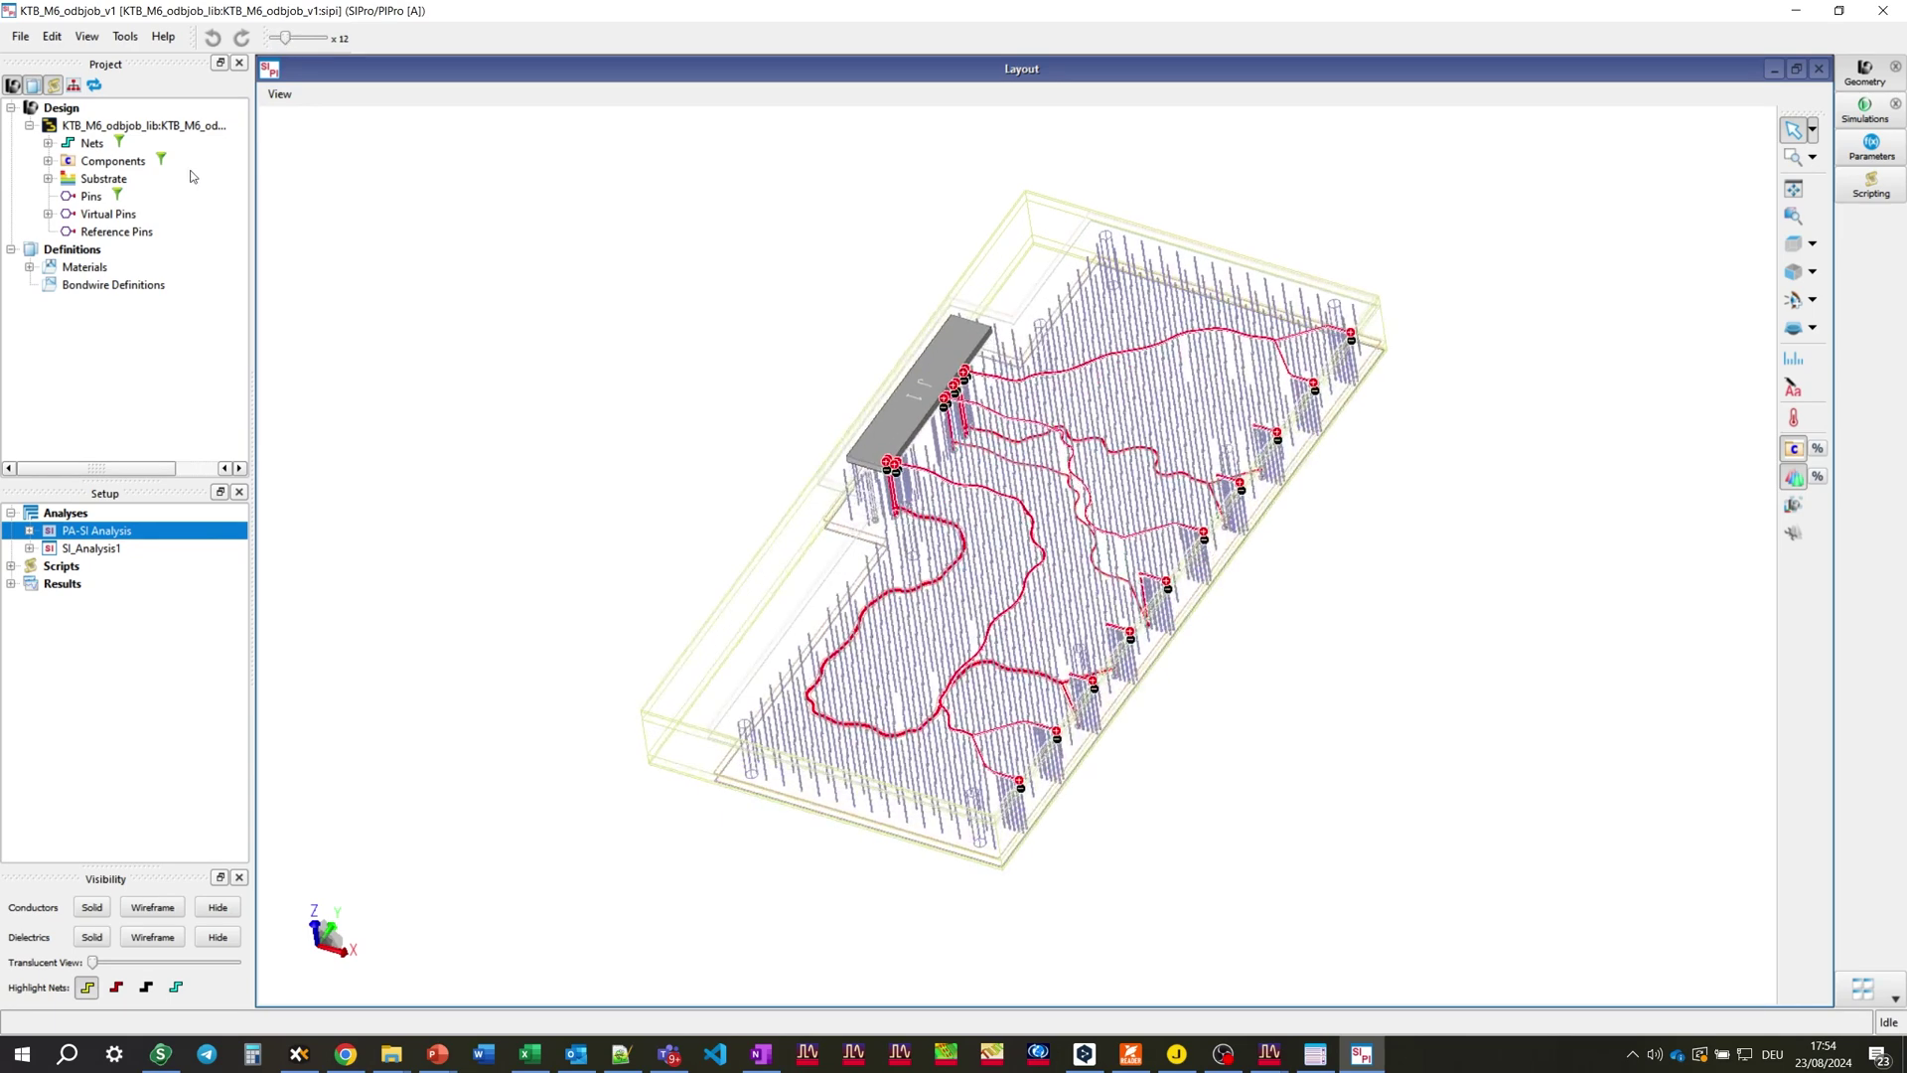
Step: Highlight all SI_Analysis1 nets in red and zoom along the net's route
right_click(106, 553)
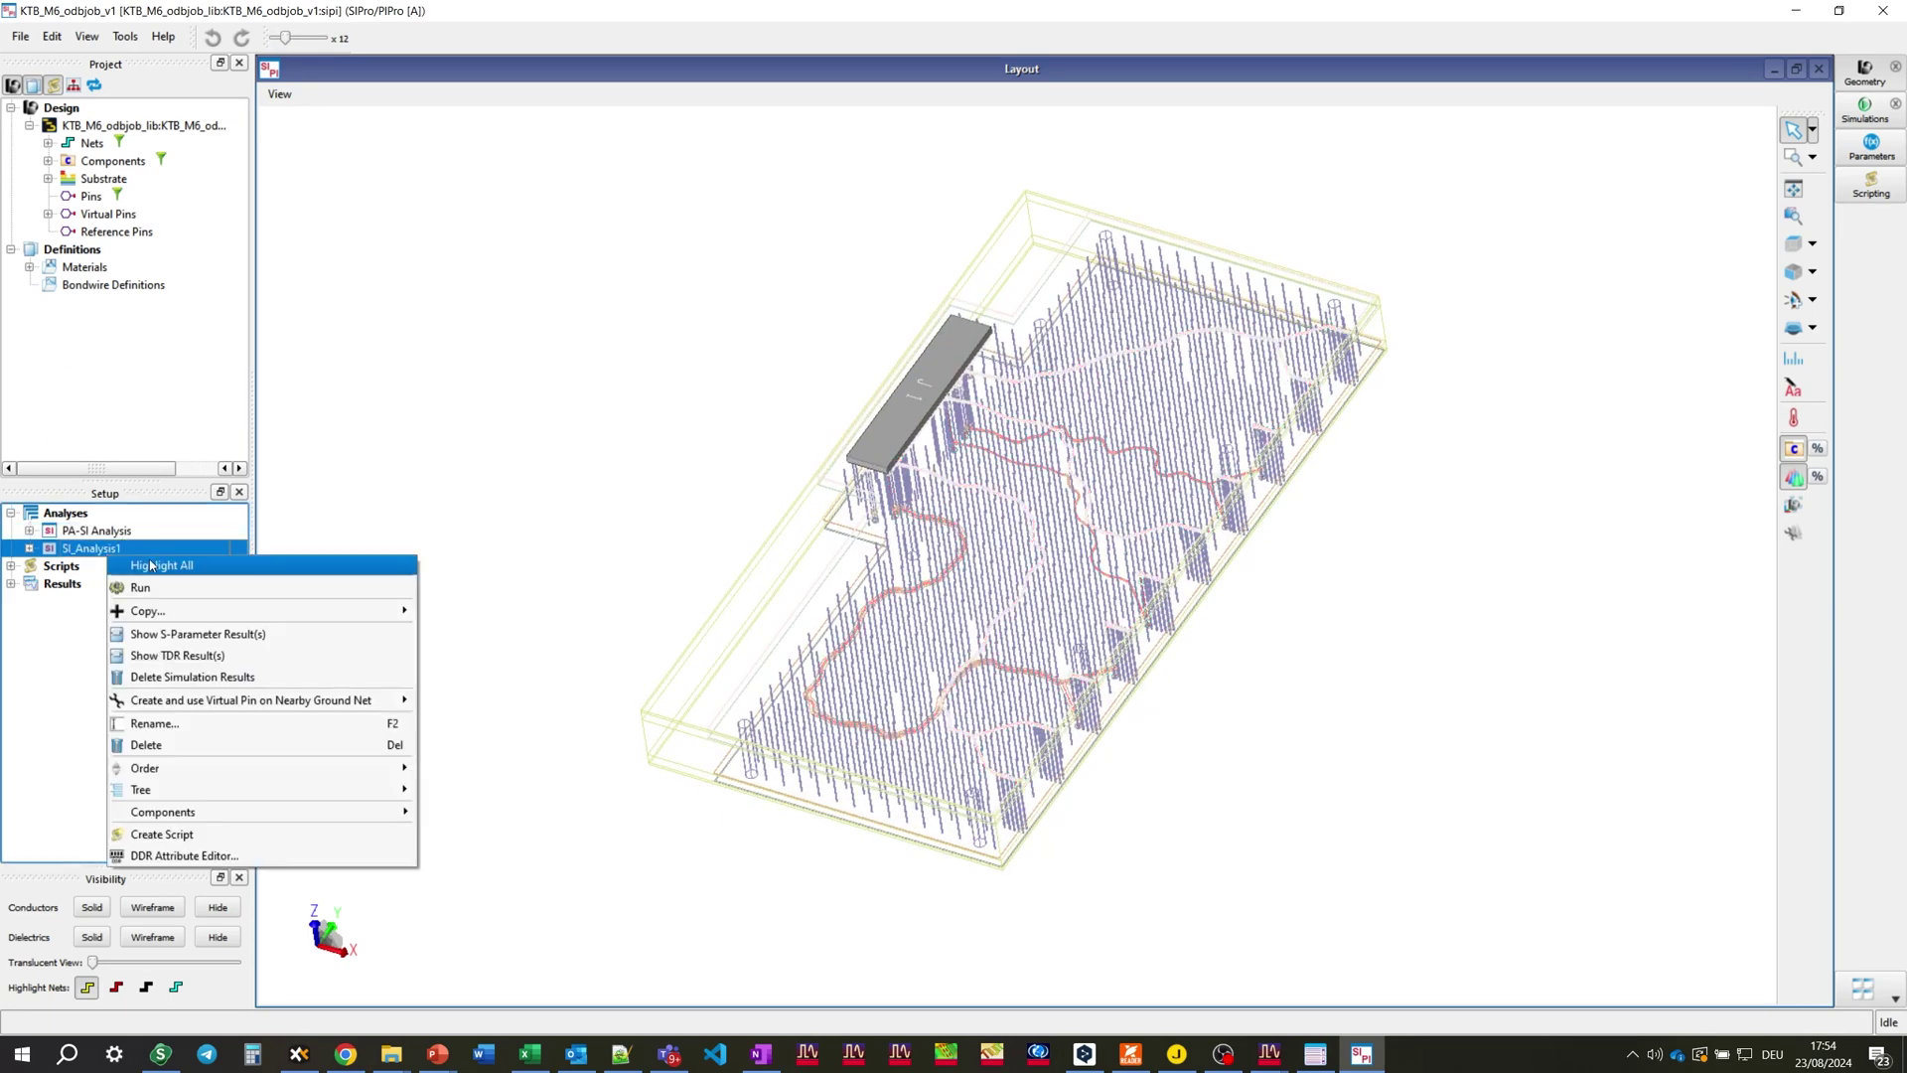
click(151, 564)
scroll(1145, 671, up, 2)
scroll(1146, 671, up, 6)
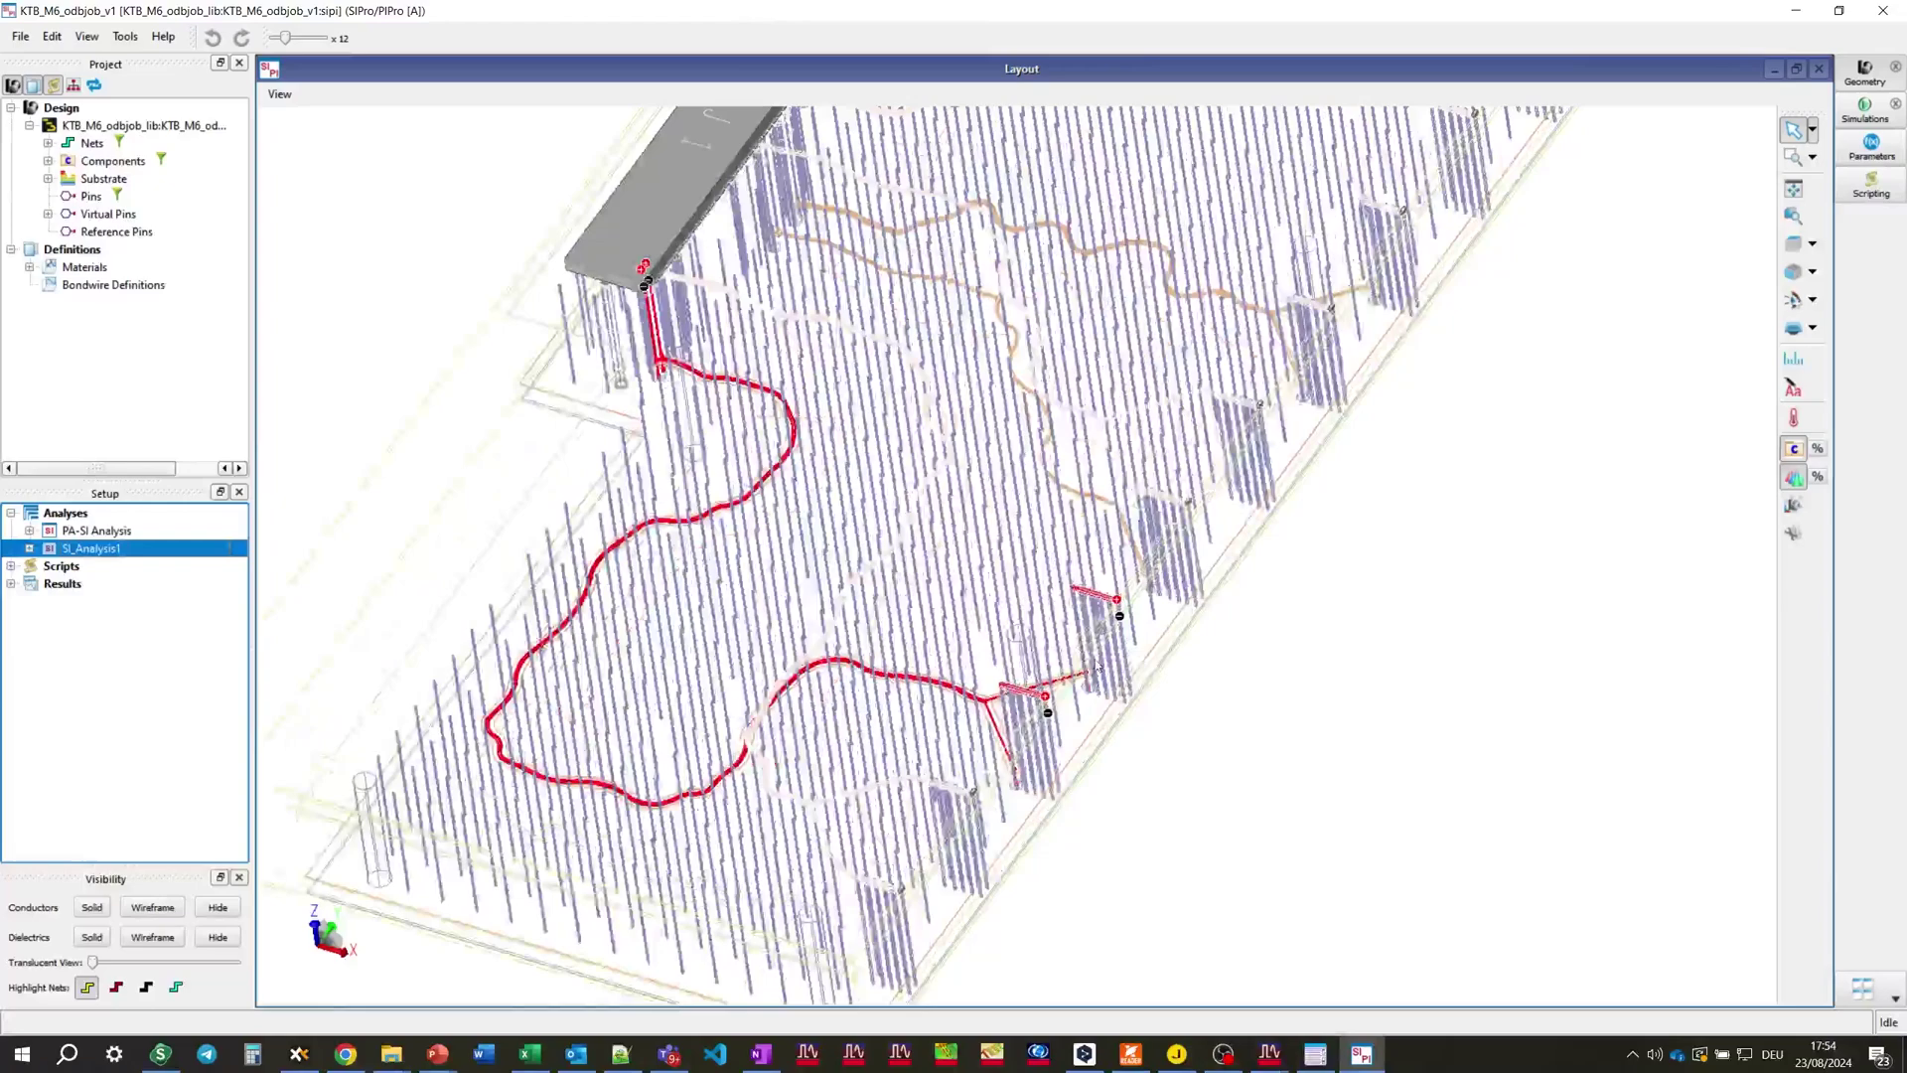
drag(968, 754, 1381, 452)
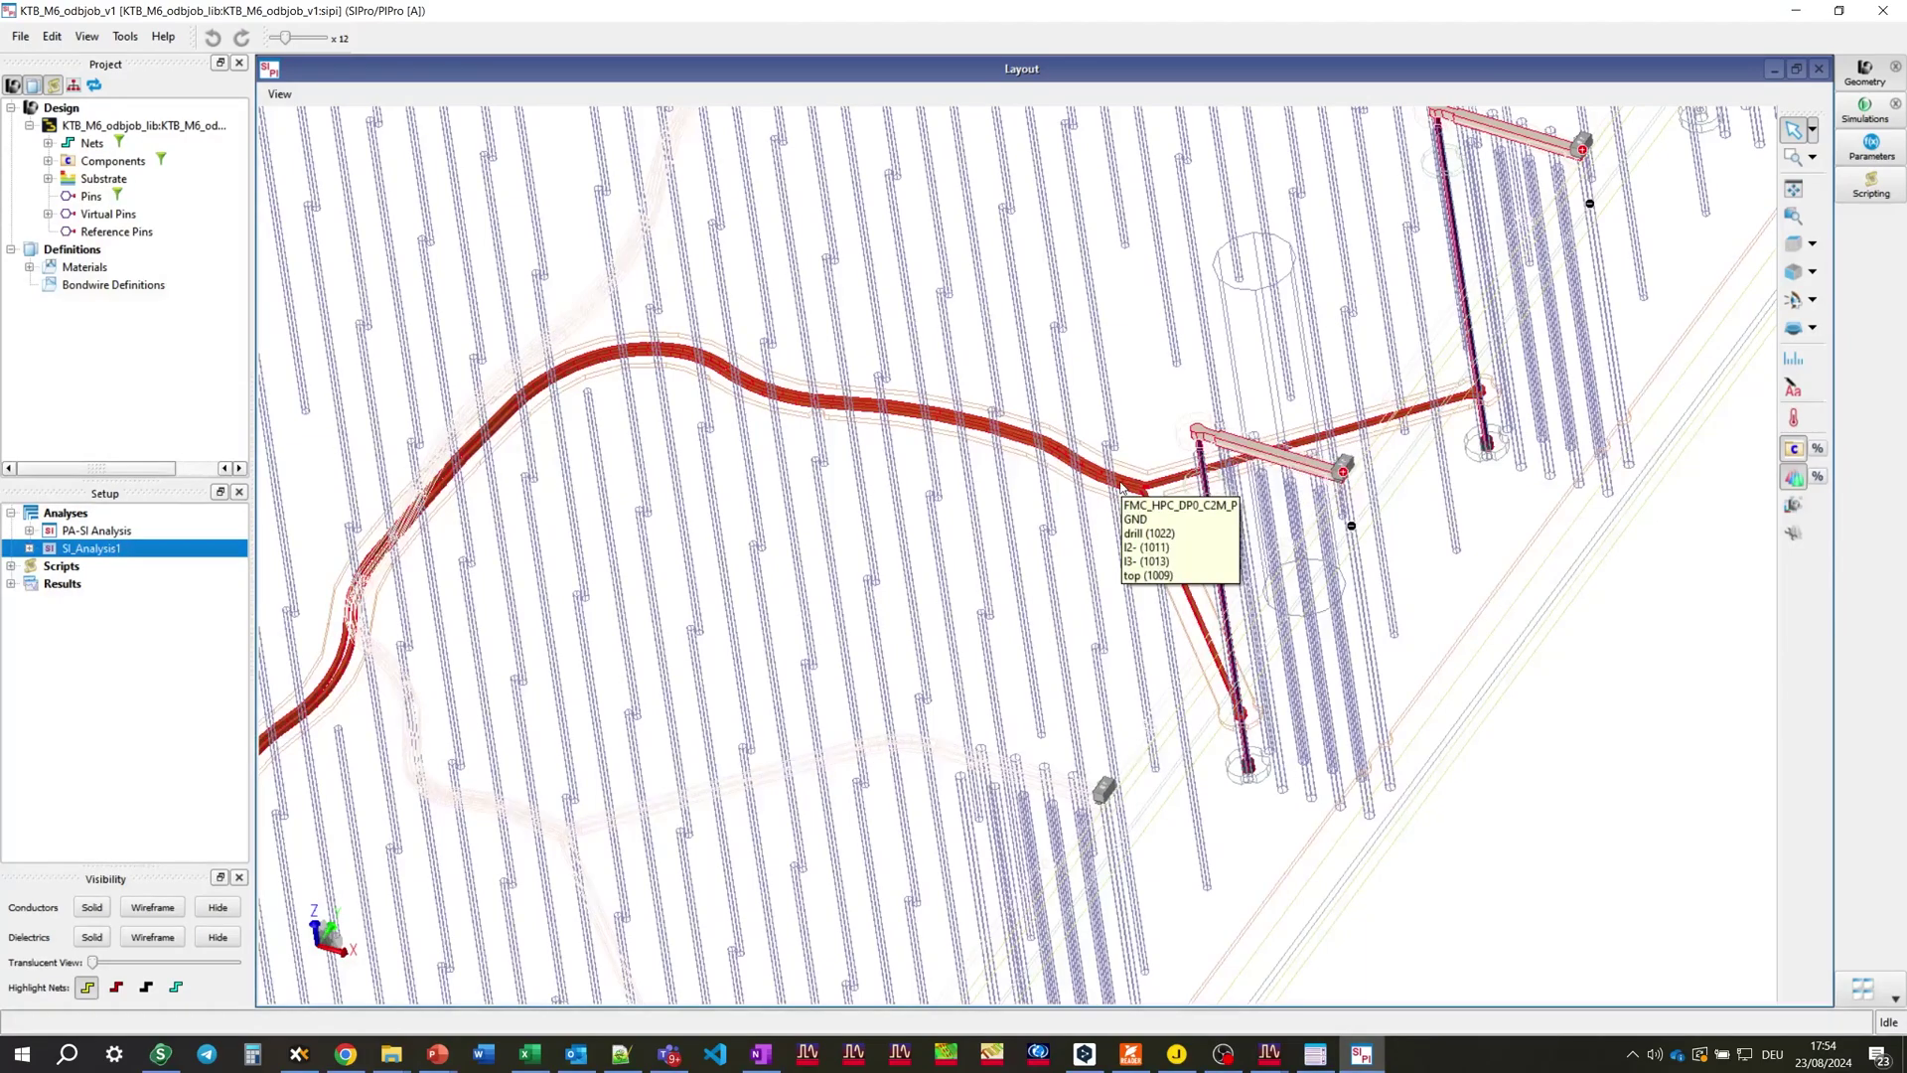
scroll(737, 429, down, 5)
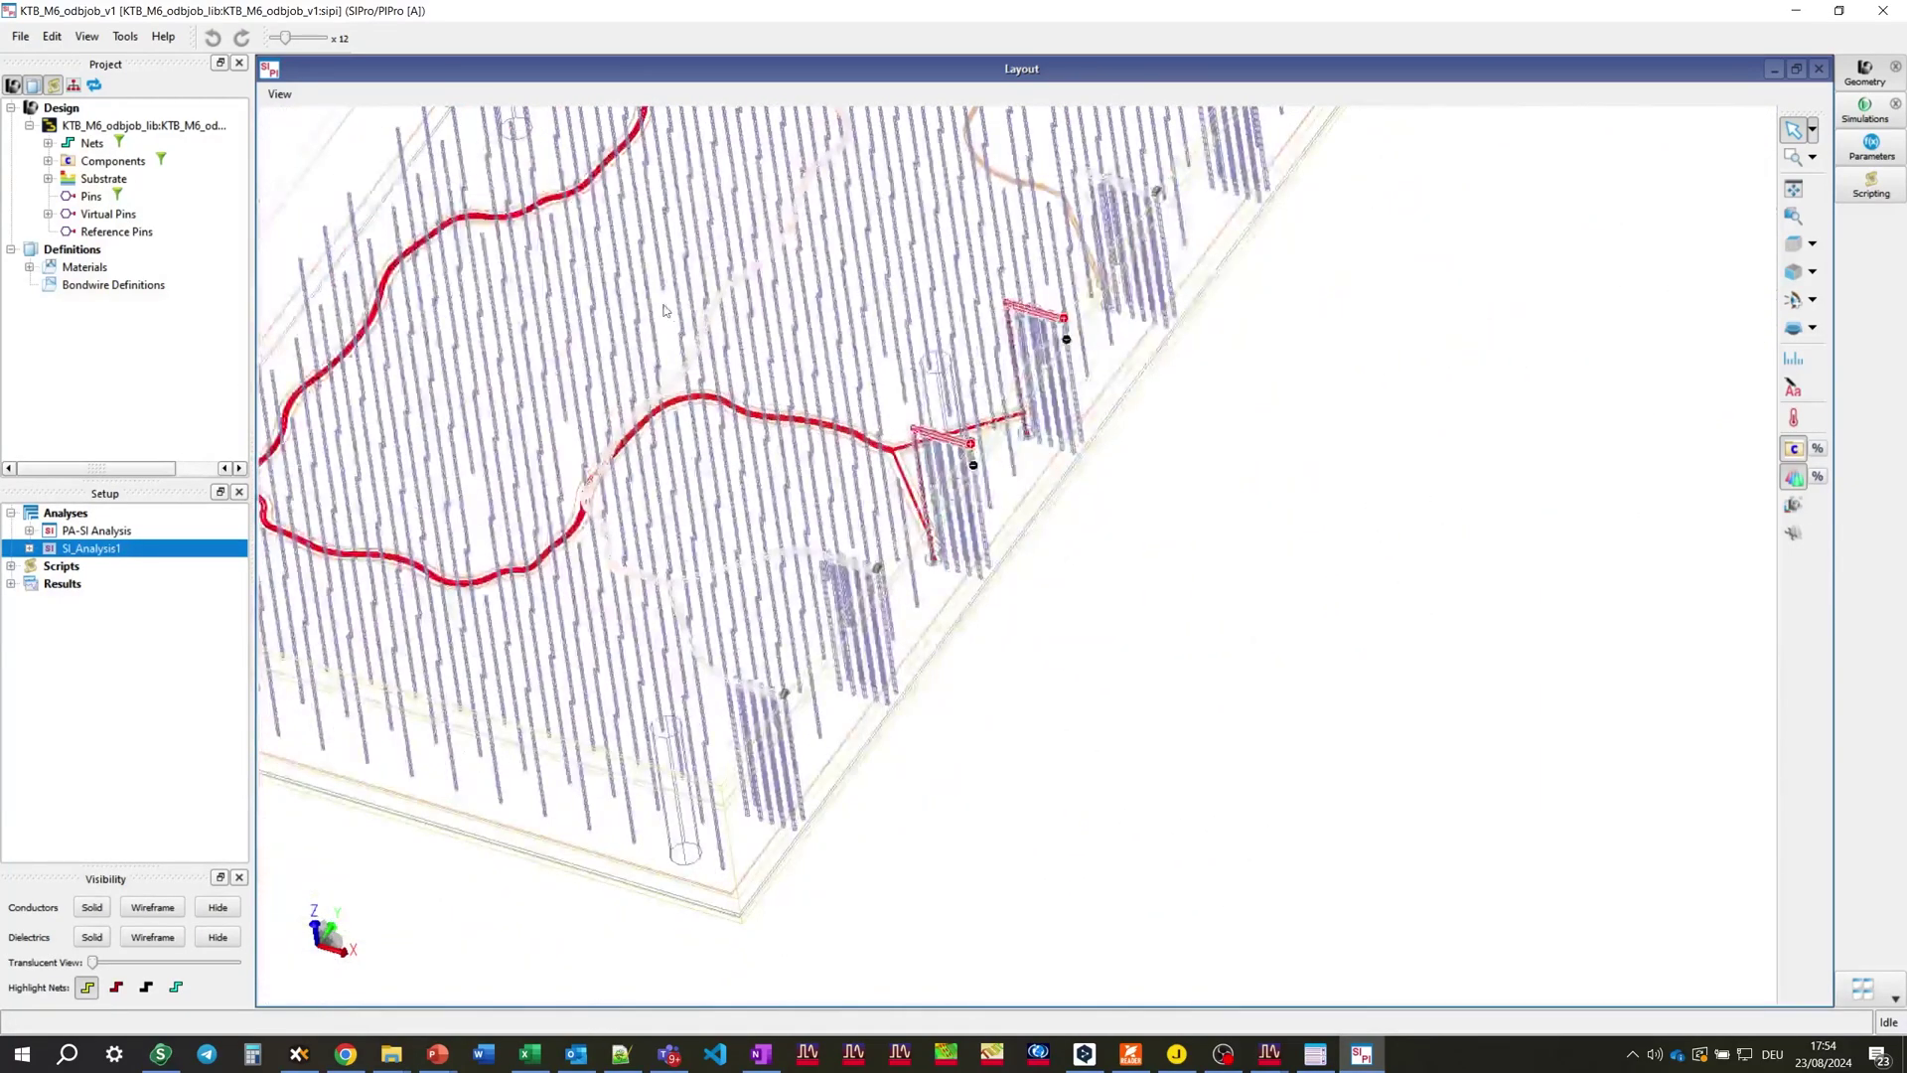
scroll(807, 310, up, 5)
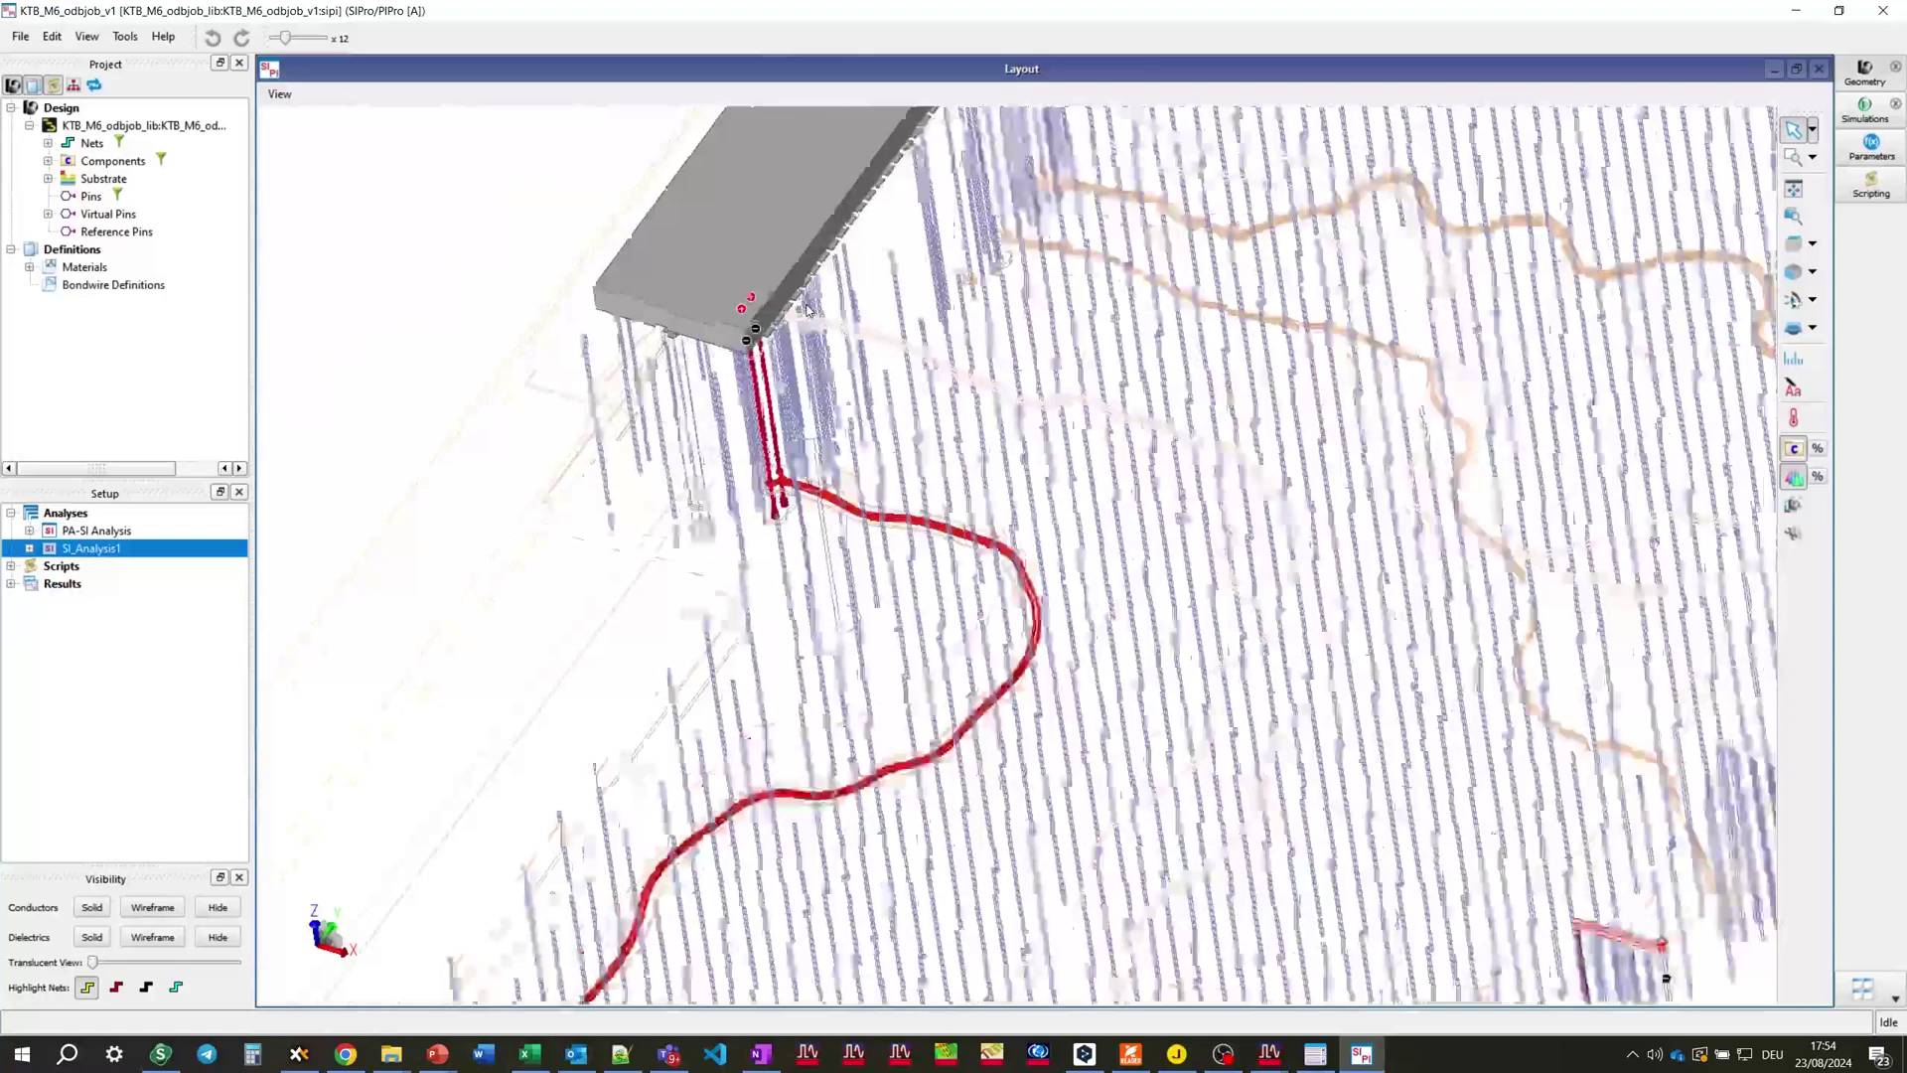
Step: Hide the chip component, fit the board to view, and expand SI_Analysis1's setup items
click(1794, 452)
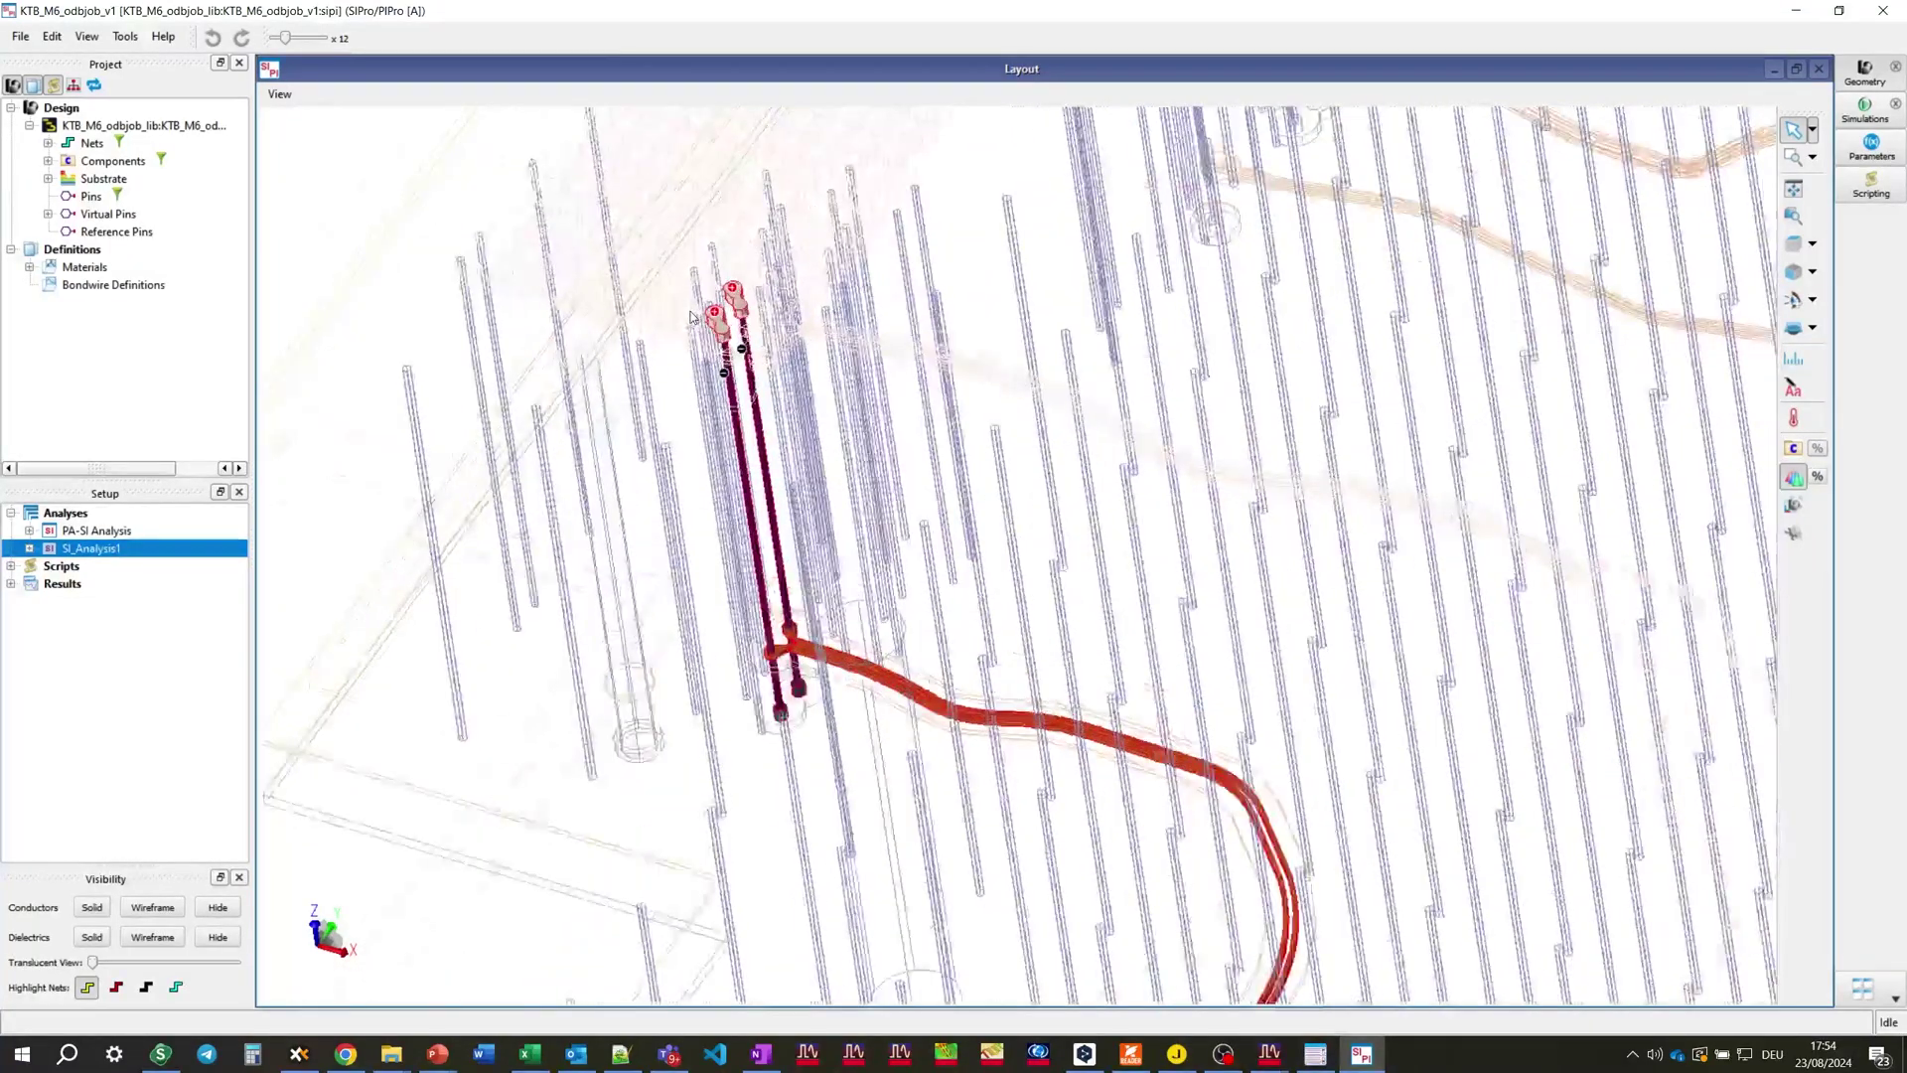
scroll(692, 316, up, 2)
scroll(691, 316, down, 3)
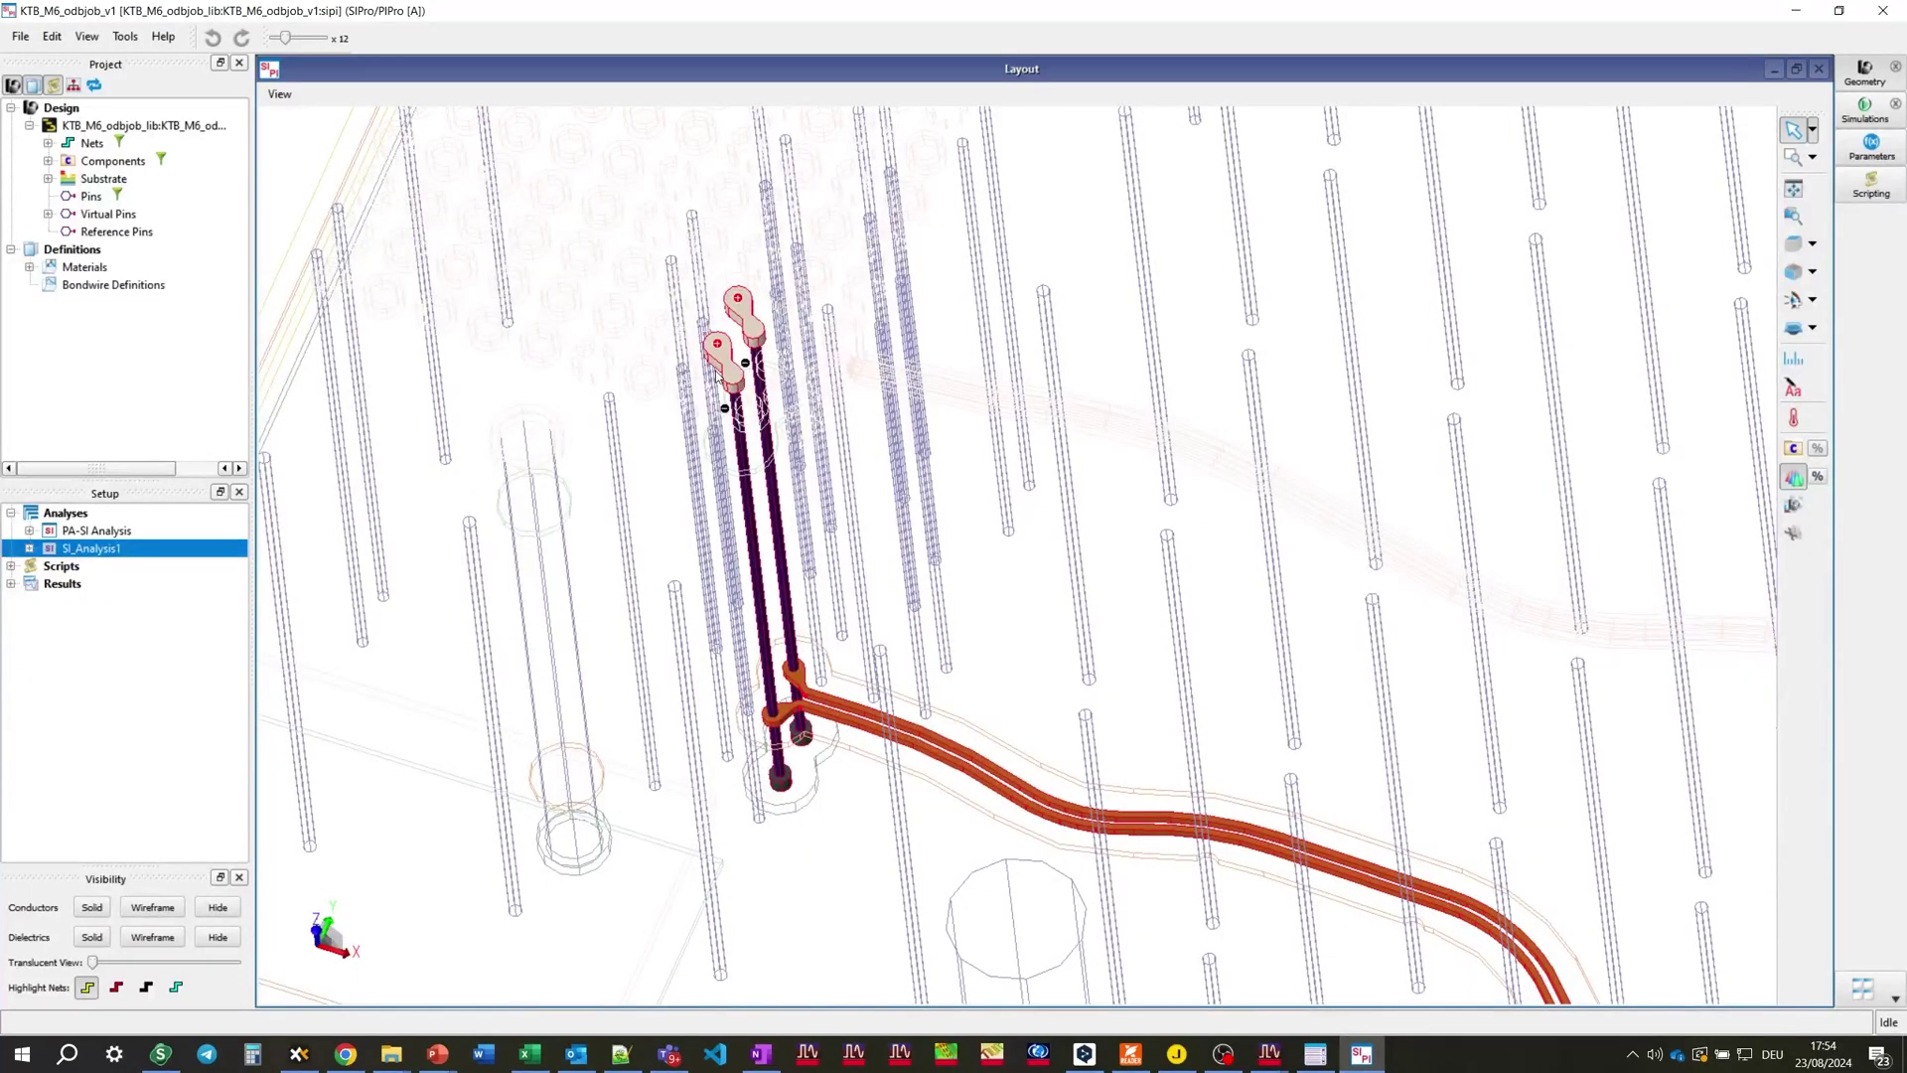
click(1793, 189)
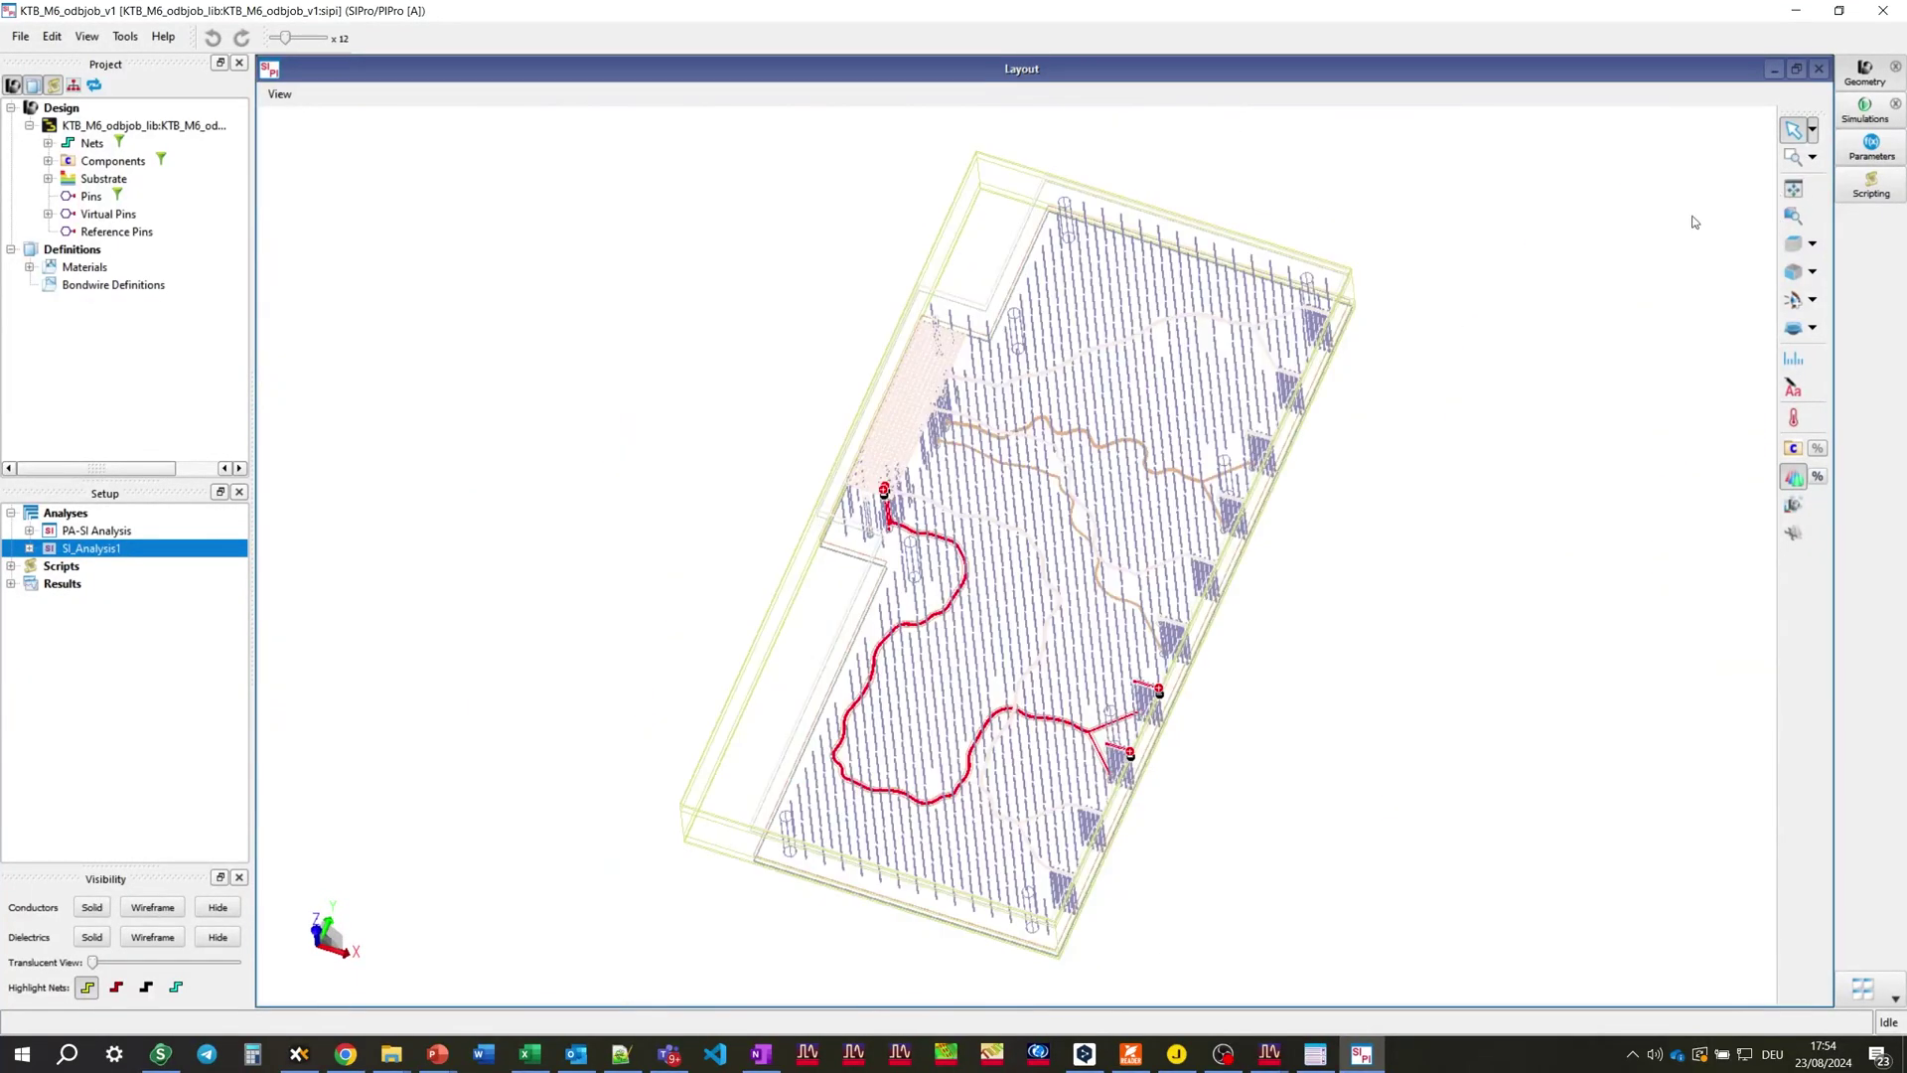
double_click(104, 553)
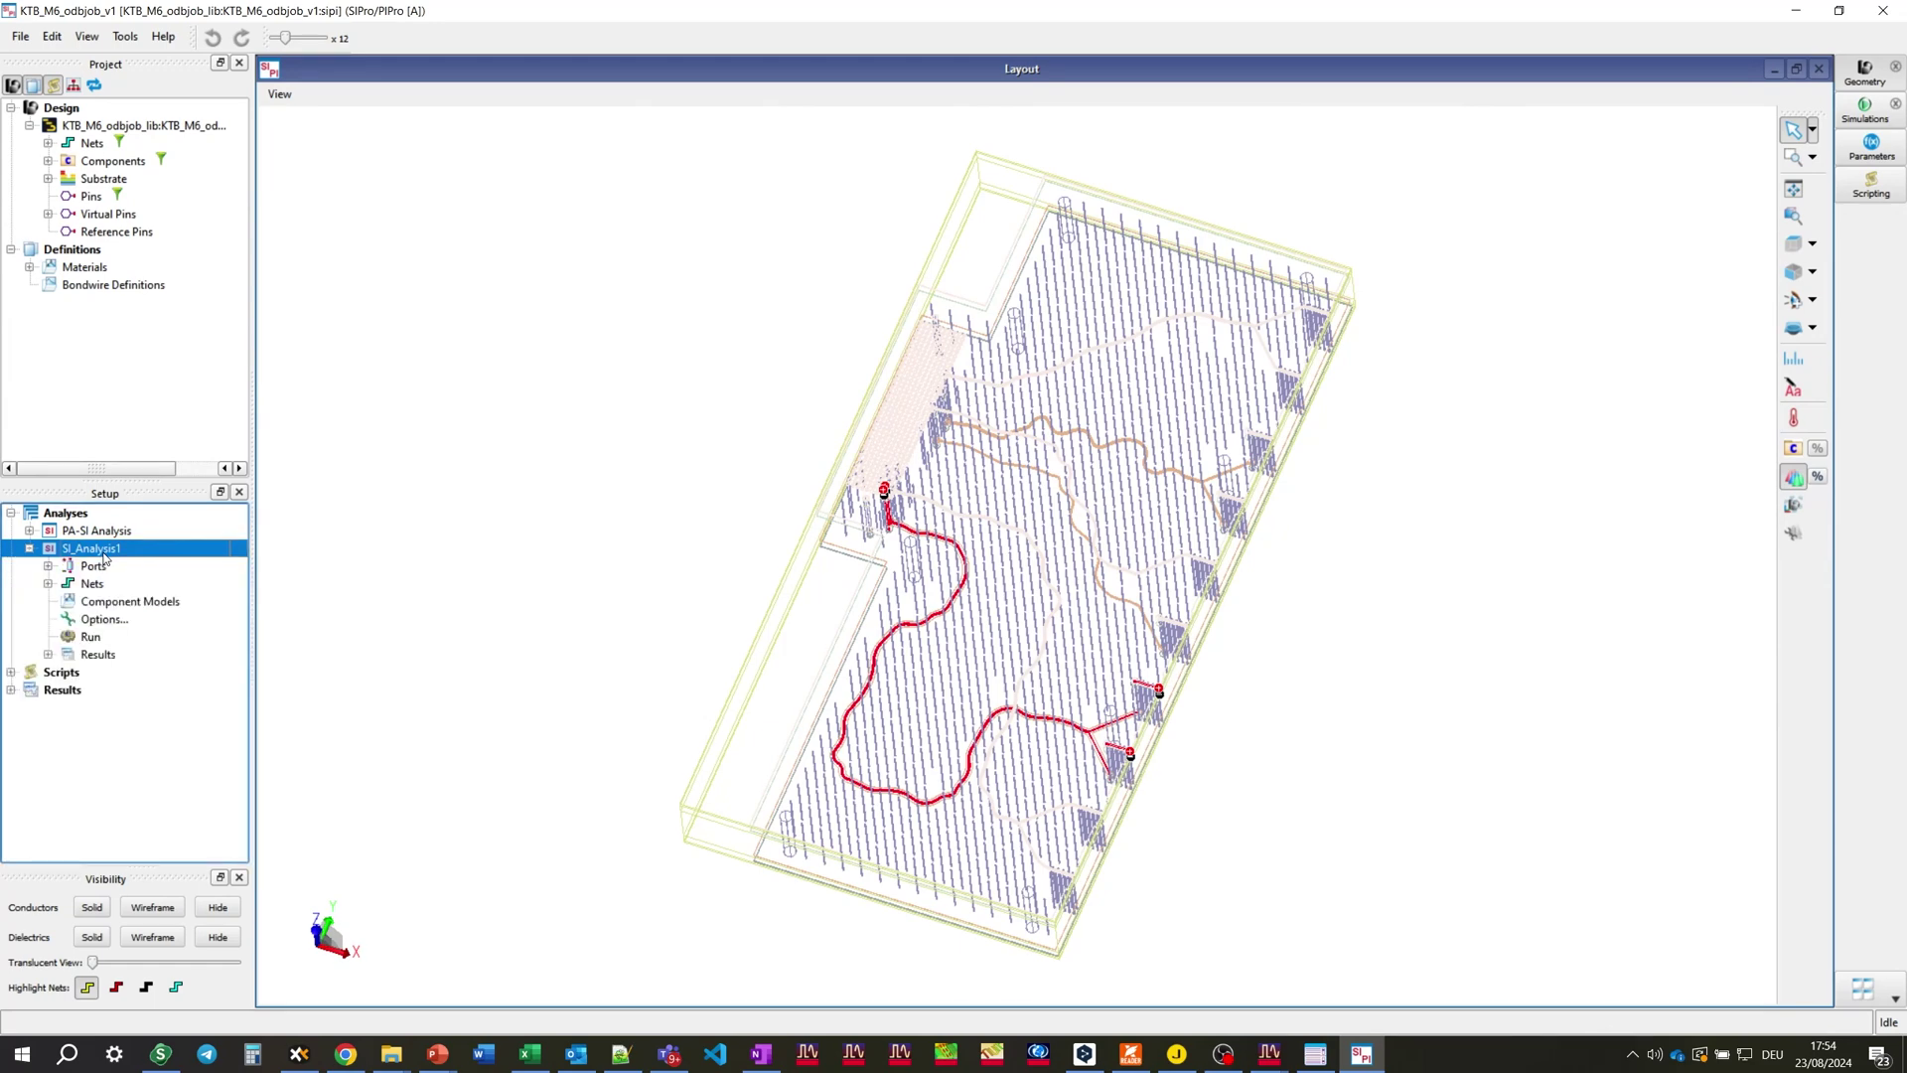
double_click(104, 622)
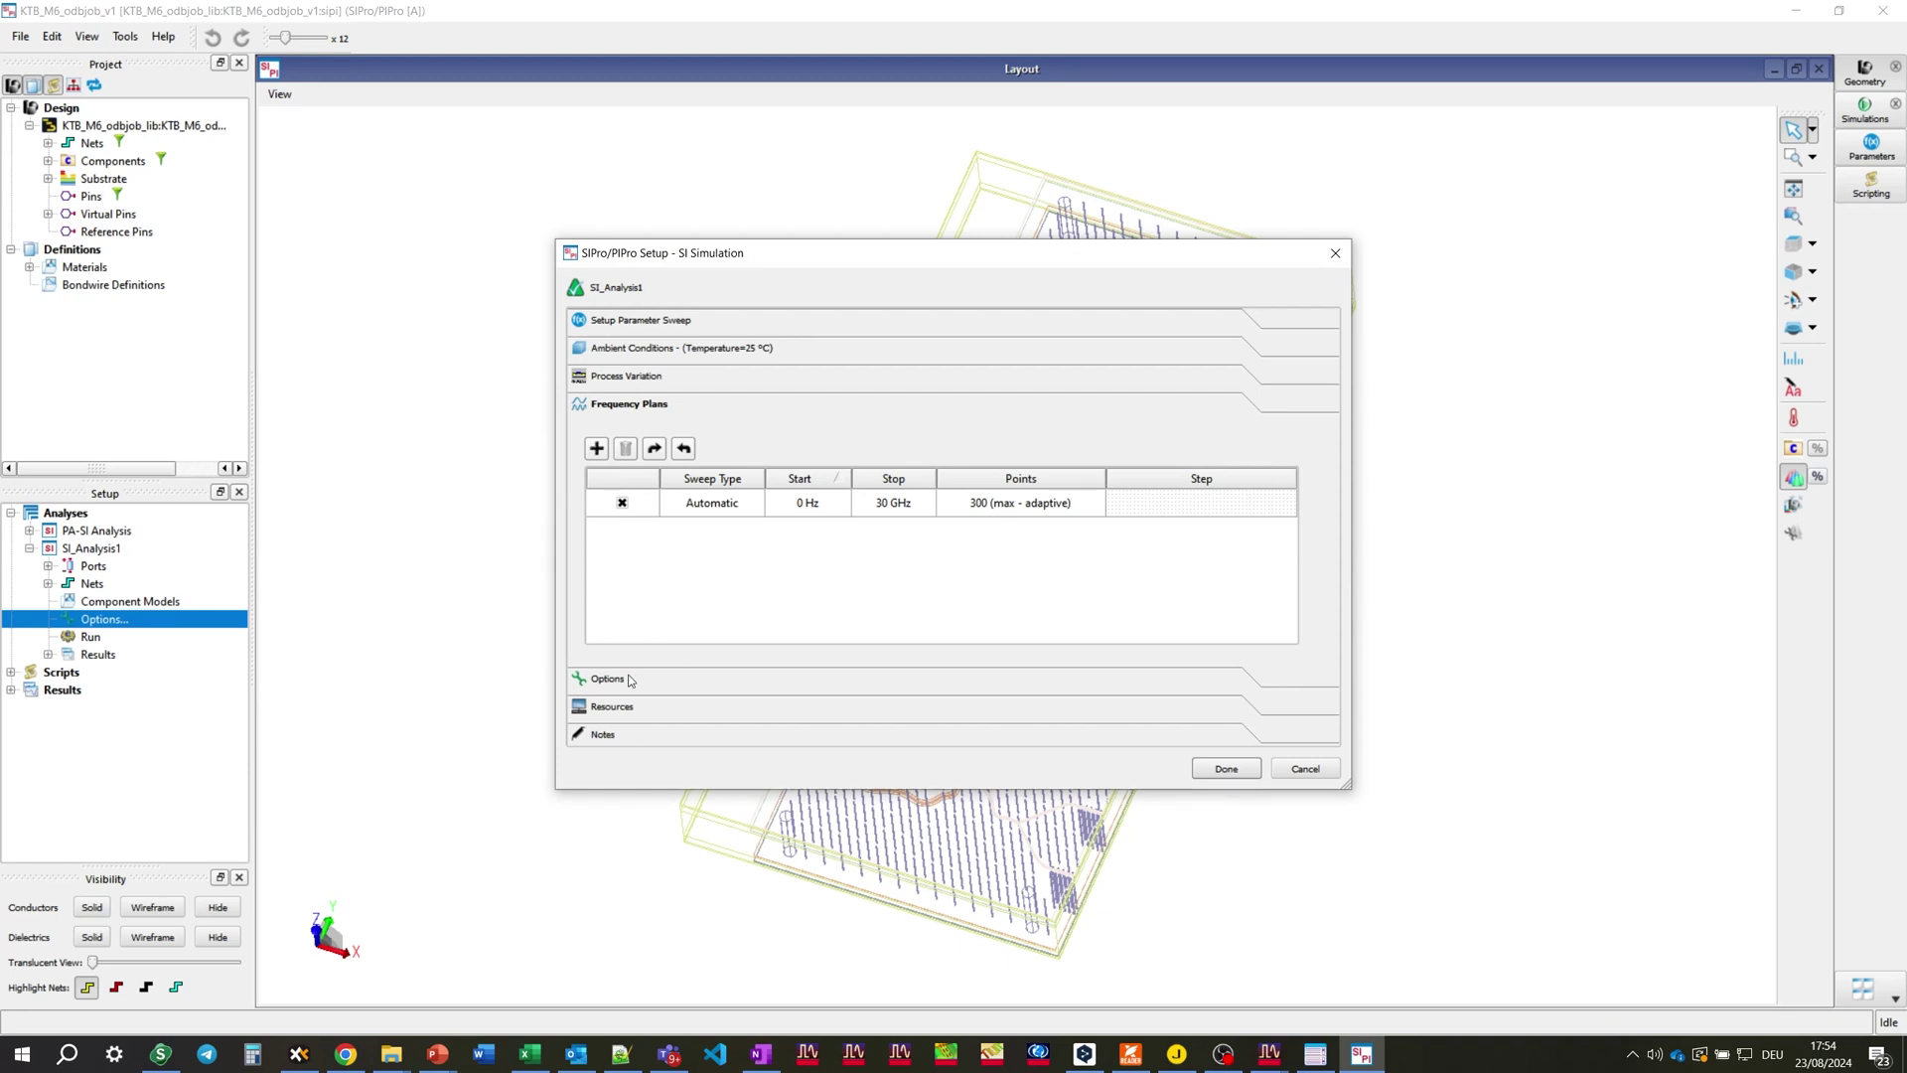
click(628, 708)
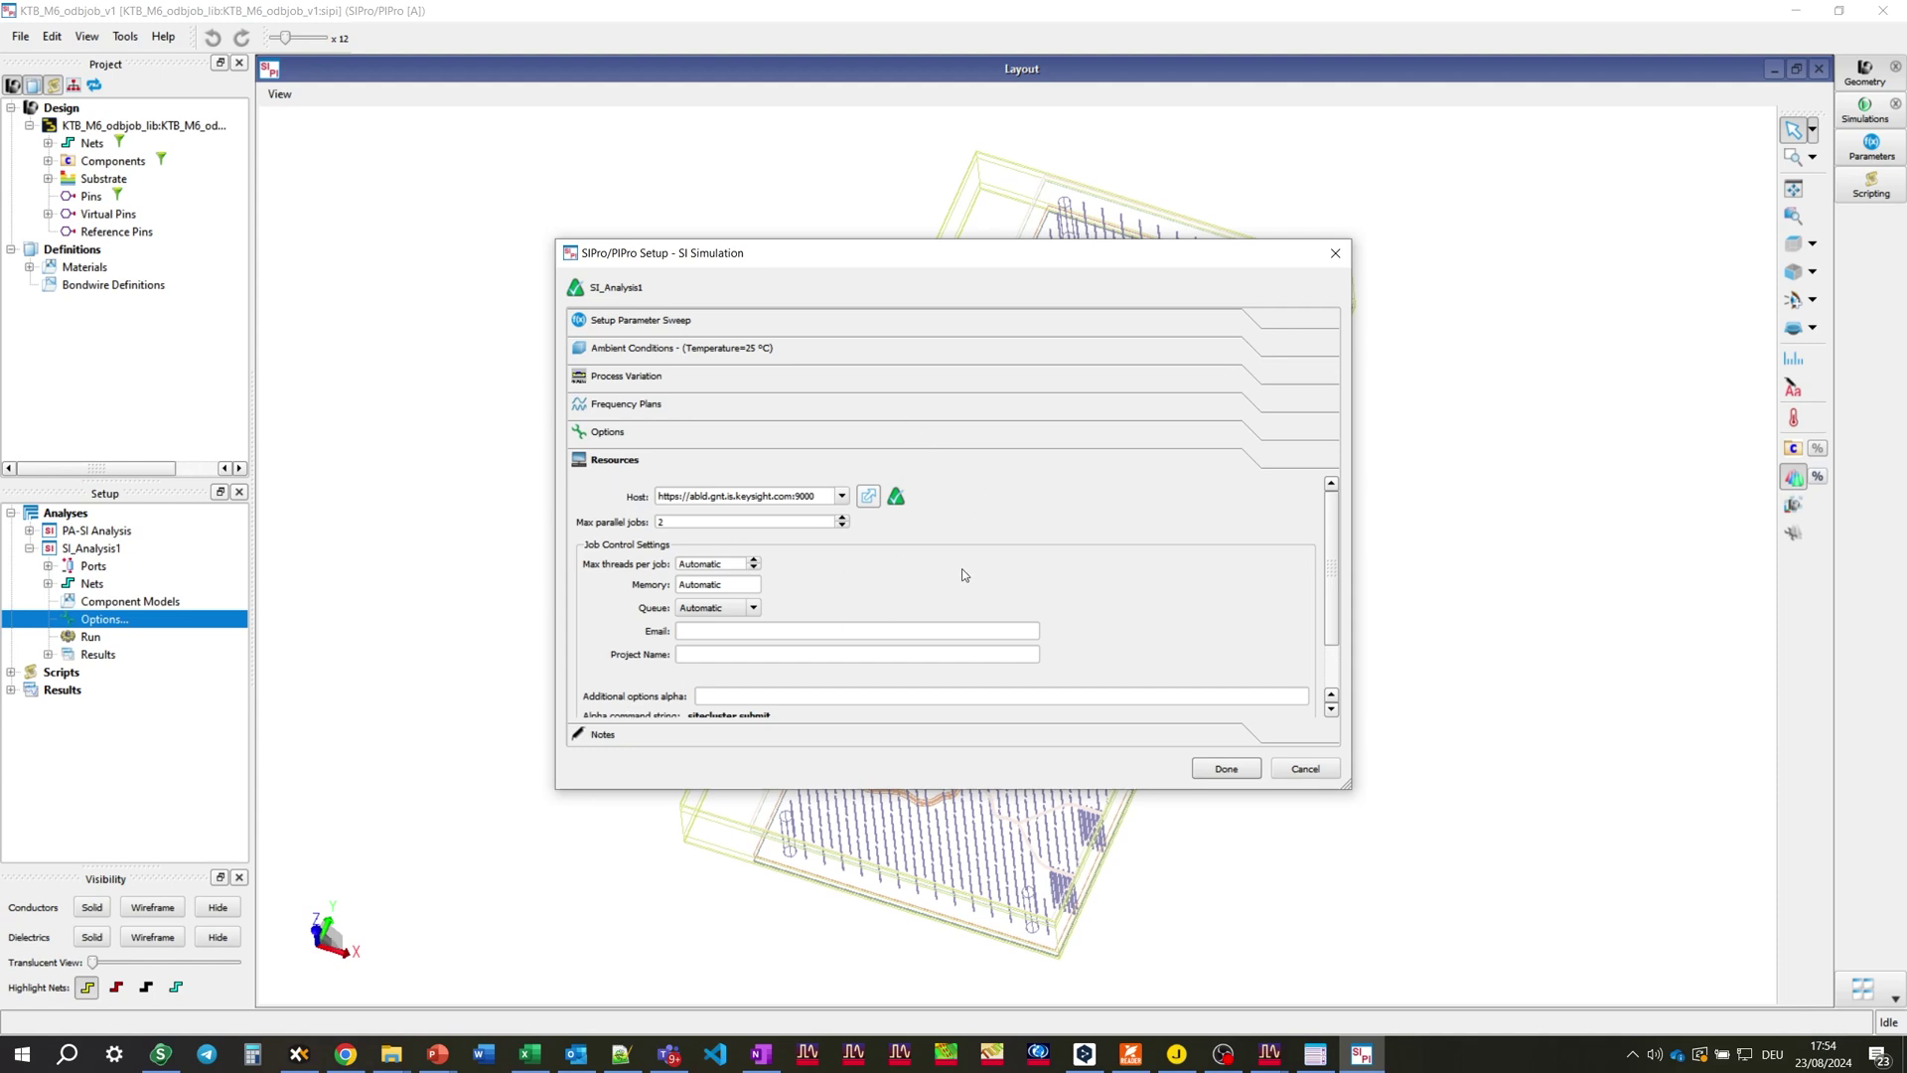
click(1226, 767)
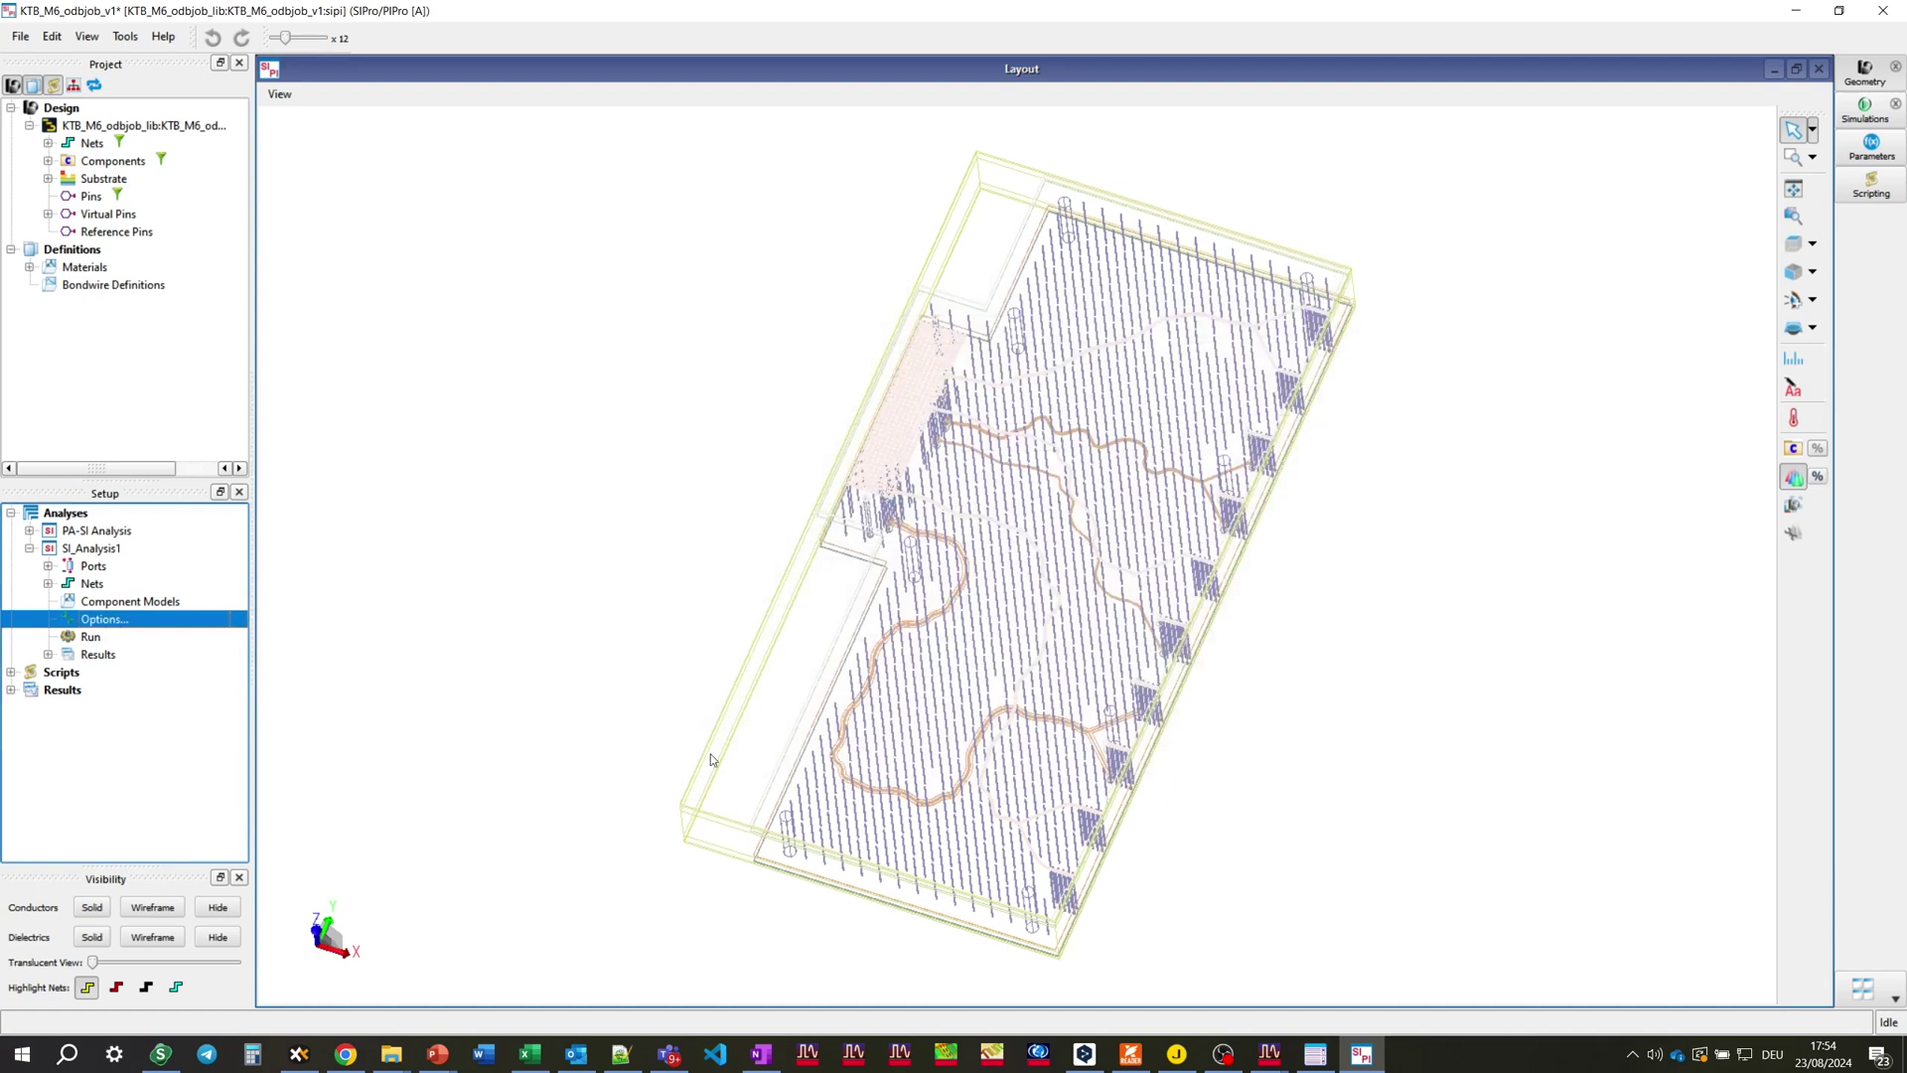
Step: Open SI_Analysis1's S-Parameters results and plot the mixed-mode through path from differential port 3
click(92, 656)
double_click(92, 655)
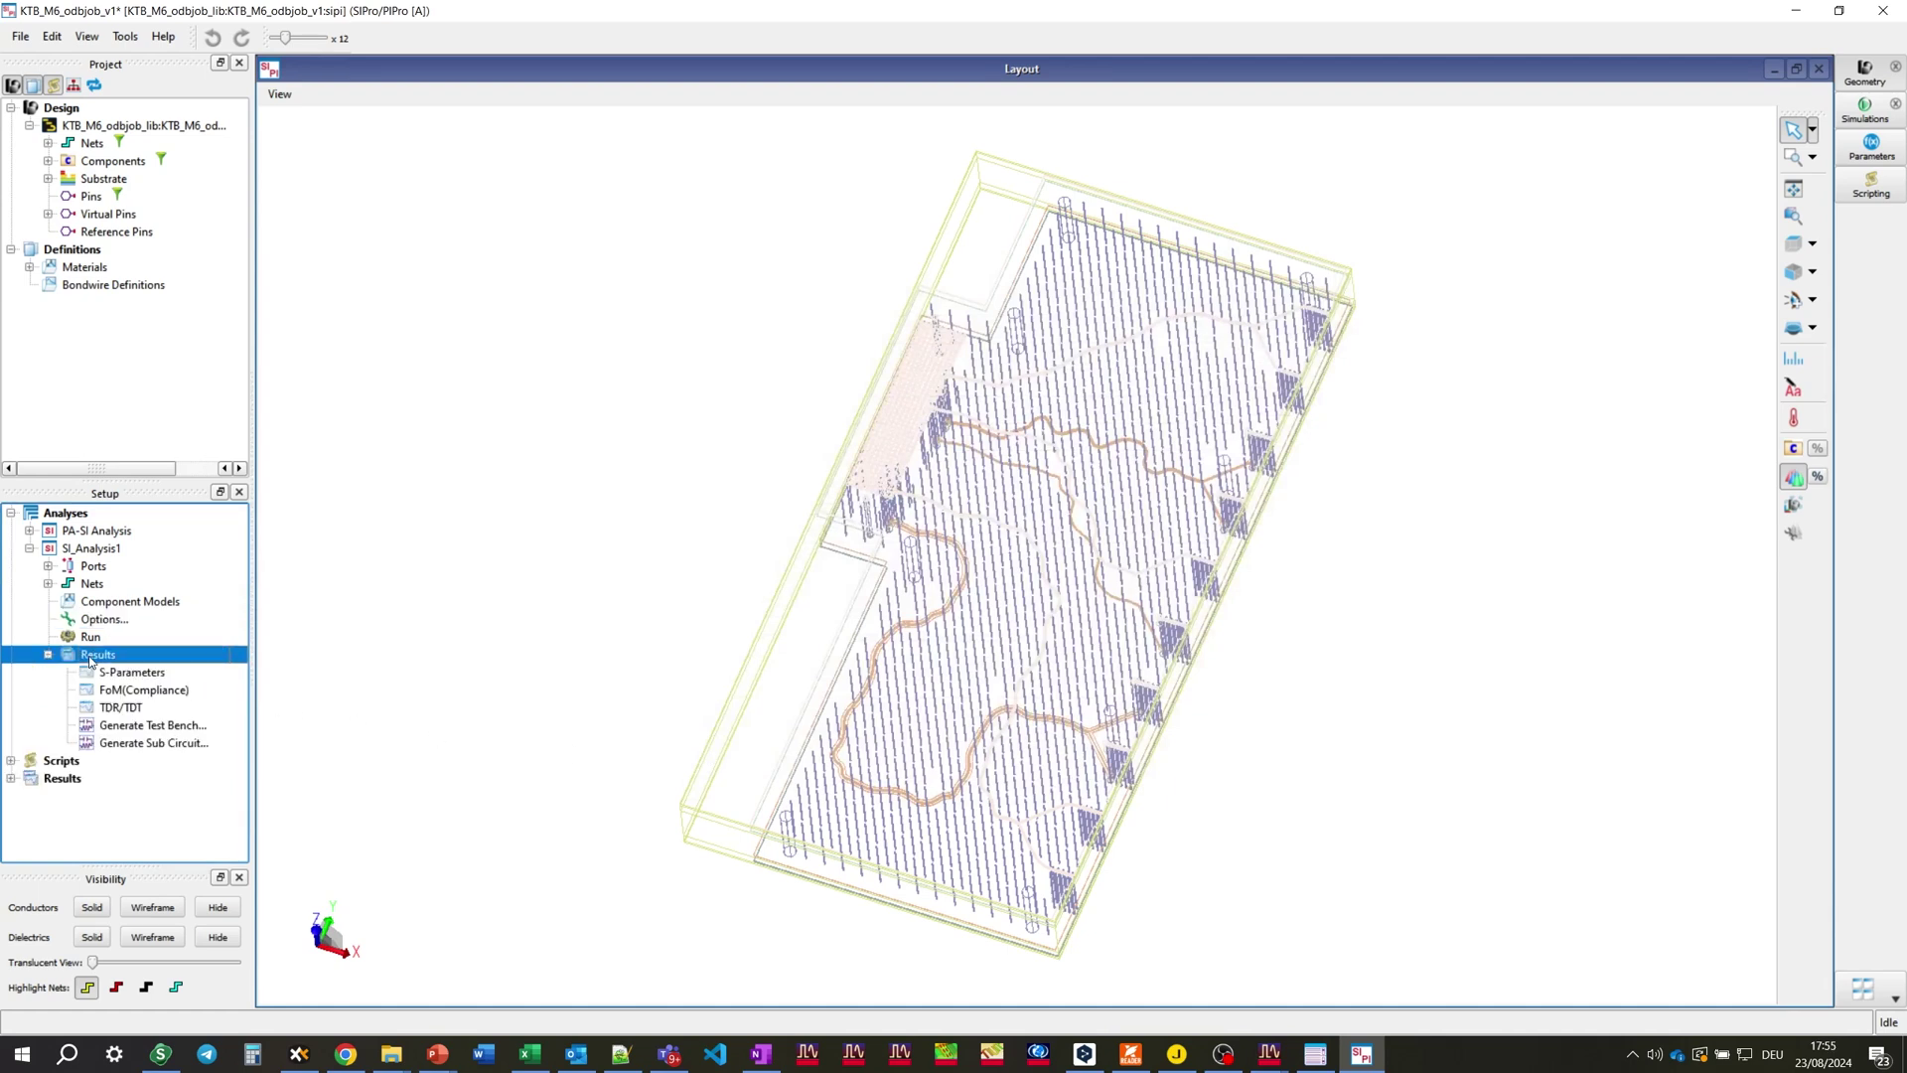
double_click(159, 673)
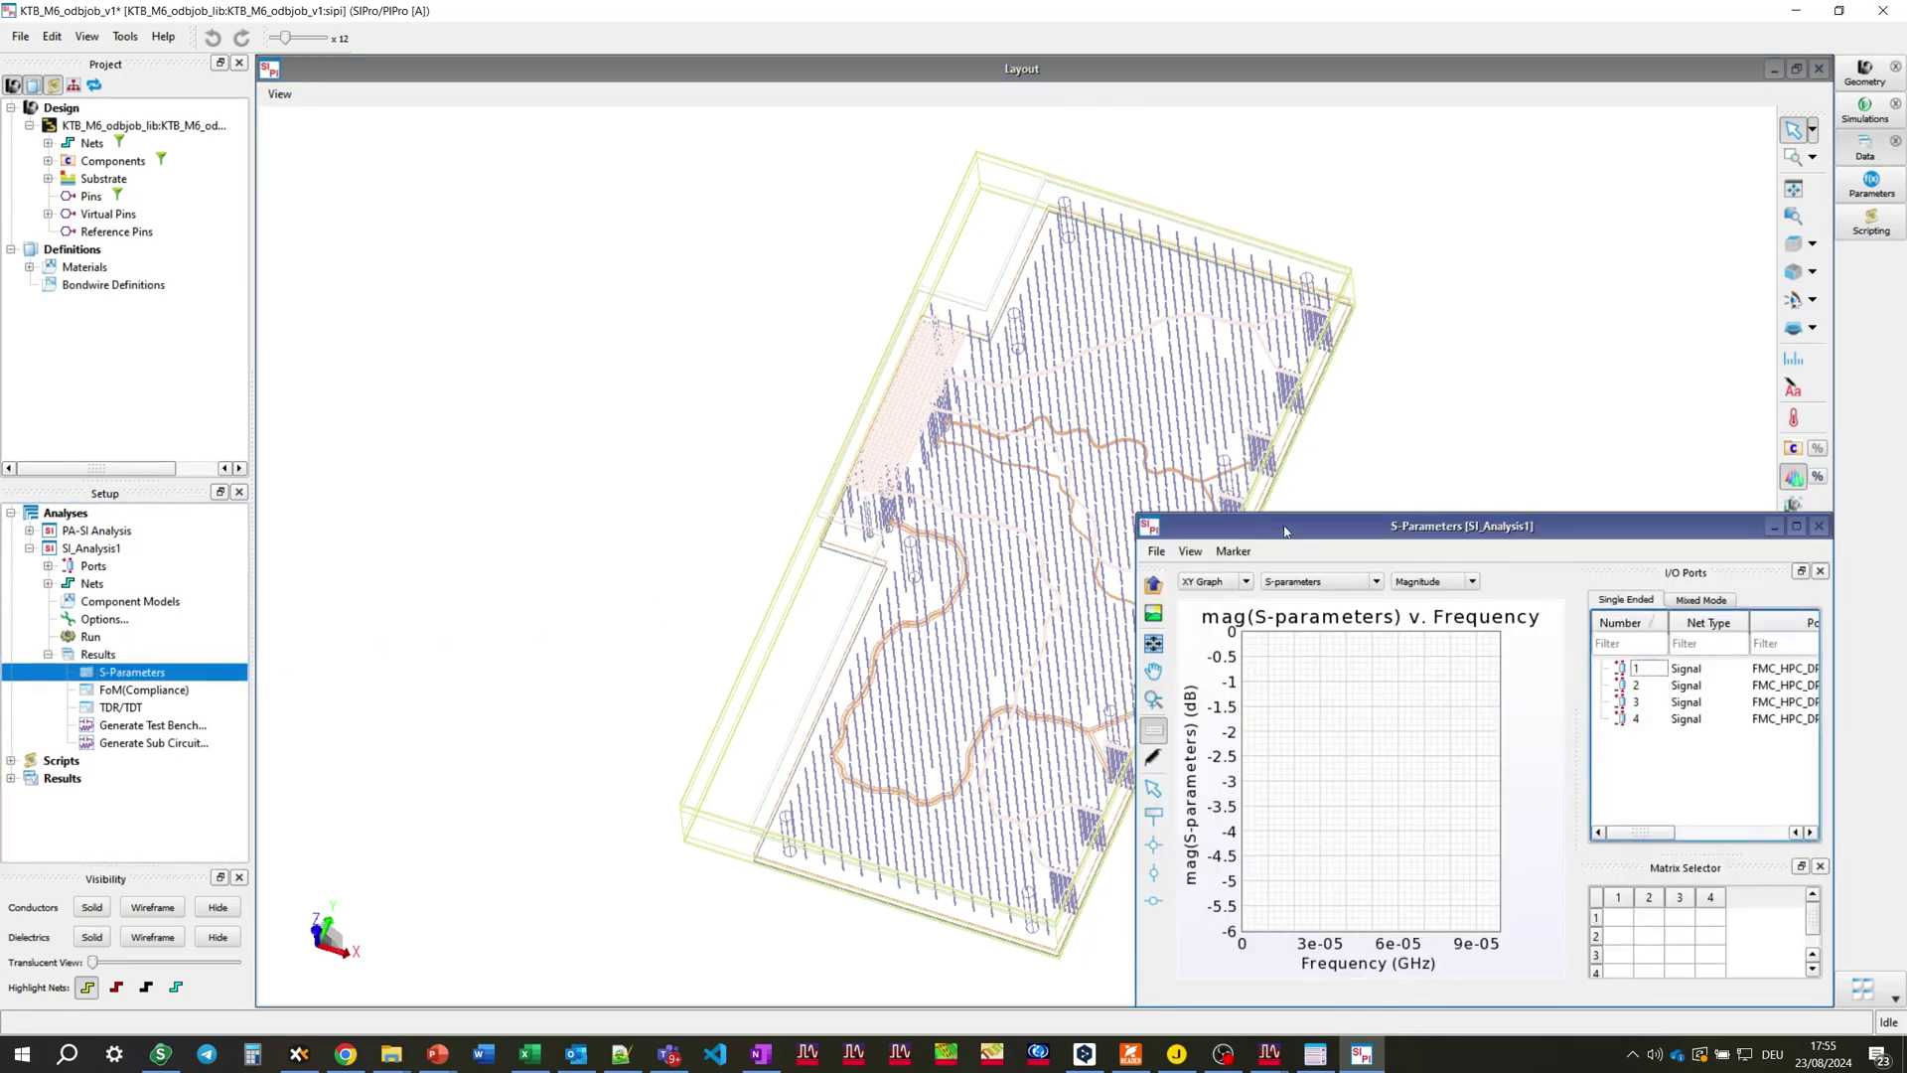
drag(1286, 531, 714, 300)
click(1121, 369)
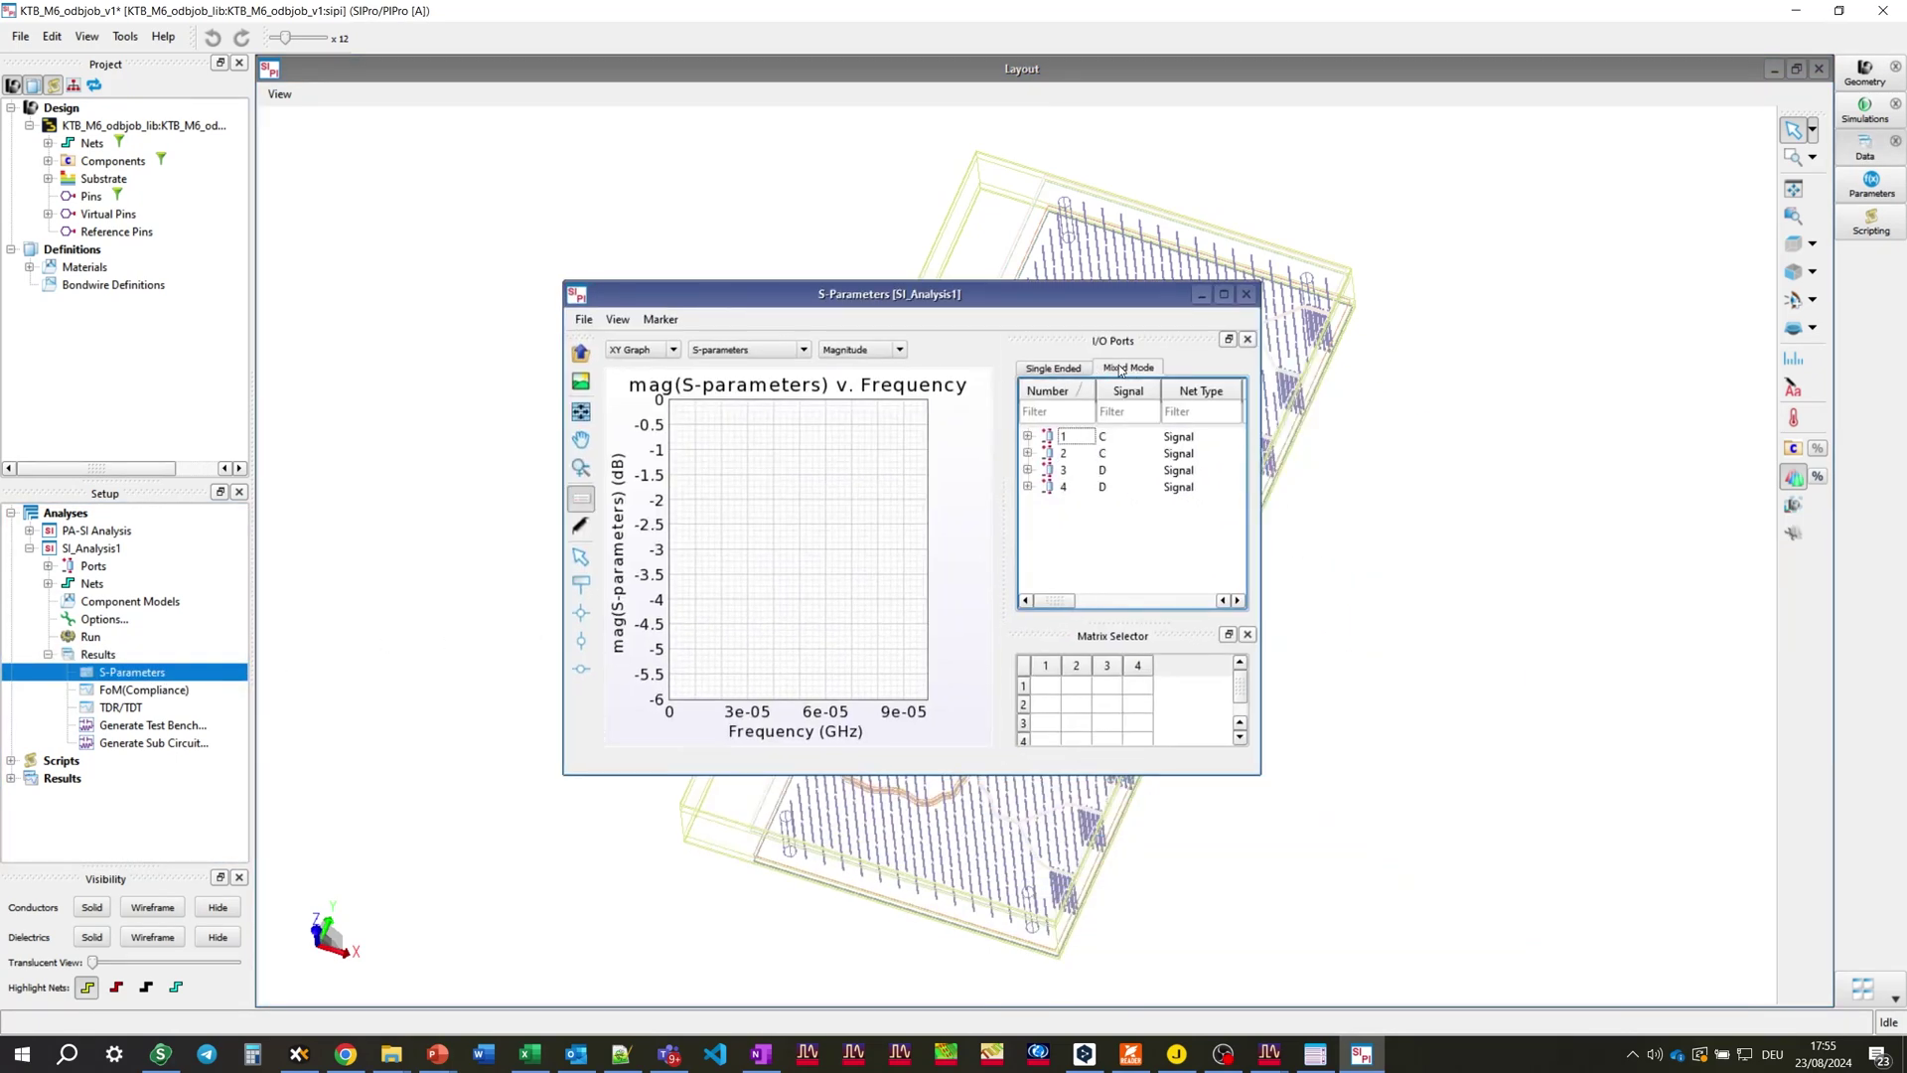
click(1075, 471)
right_click(1075, 473)
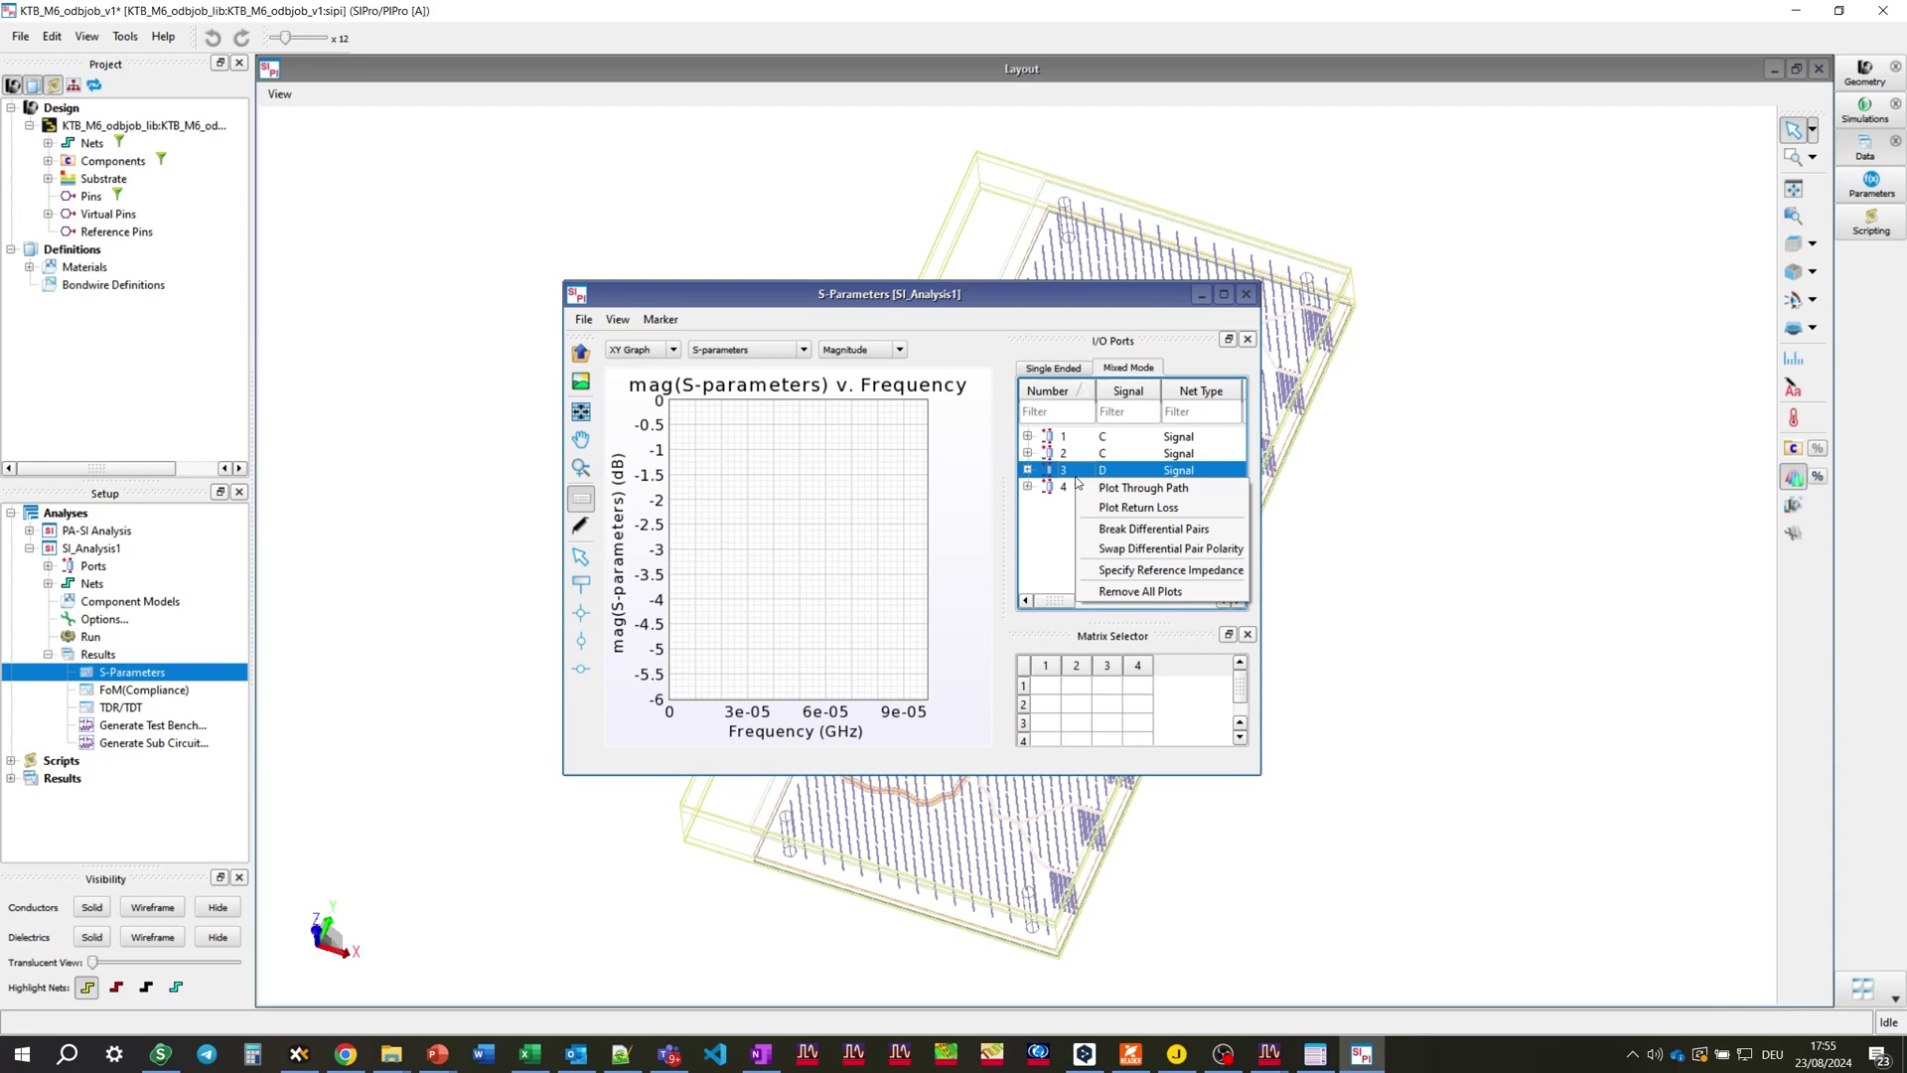
click(1123, 490)
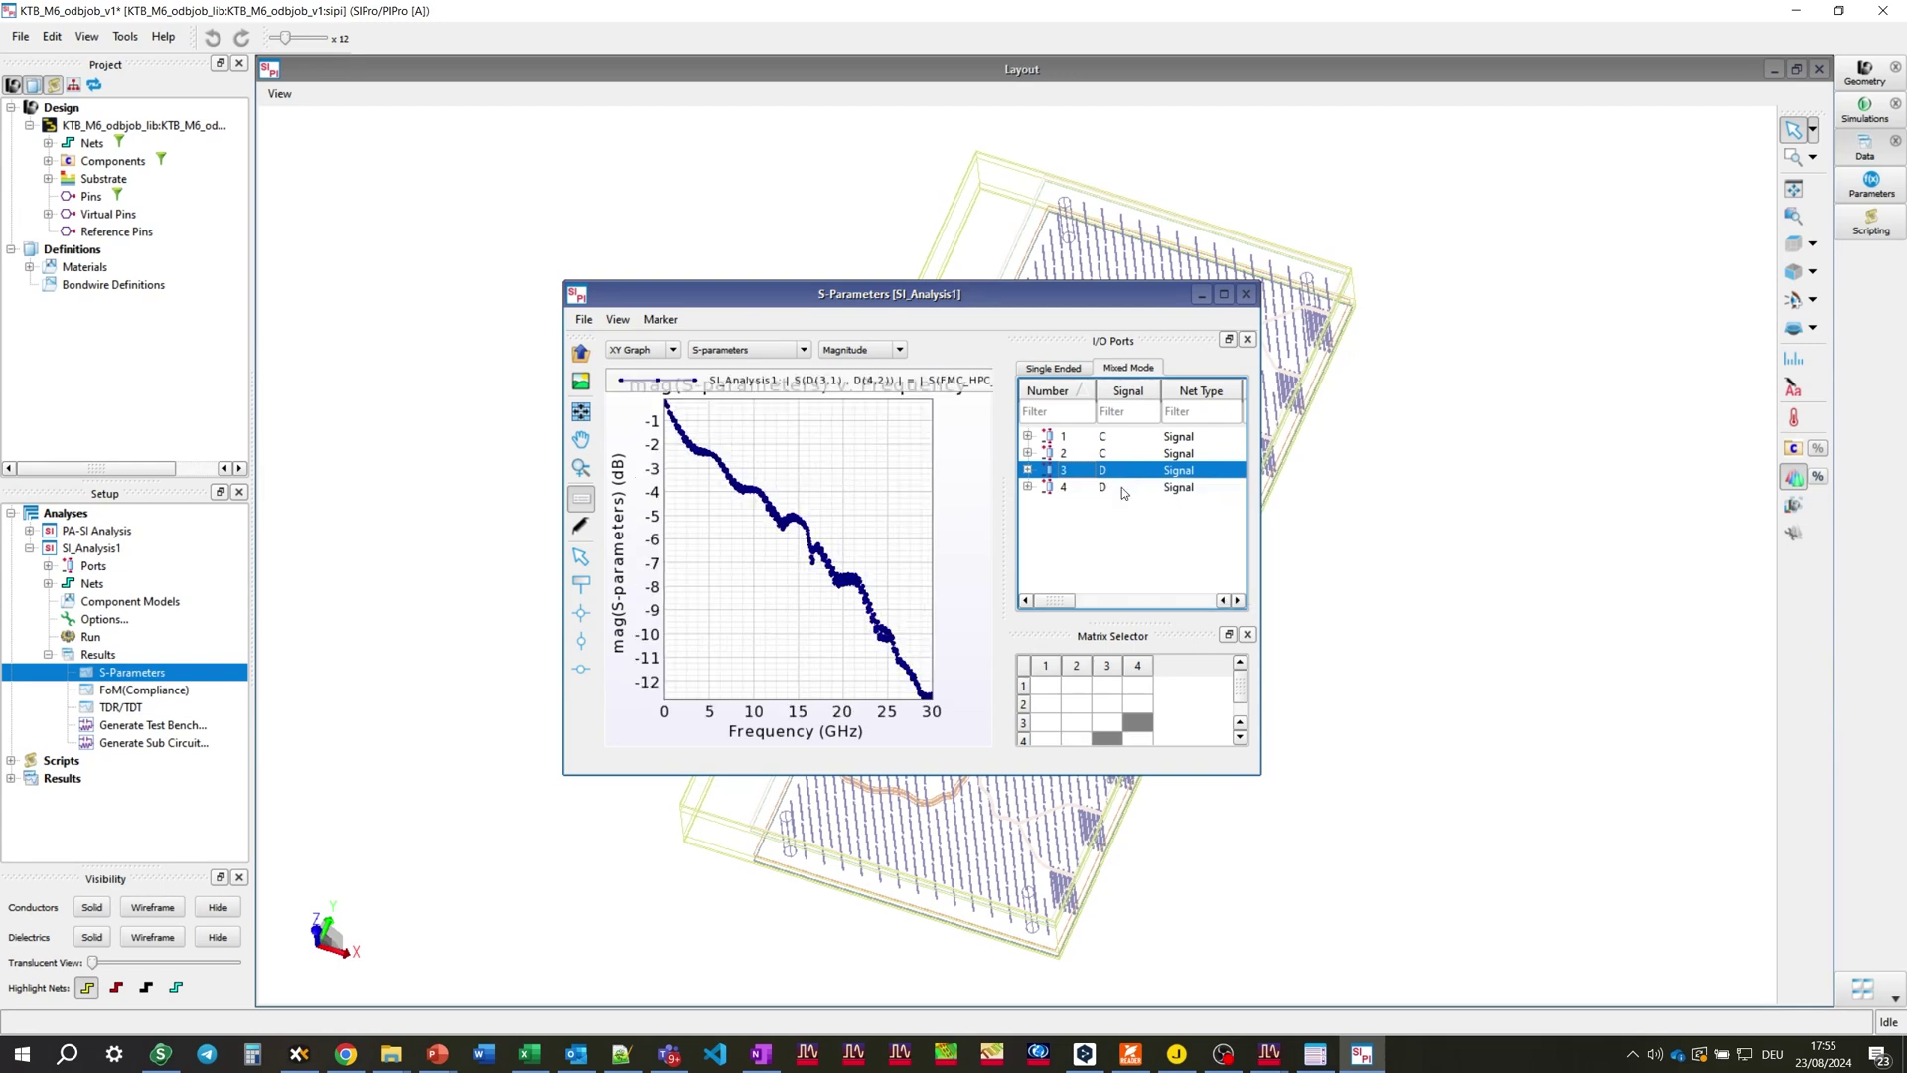
Step: Style the S(D(3,1),D(4,2)) curve without data-point symbols and with line weight 3
click(581, 528)
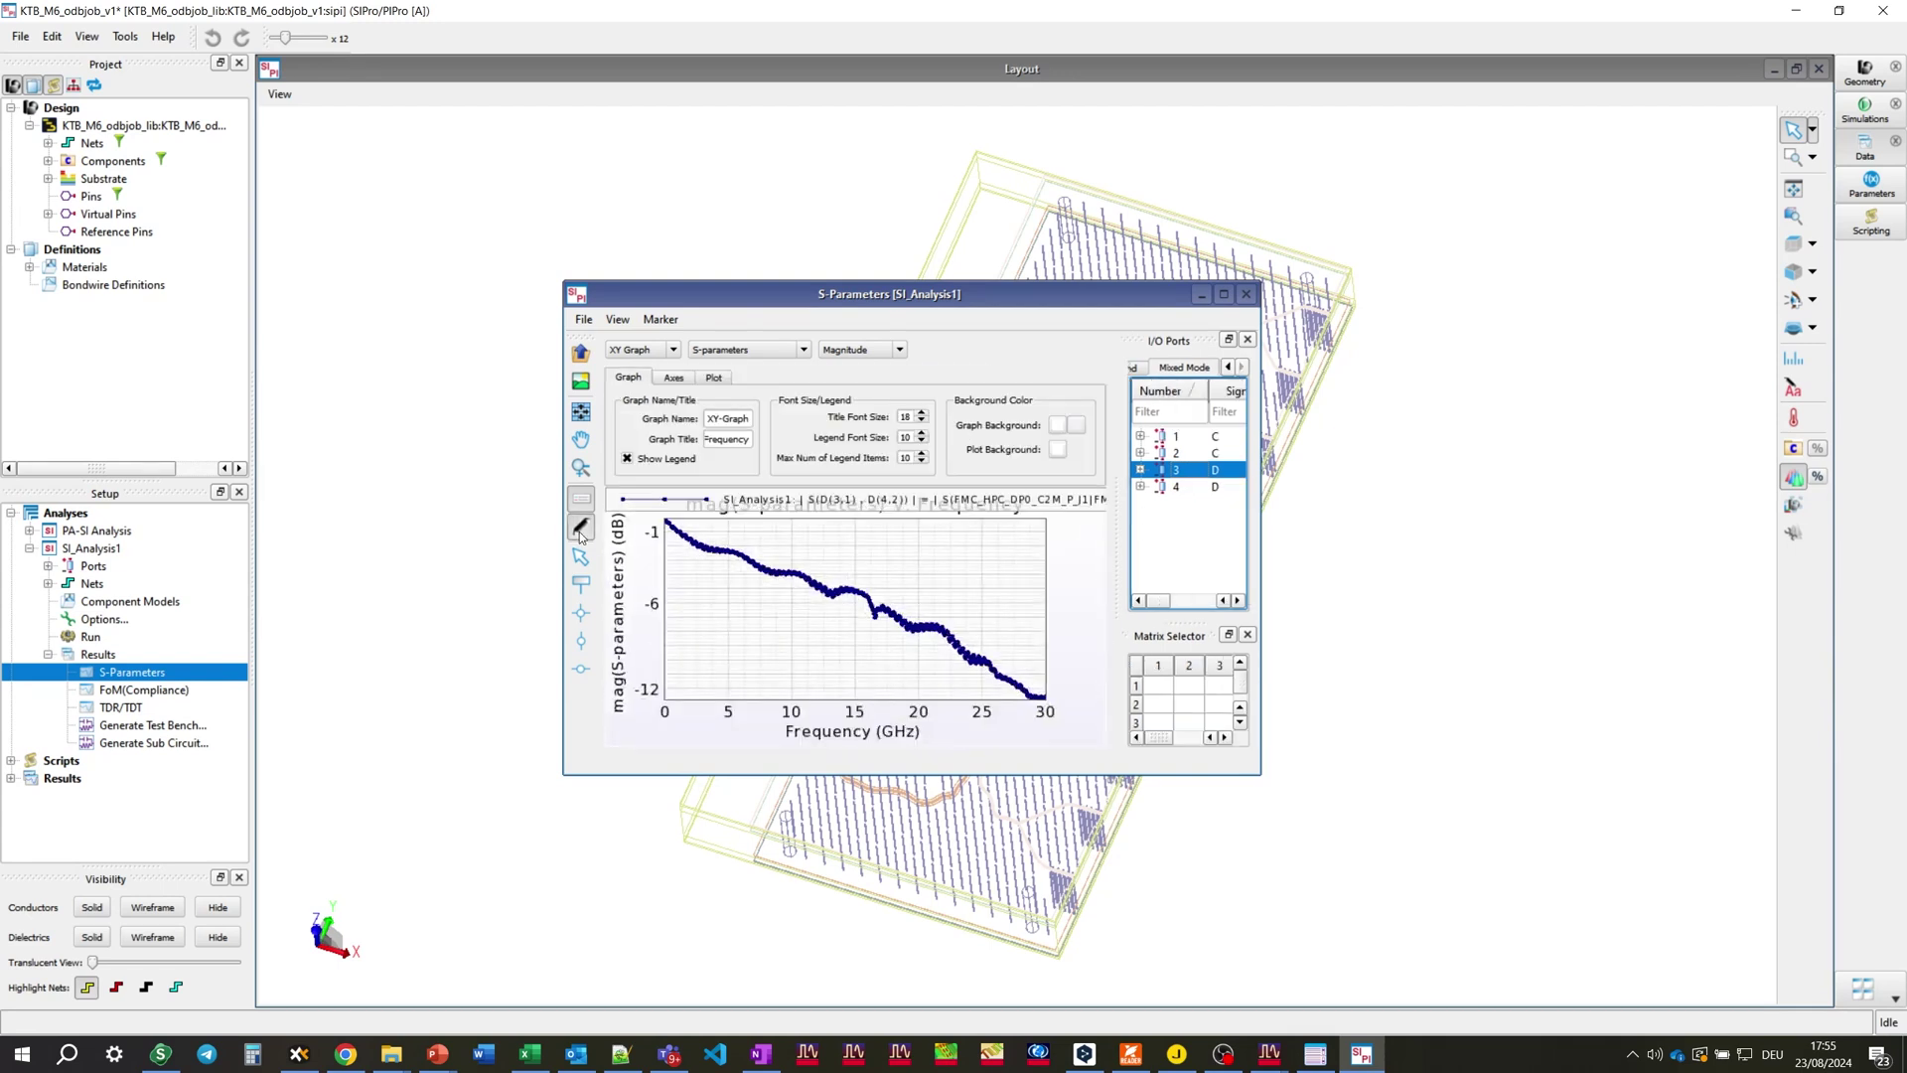
click(715, 379)
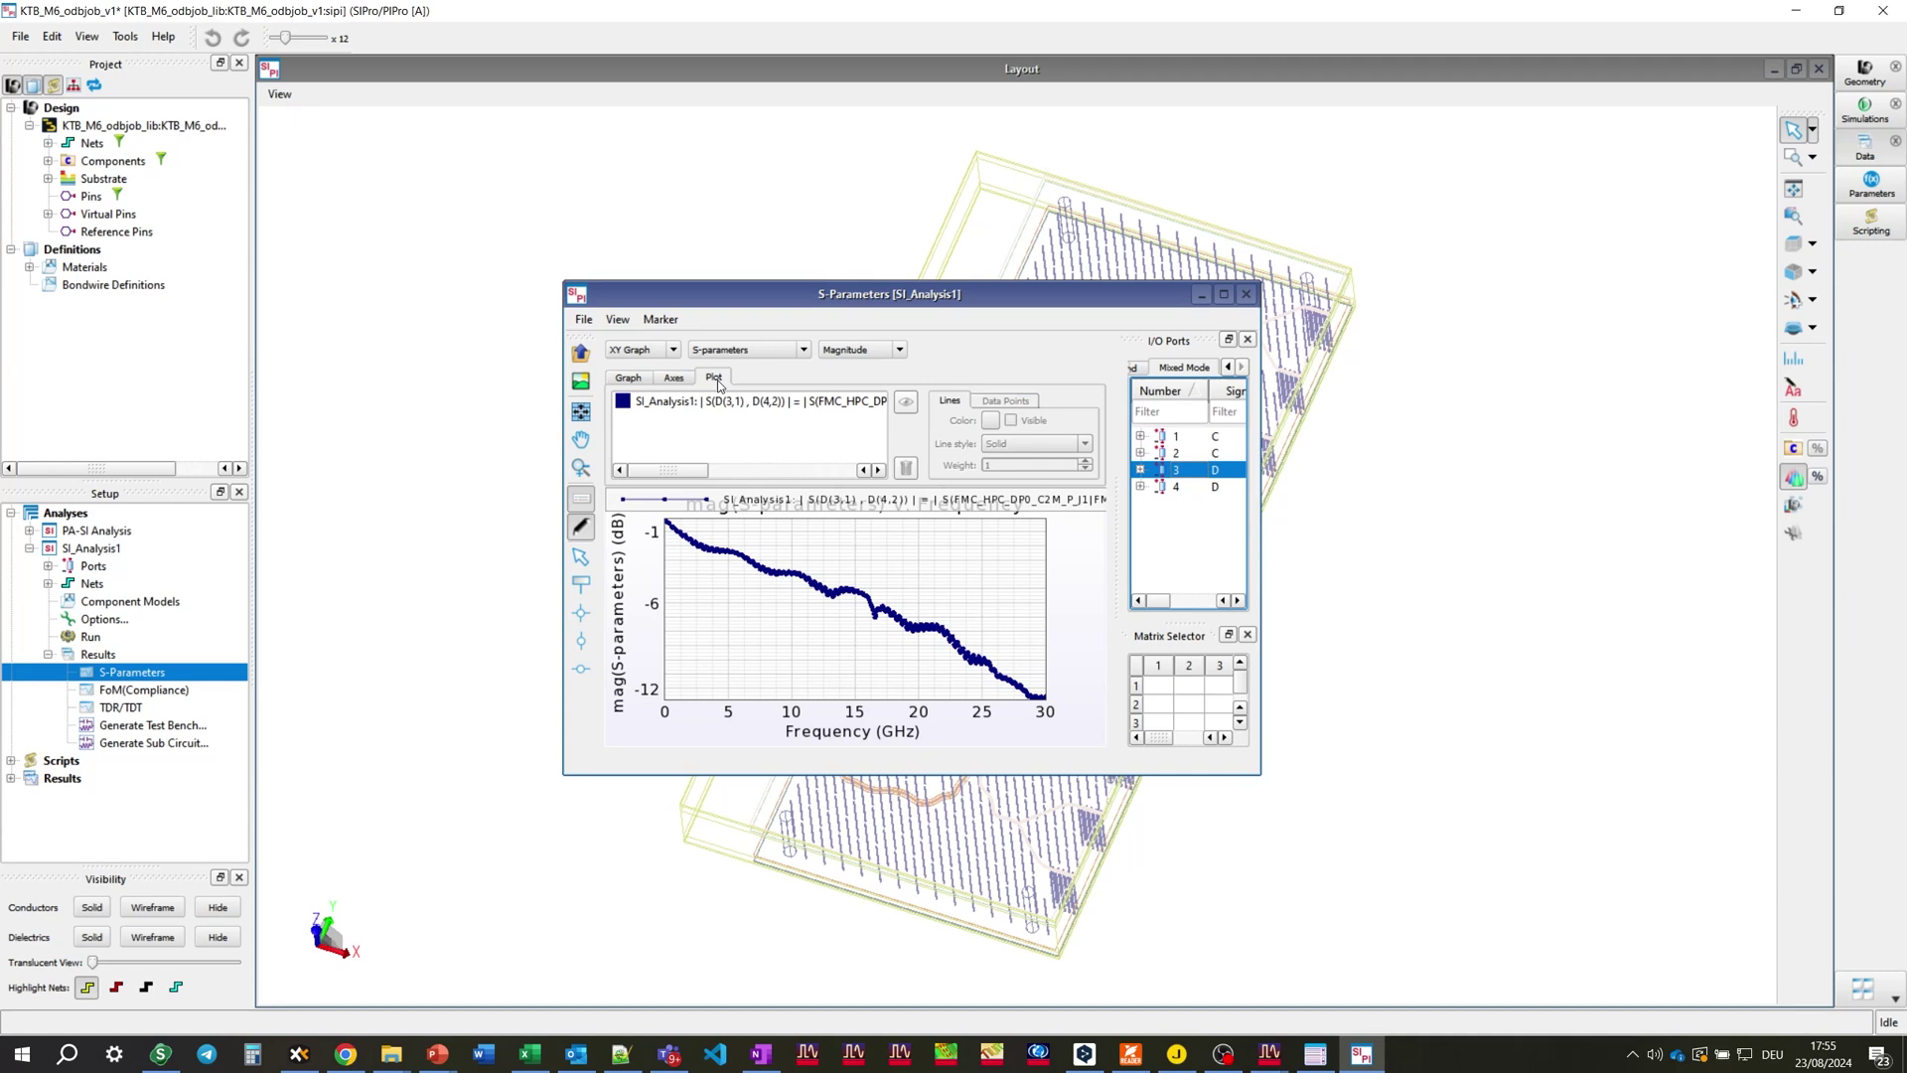
click(725, 403)
click(1005, 399)
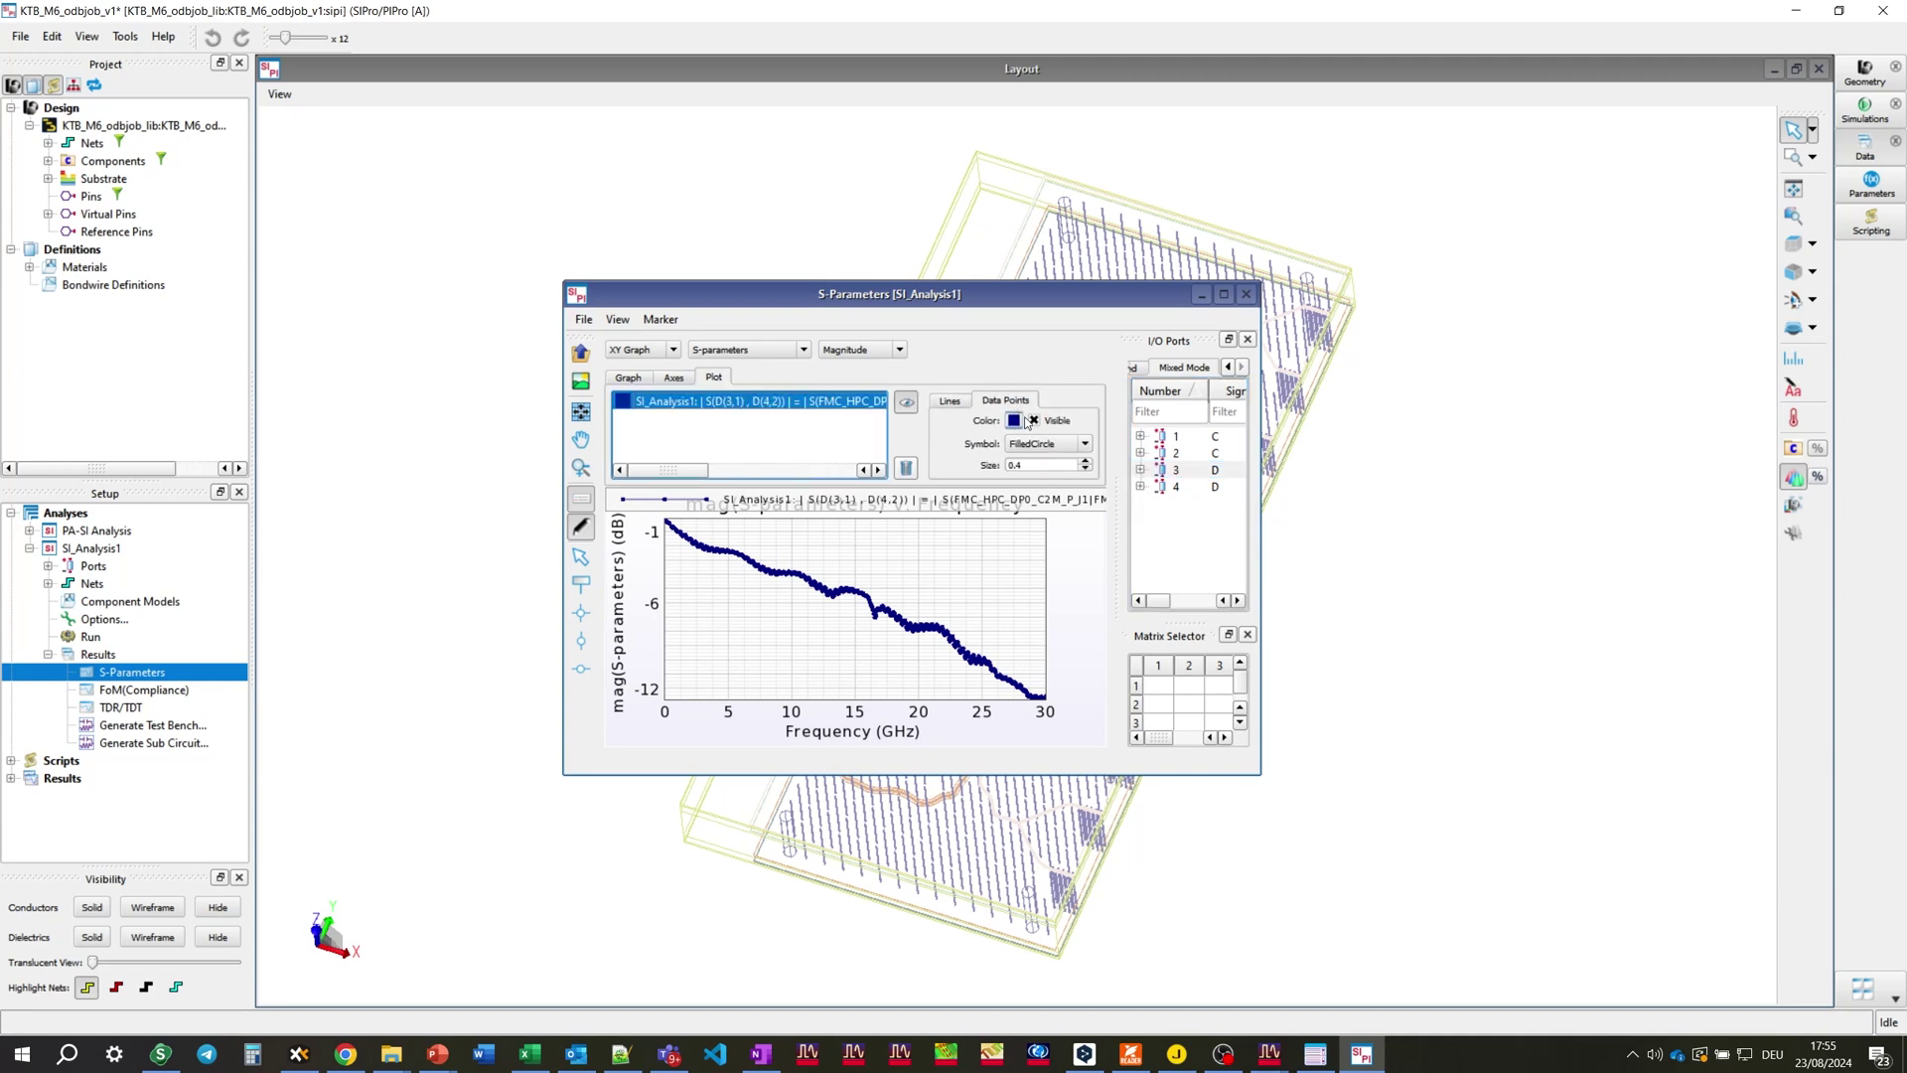
click(1031, 421)
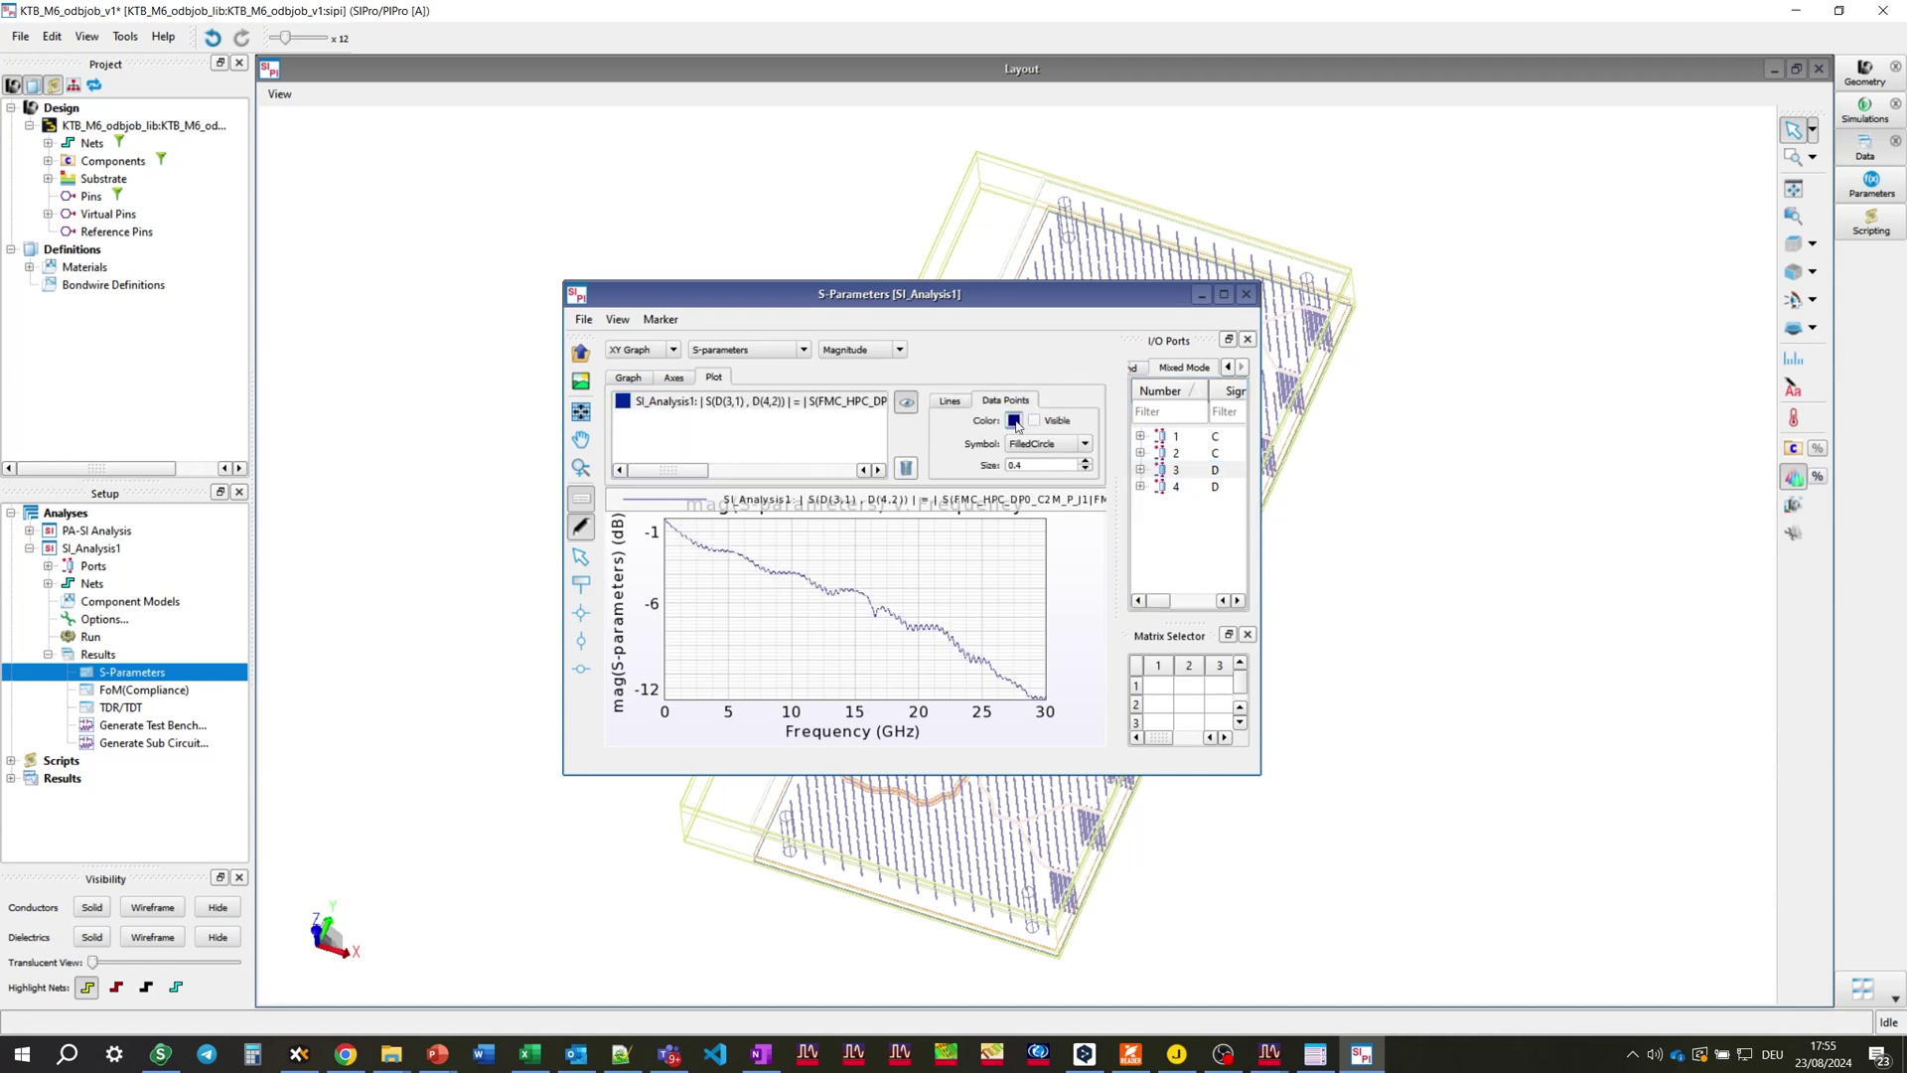
click(950, 400)
click(982, 466)
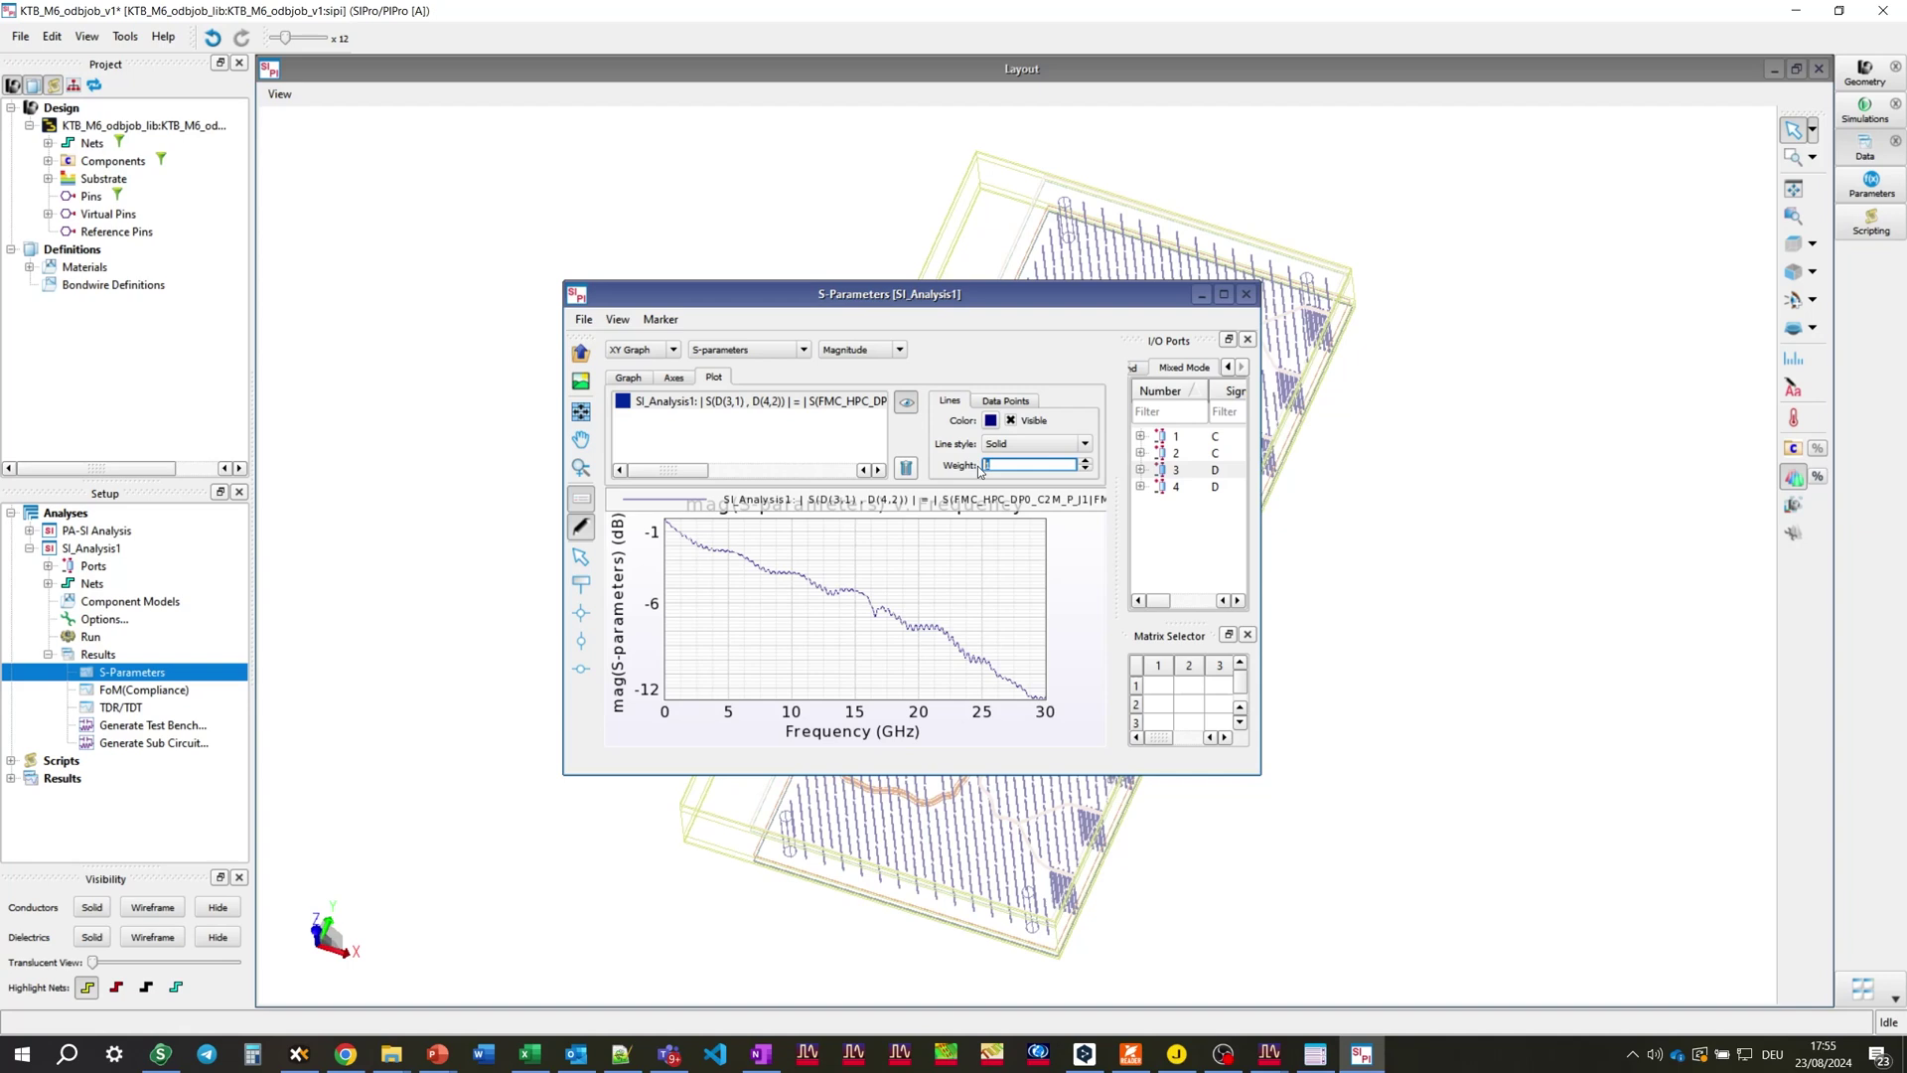
text(3)
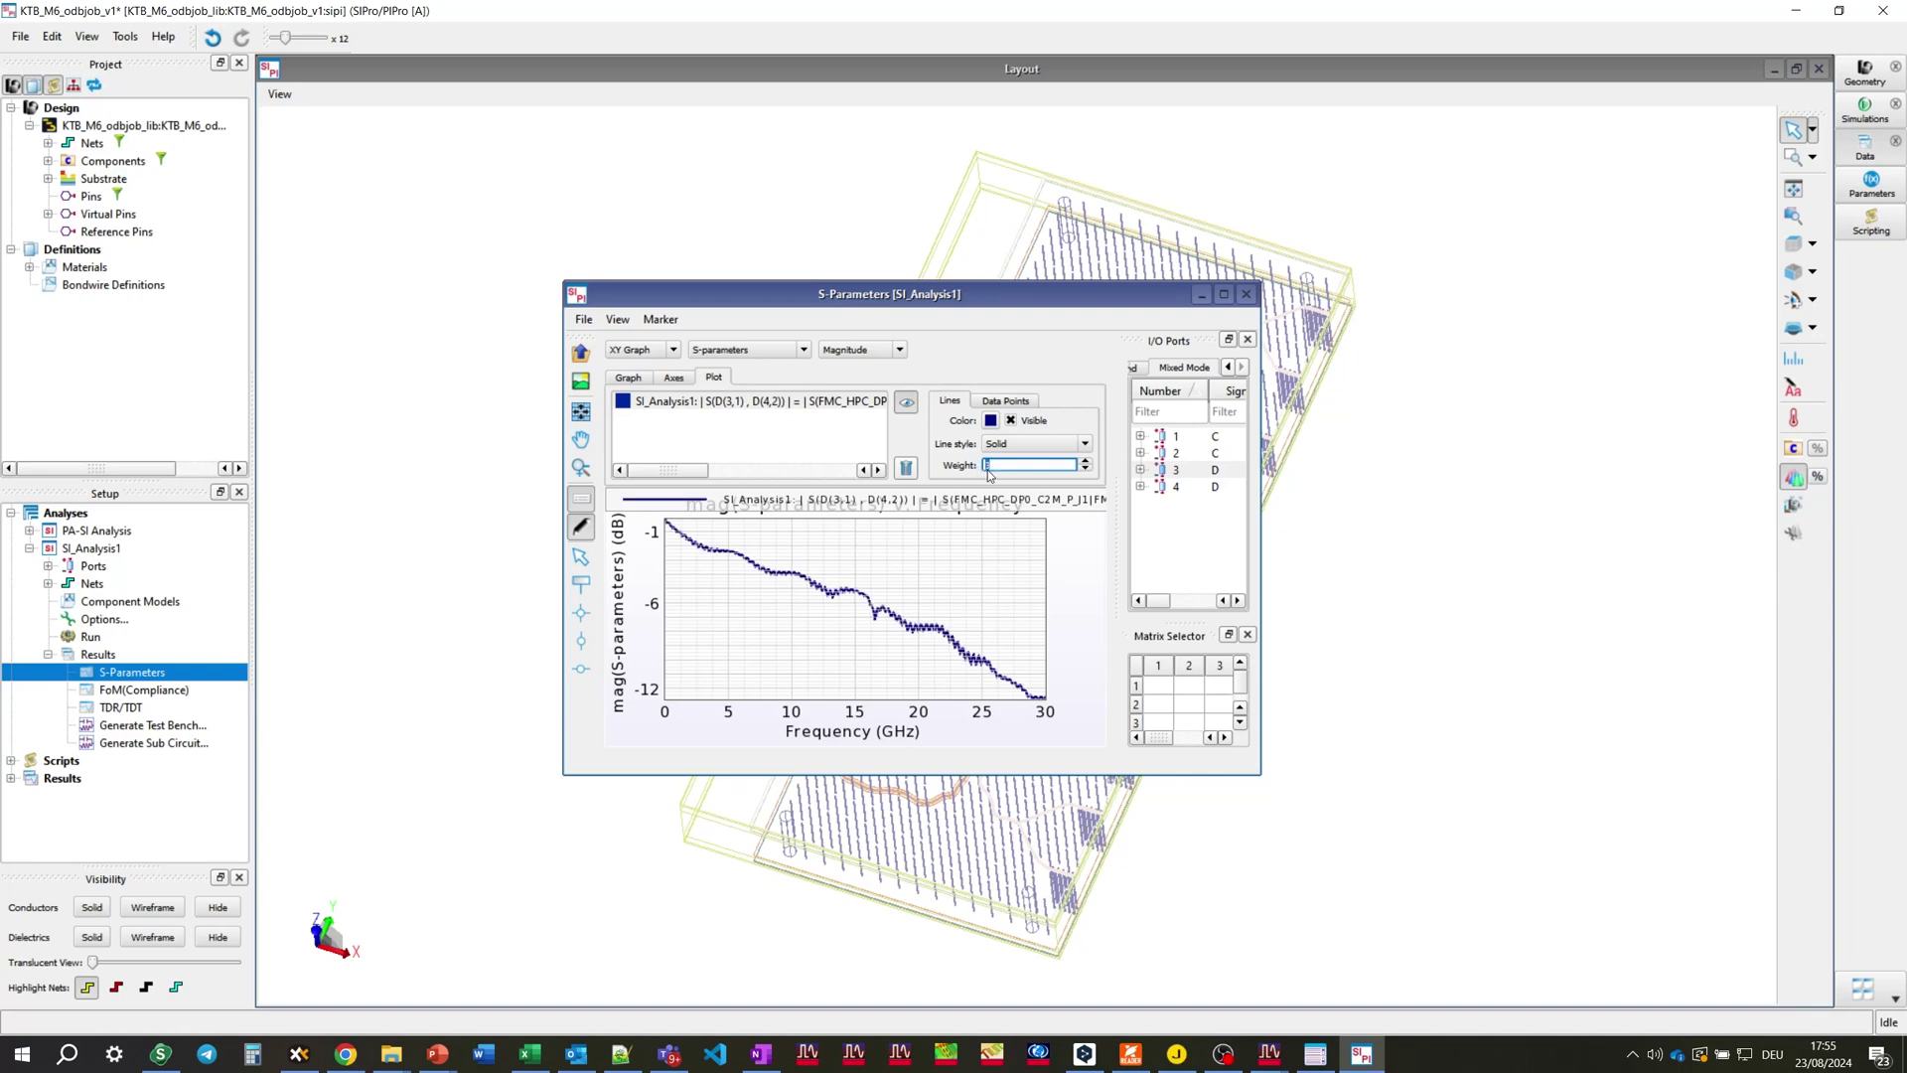
drag(1261, 782, 1388, 871)
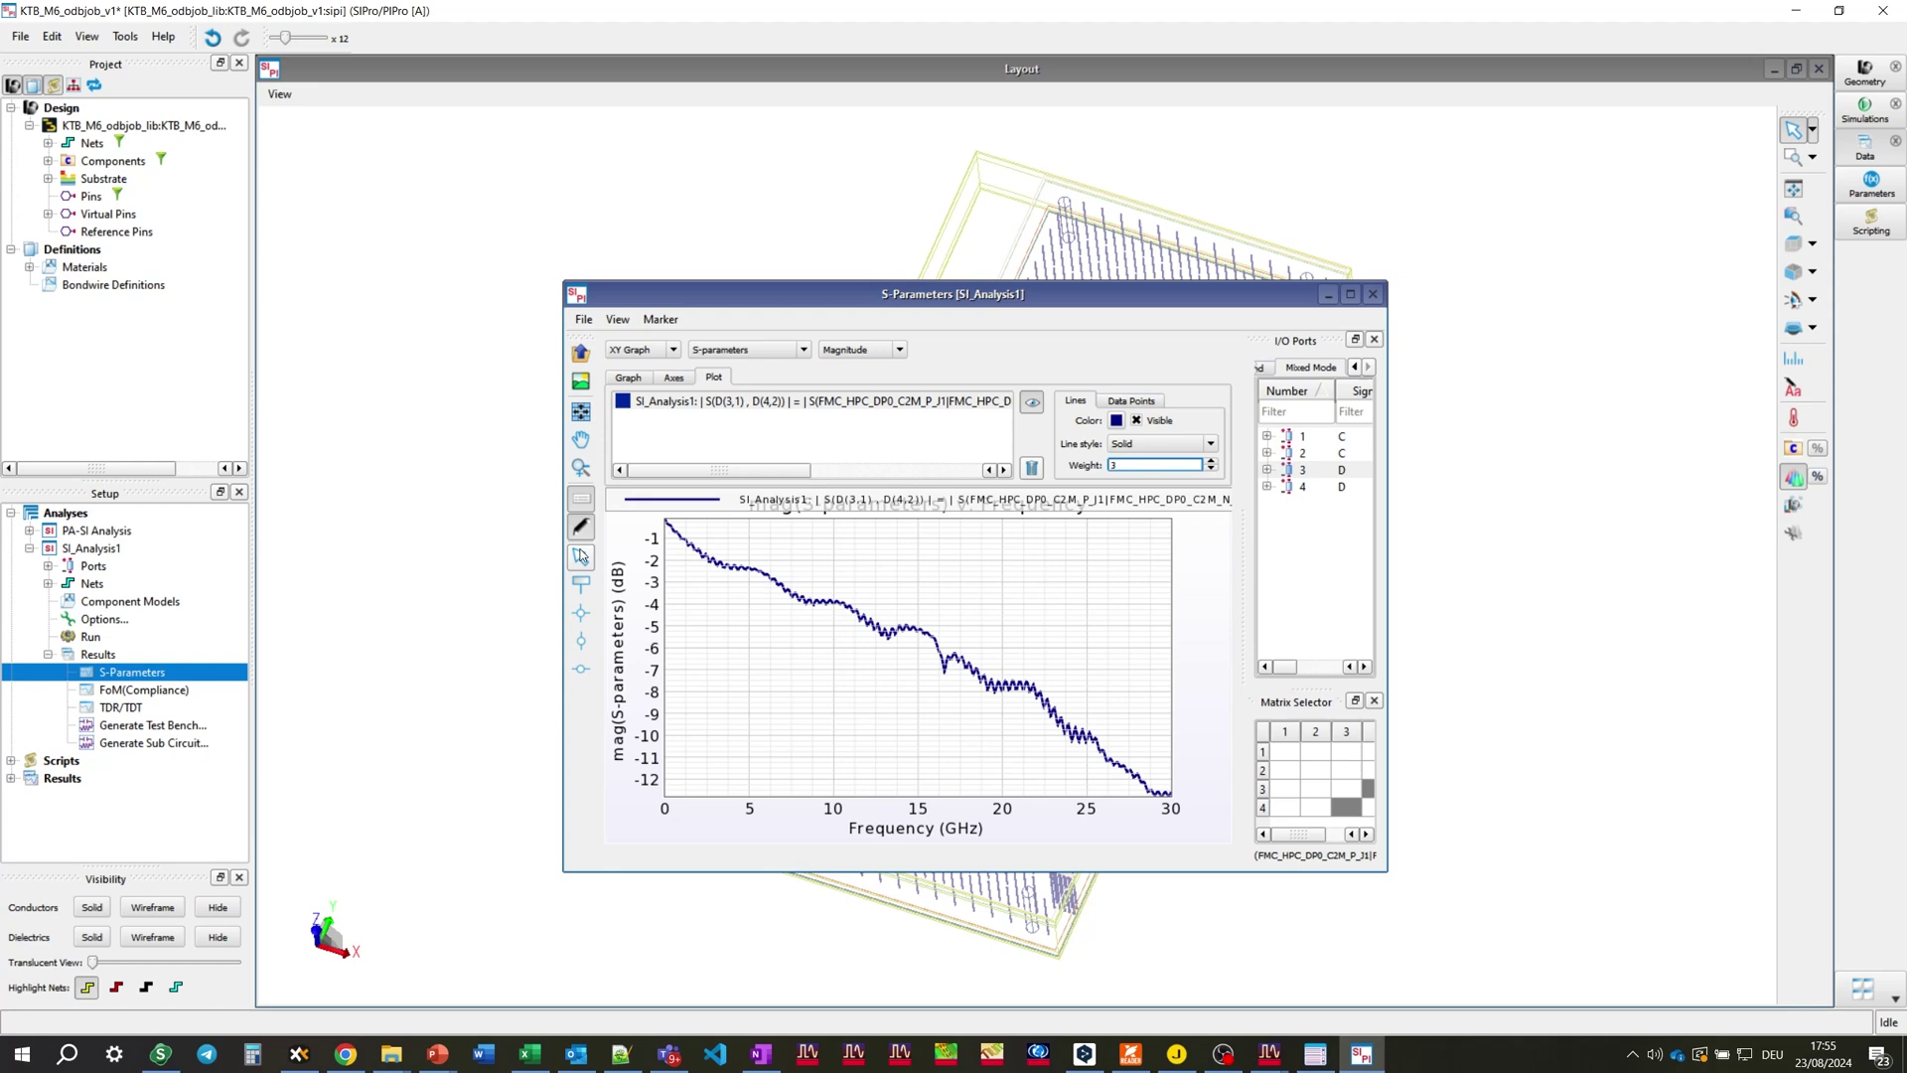
Step: Add markers at 8.1056 GHz and 16.004 GHz on the curve, then minimize the plot window
click(584, 533)
click(581, 584)
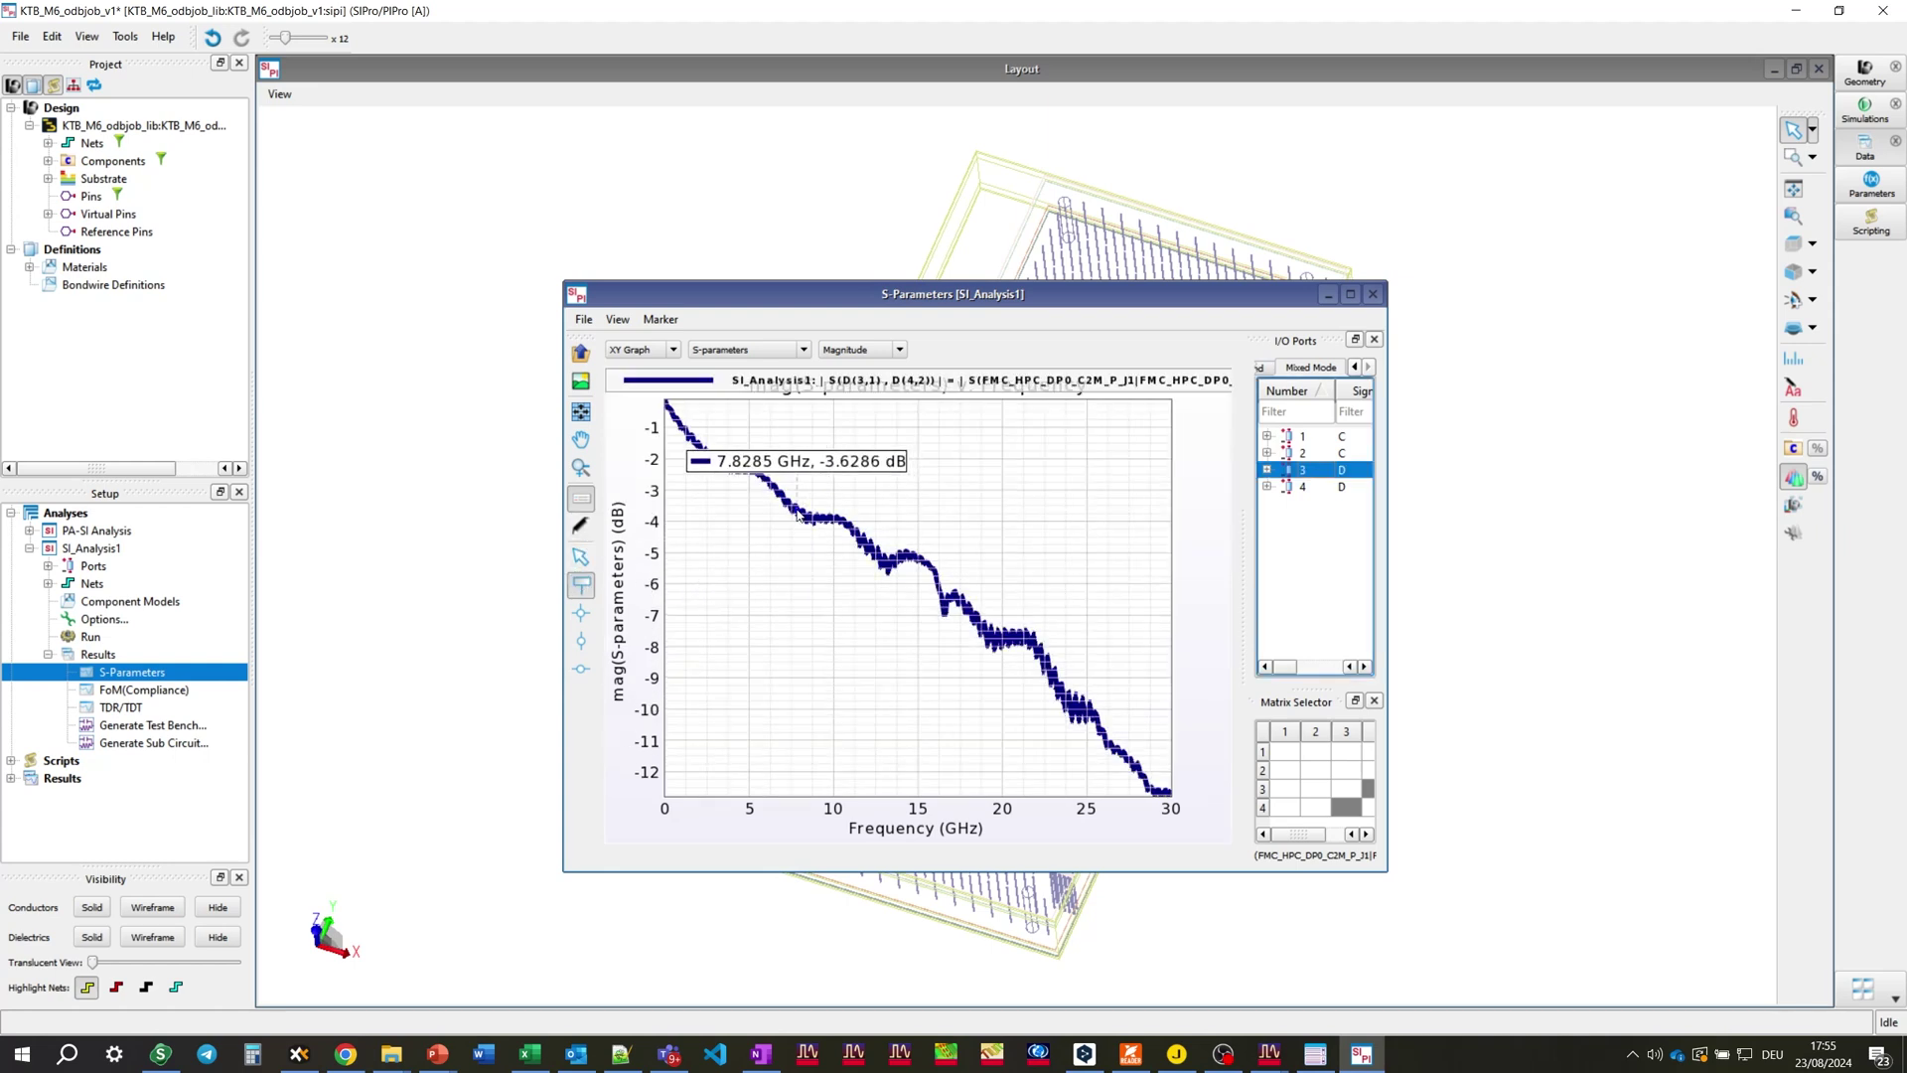
click(802, 516)
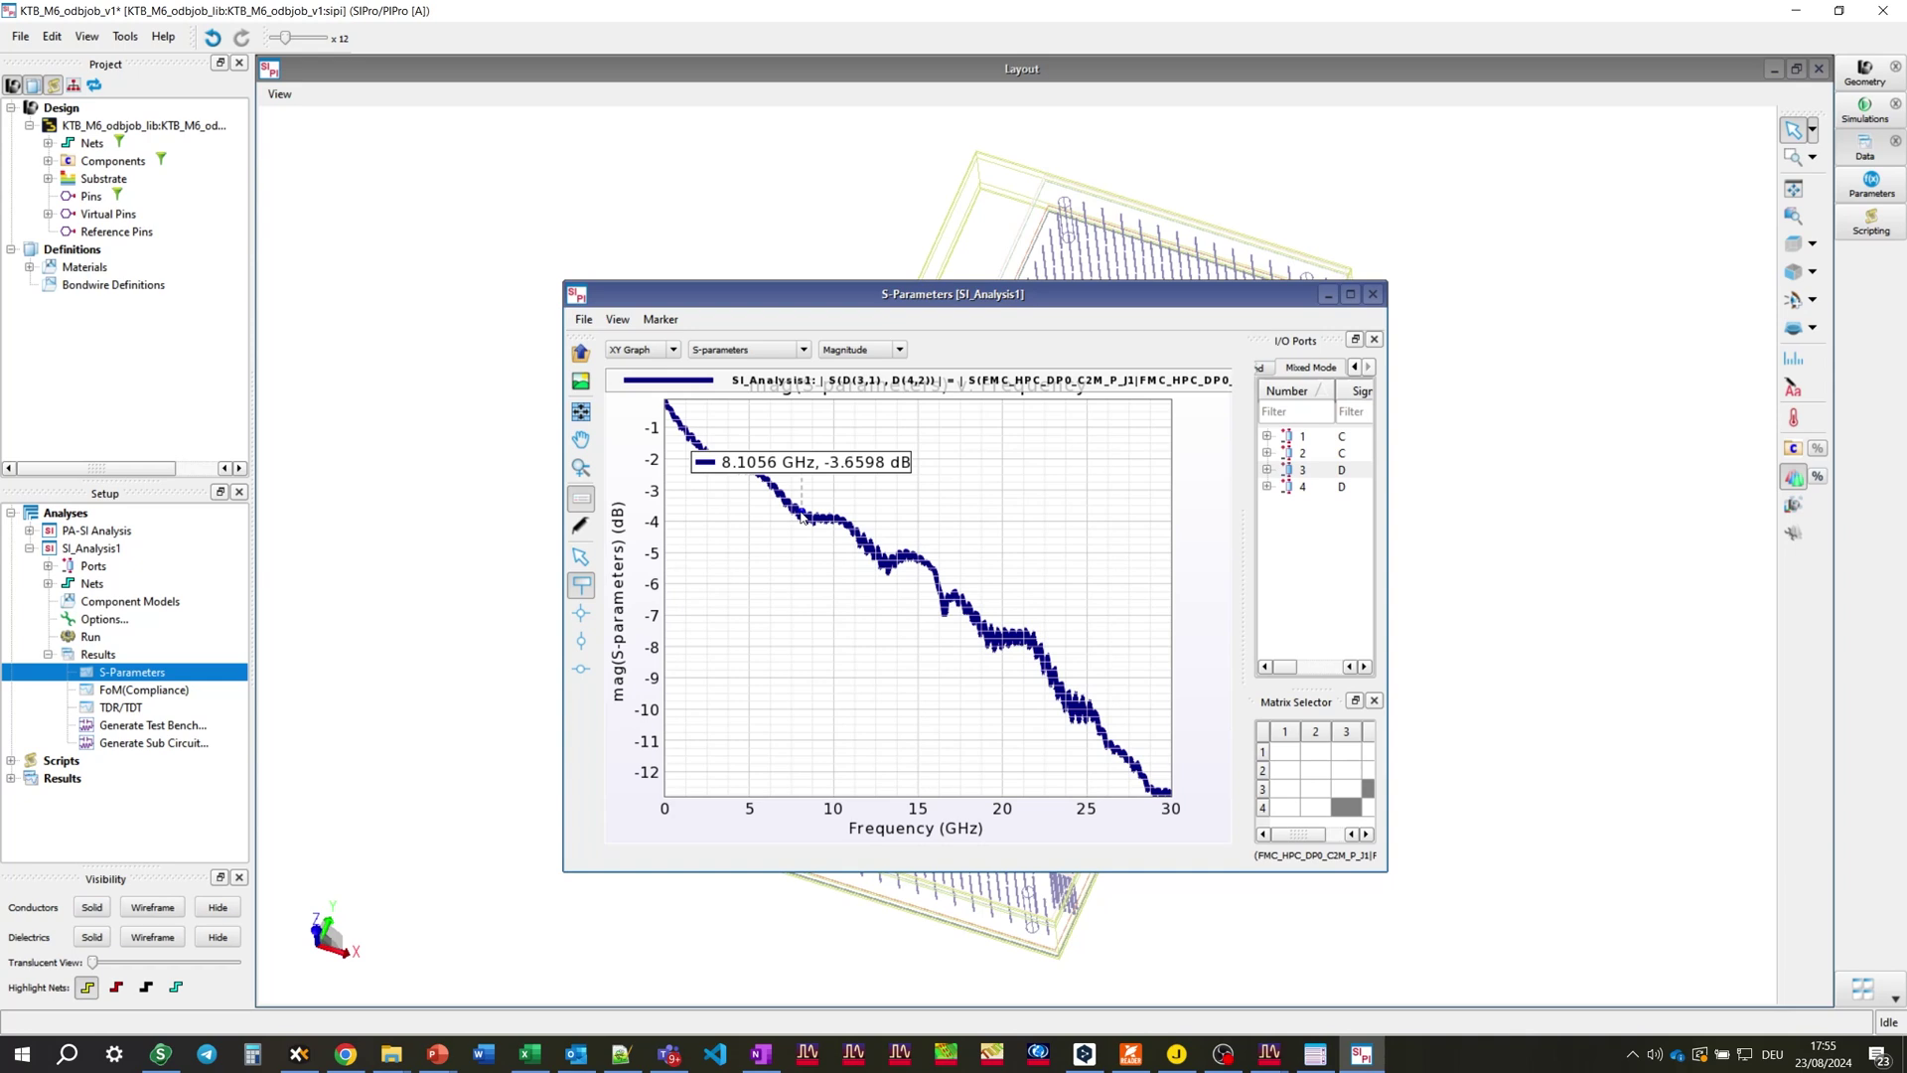
click(935, 574)
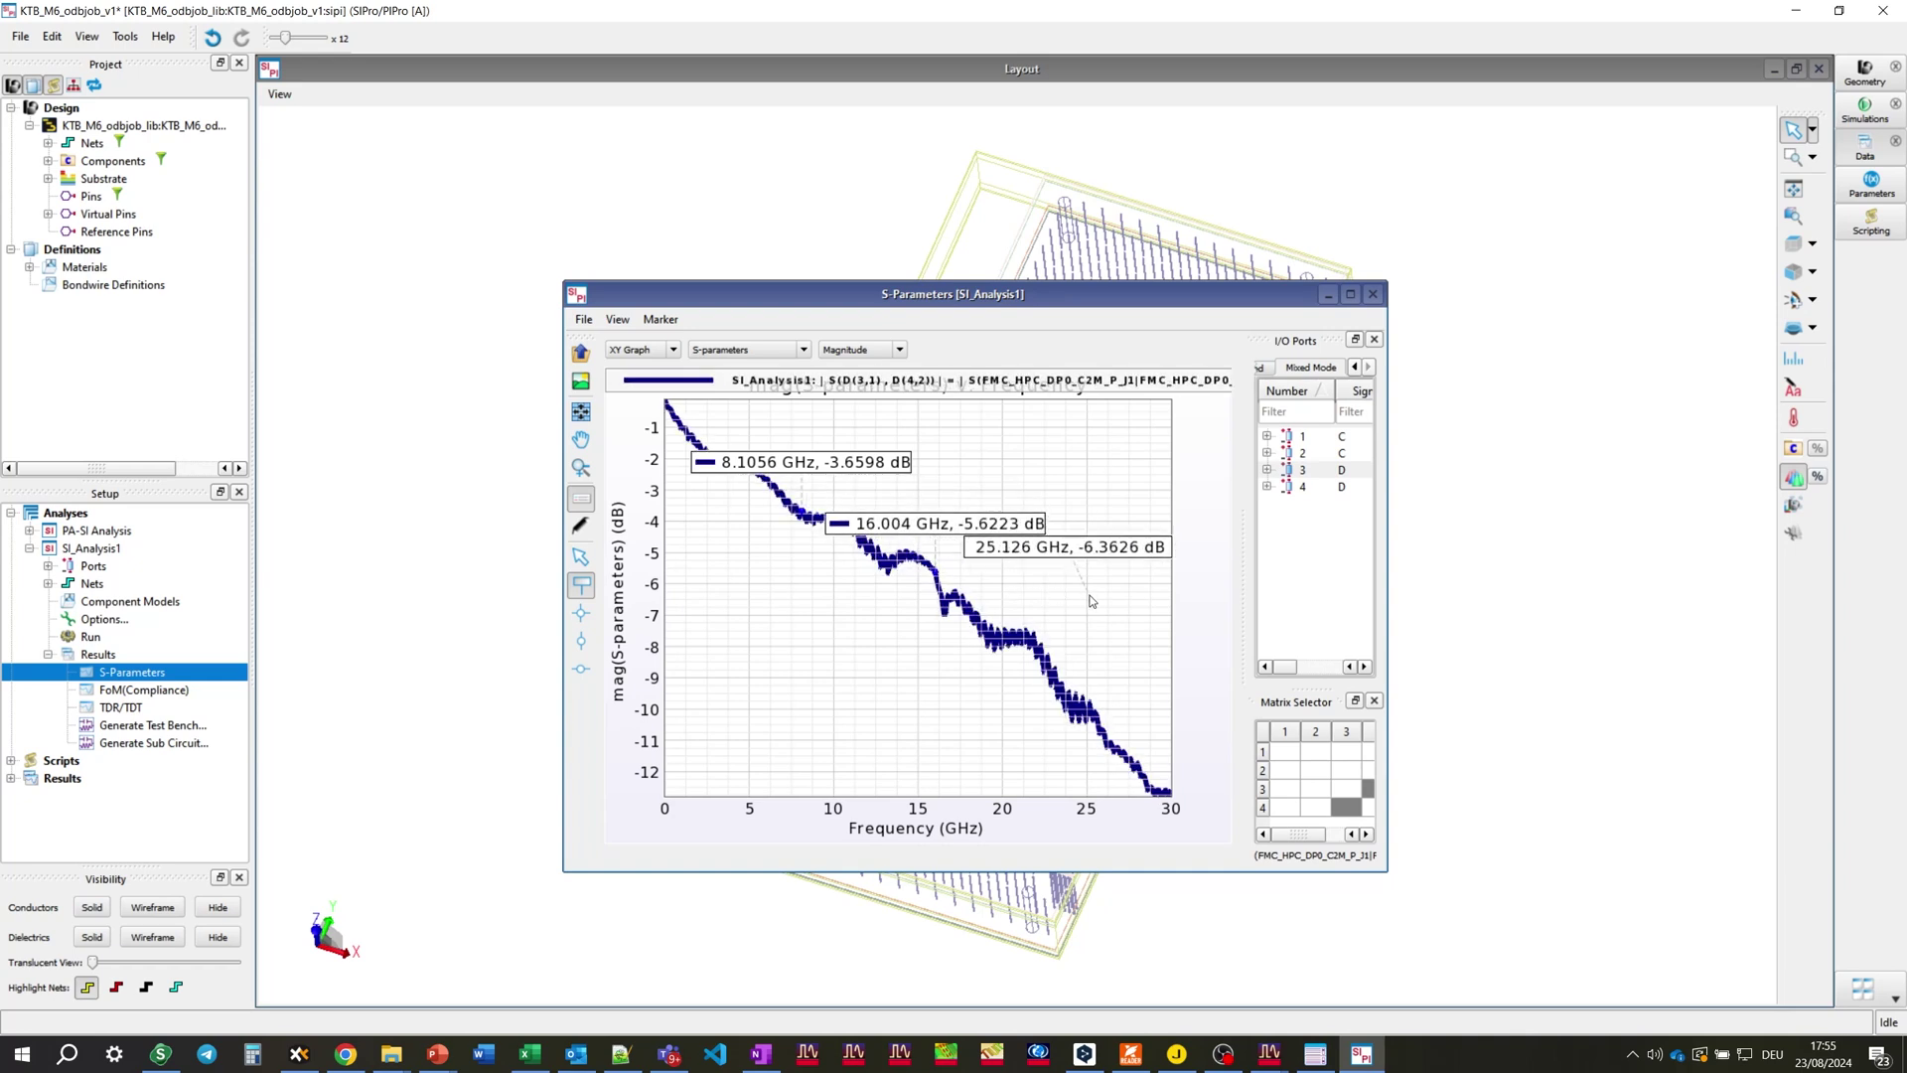
key(Escape)
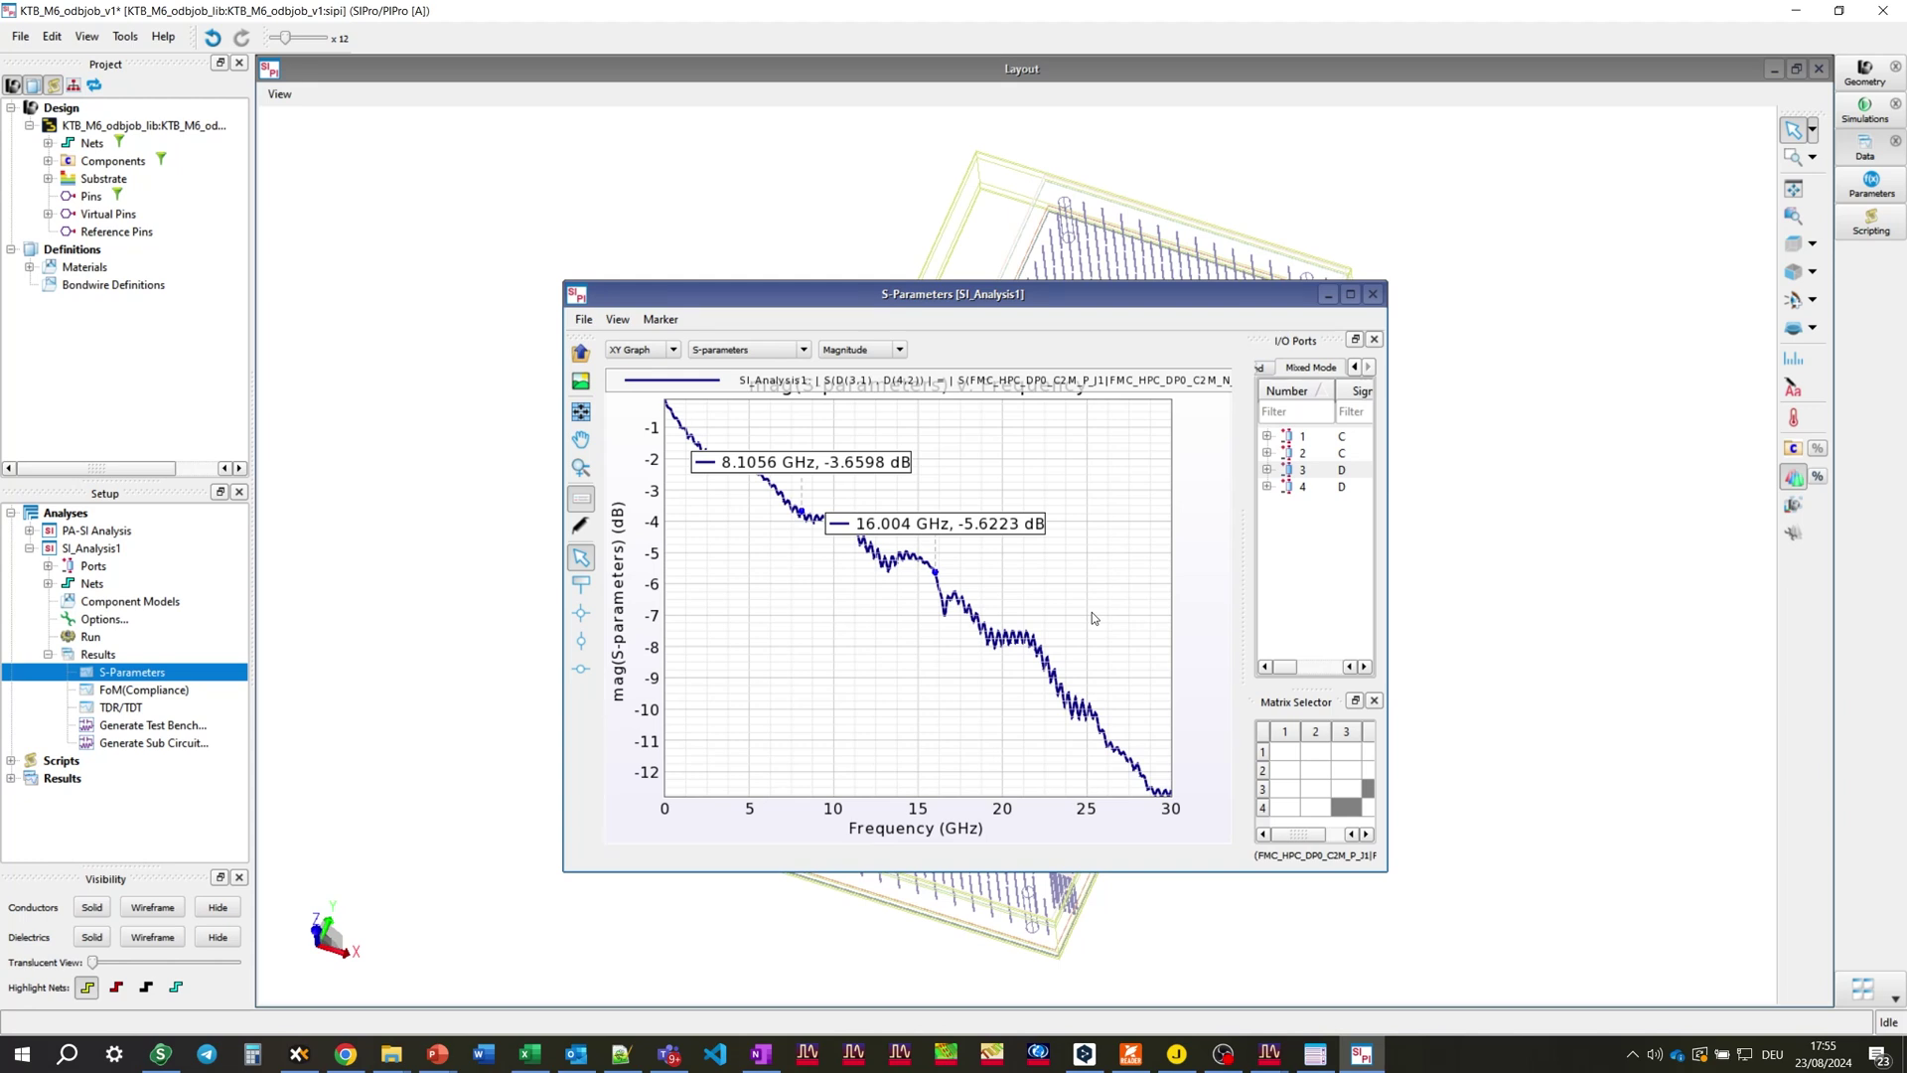
click(1328, 295)
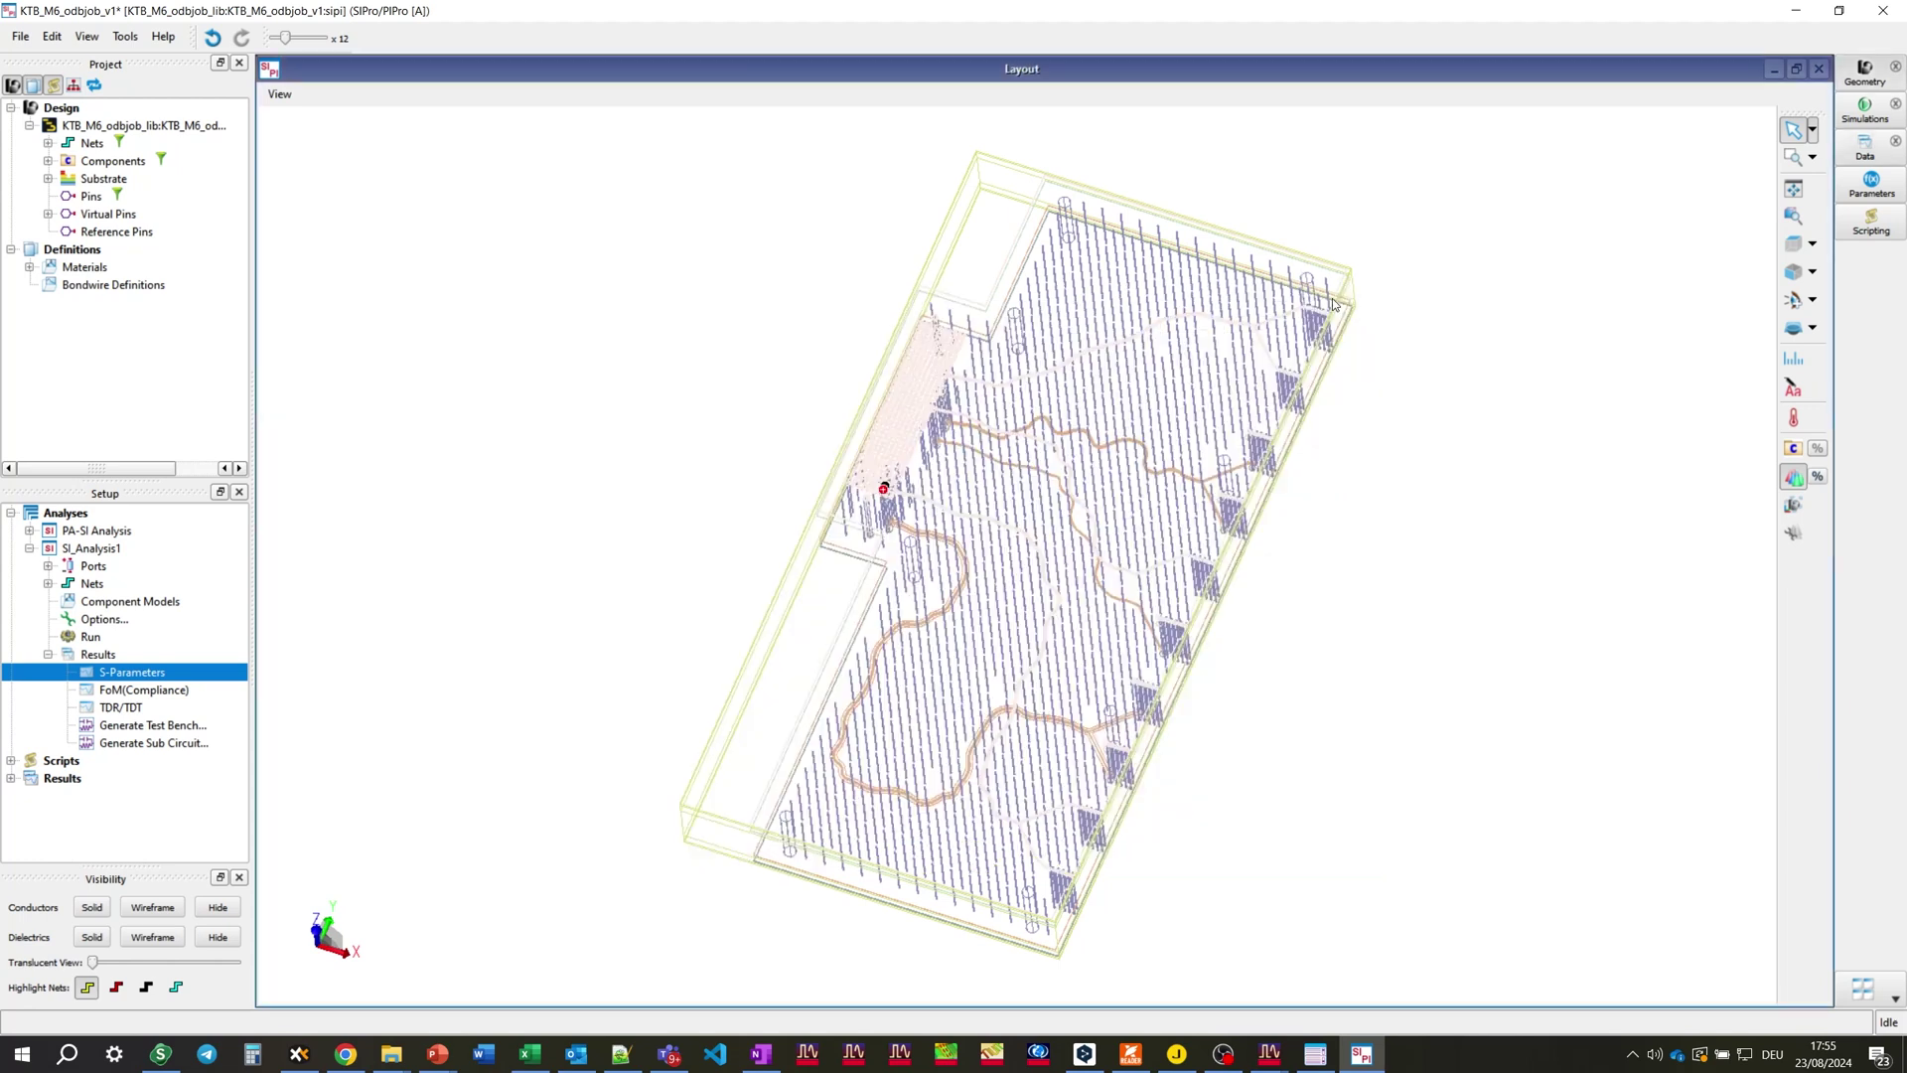
Step: Open the compliance S-parameter plot, enlarge its window and move the legend off the title
double_click(189, 689)
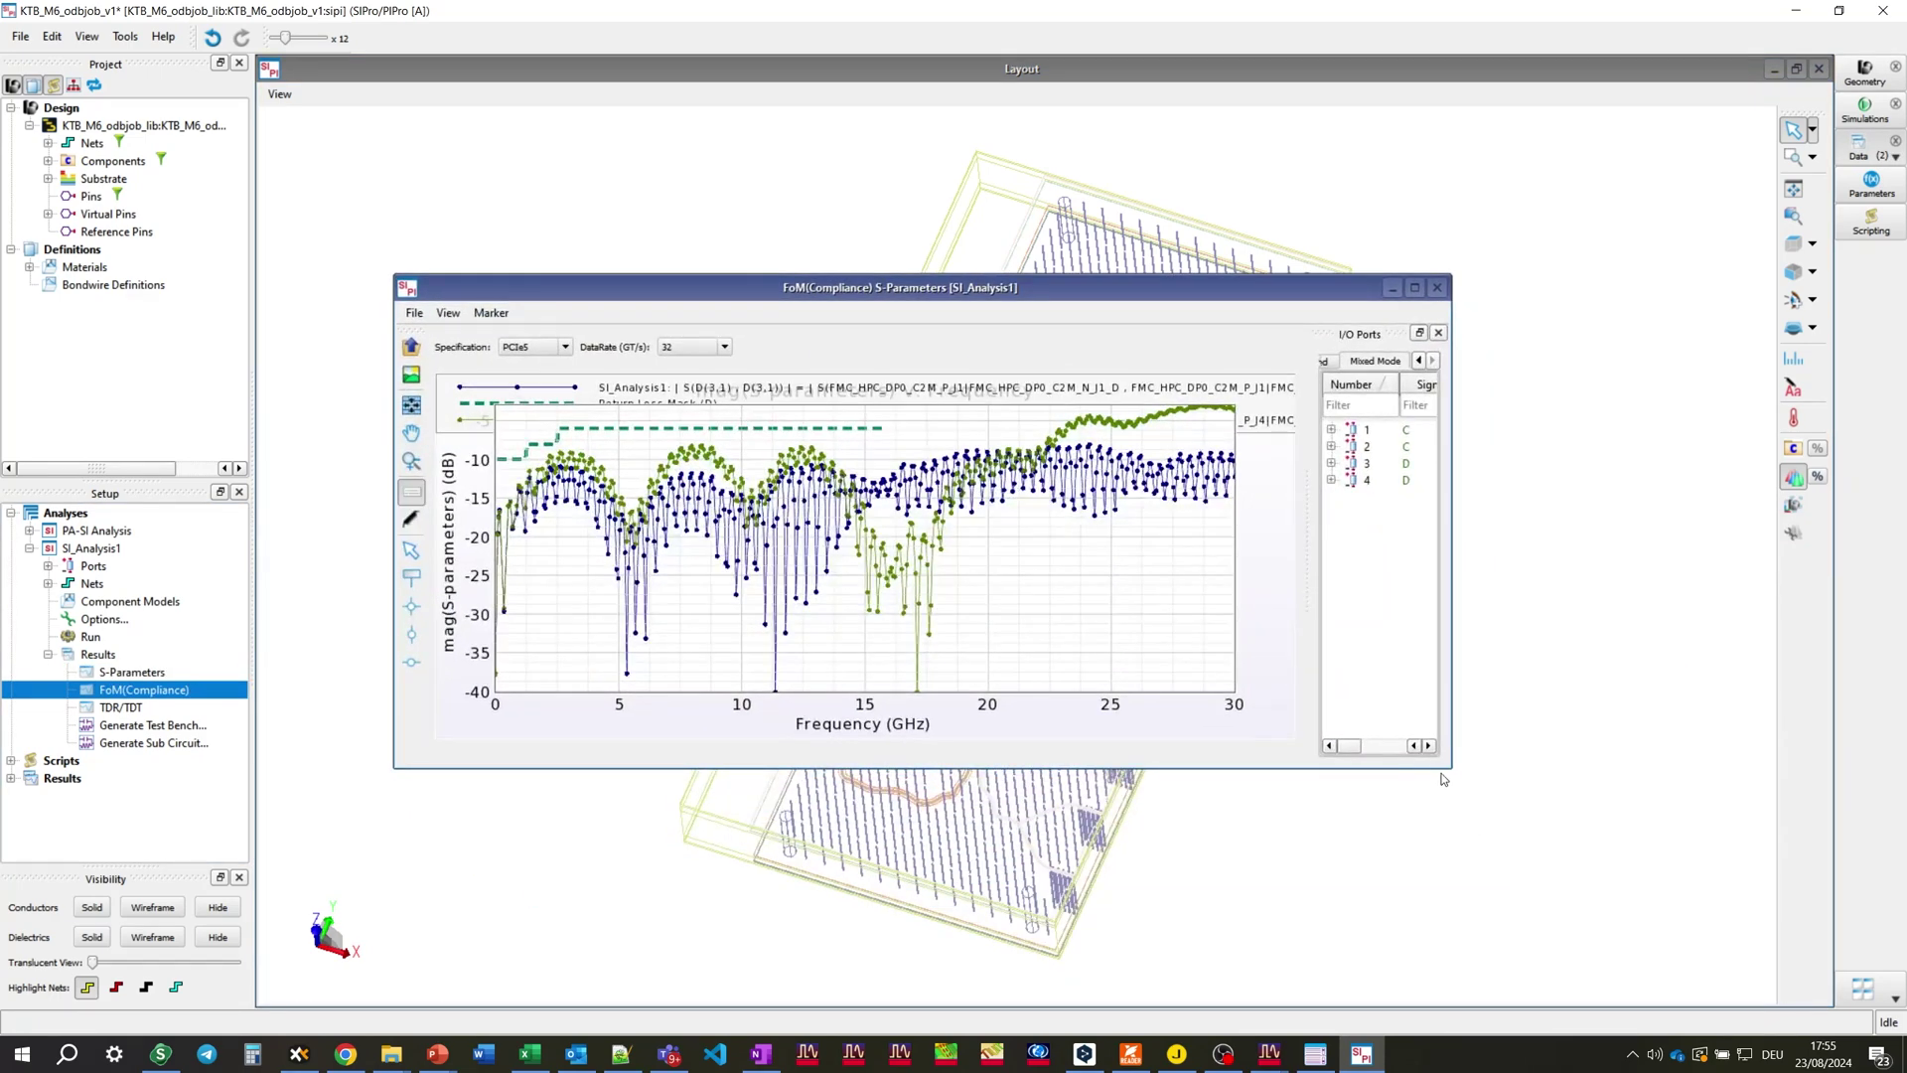
drag(1450, 767, 1439, 854)
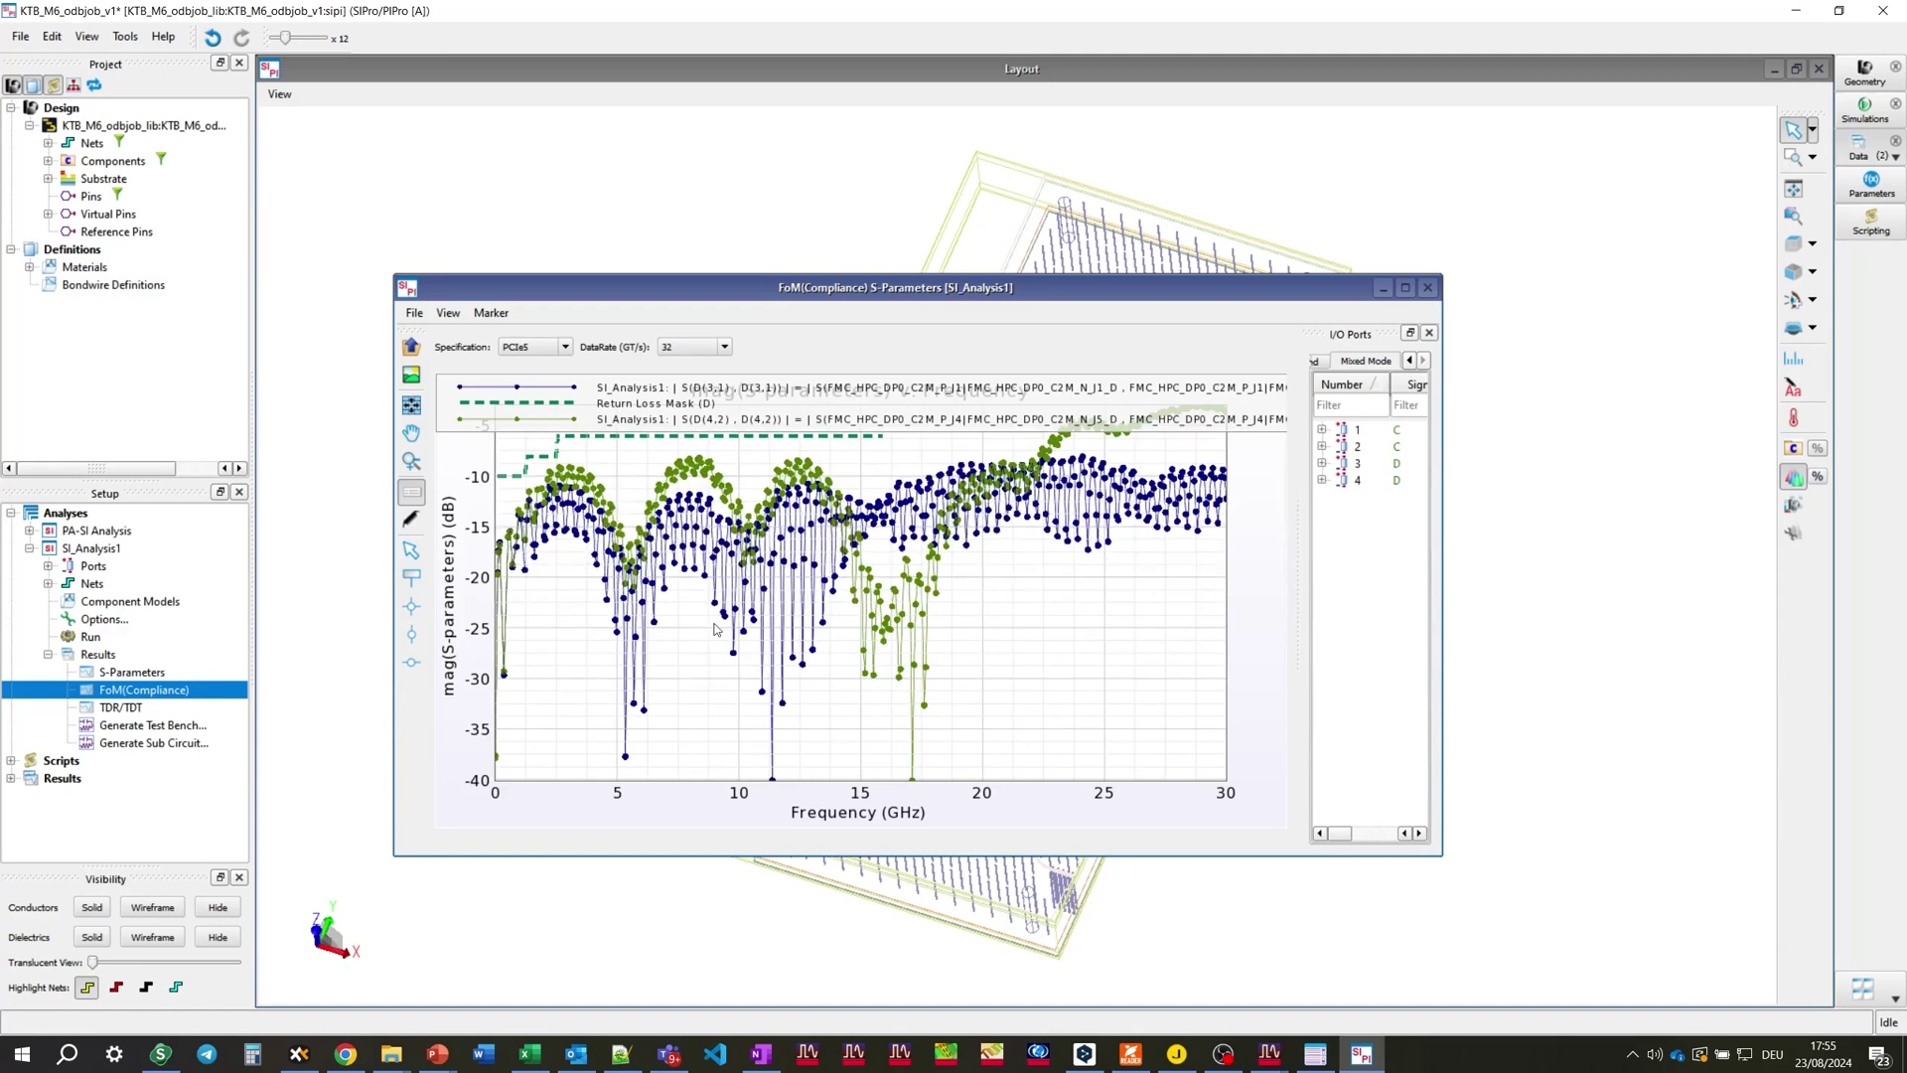
drag(761, 407, 819, 736)
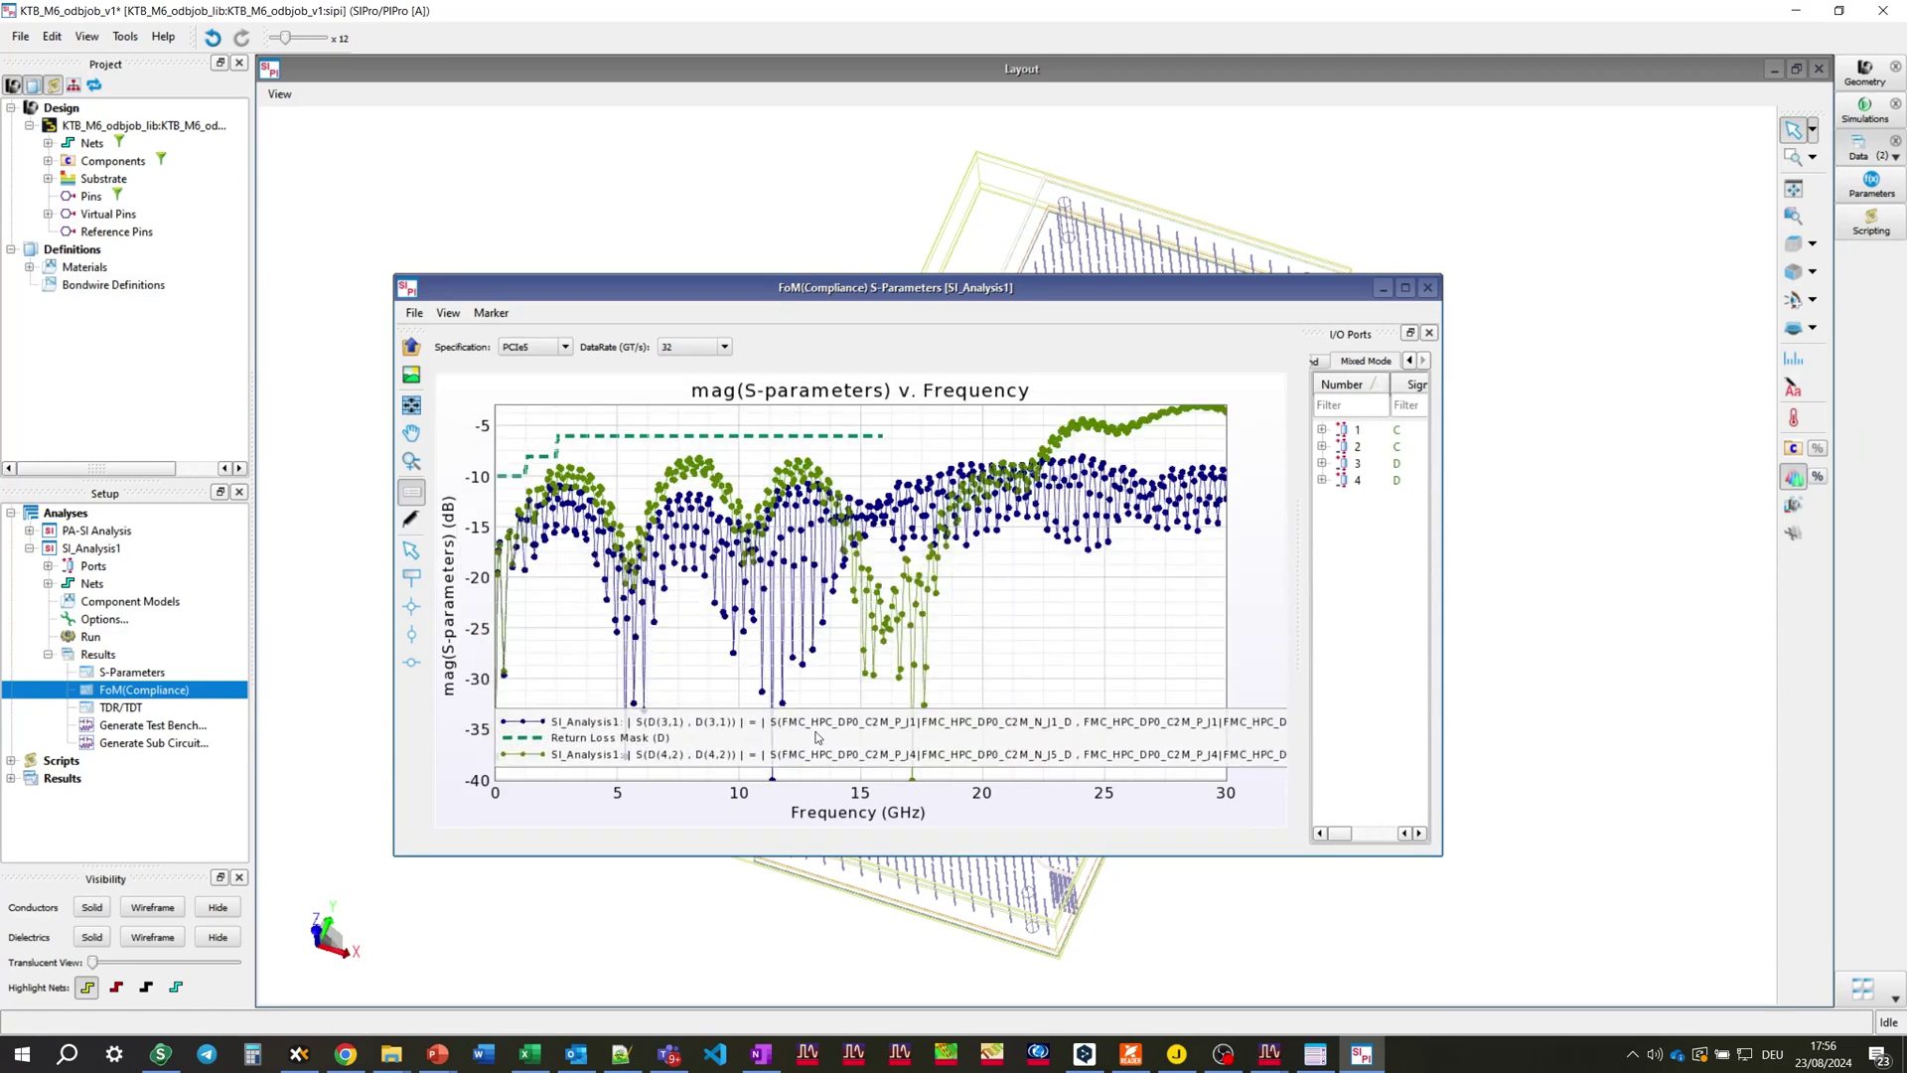
Step: Switch the return-loss mask data rate to 32 GT/s, after first trying 16
click(728, 352)
click(701, 408)
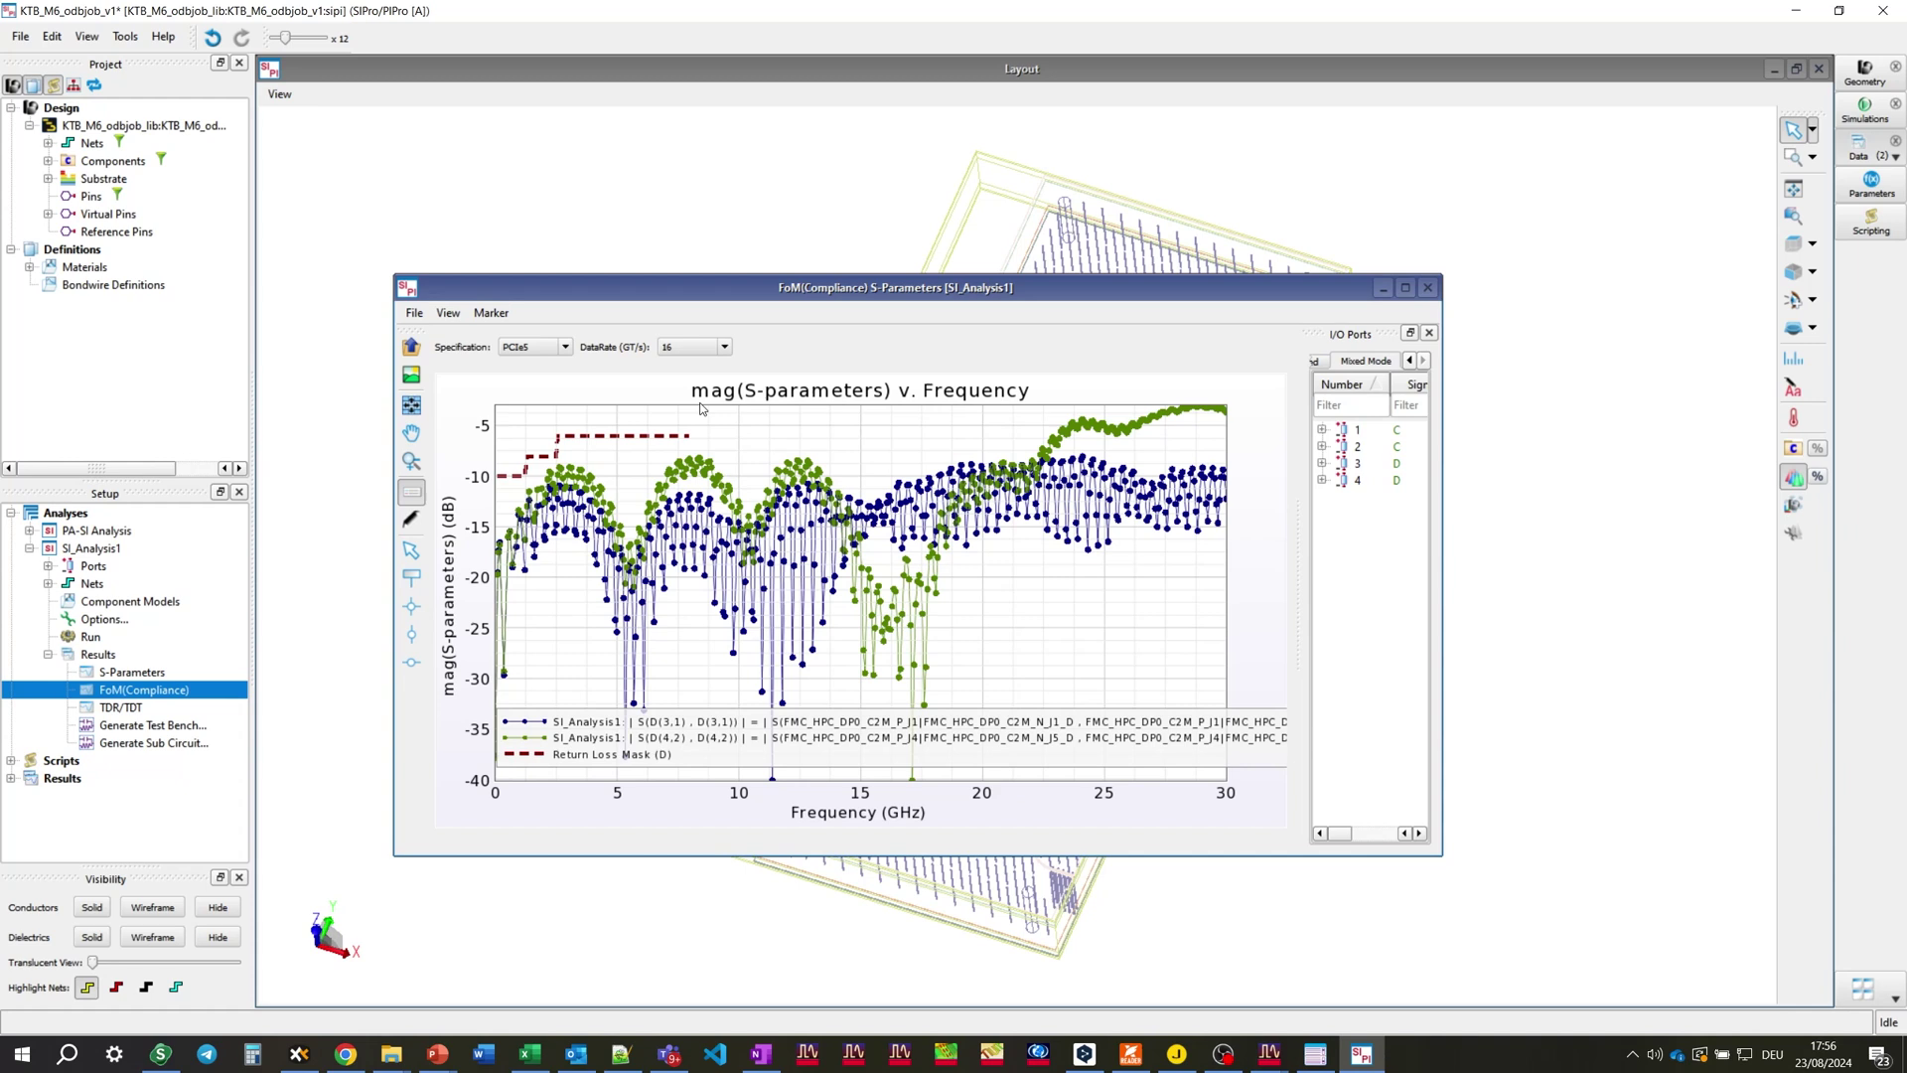
click(716, 350)
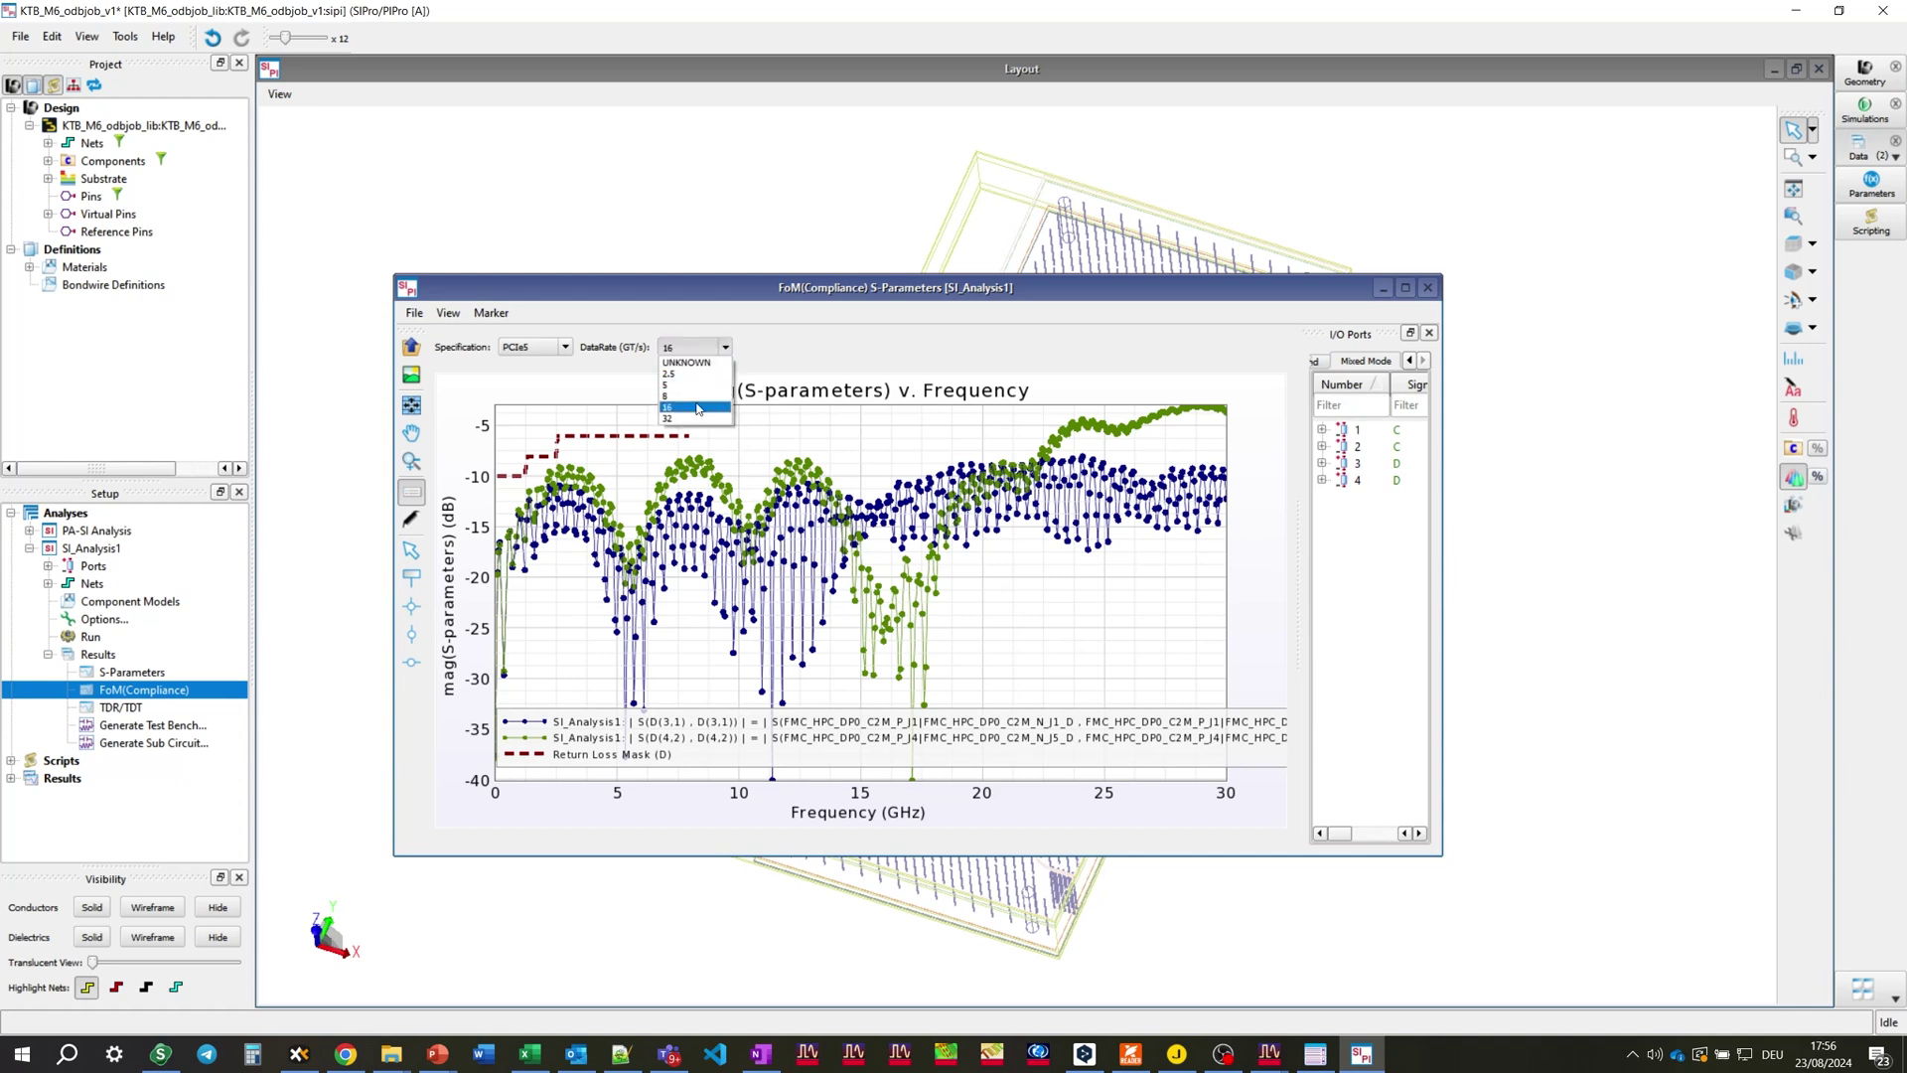
click(695, 418)
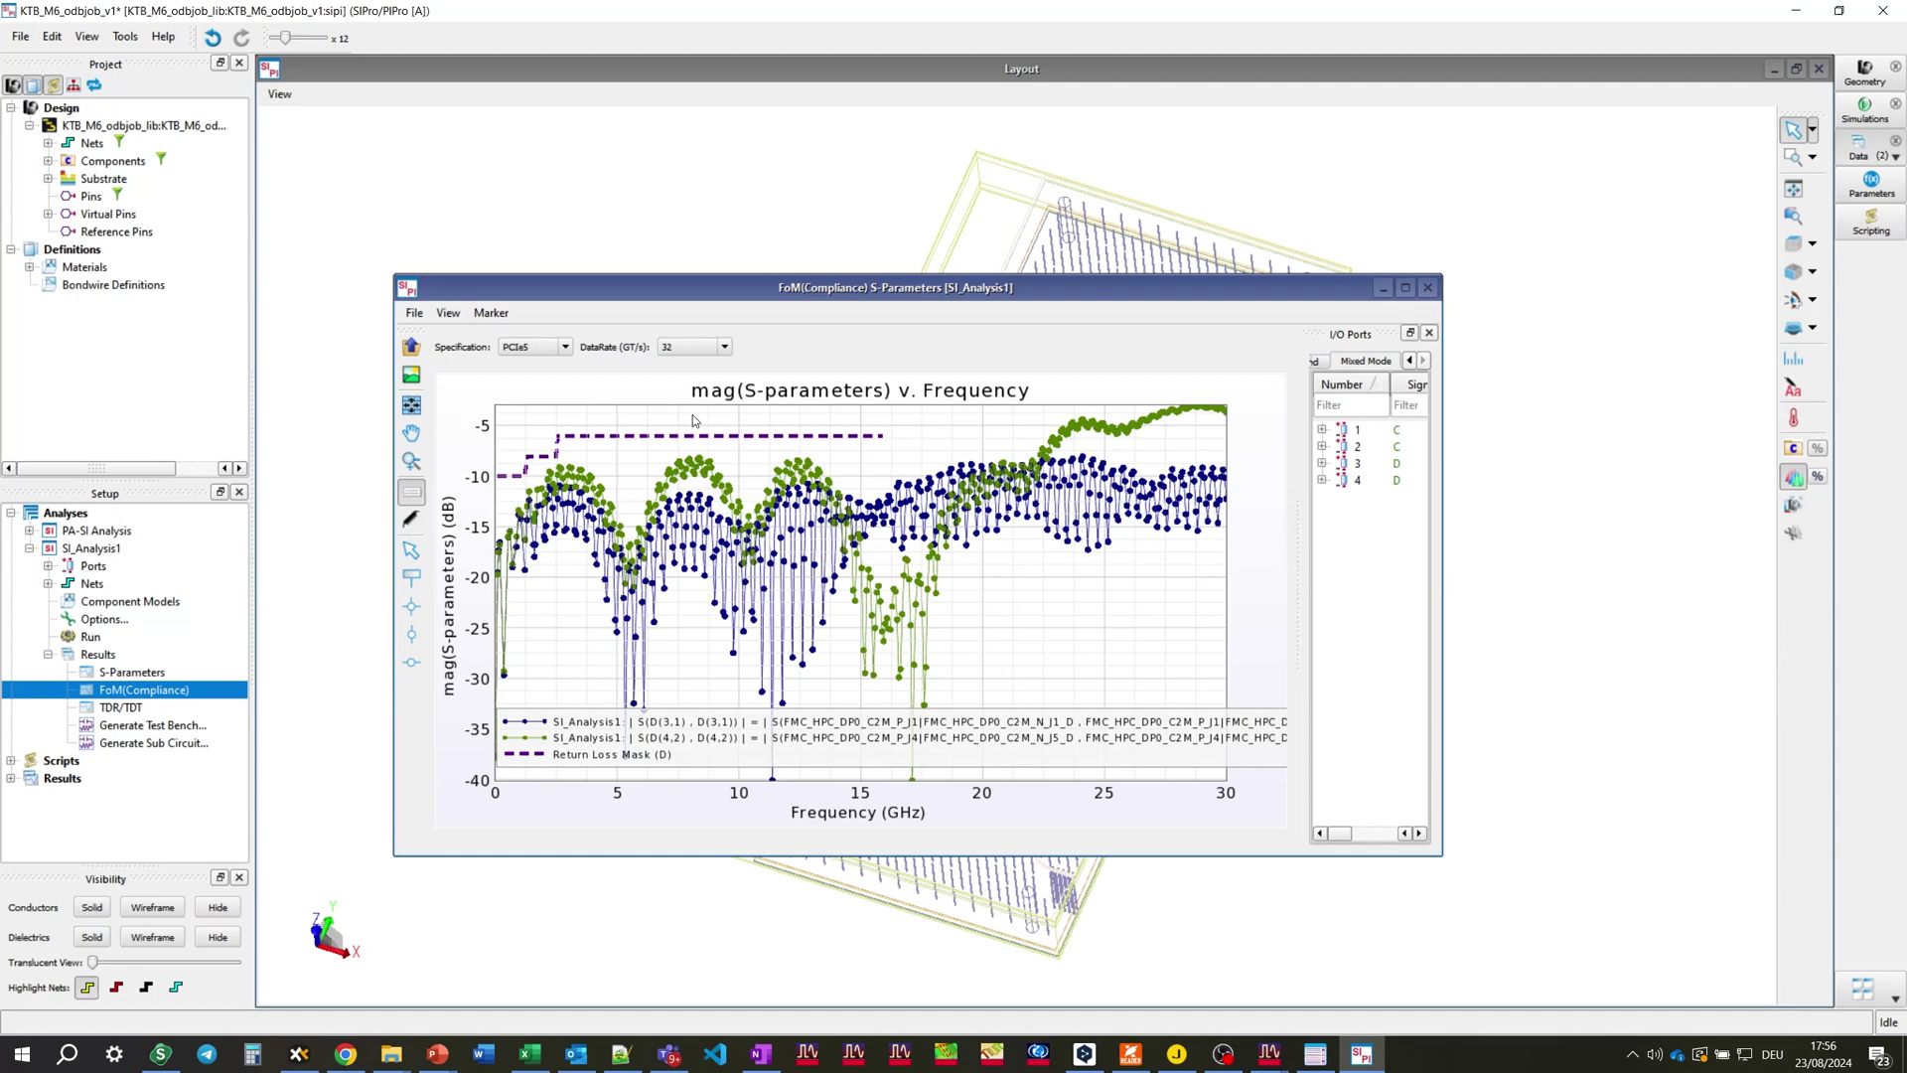
Step: Regenerate the sub-circuit schematic and open the Tx_AMI1 transmitter's settings
double_click(179, 747)
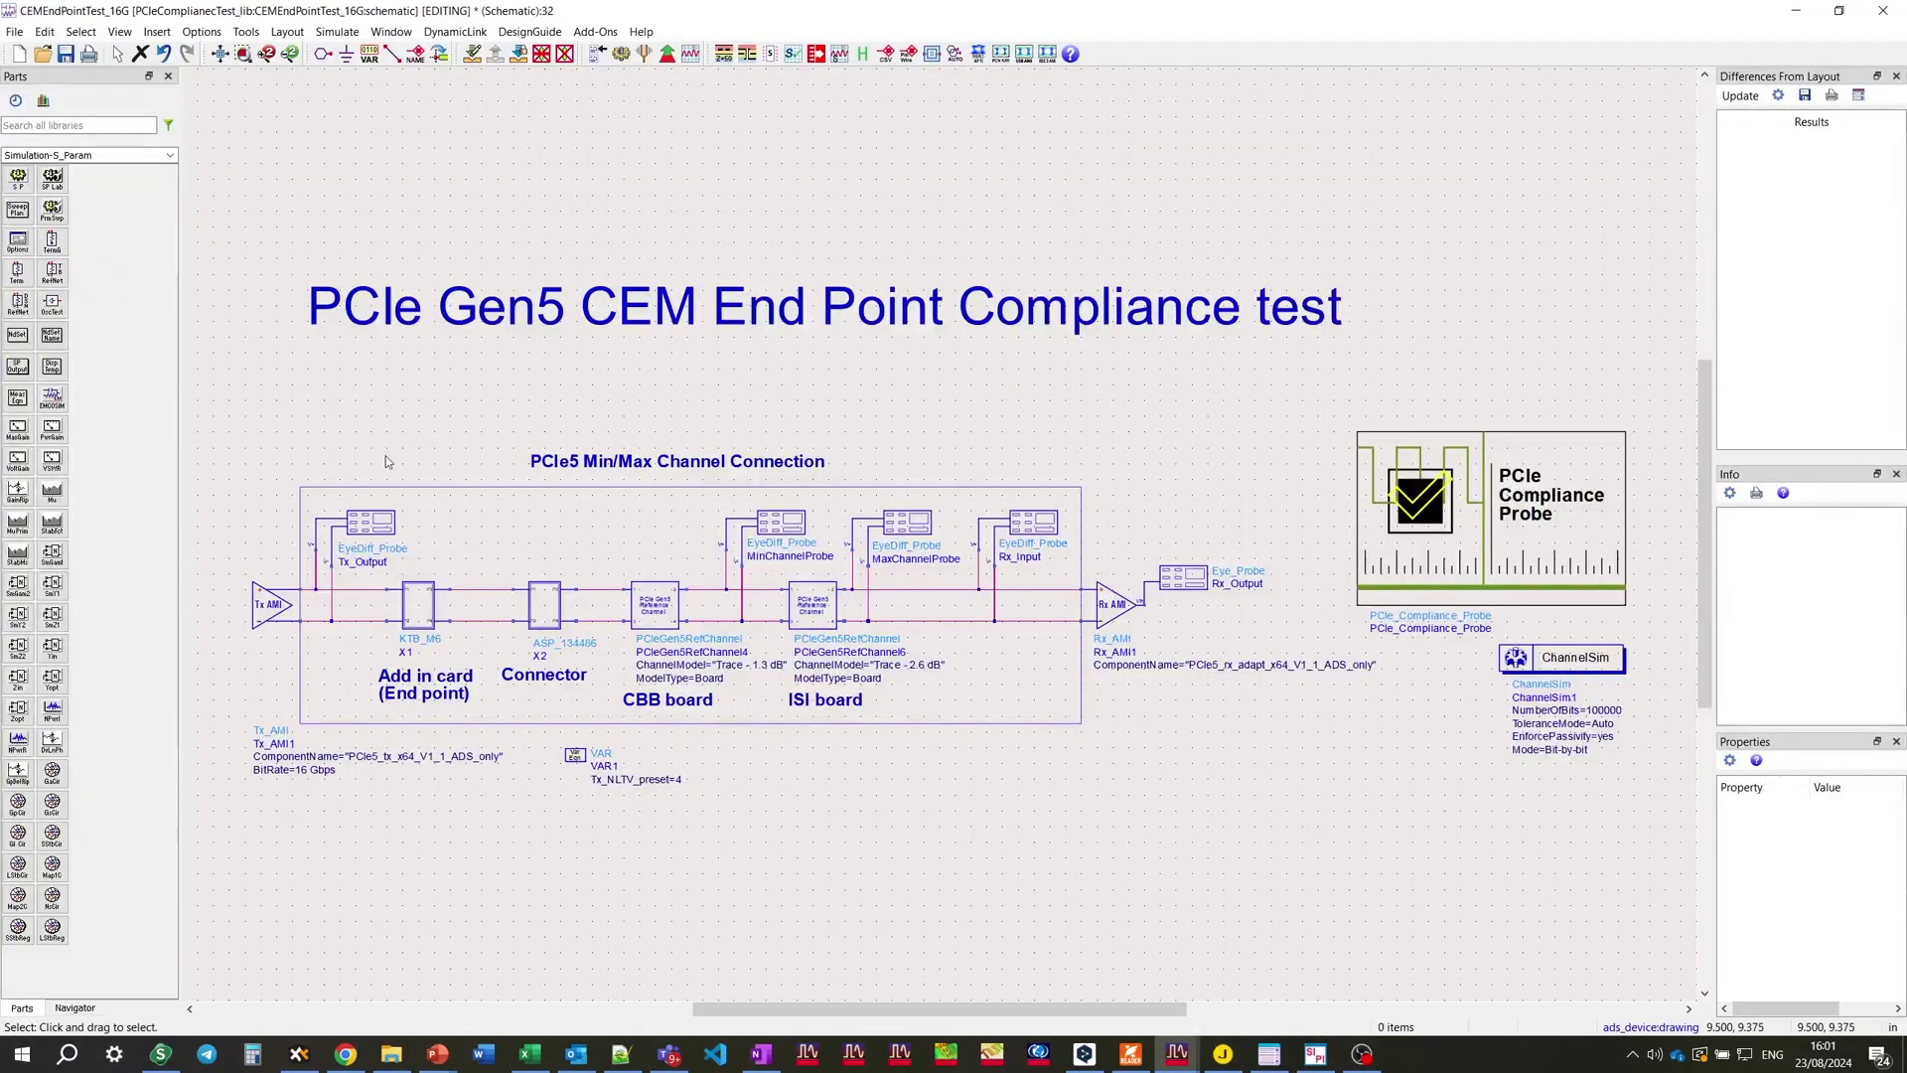
double_click(279, 618)
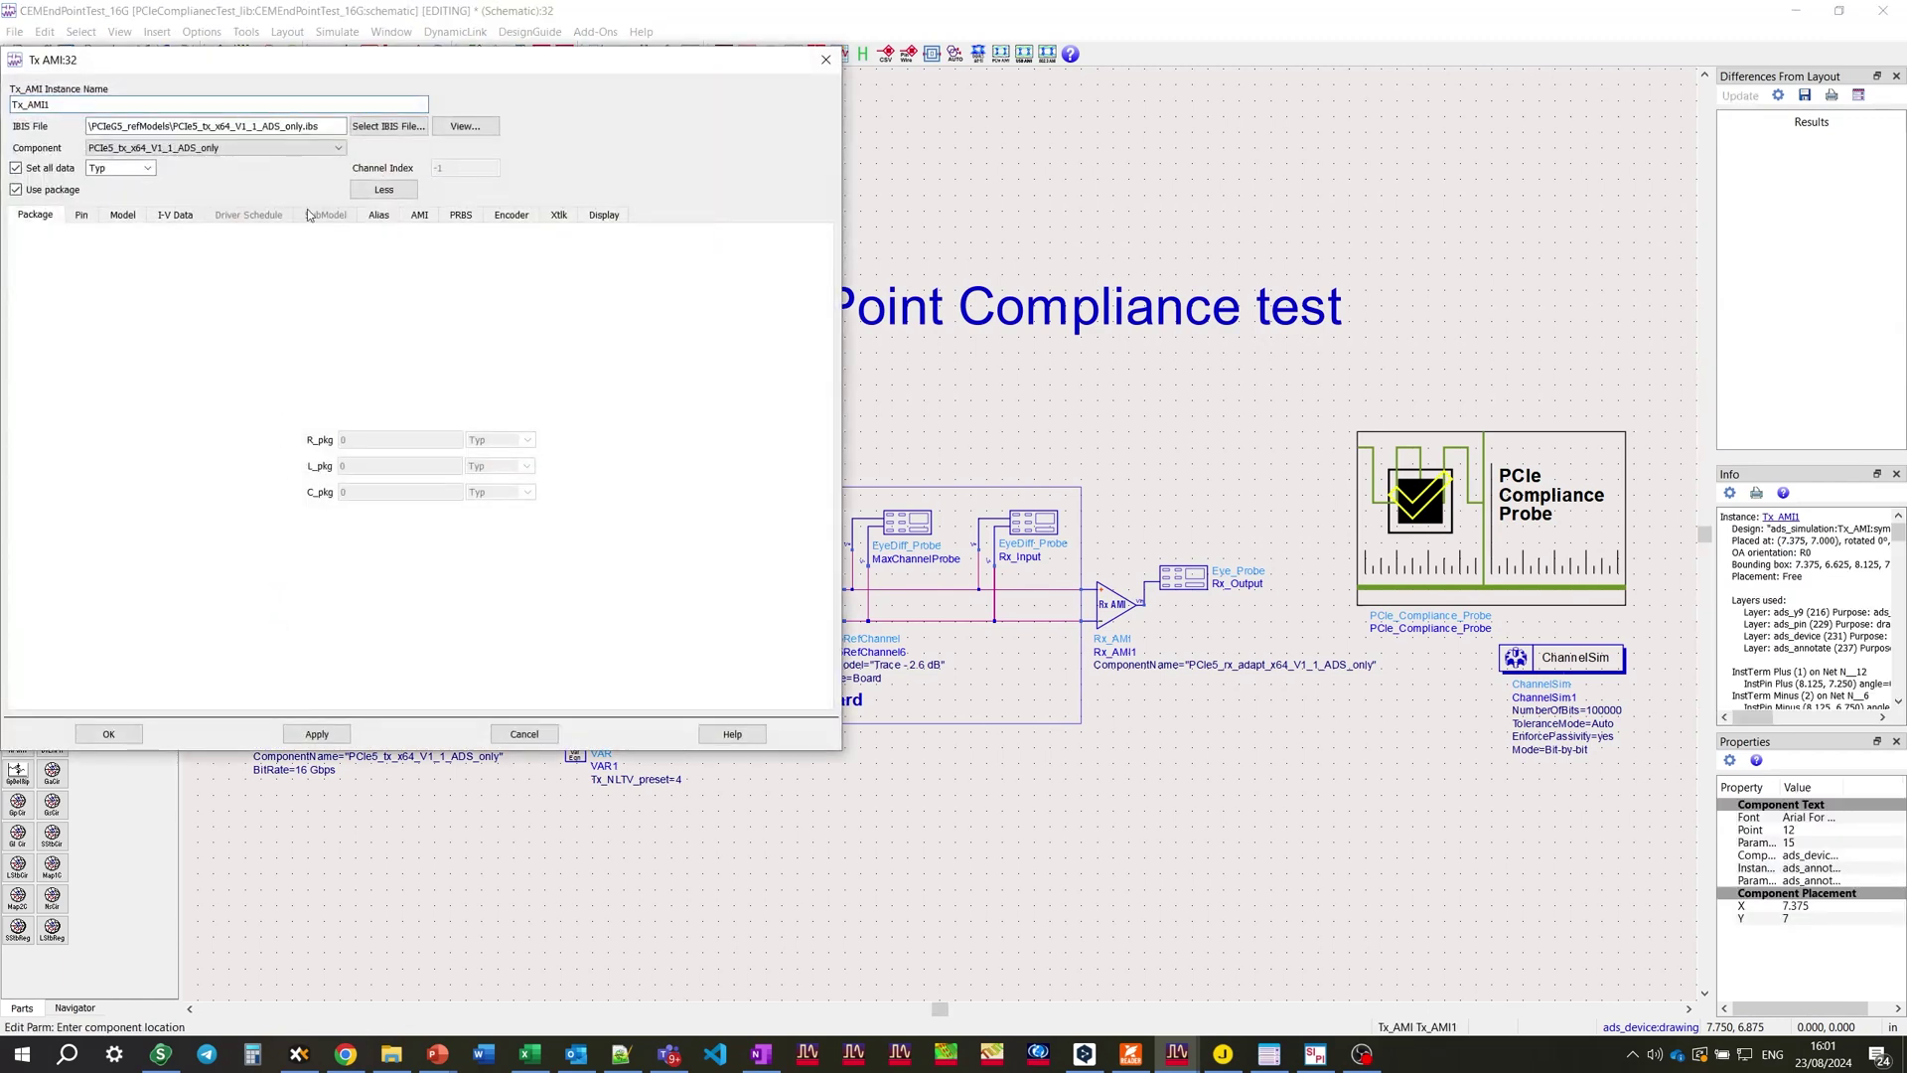
Step: Check the IBIS file path and the 16 Gbps PRBS bit rate, then browse for the bit file
drag(343, 126, 57, 132)
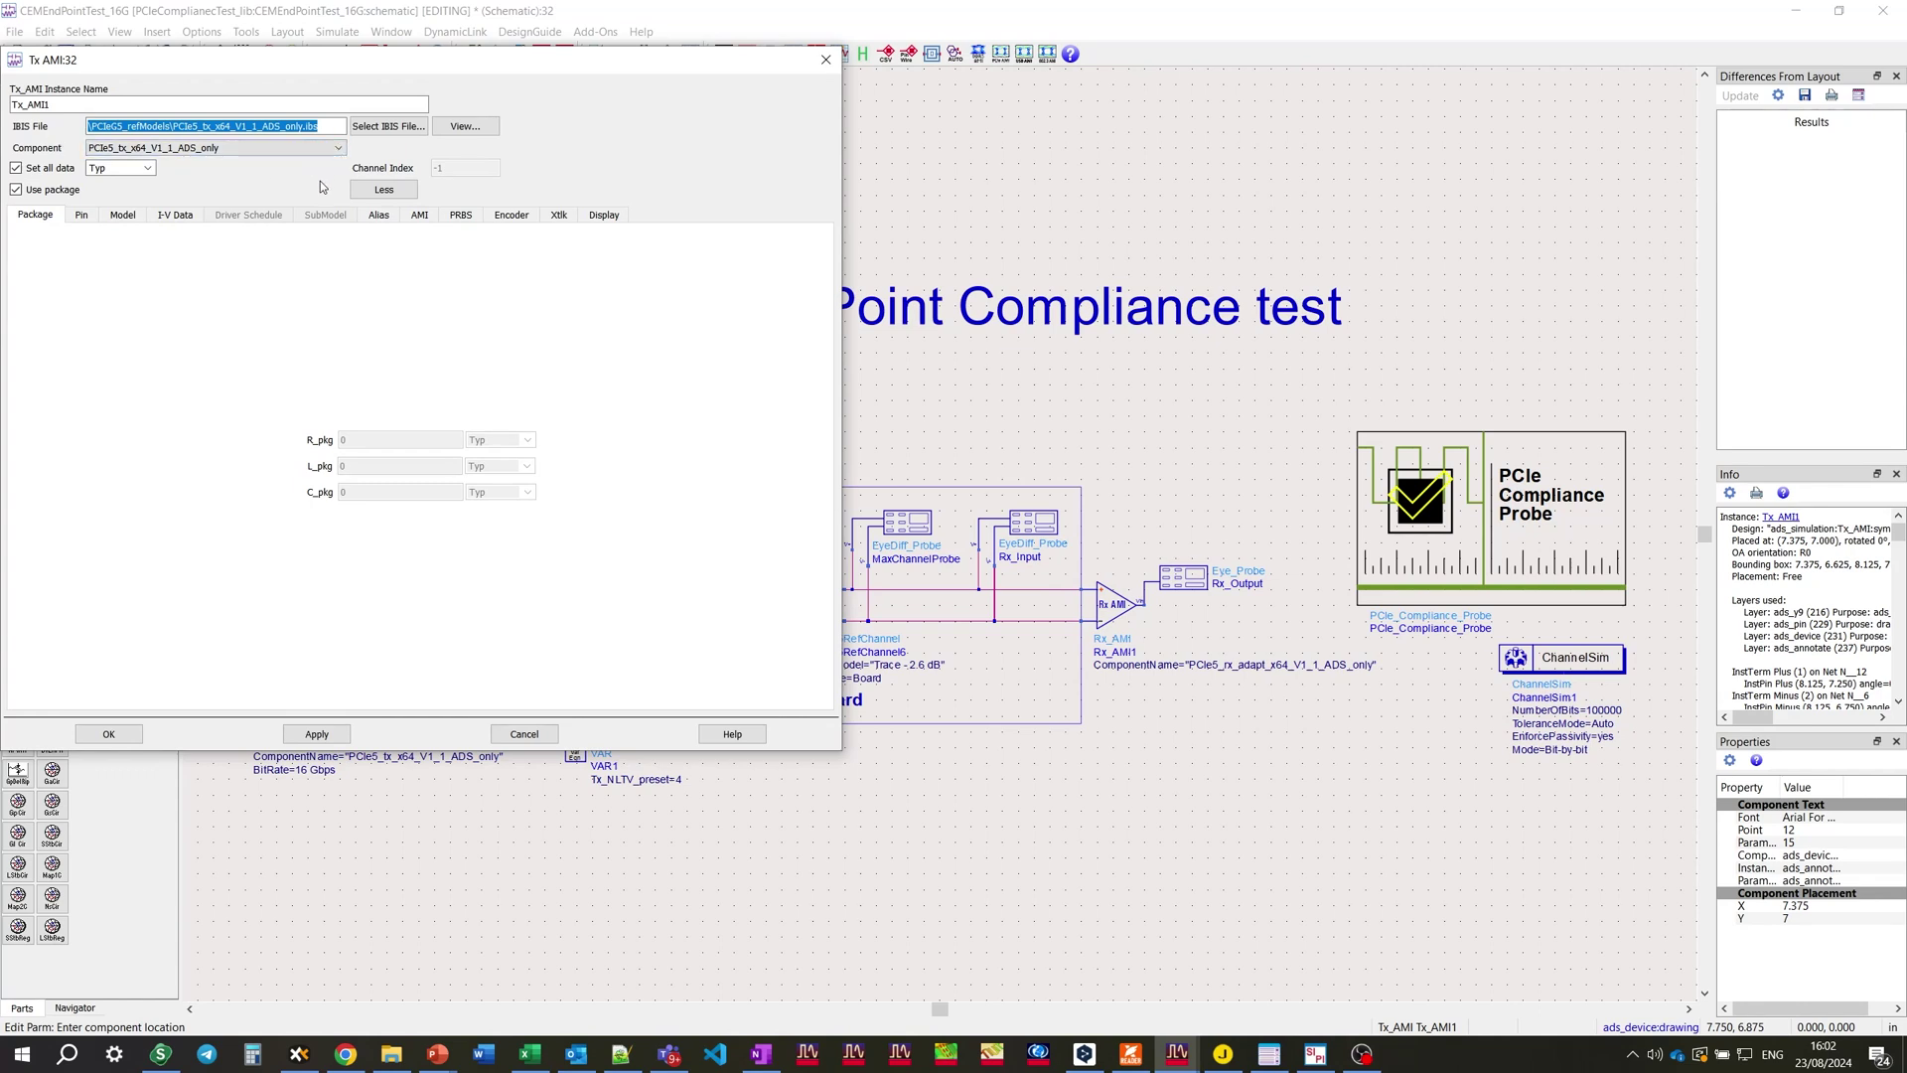
click(453, 215)
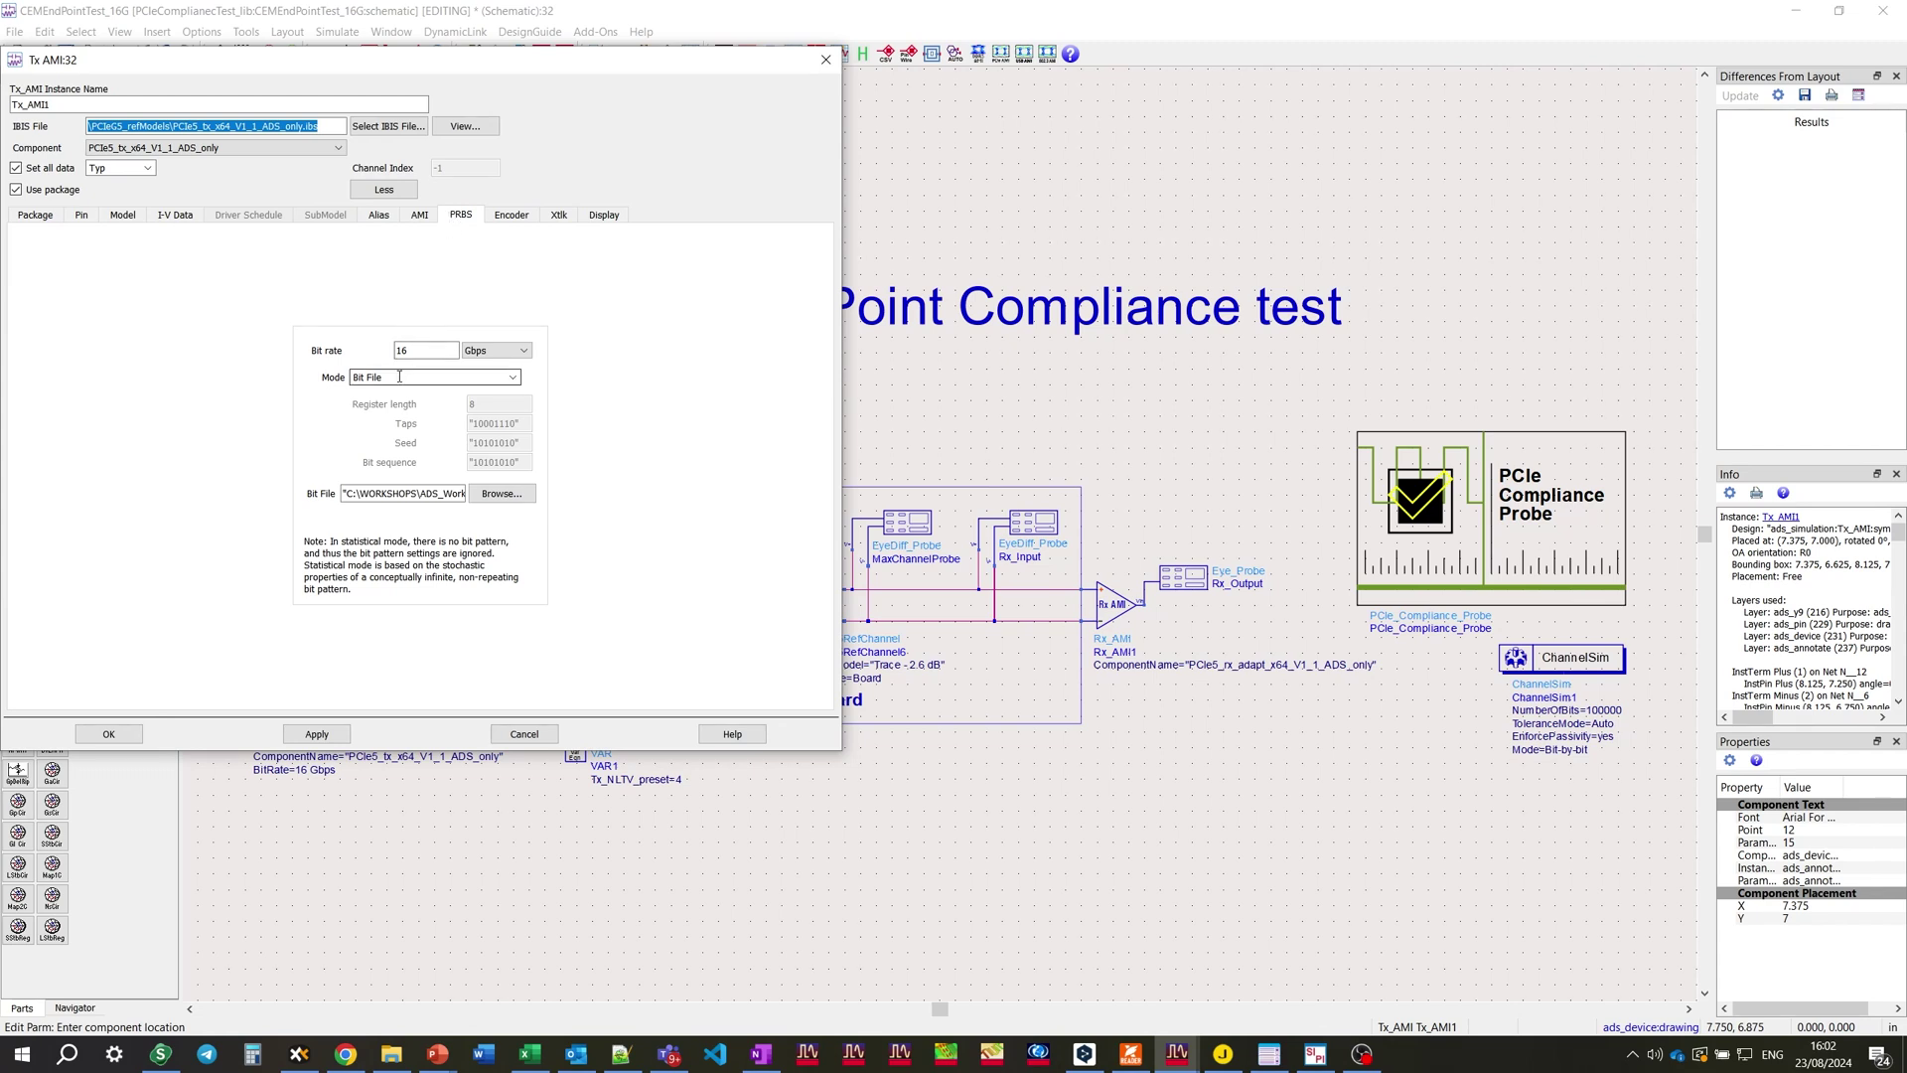
double_click(409, 350)
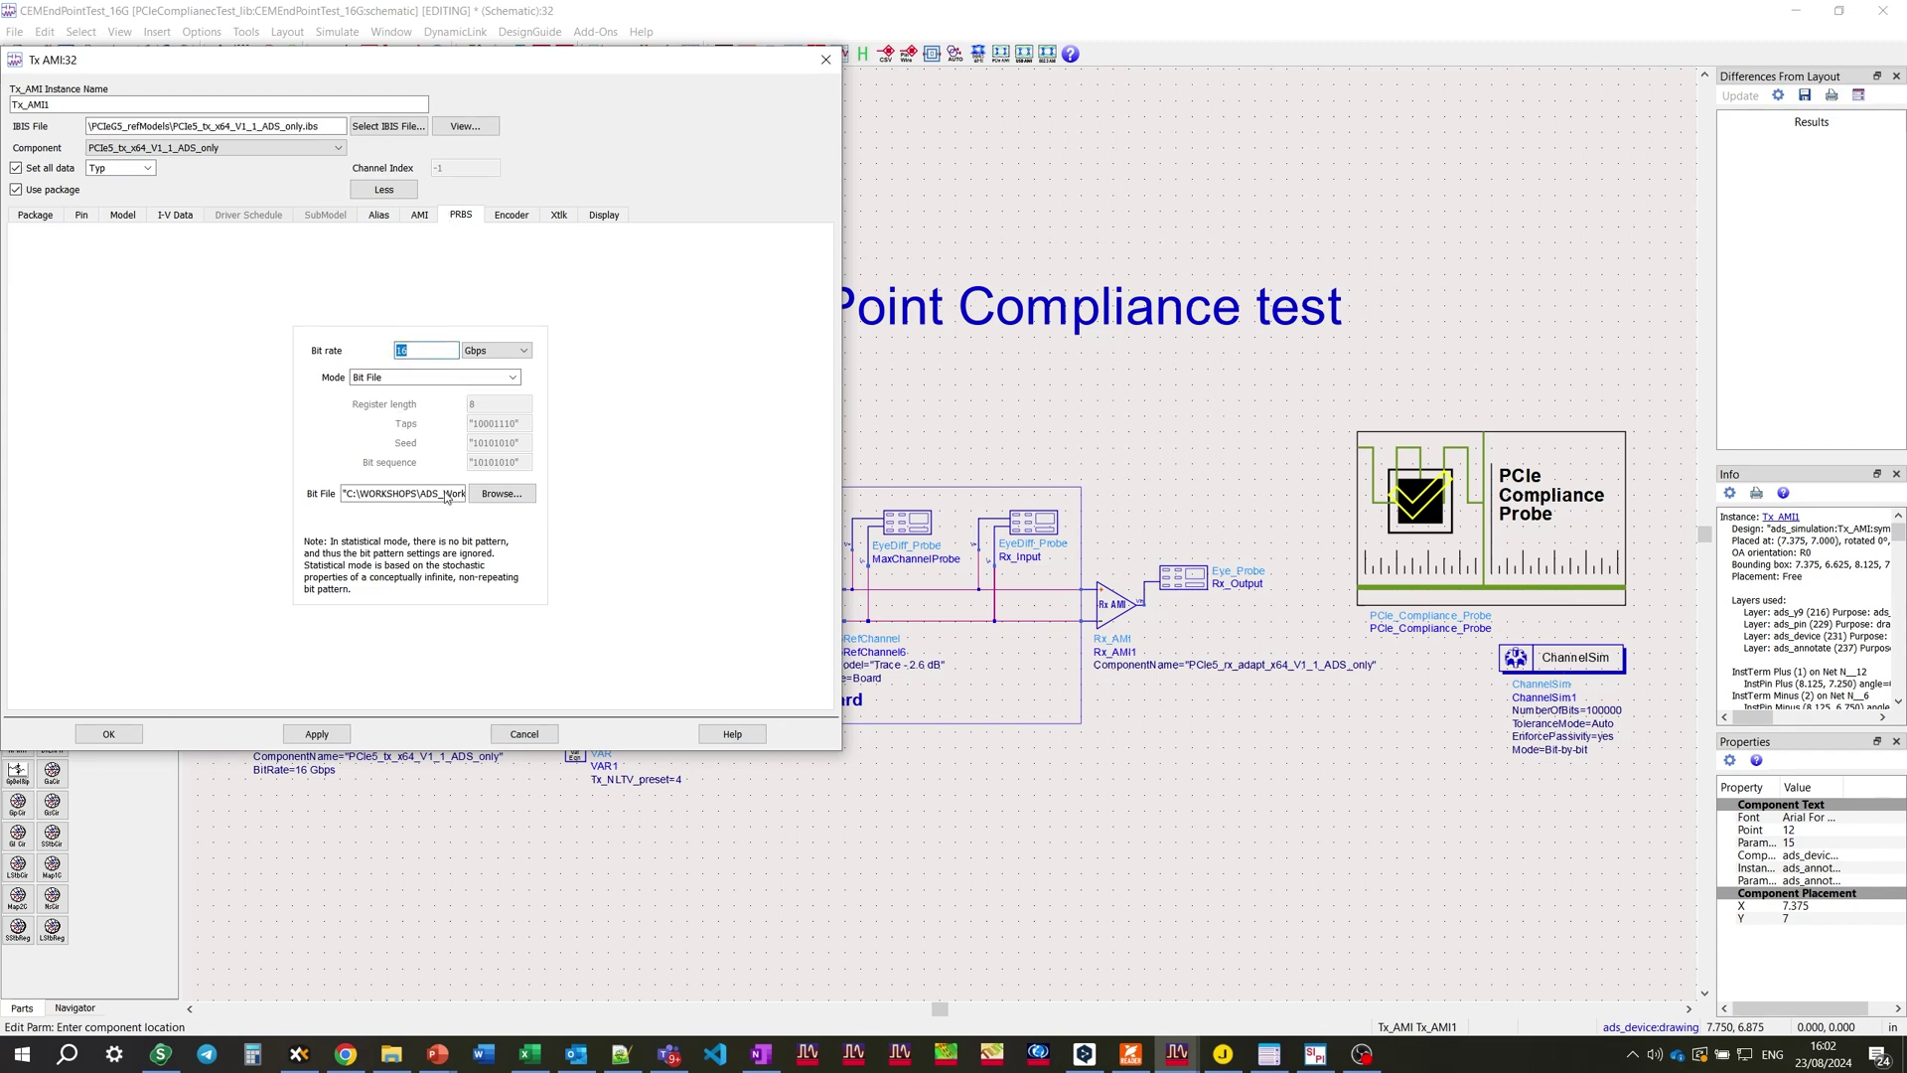
click(500, 496)
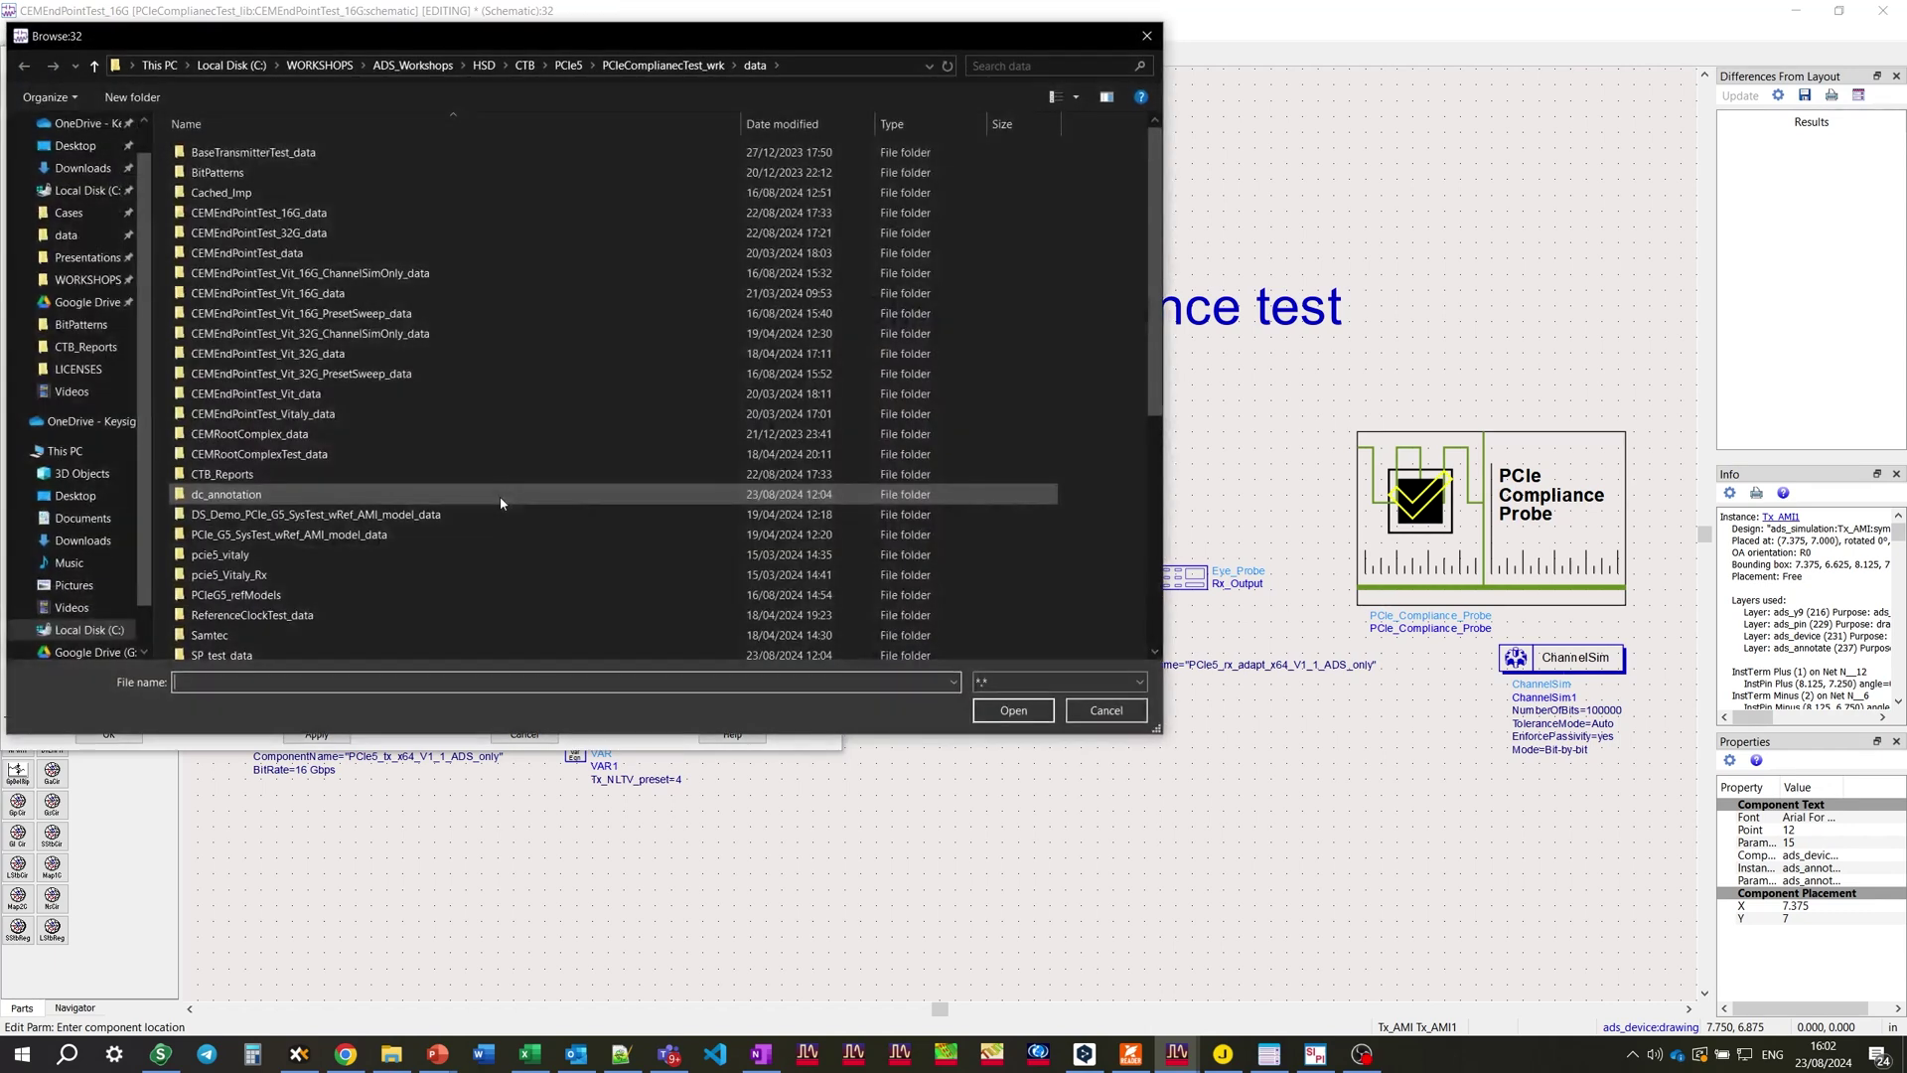
Step: View PCIE_16G_Compliance_Pattern from the BitPatterns folder in Notepad, then close Notepad
double_click(237, 174)
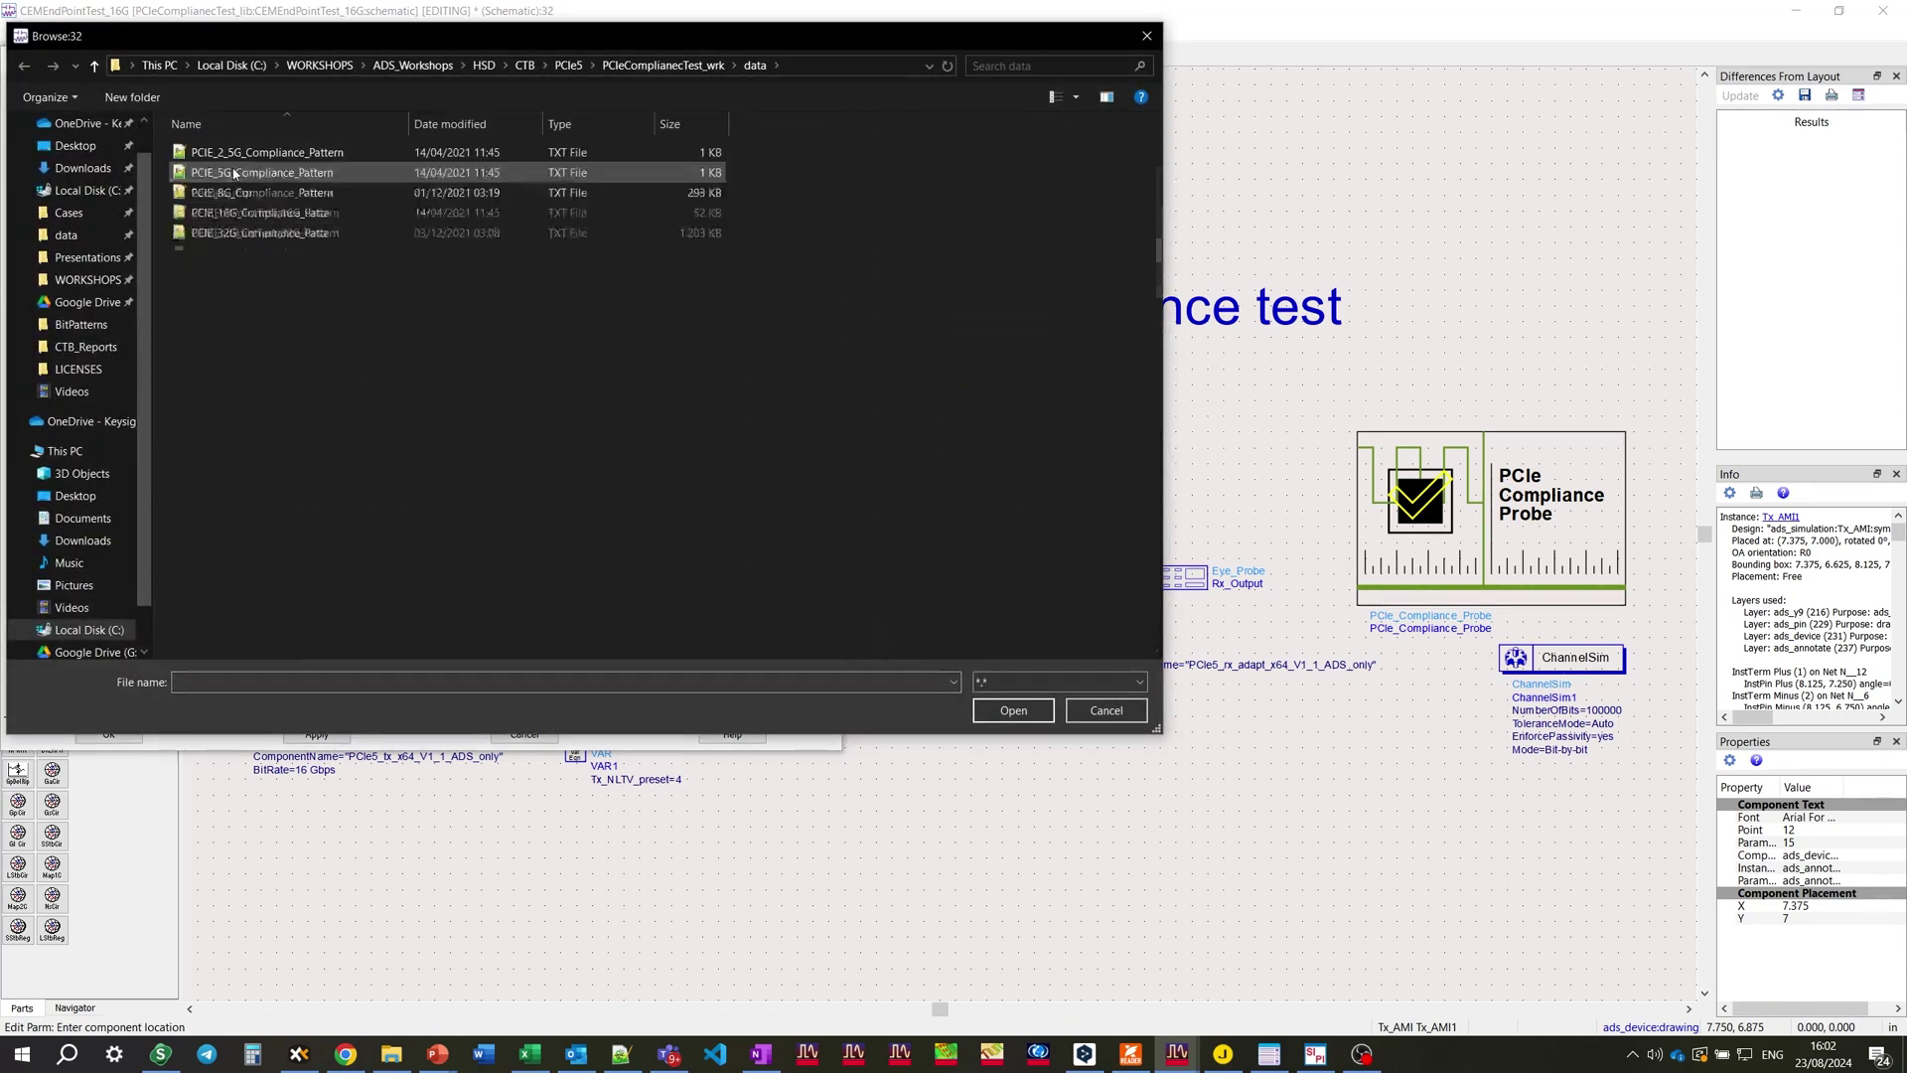
right_click(294, 212)
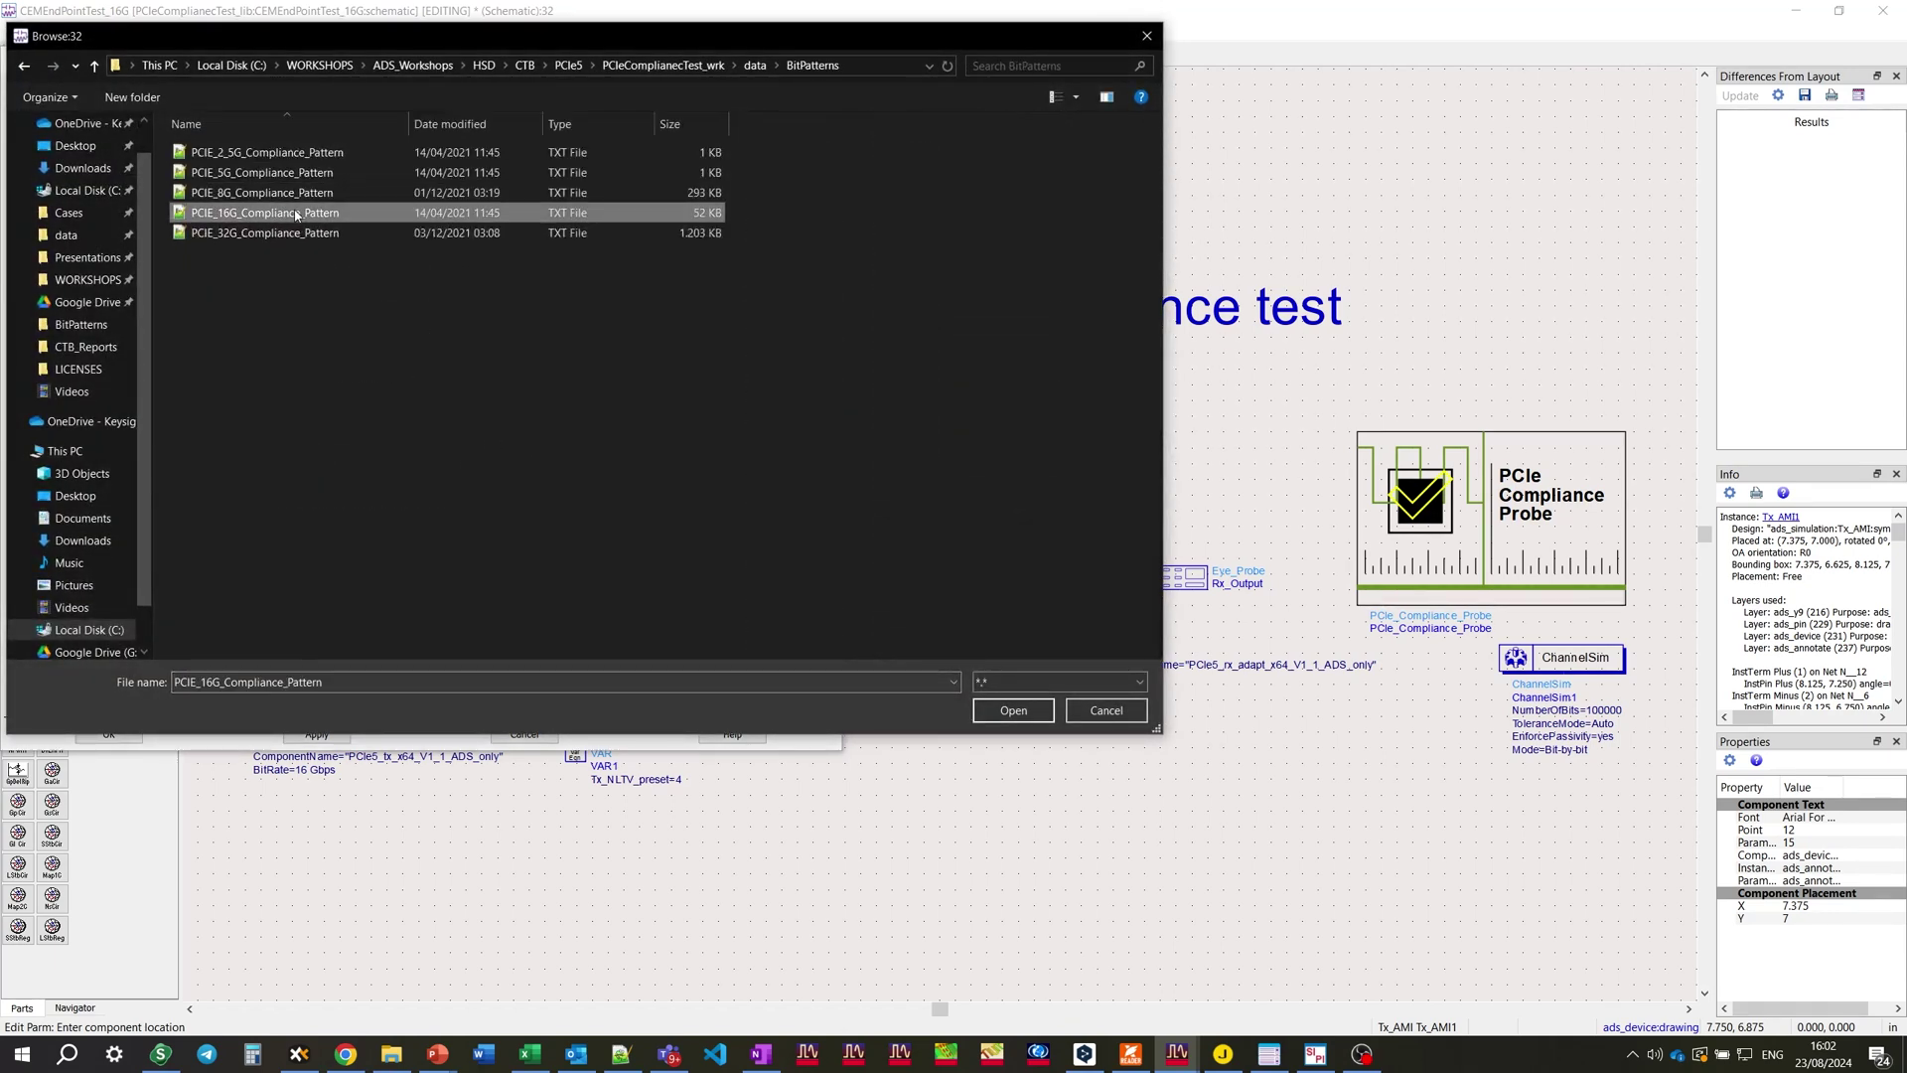
mouse_move(395, 406)
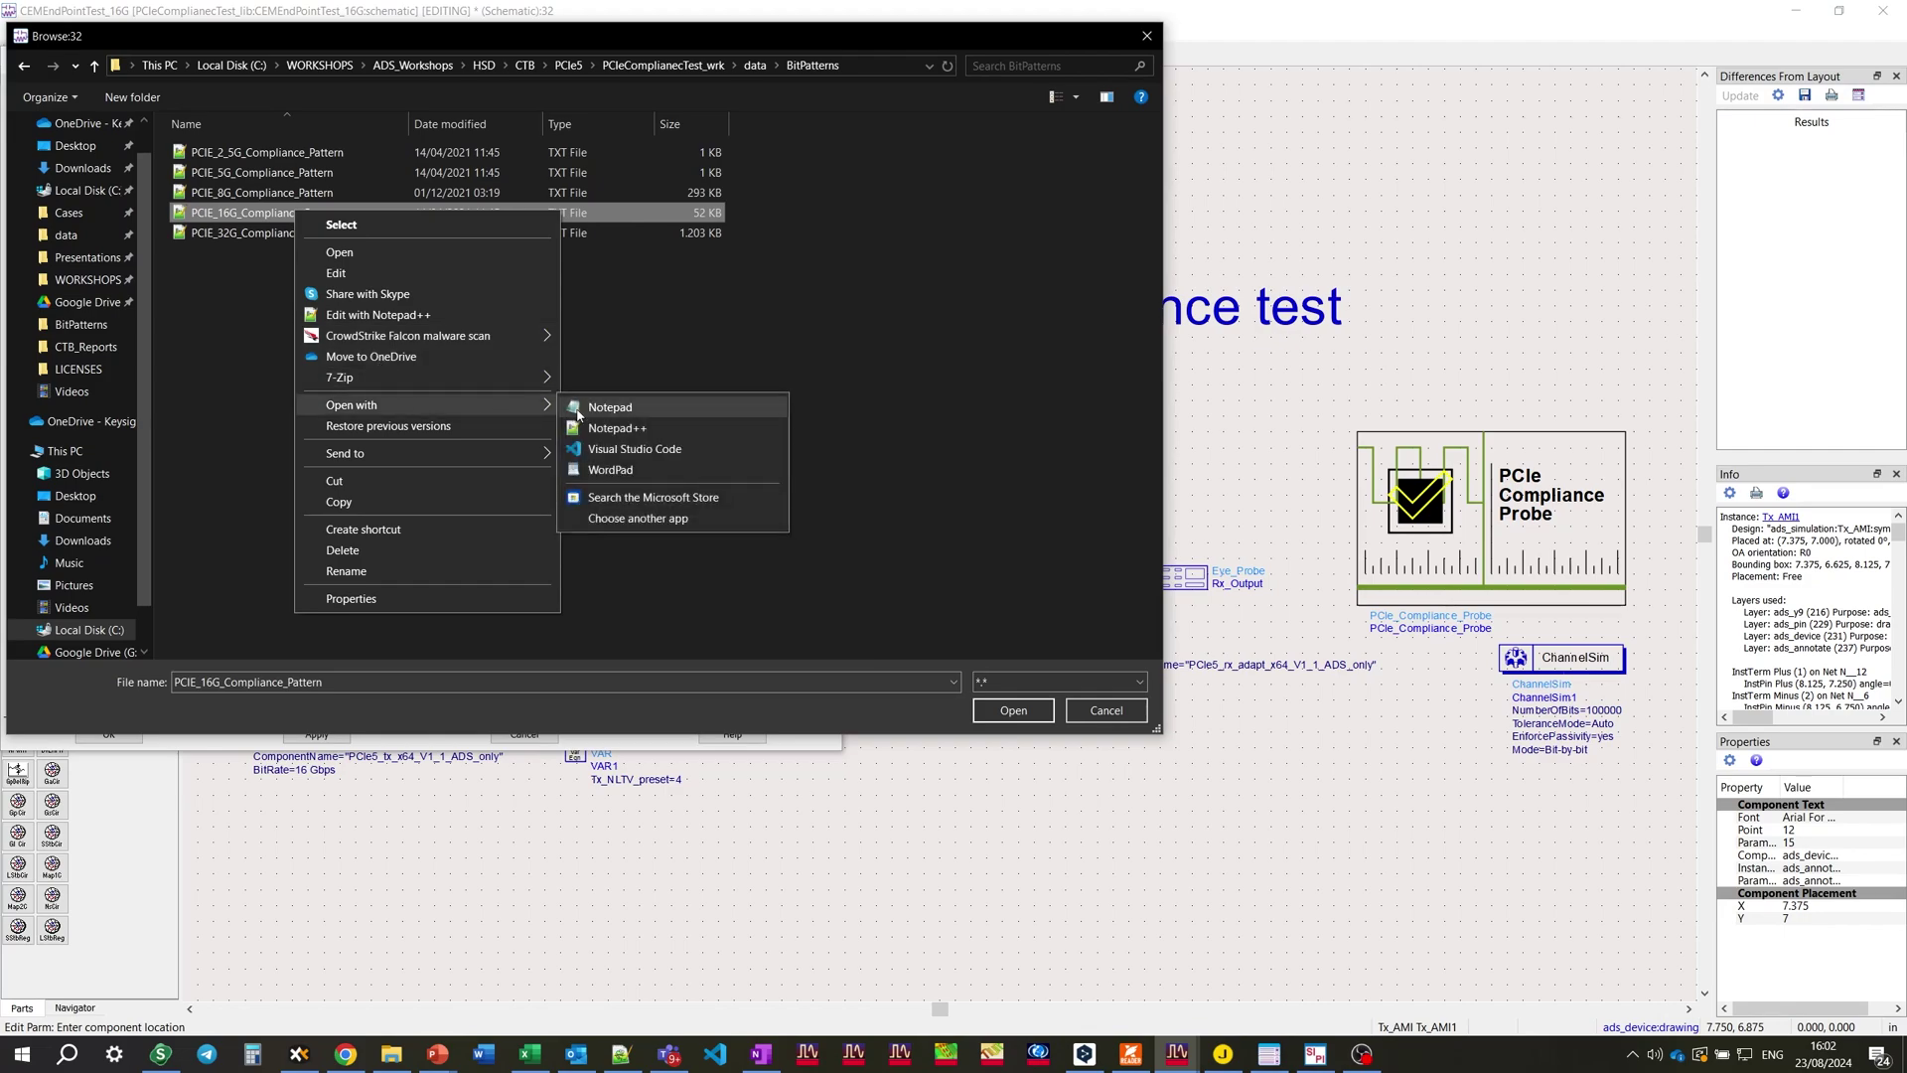
click(627, 408)
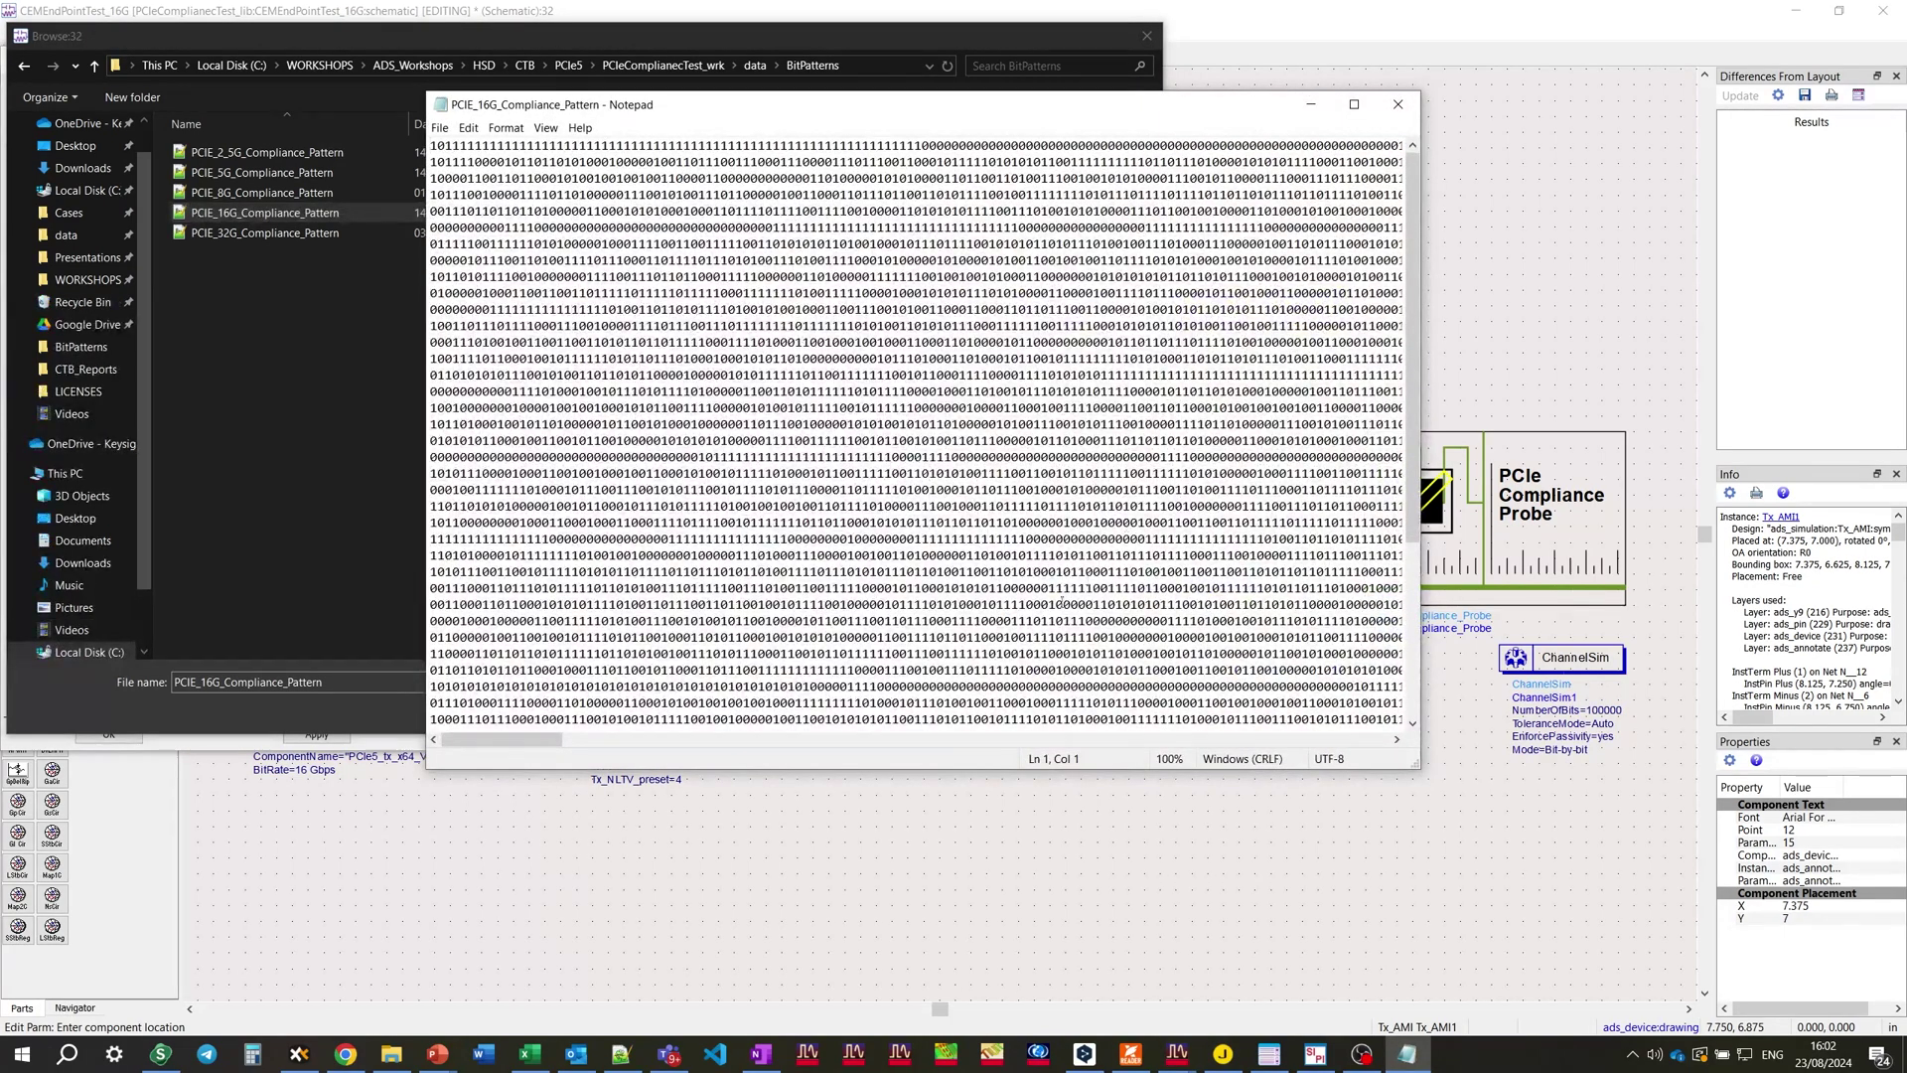
click(1397, 104)
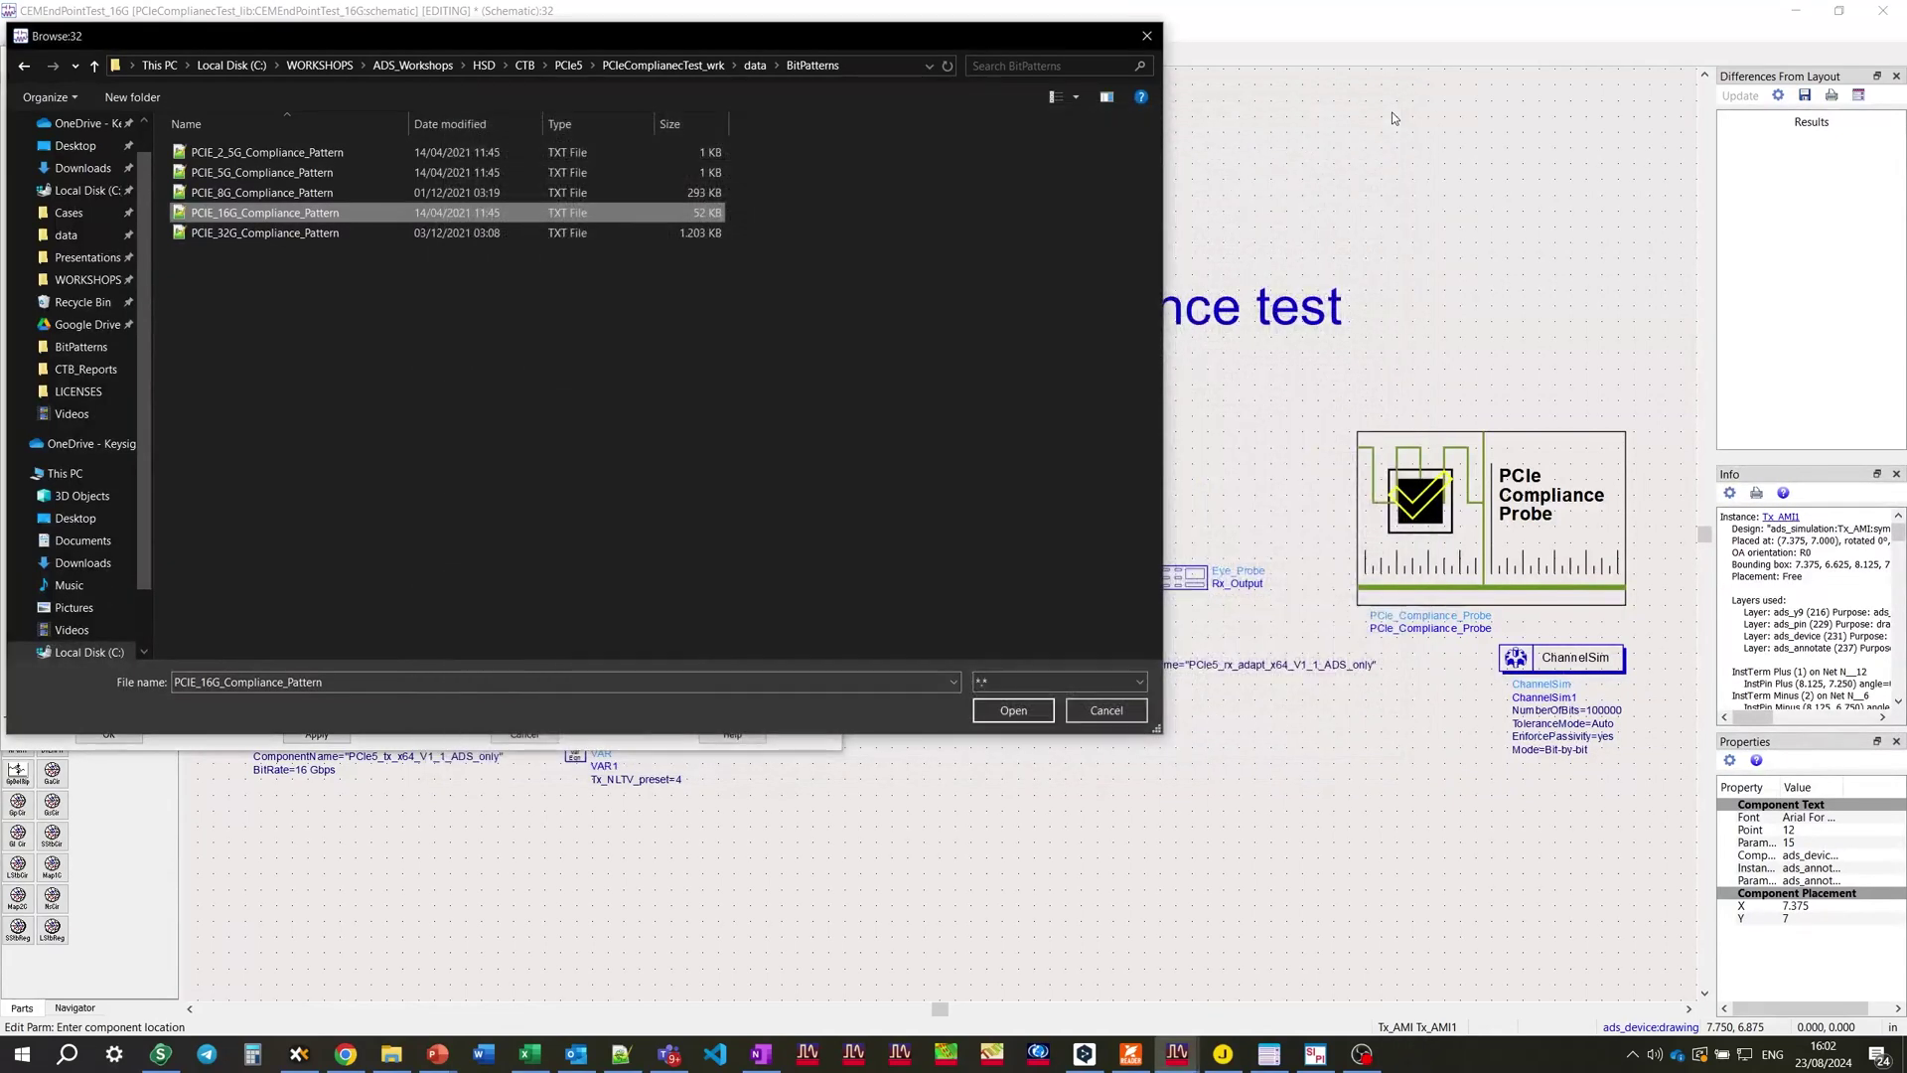
Step: Close the file browser, confirm tx_preset uses Tx_NLTV_preset on the AMI tab, and accept
click(1148, 35)
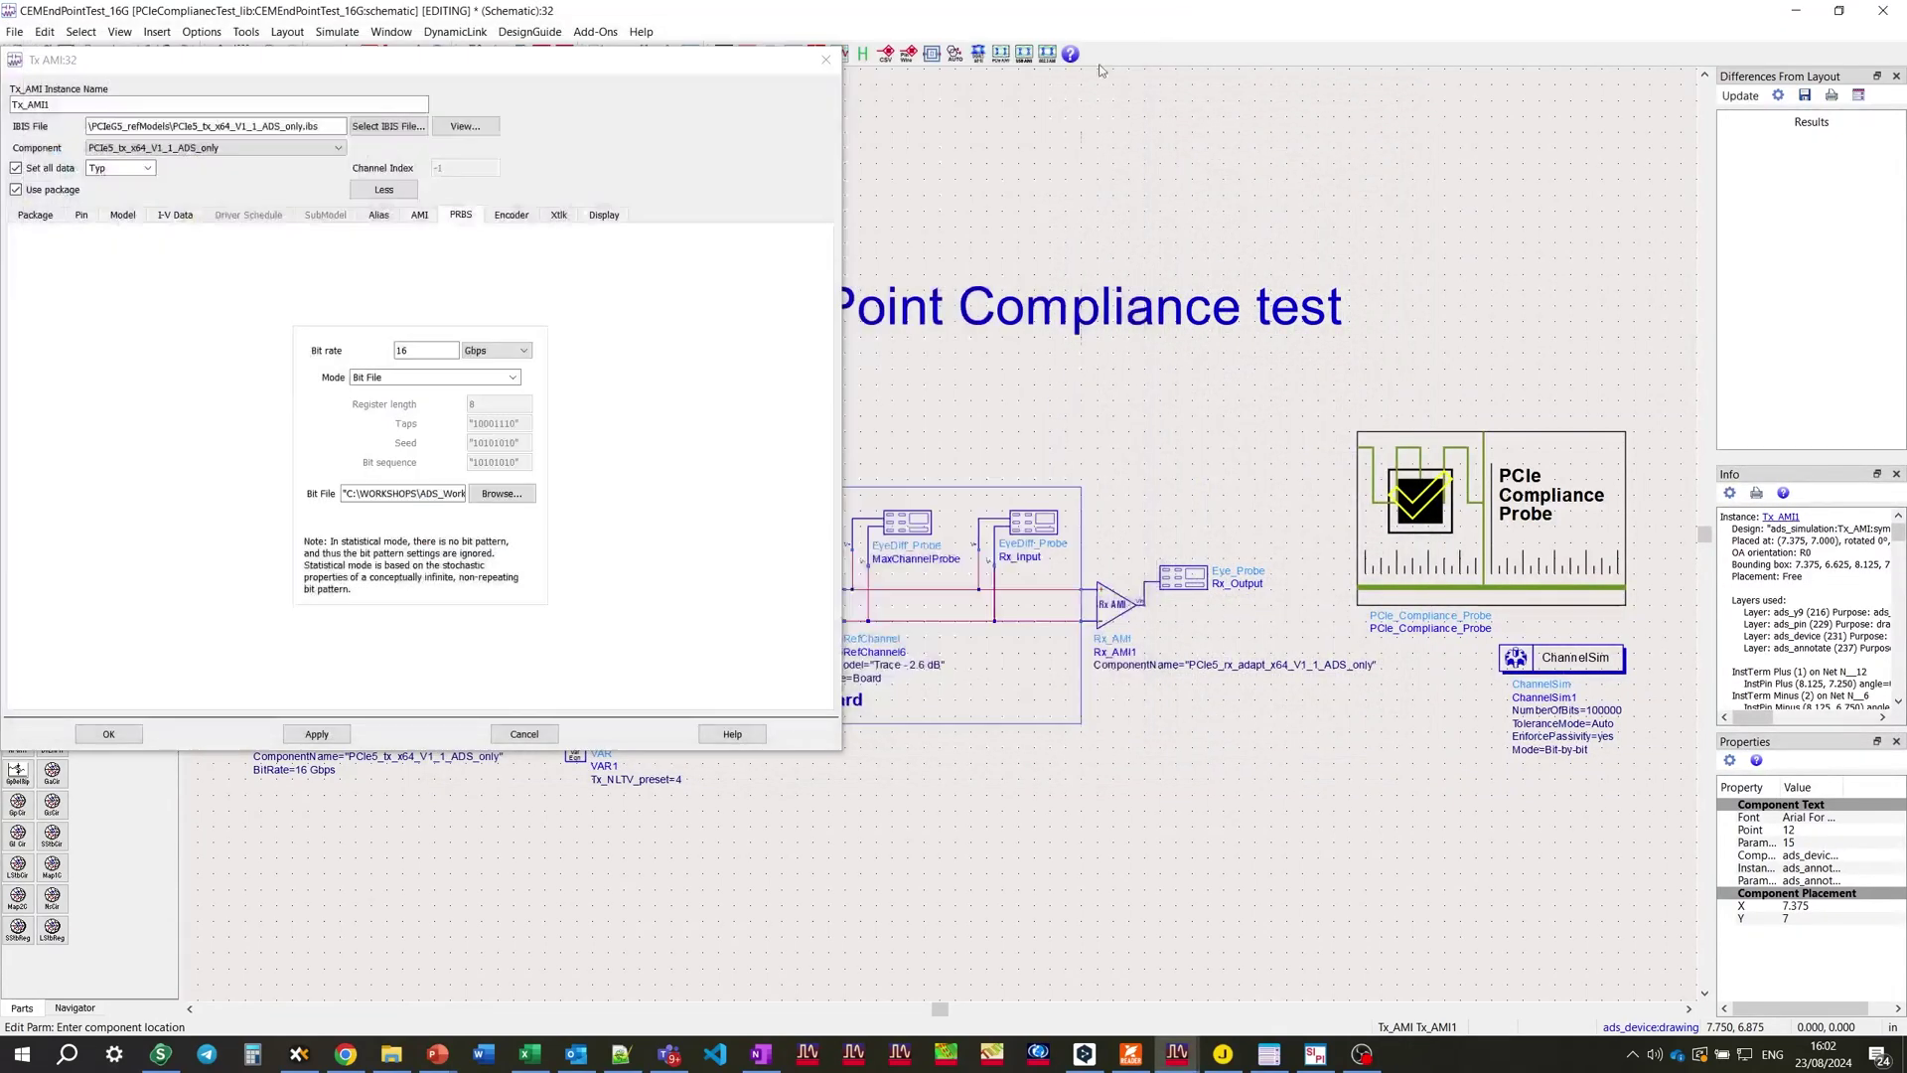
click(422, 215)
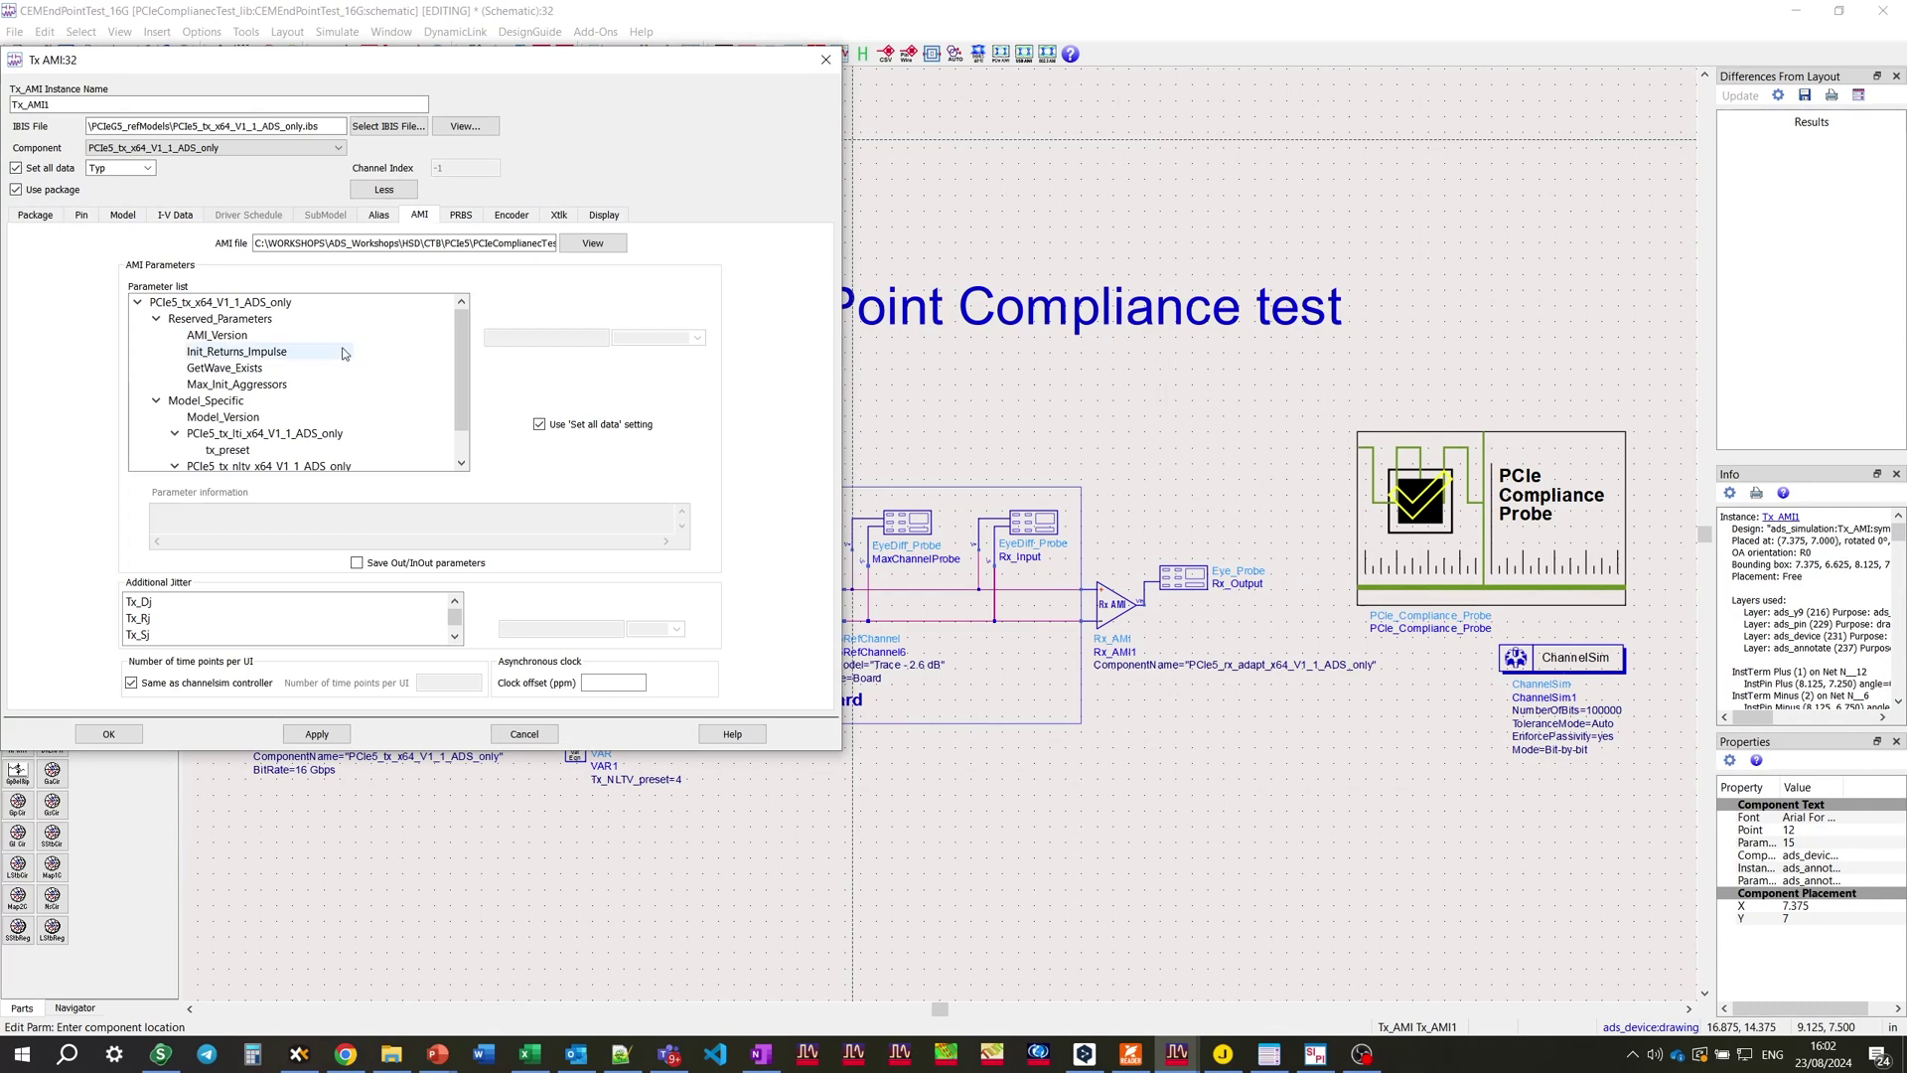
scroll(323, 387, down, 1)
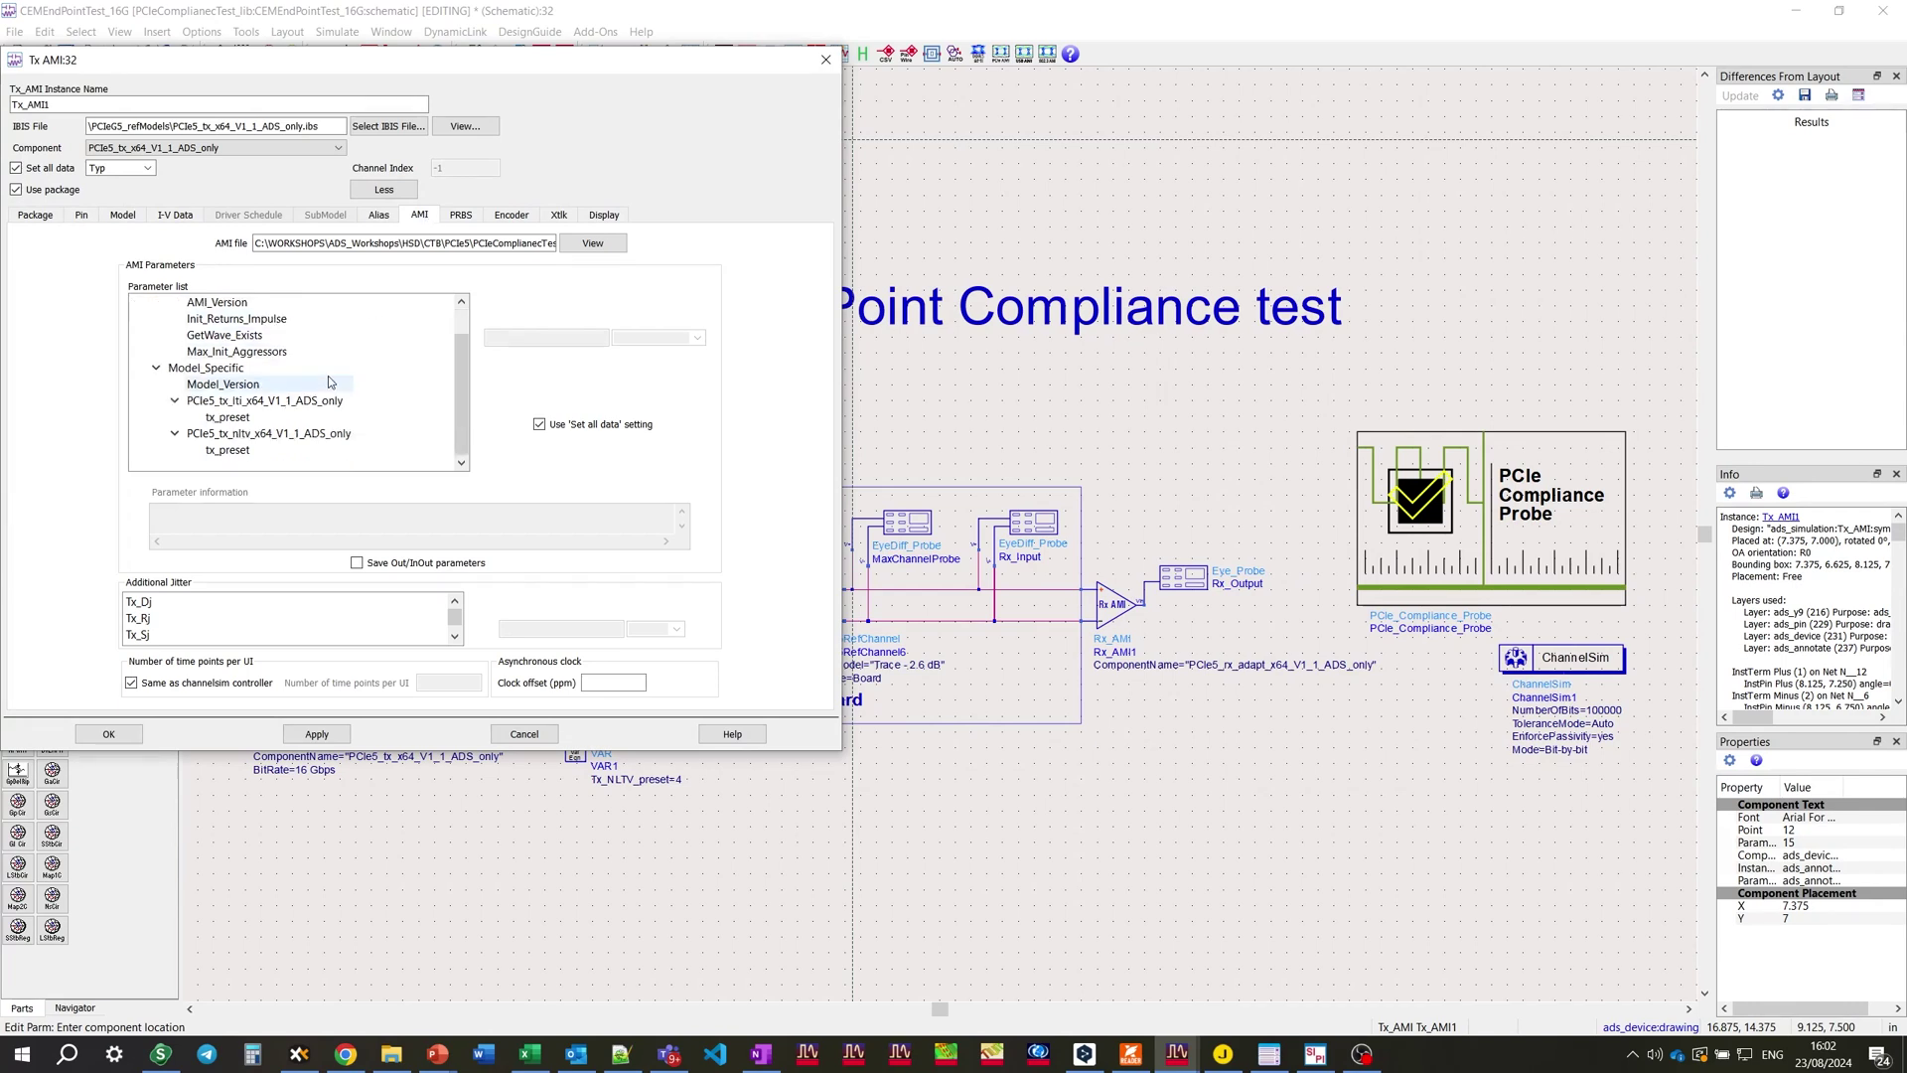
click(248, 418)
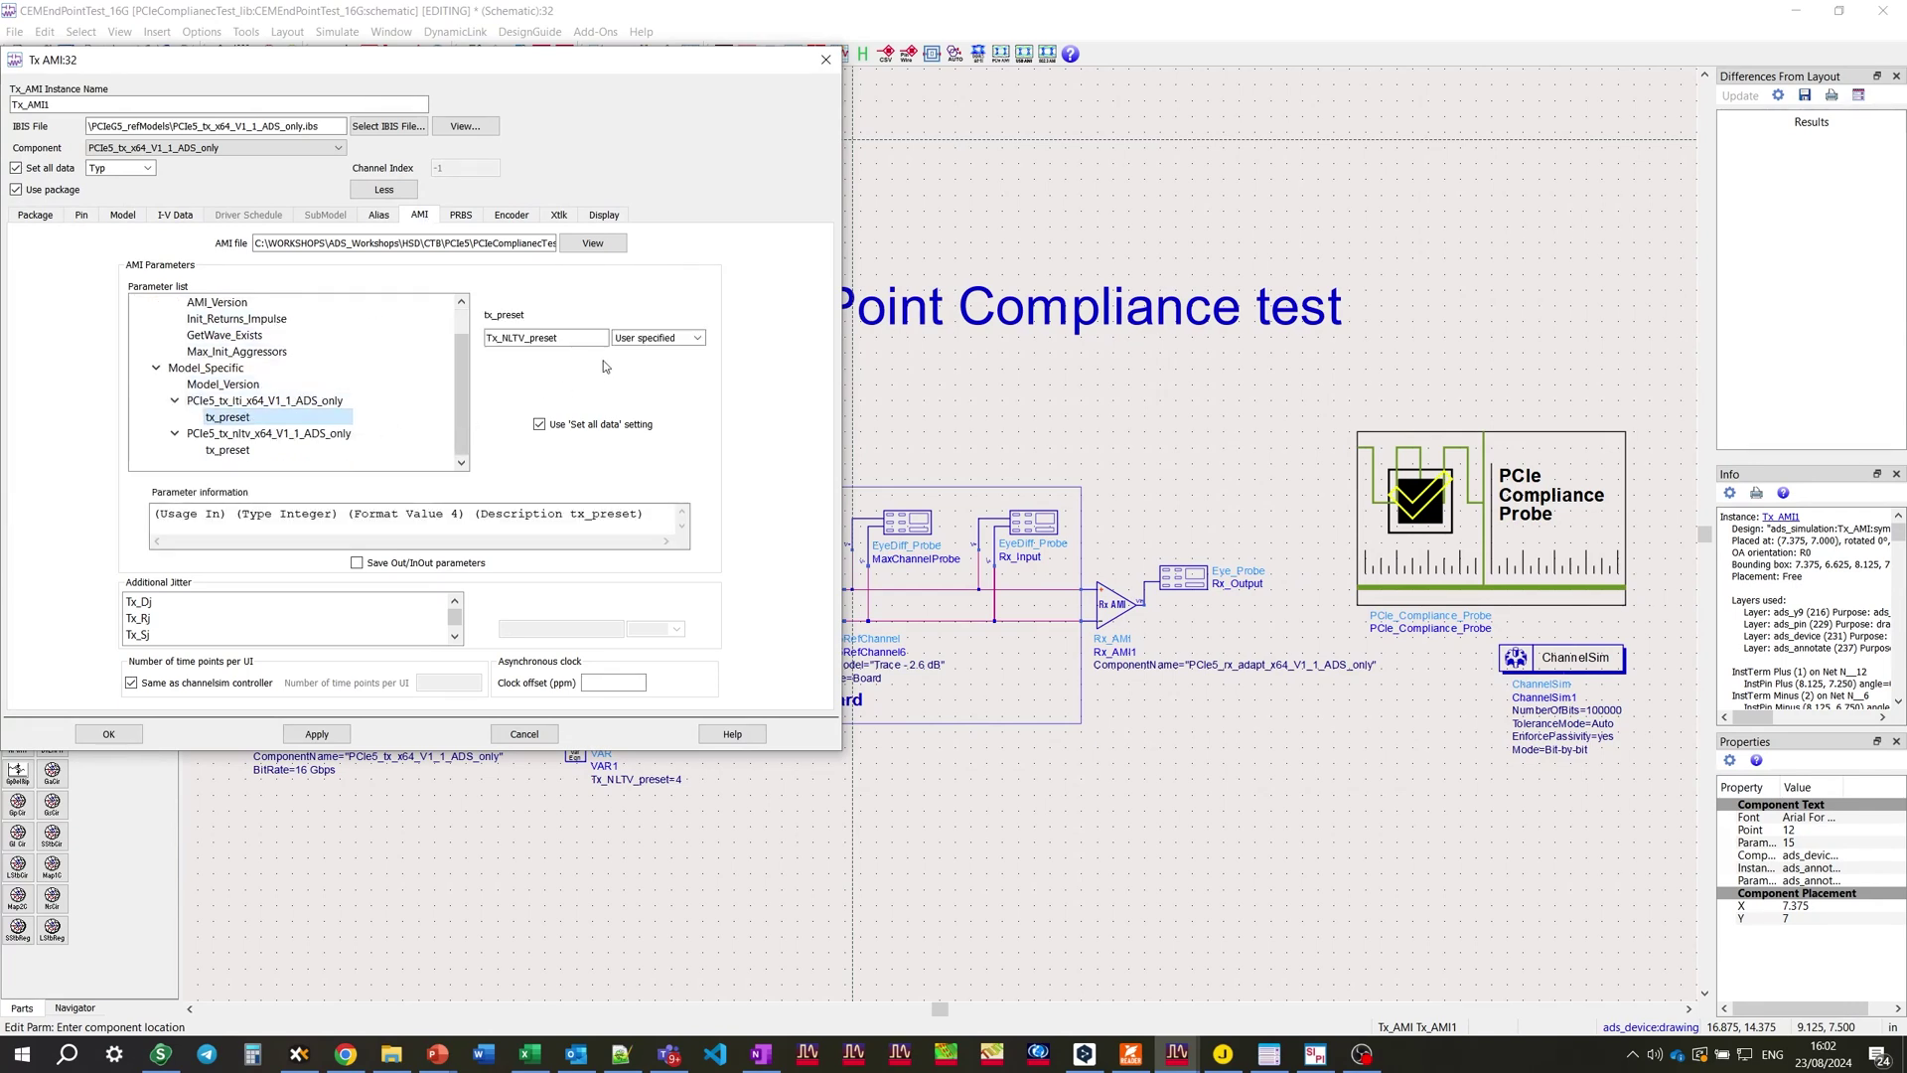
drag(558, 338, 477, 335)
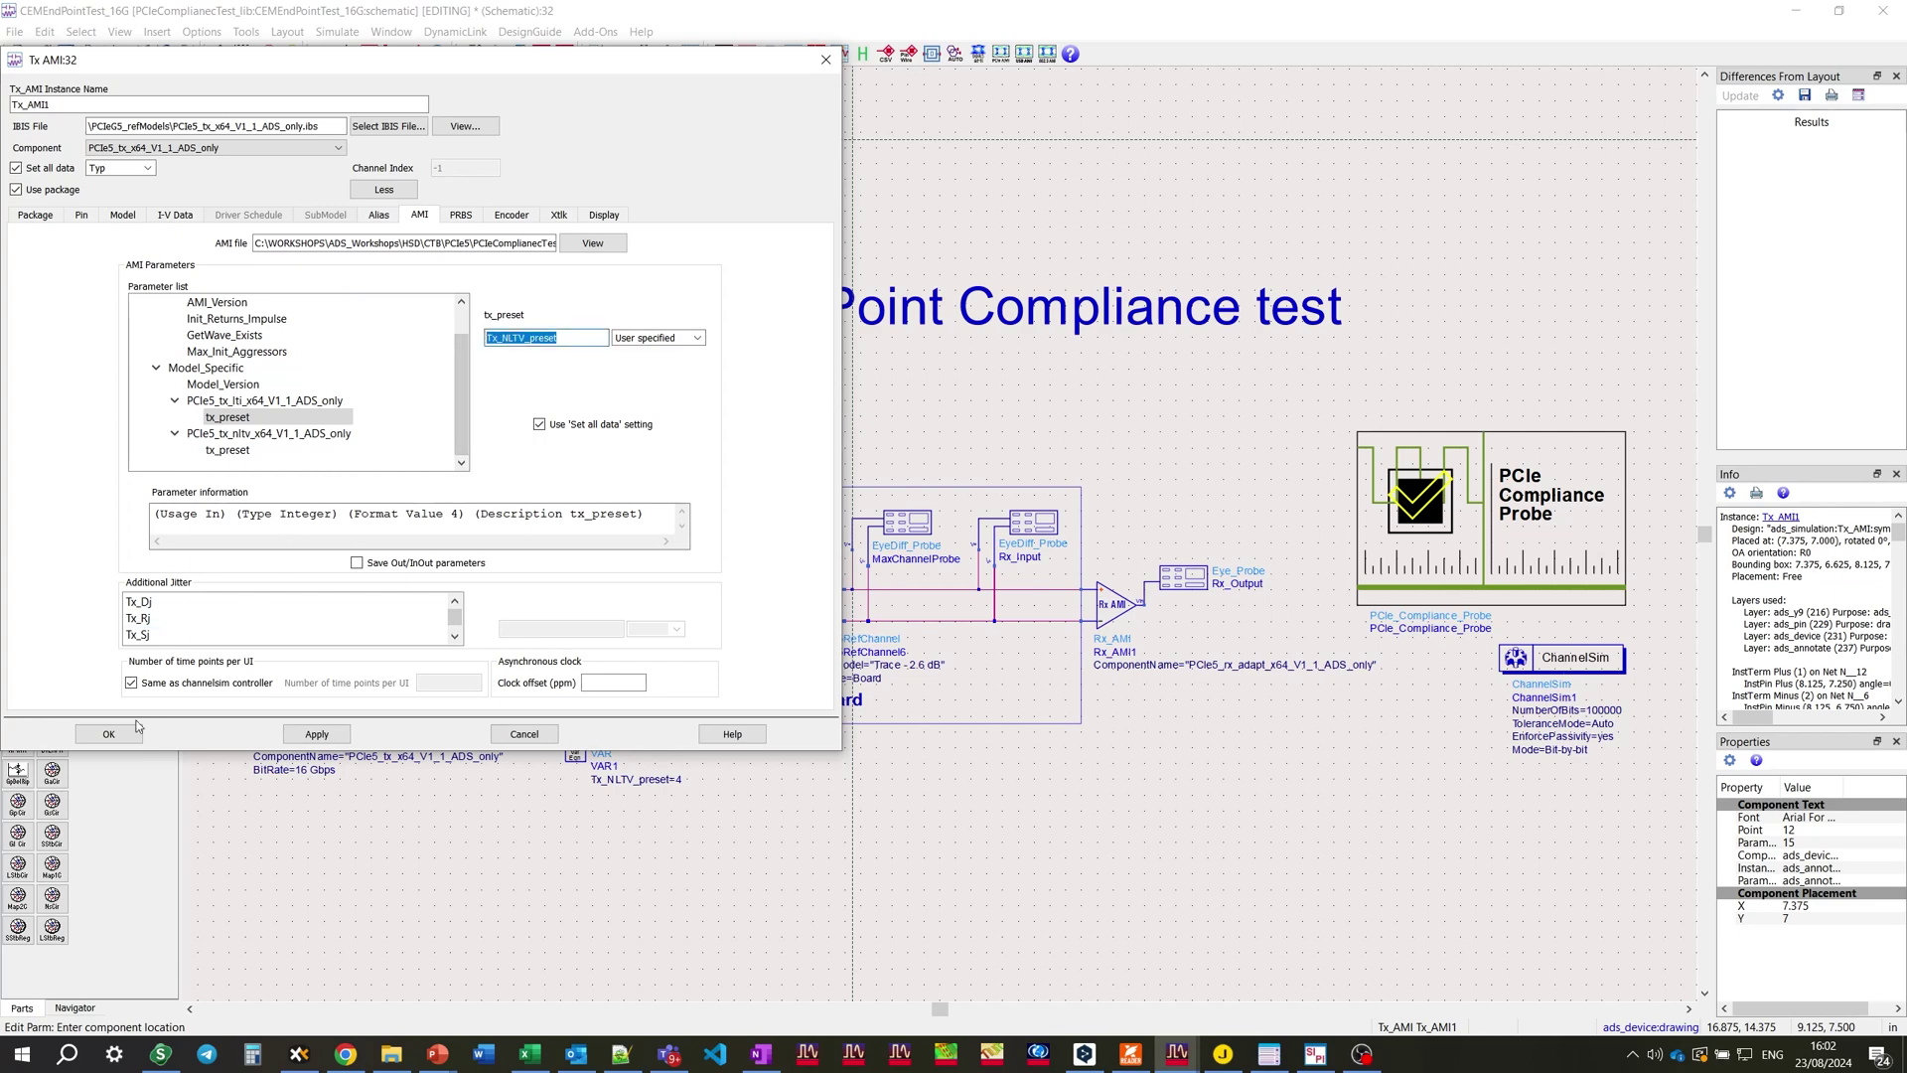
click(116, 735)
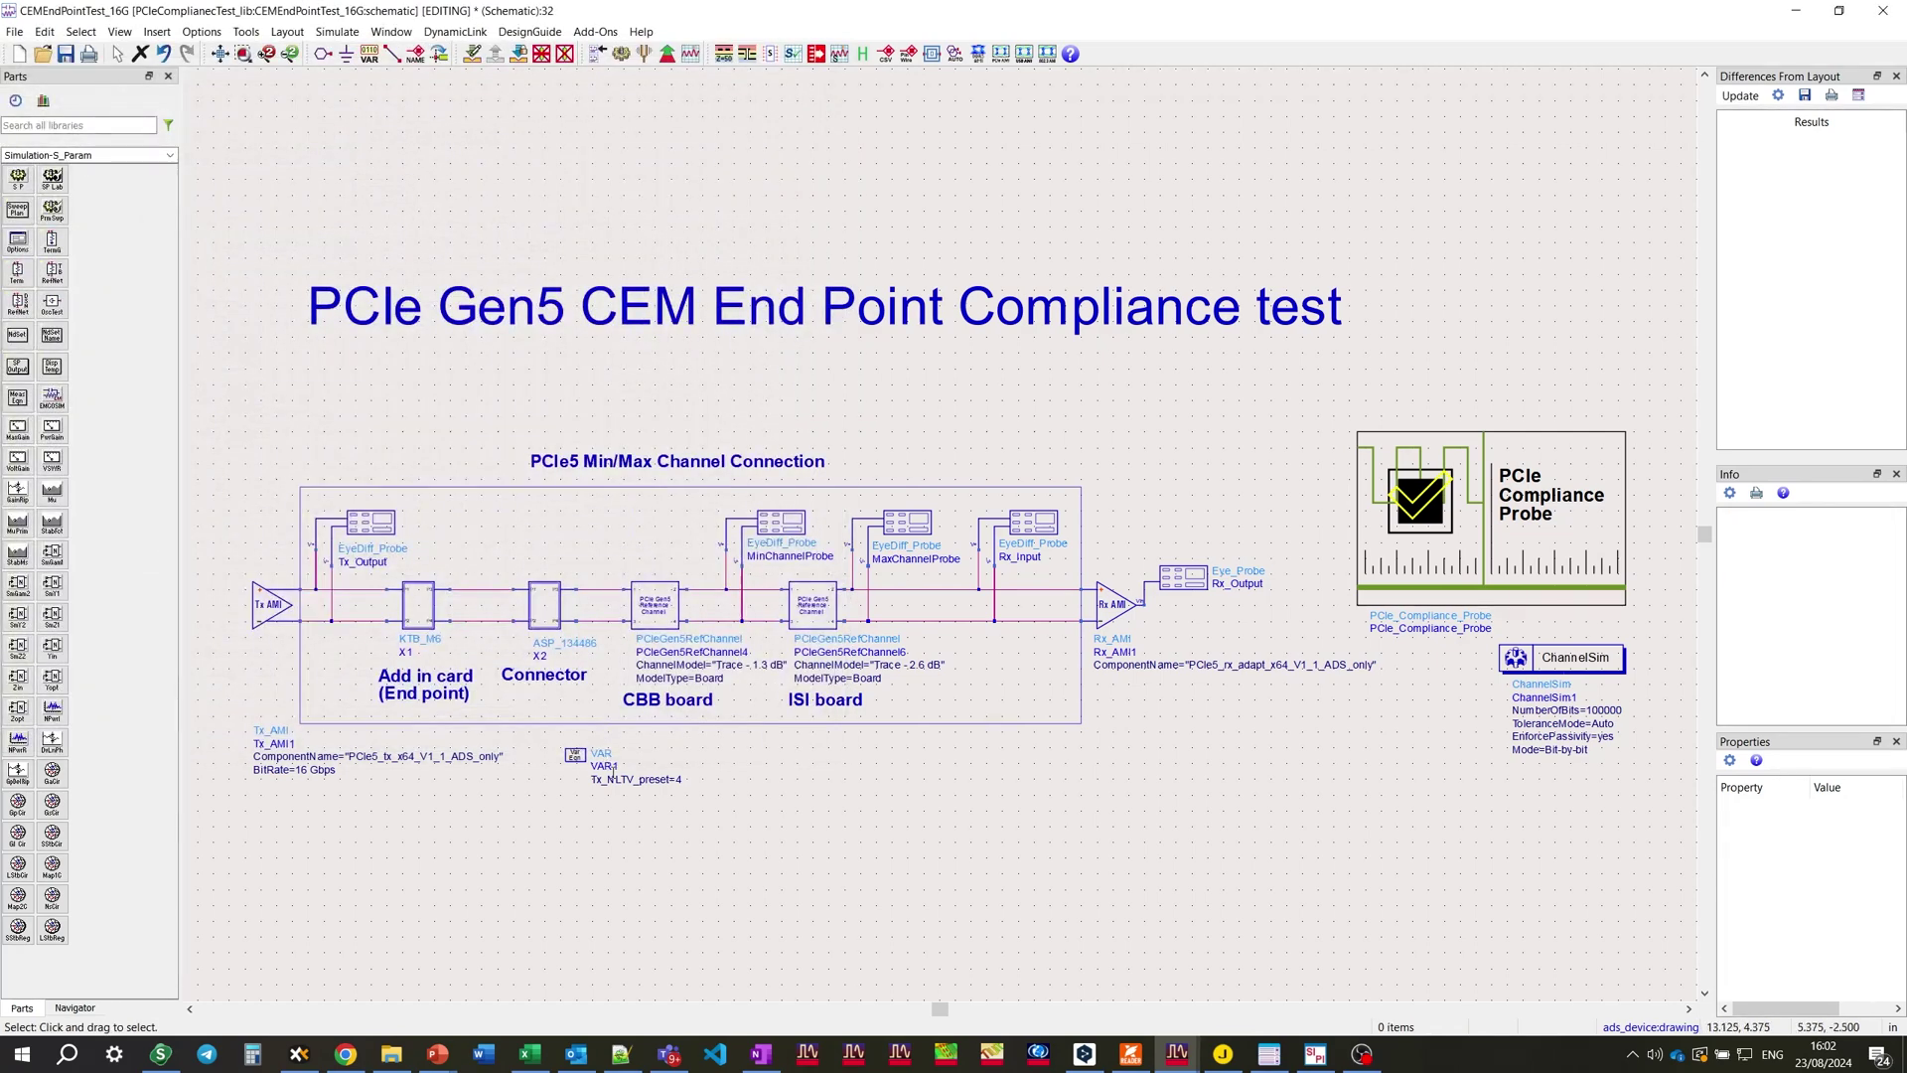
Step: Select the VAR1 block setting Tx_NLTV_preset to 4 and bring the receiver side into view
scroll(610, 767, up, 5)
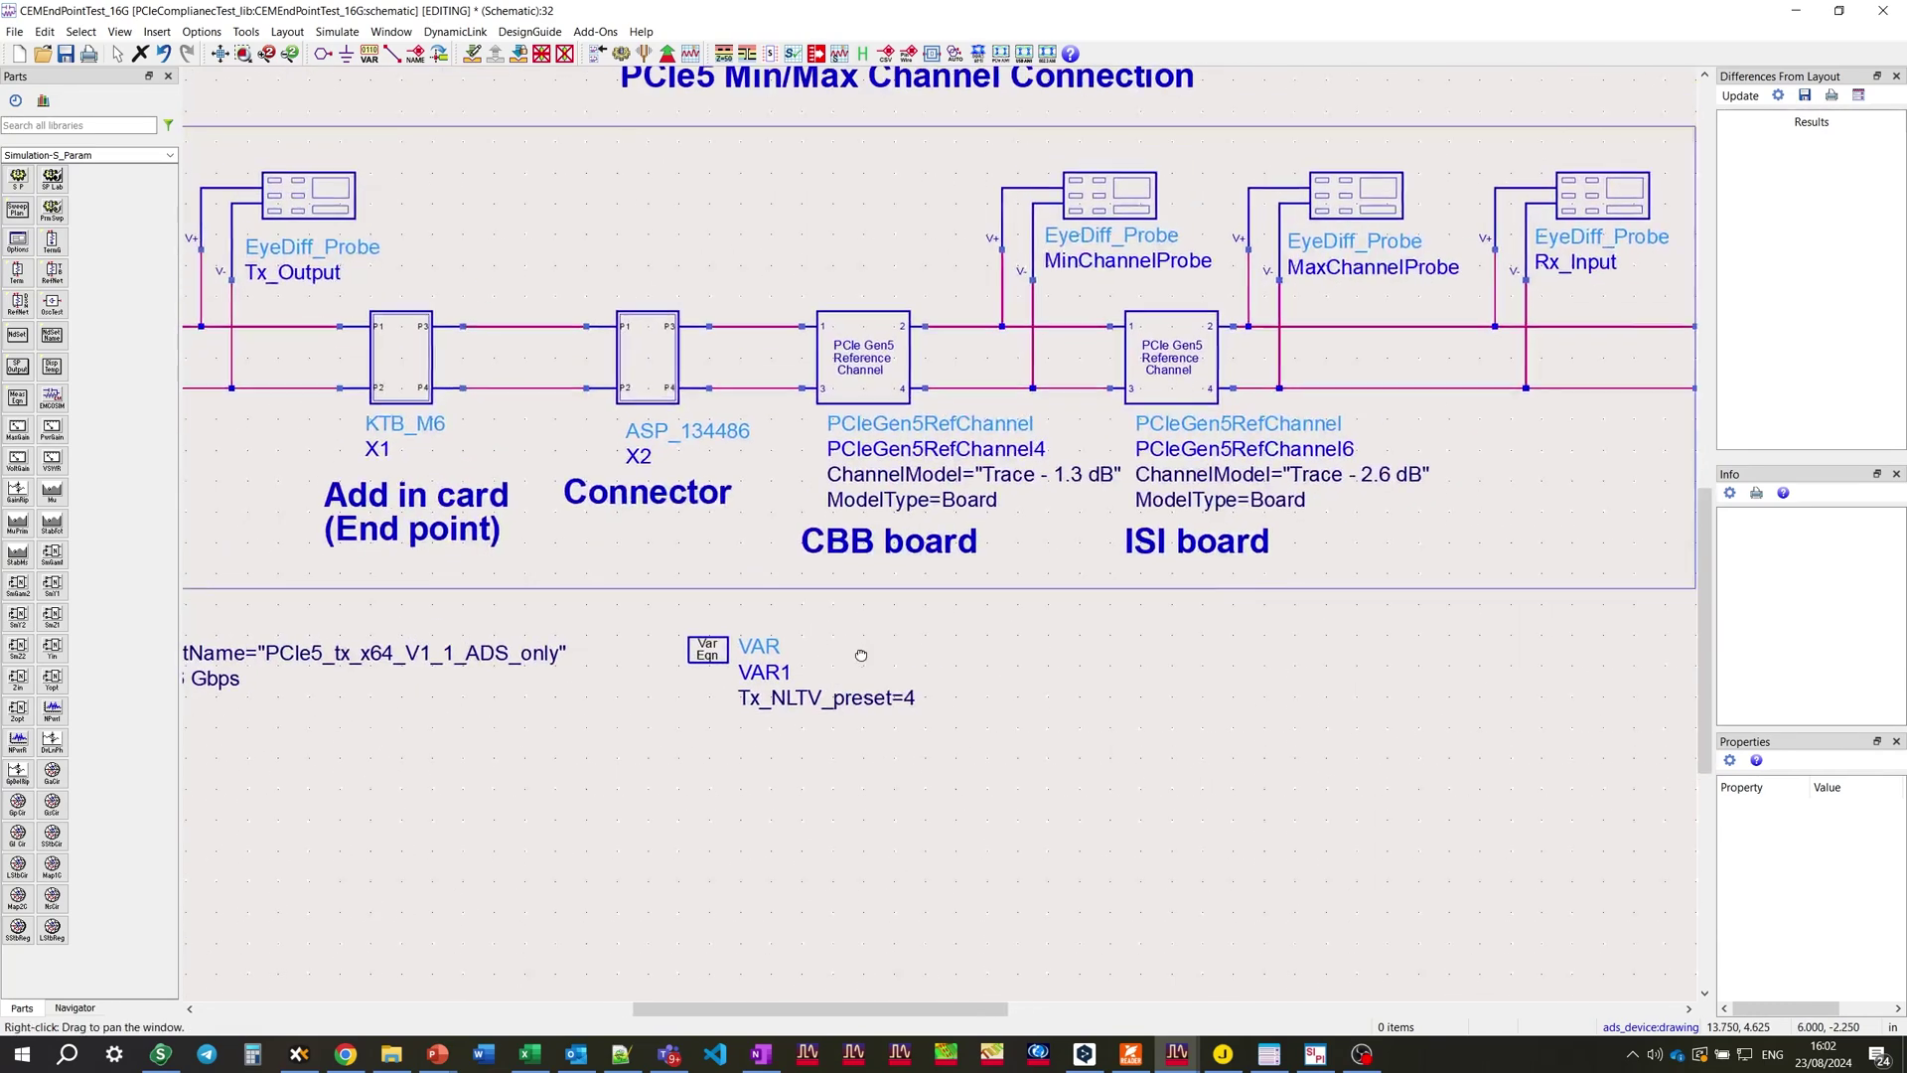
click(700, 654)
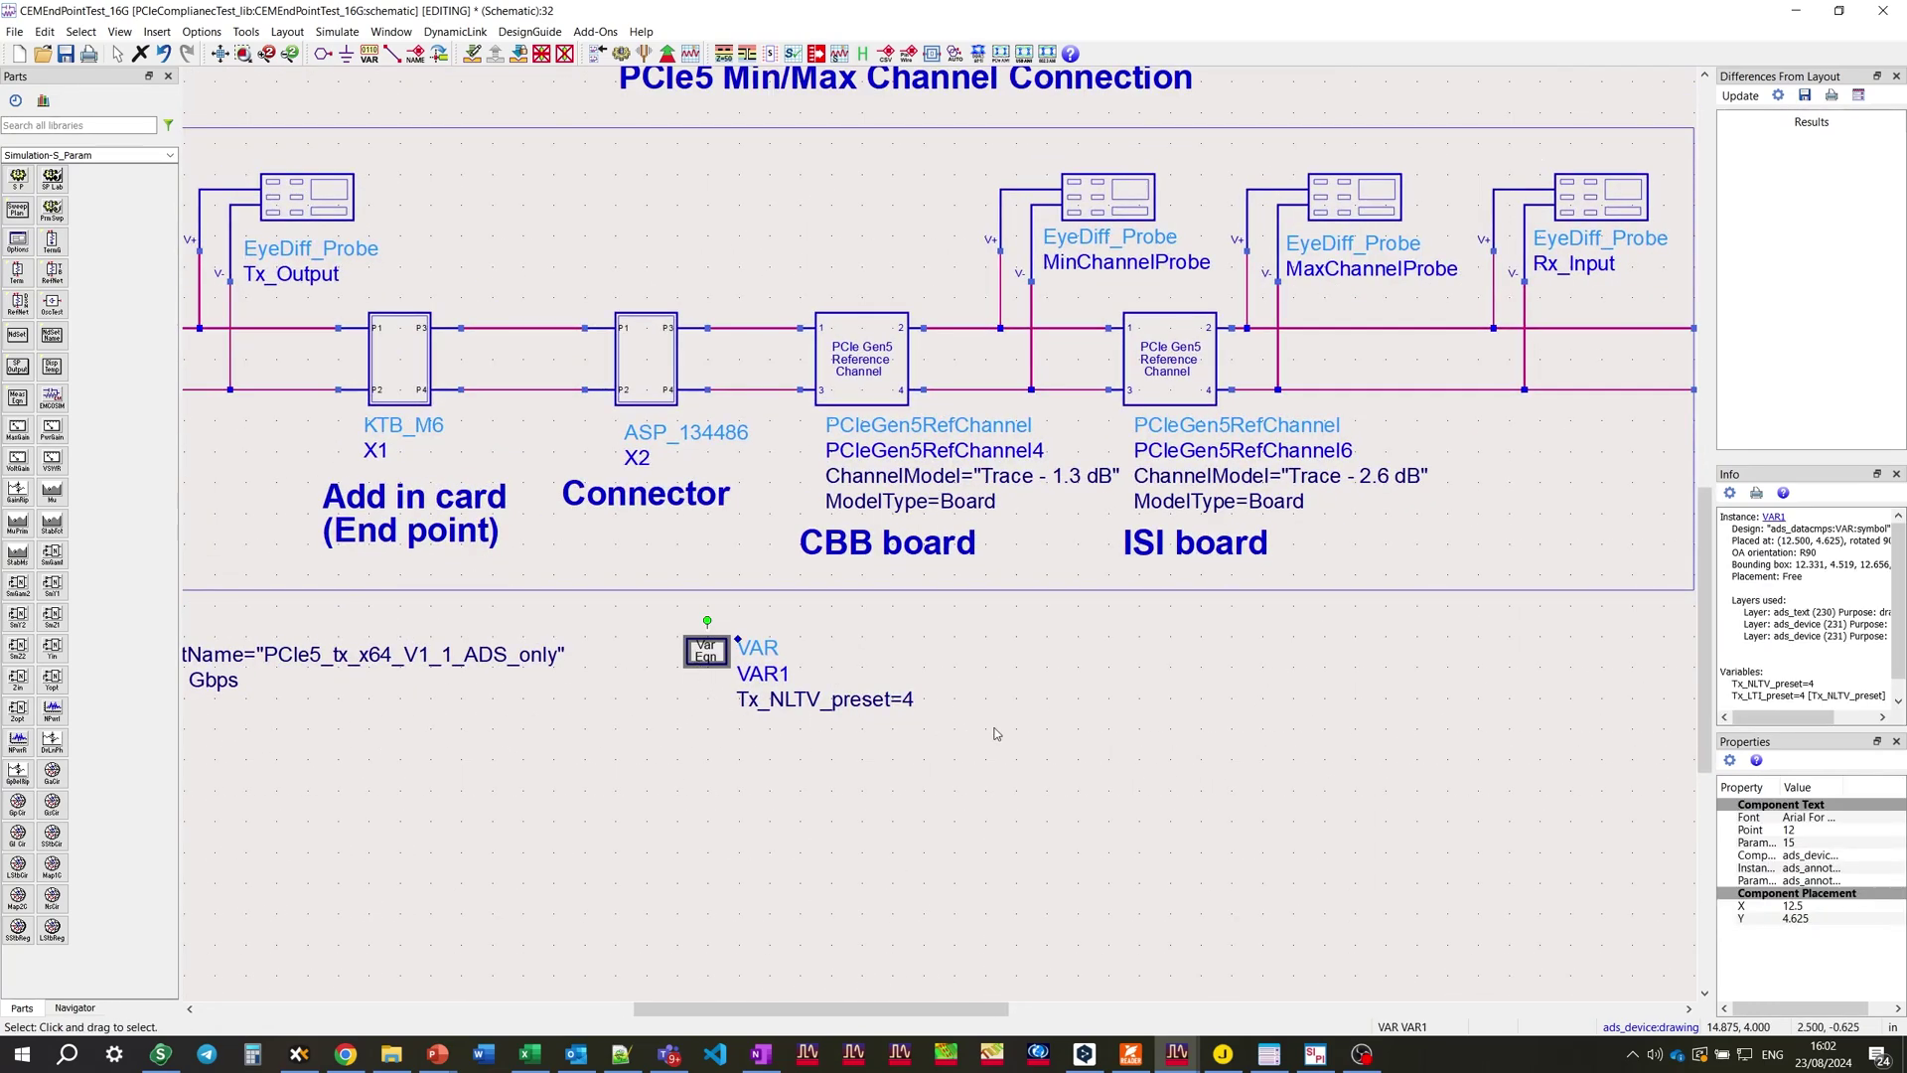
drag(1431, 329, 529, 475)
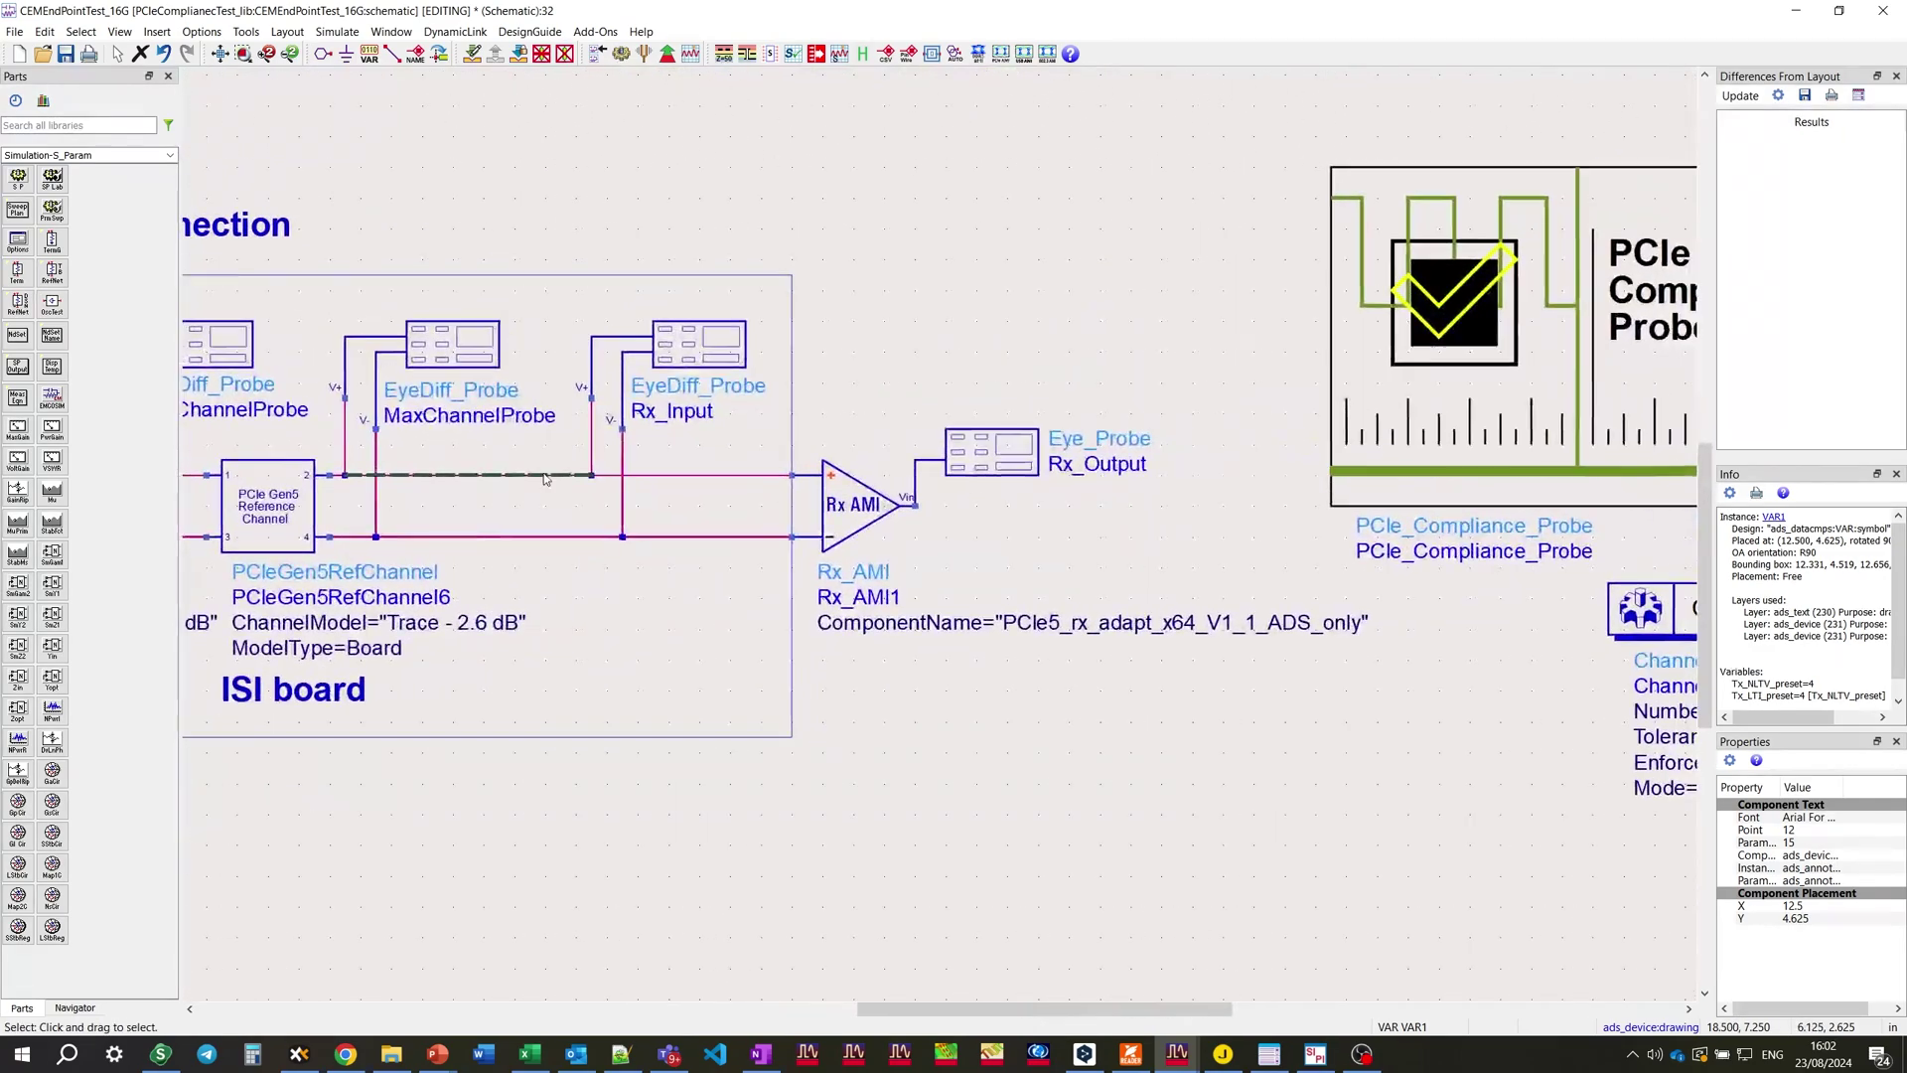
double_click(880, 513)
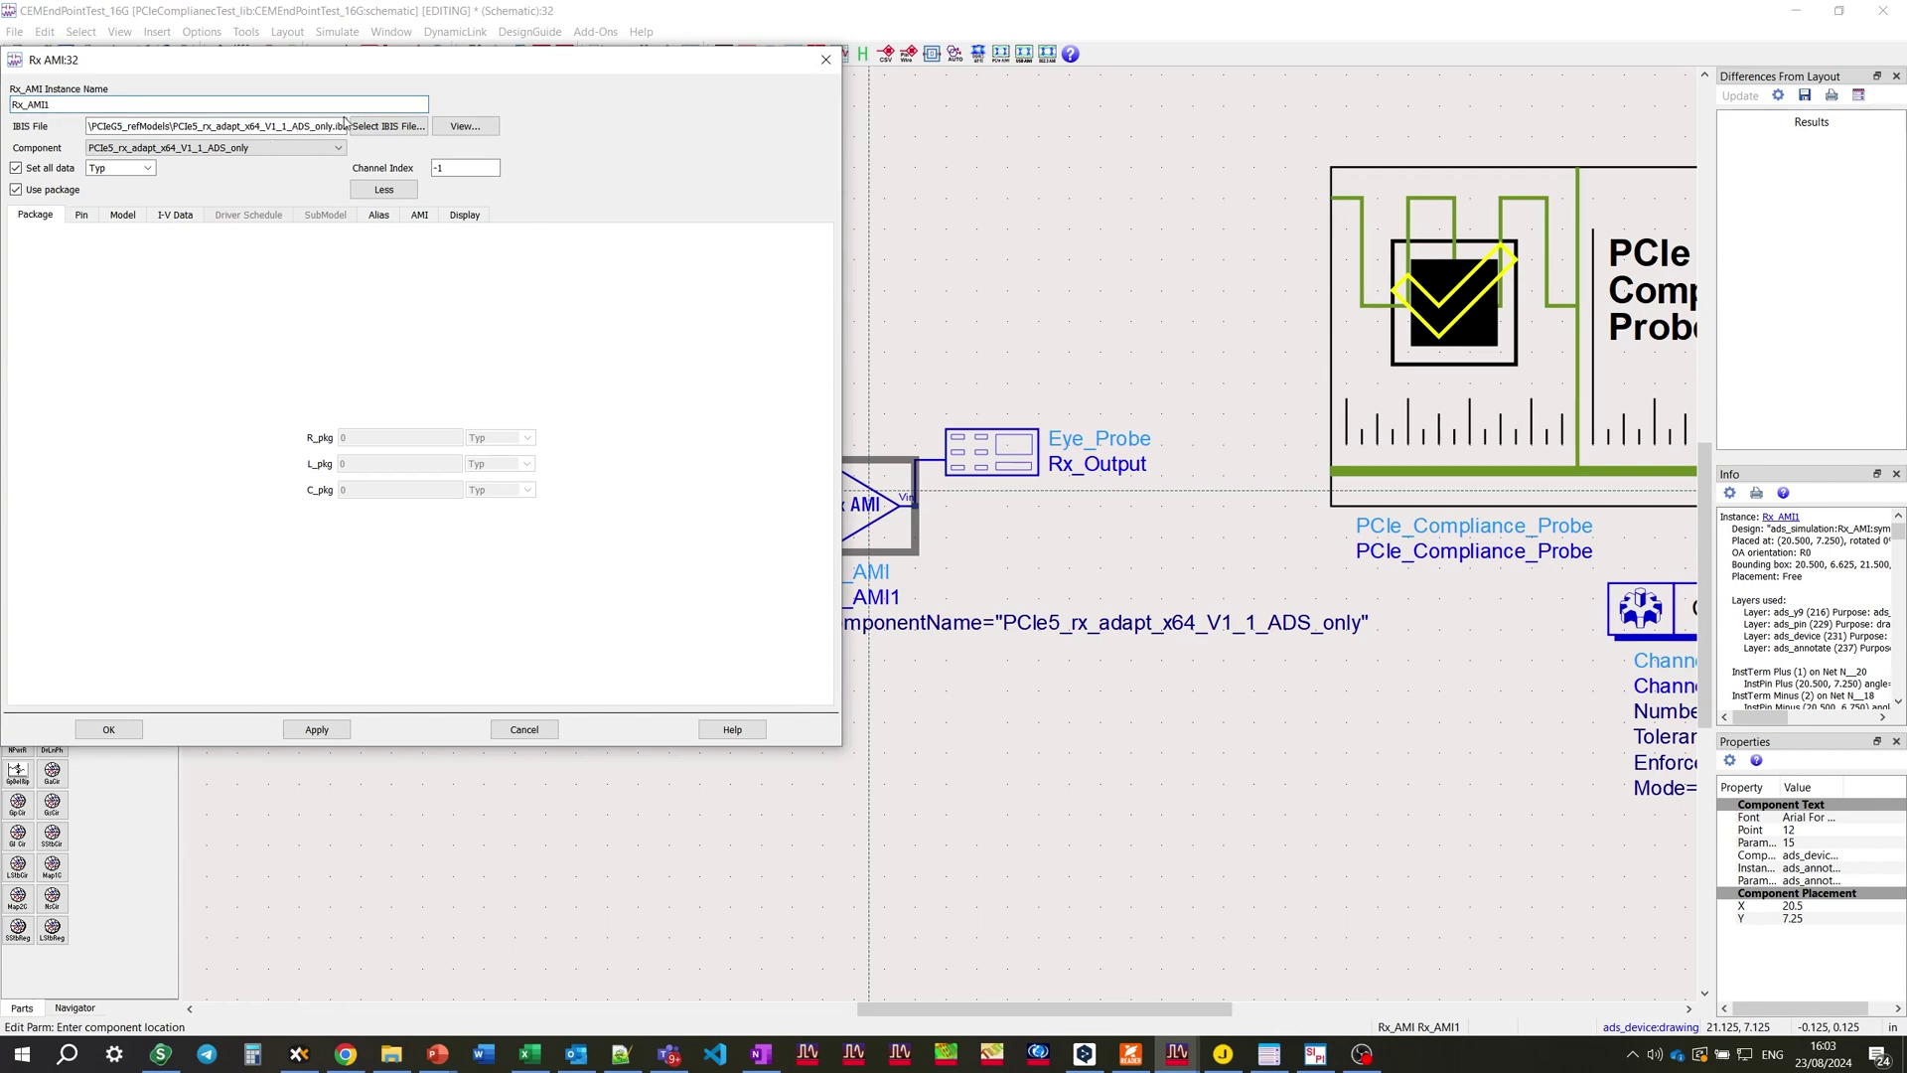
click(422, 217)
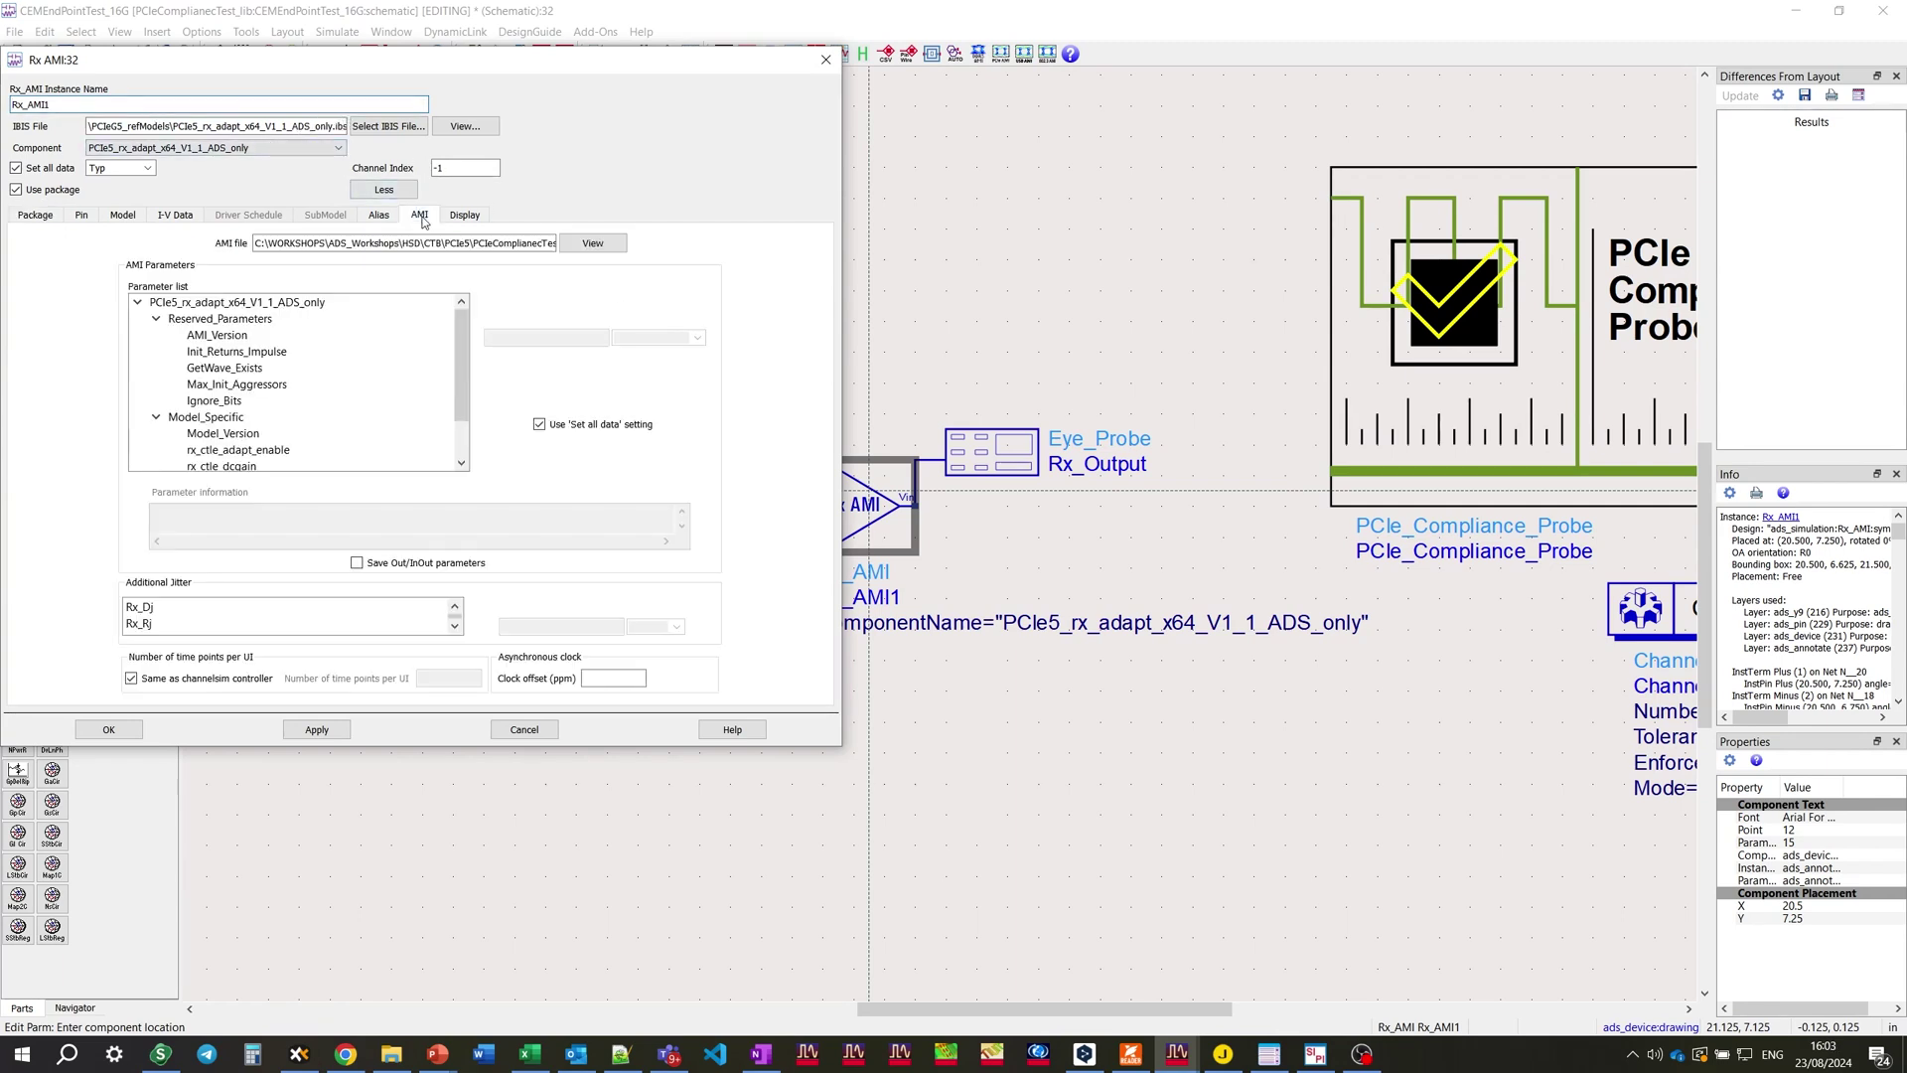
scroll(329, 385, down, 1)
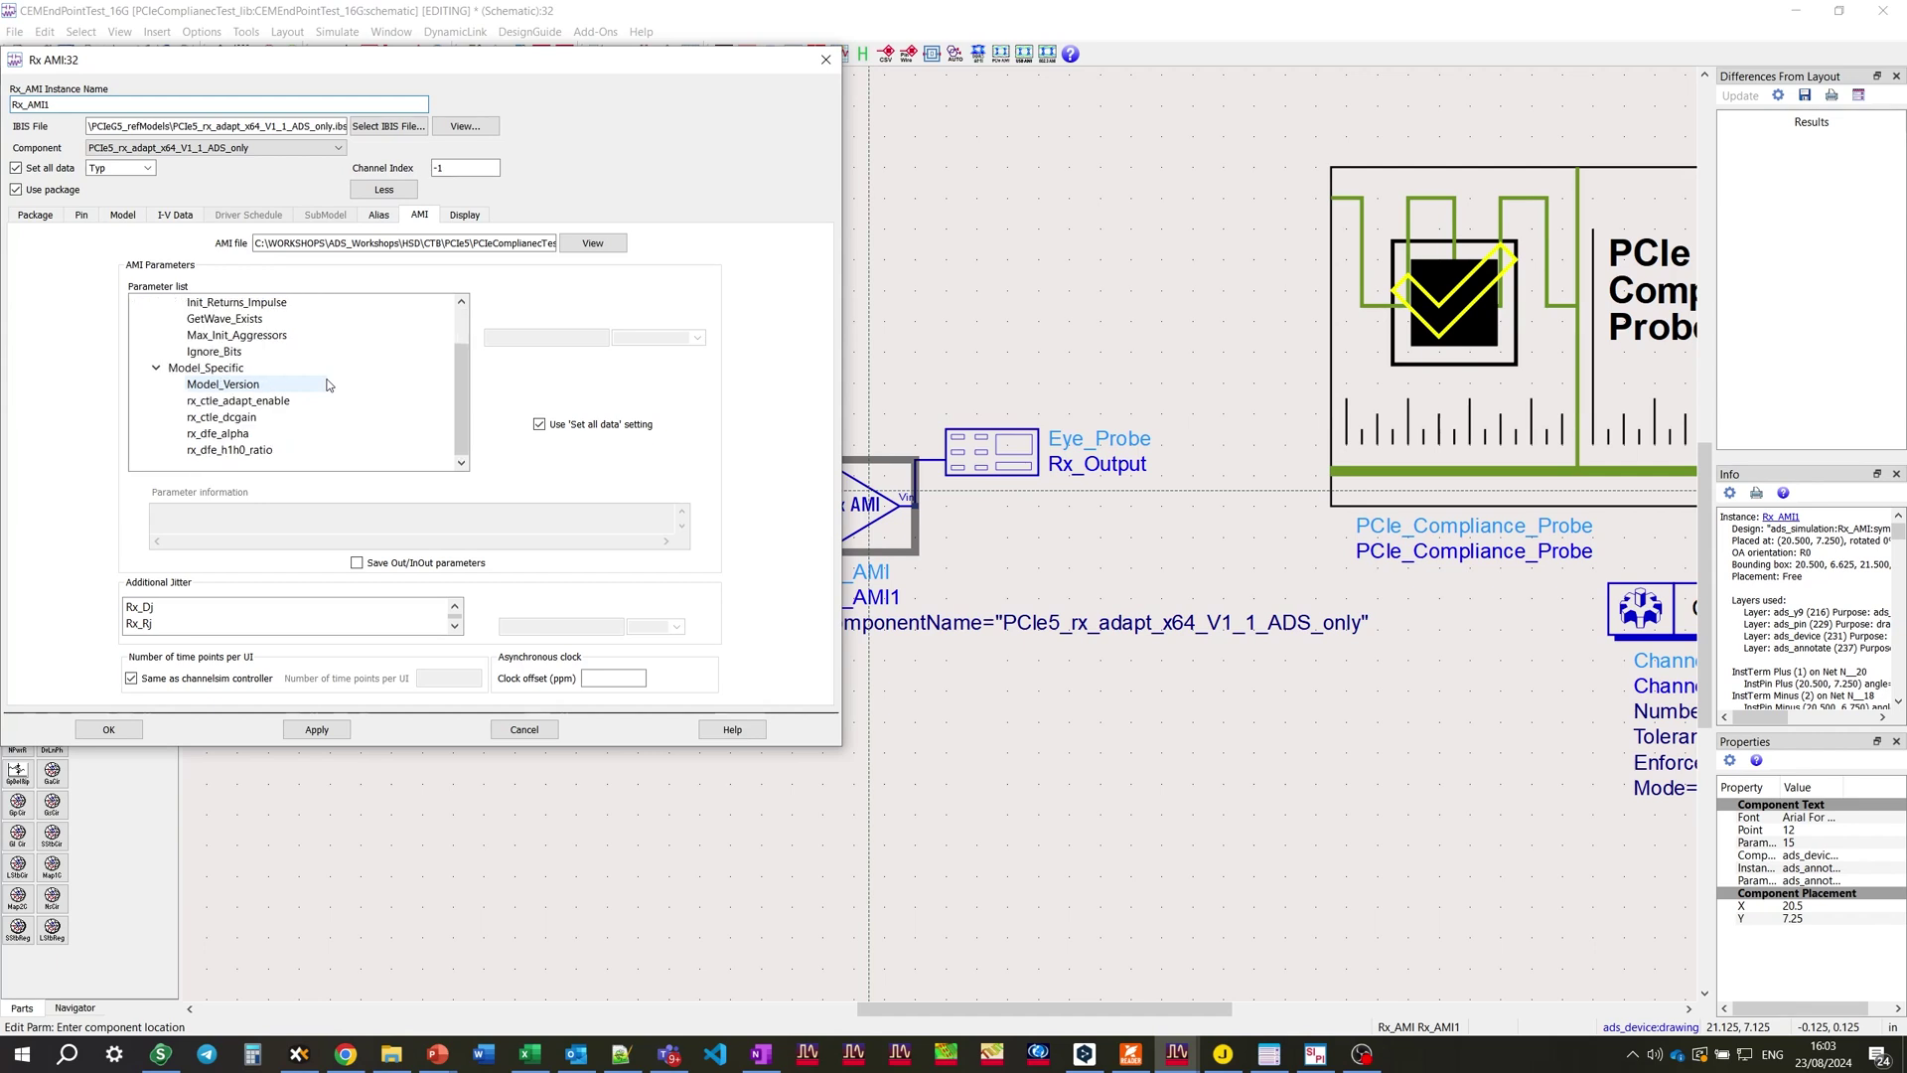
click(242, 405)
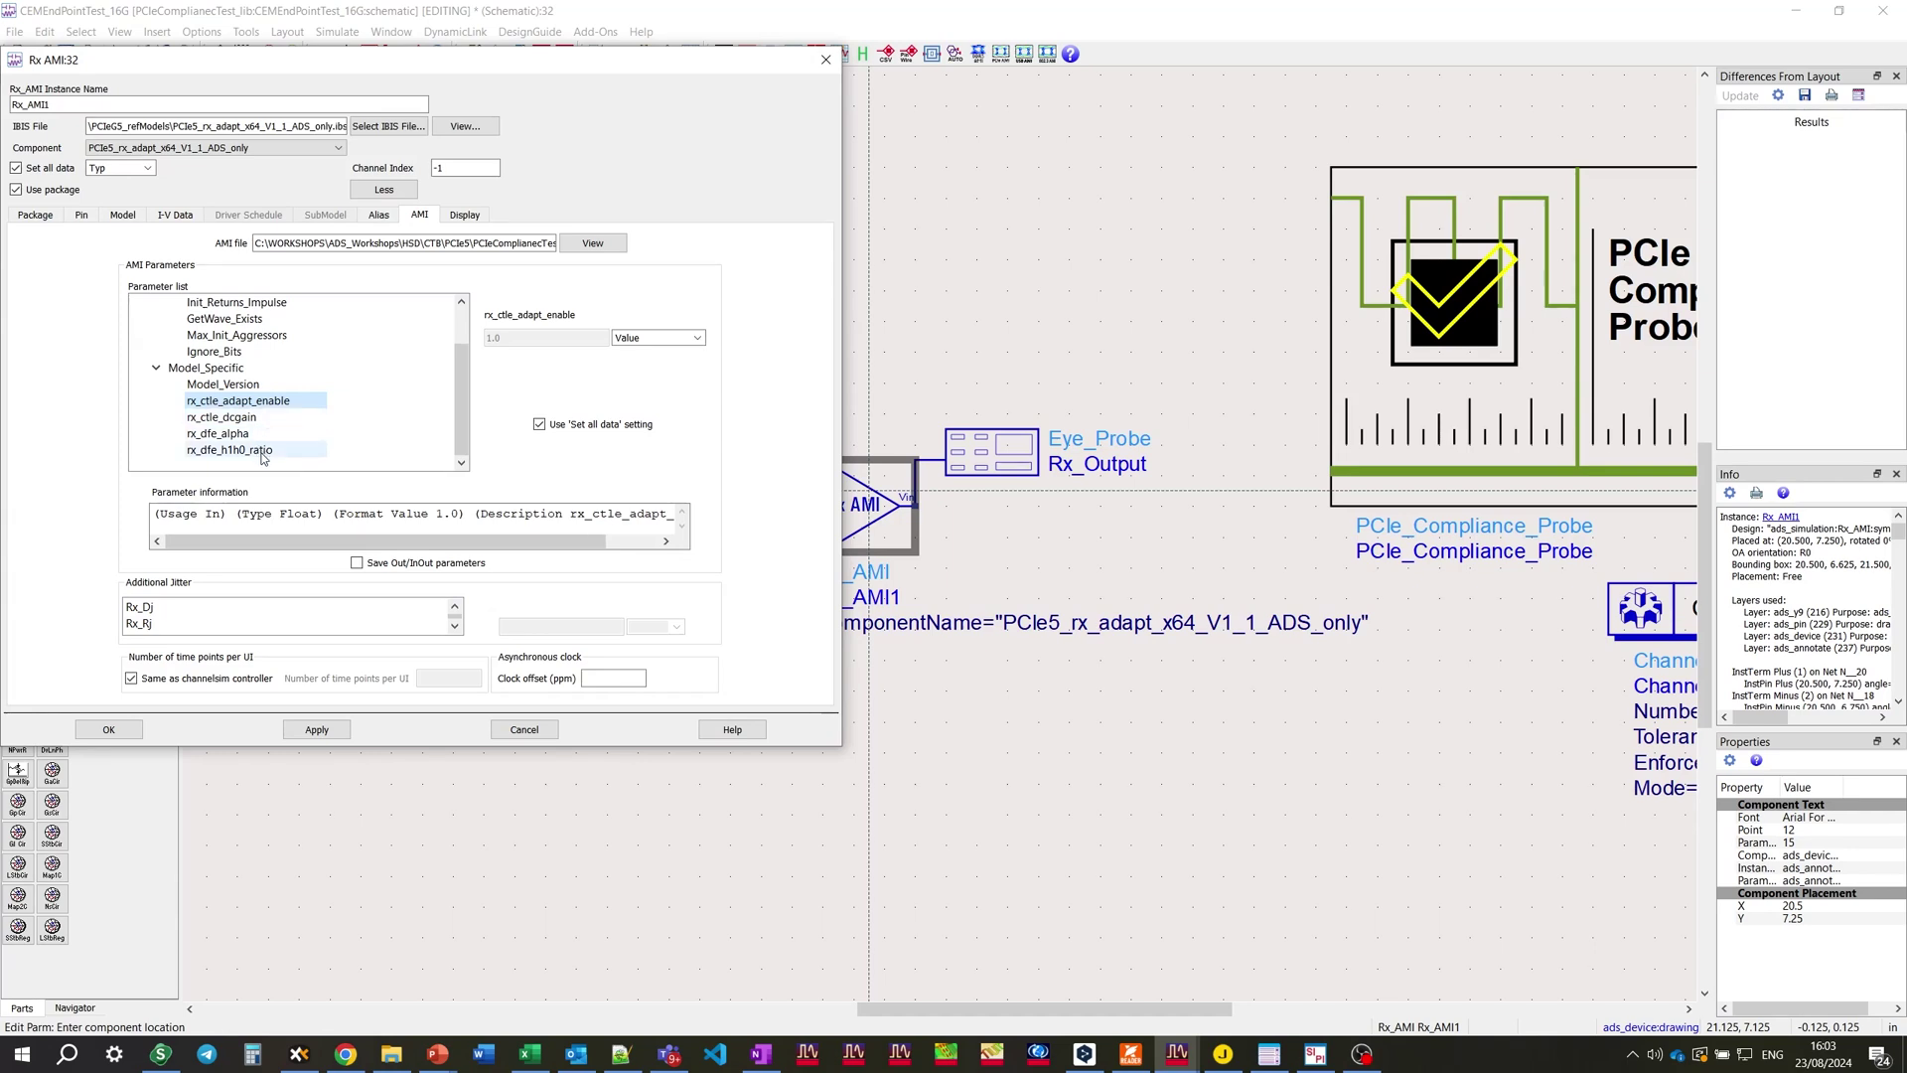
click(114, 734)
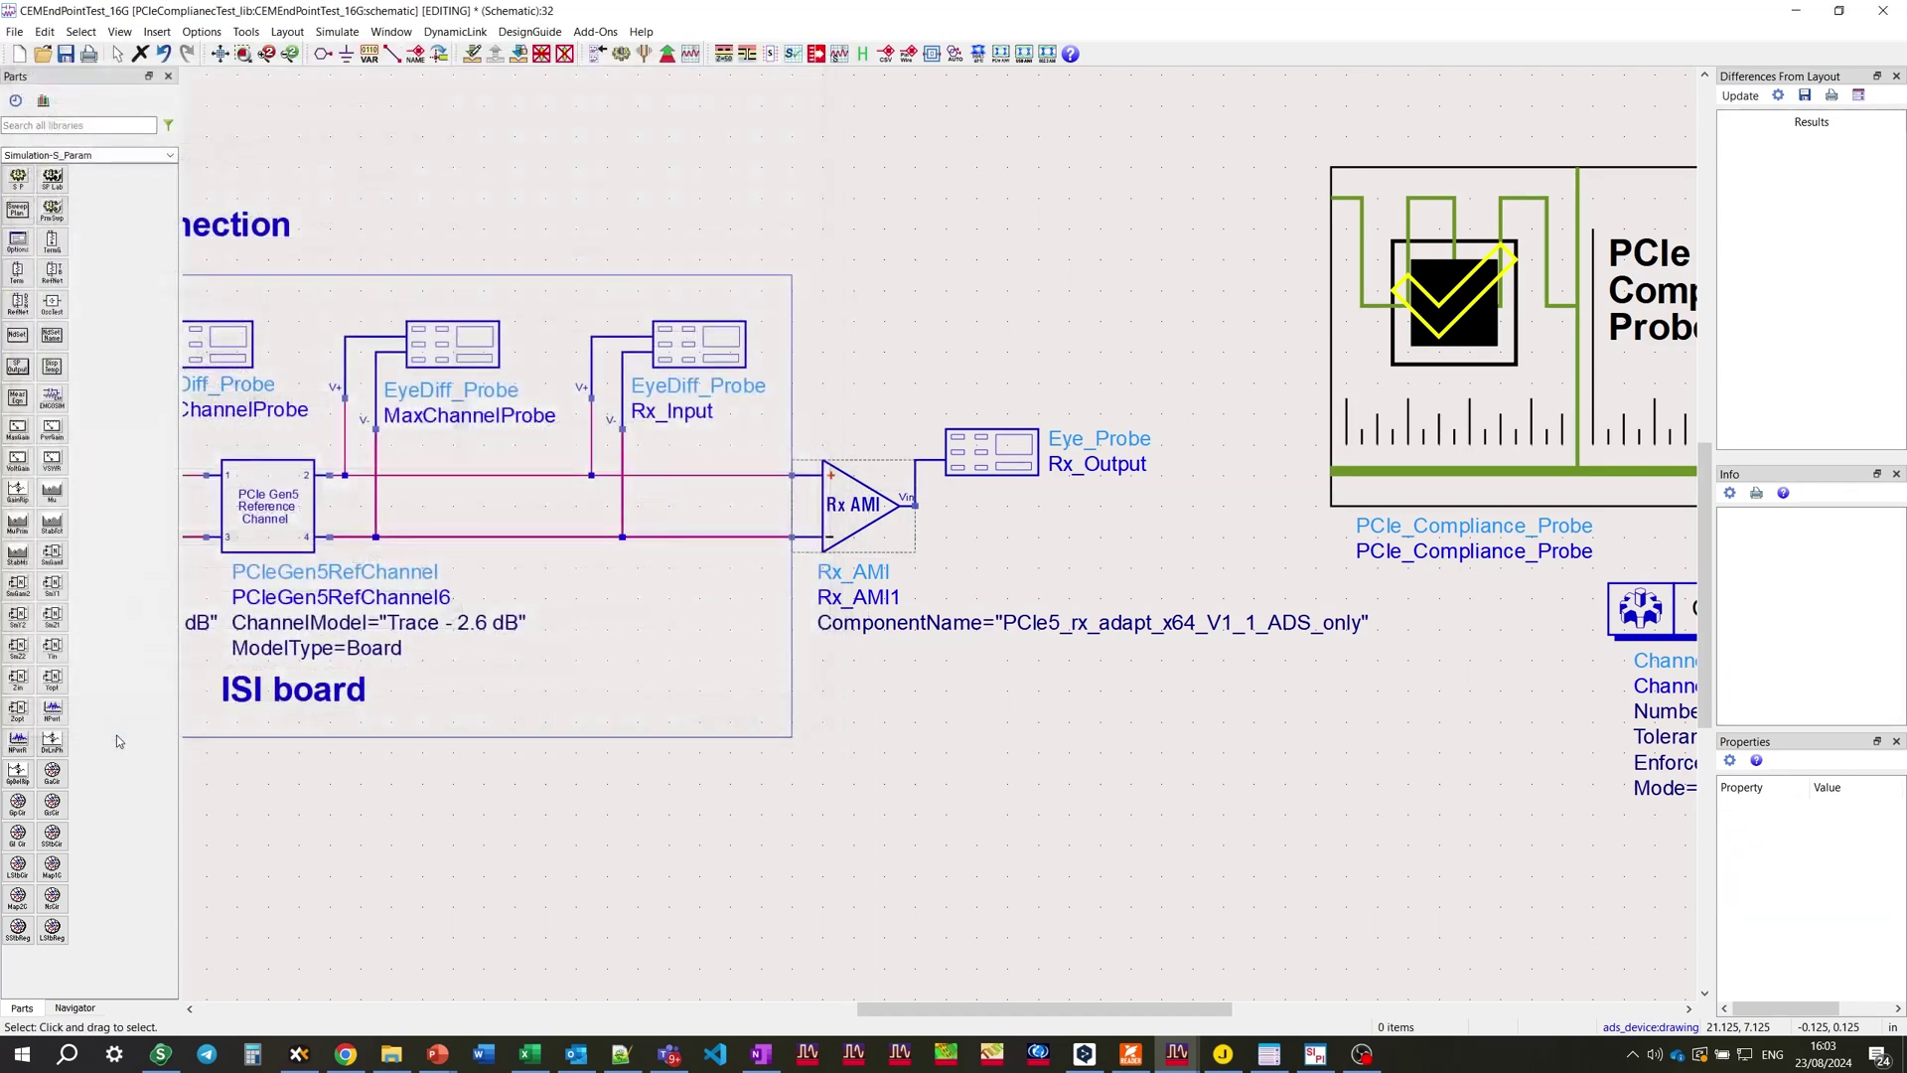
Step: Fit the whole PCIe Gen5 CEM End Point Compliance schematic in view
click(217, 55)
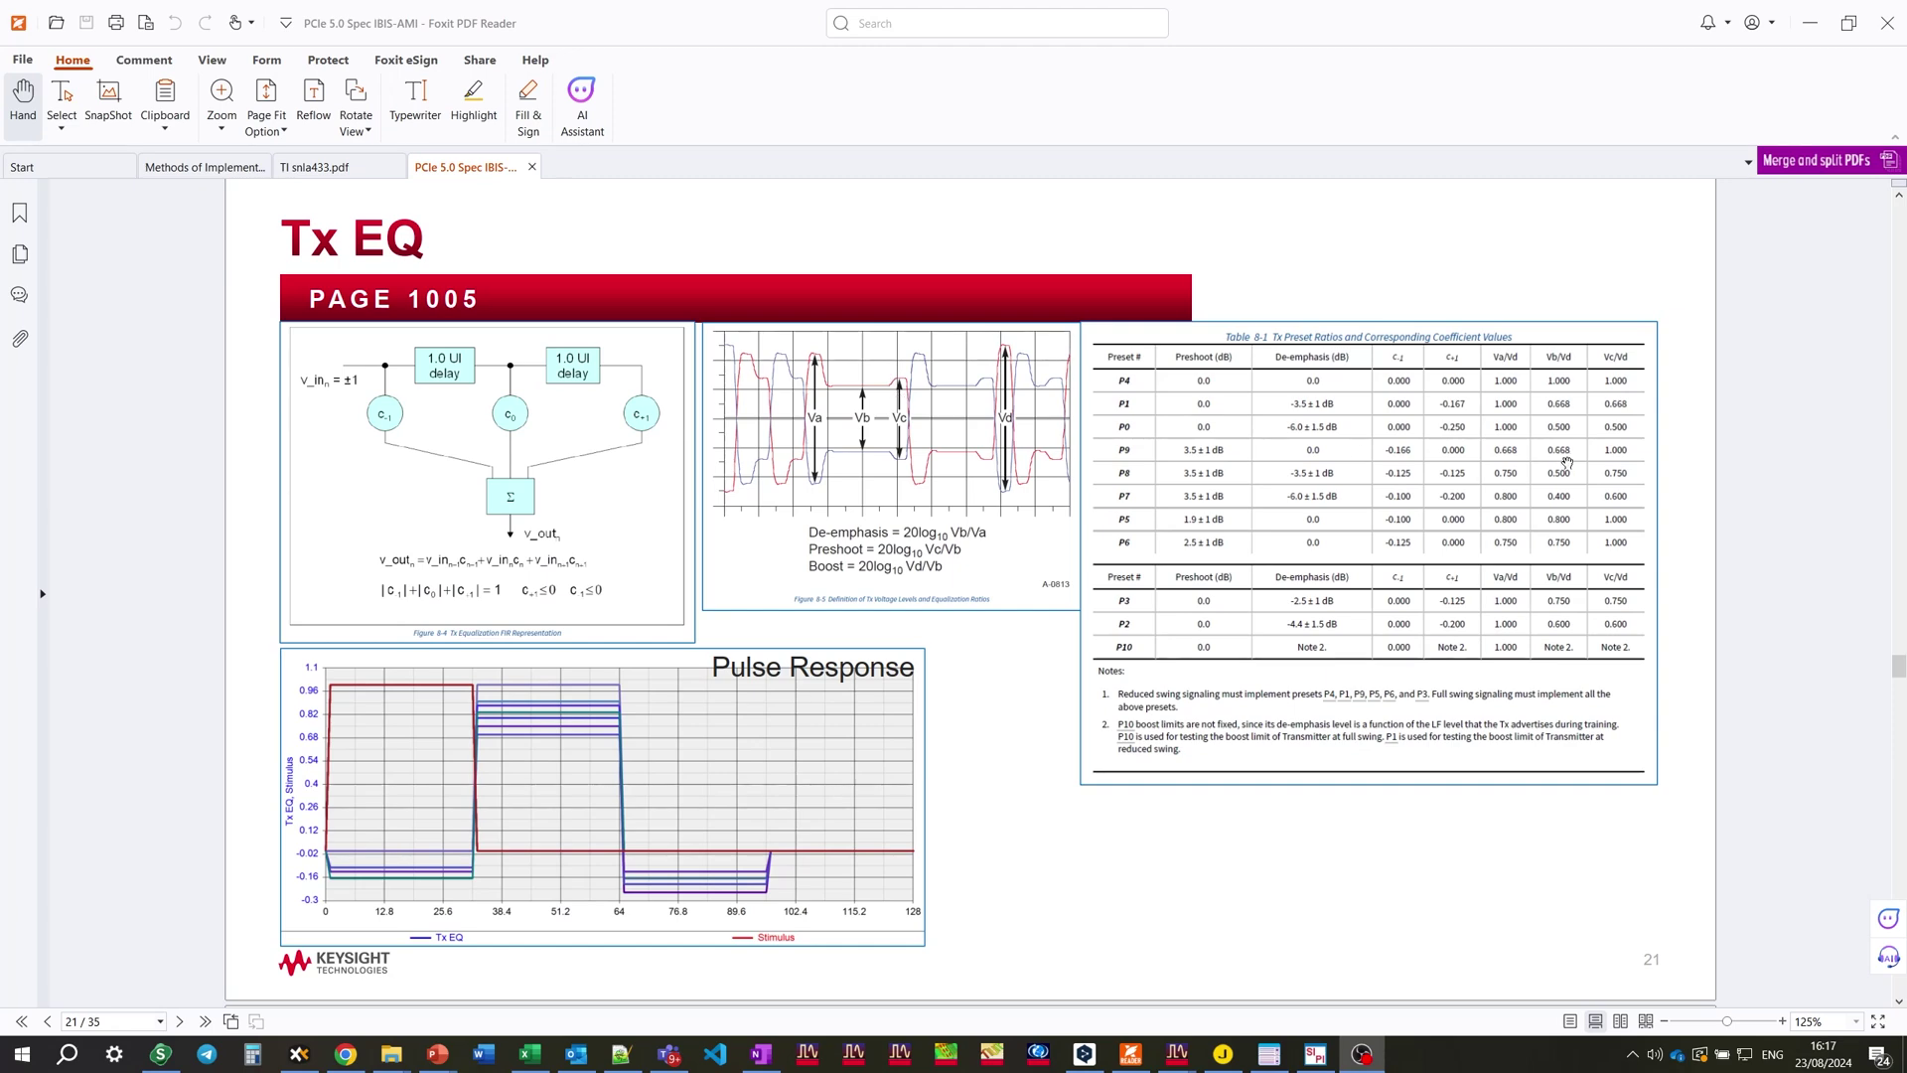
scroll(1507, 426, up, 5)
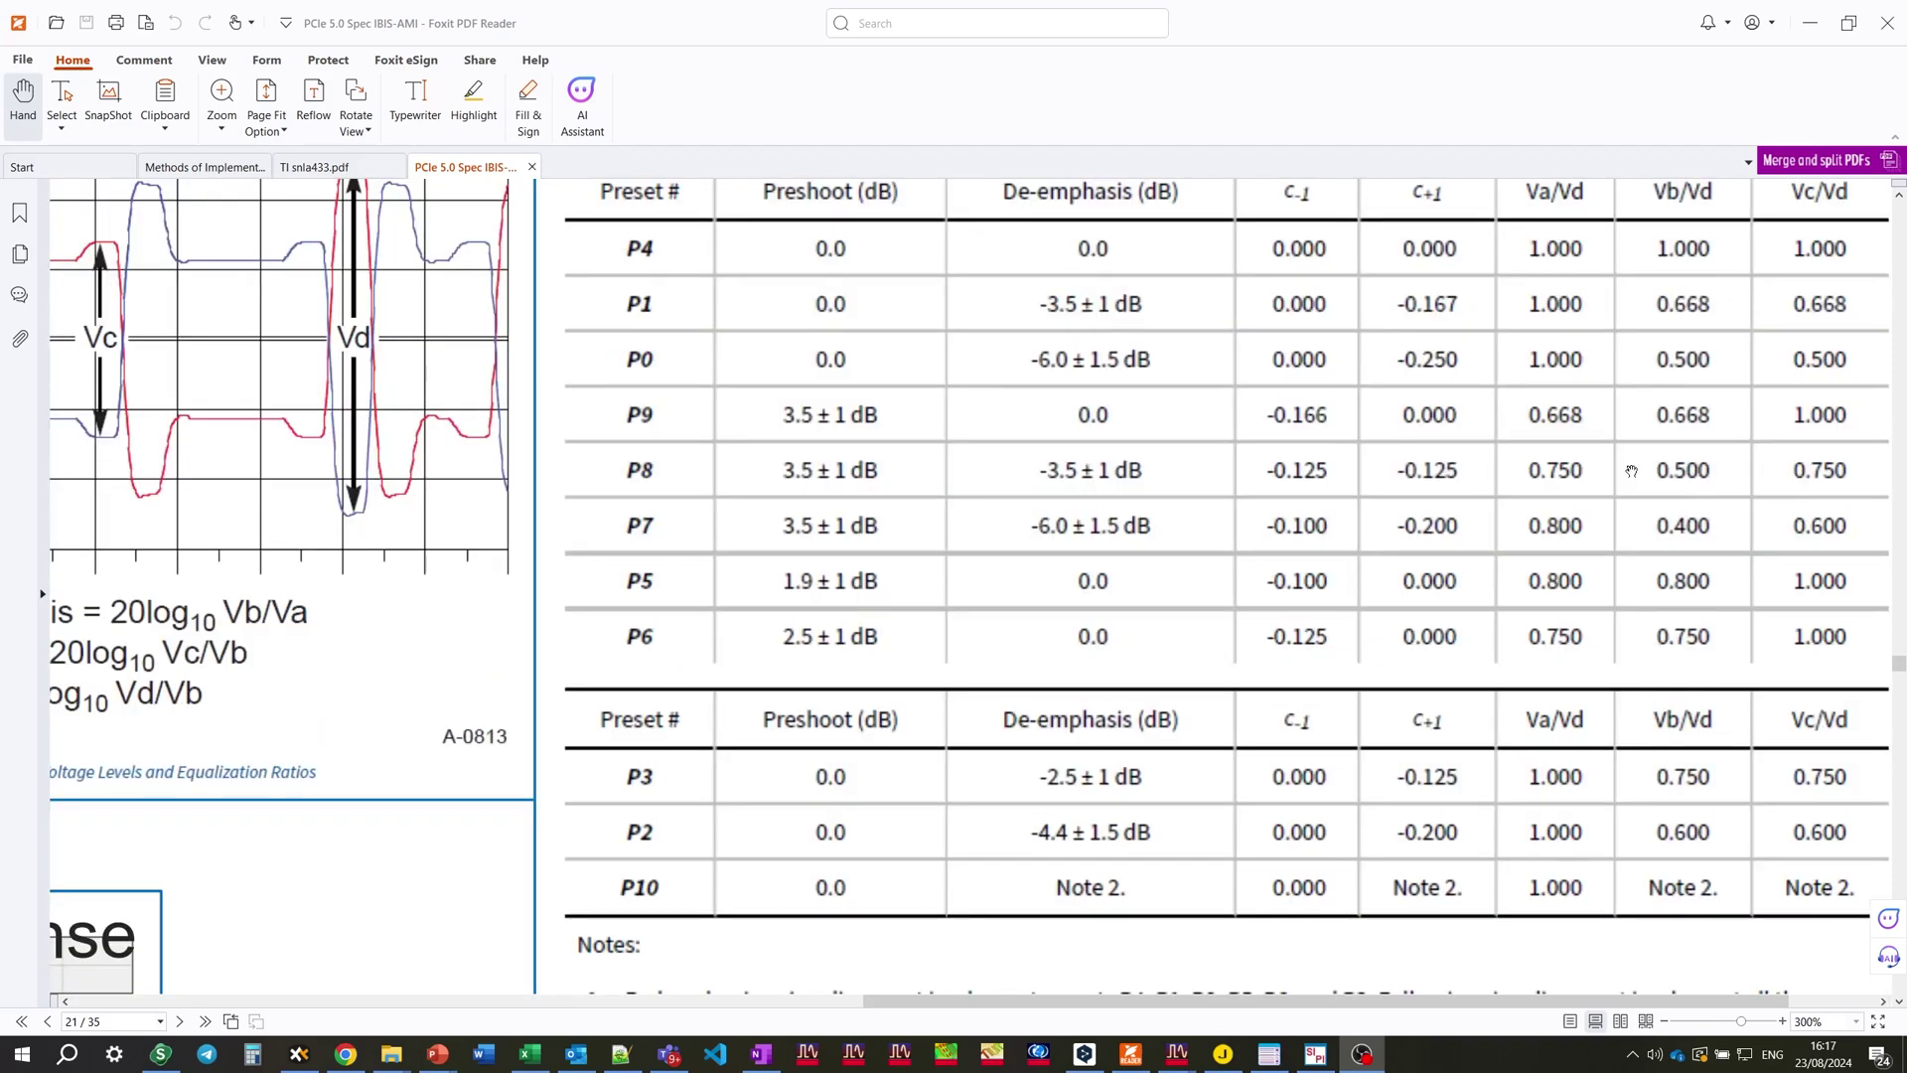
scroll(1629, 472, up, 3)
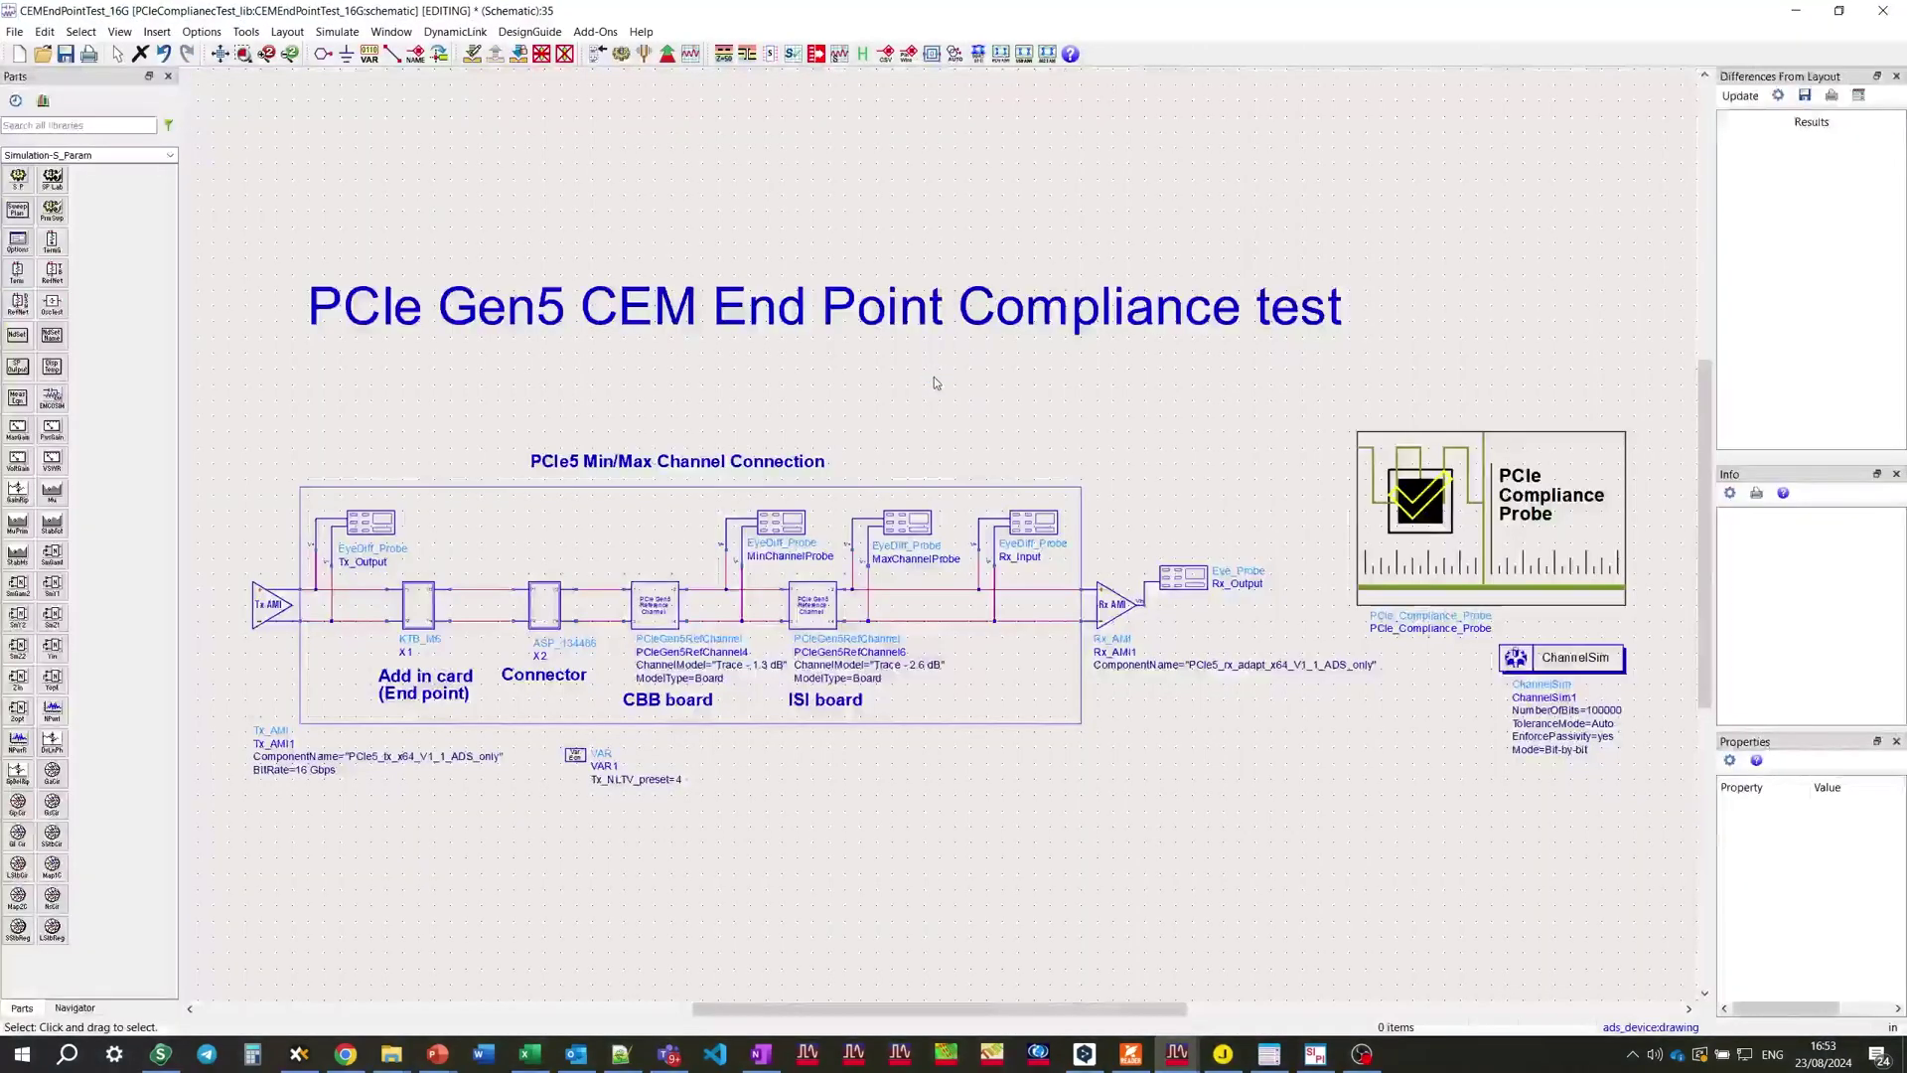
scroll(938, 536, up, 2)
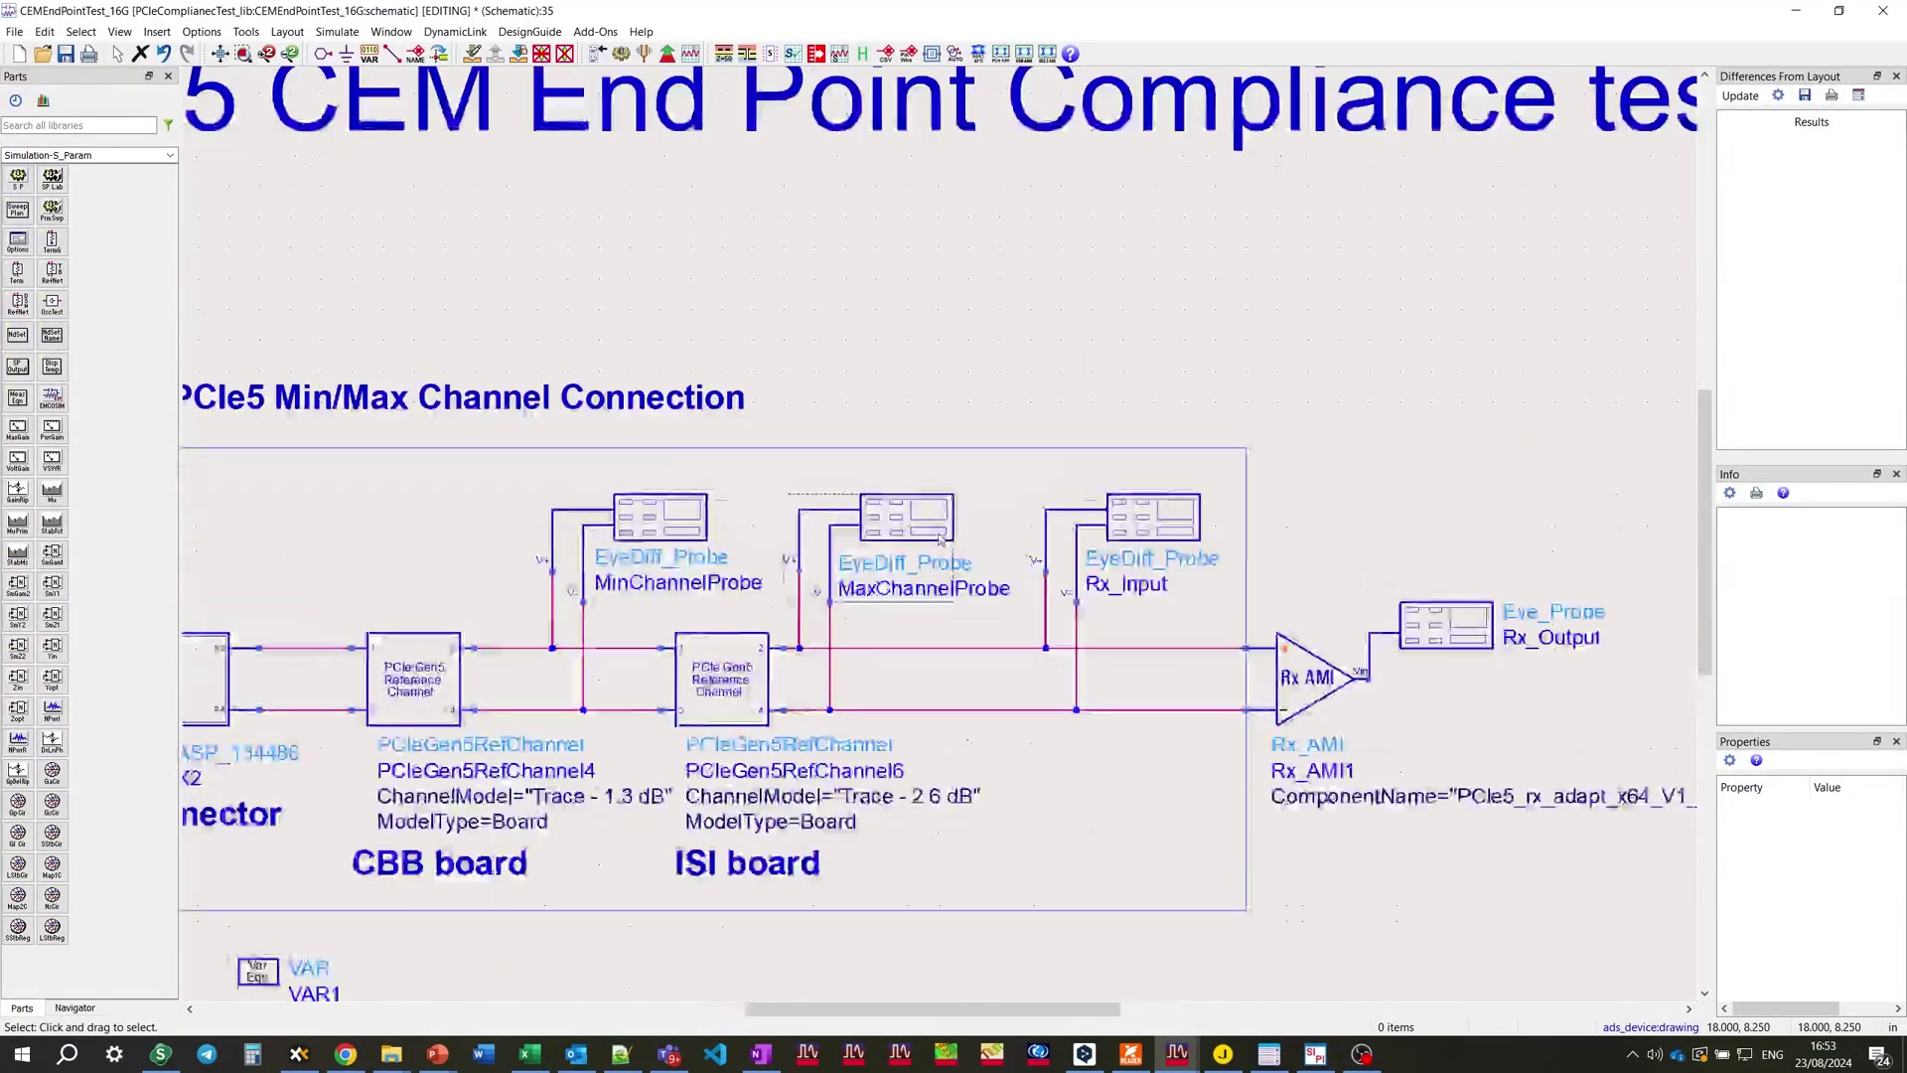
scroll(940, 538, up, 2)
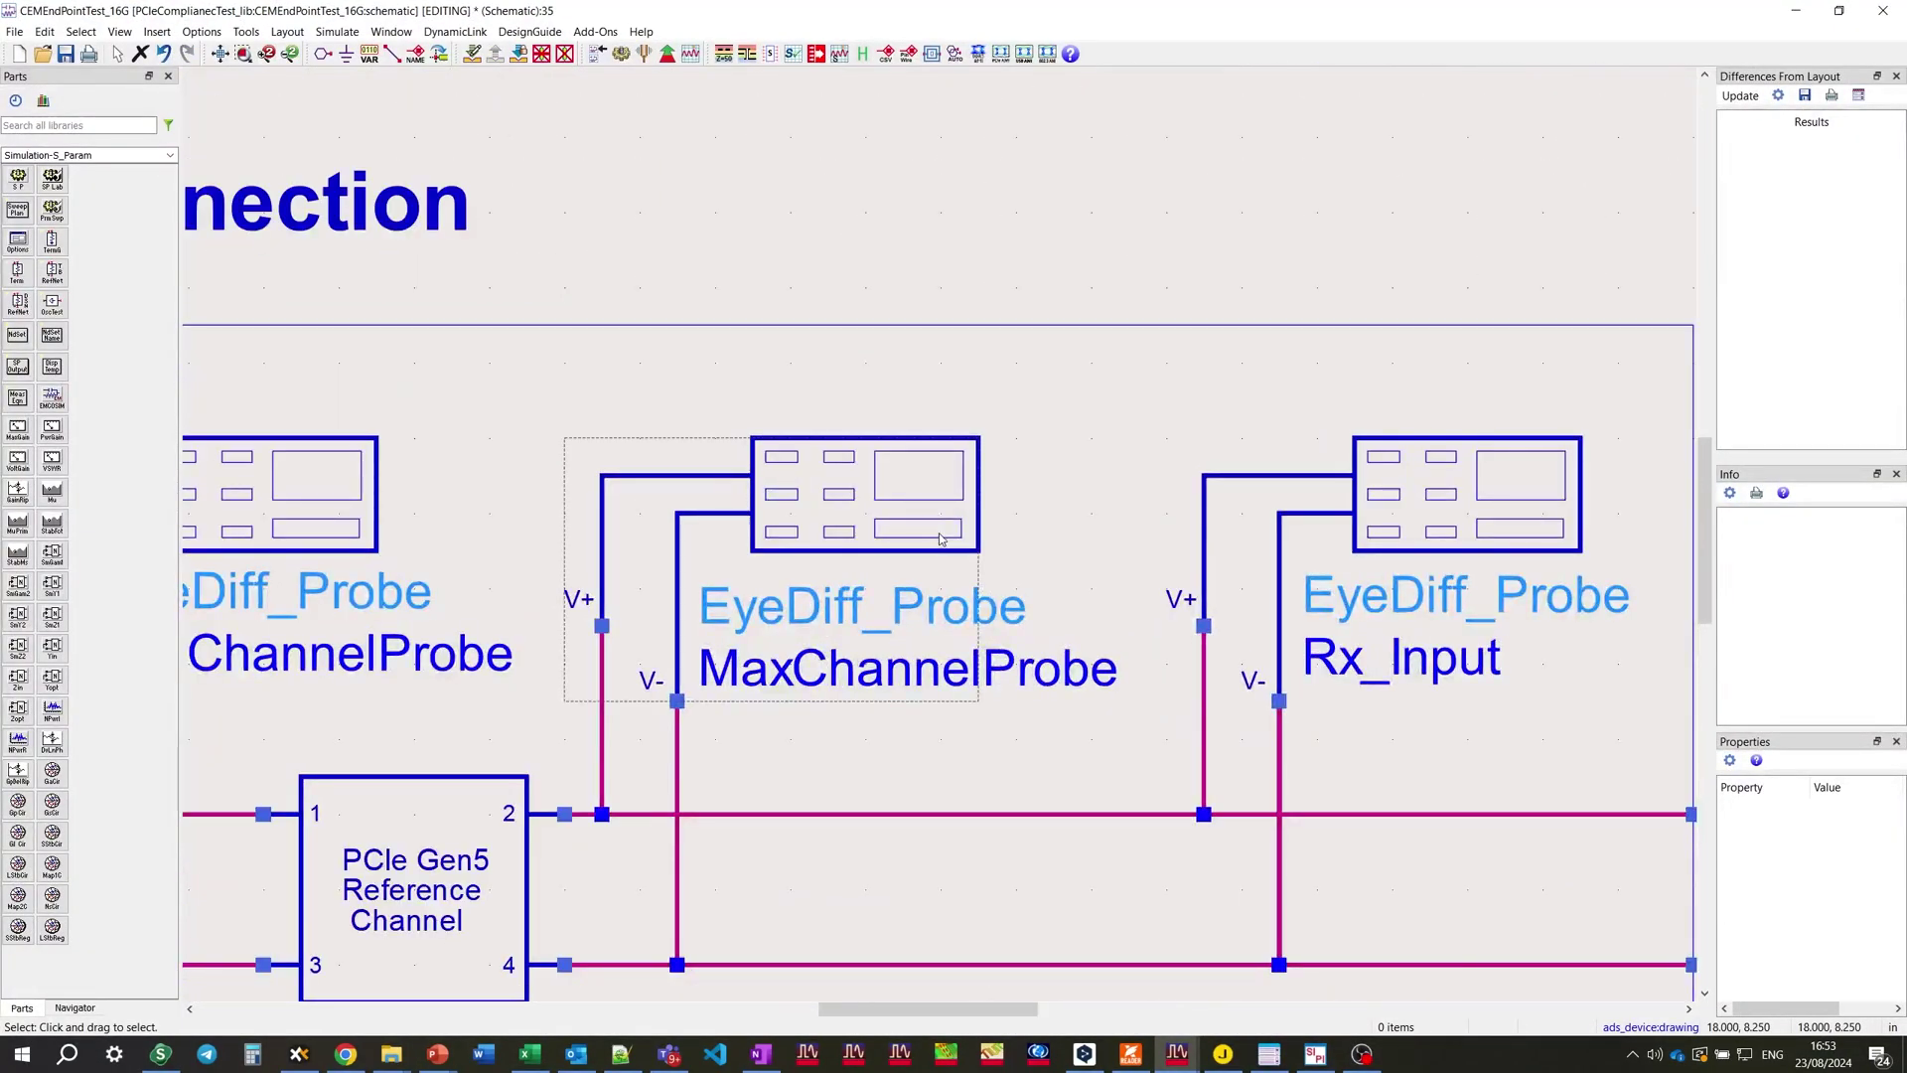
click(939, 532)
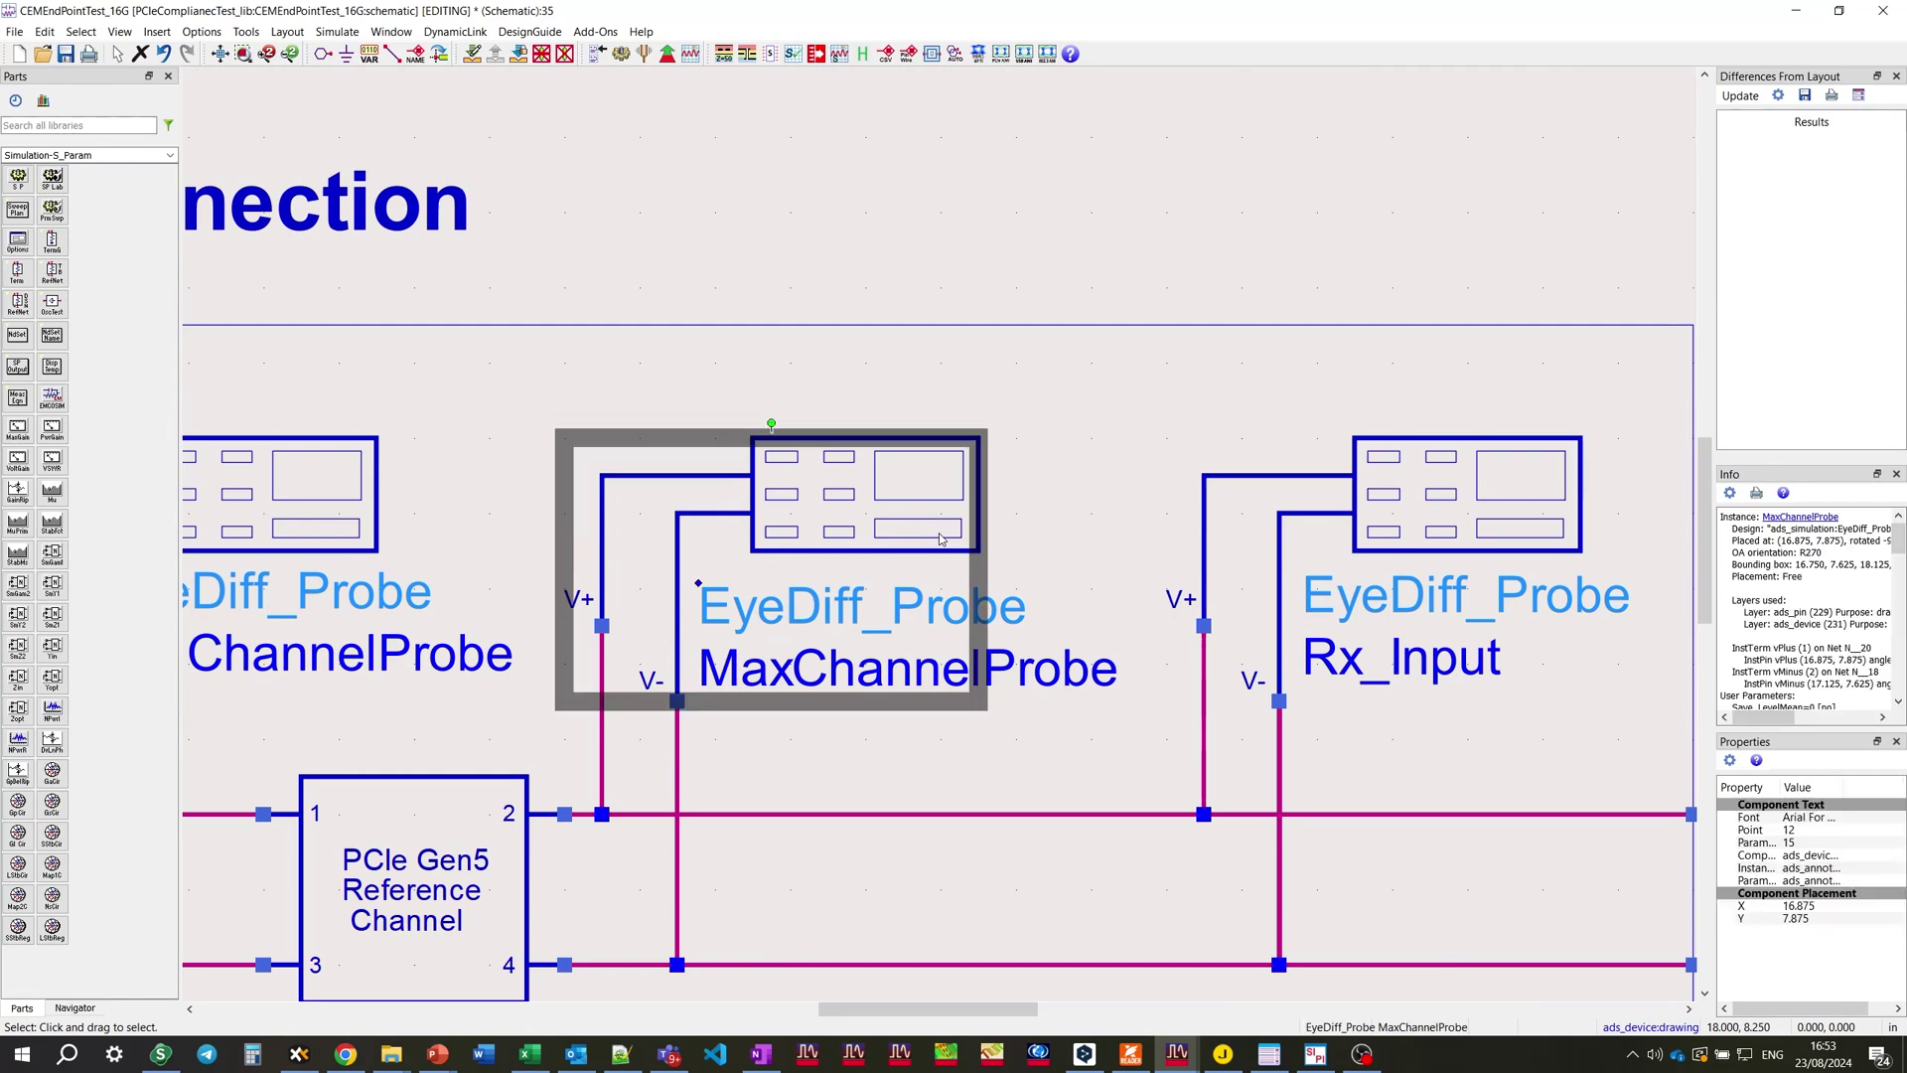
double_click(939, 533)
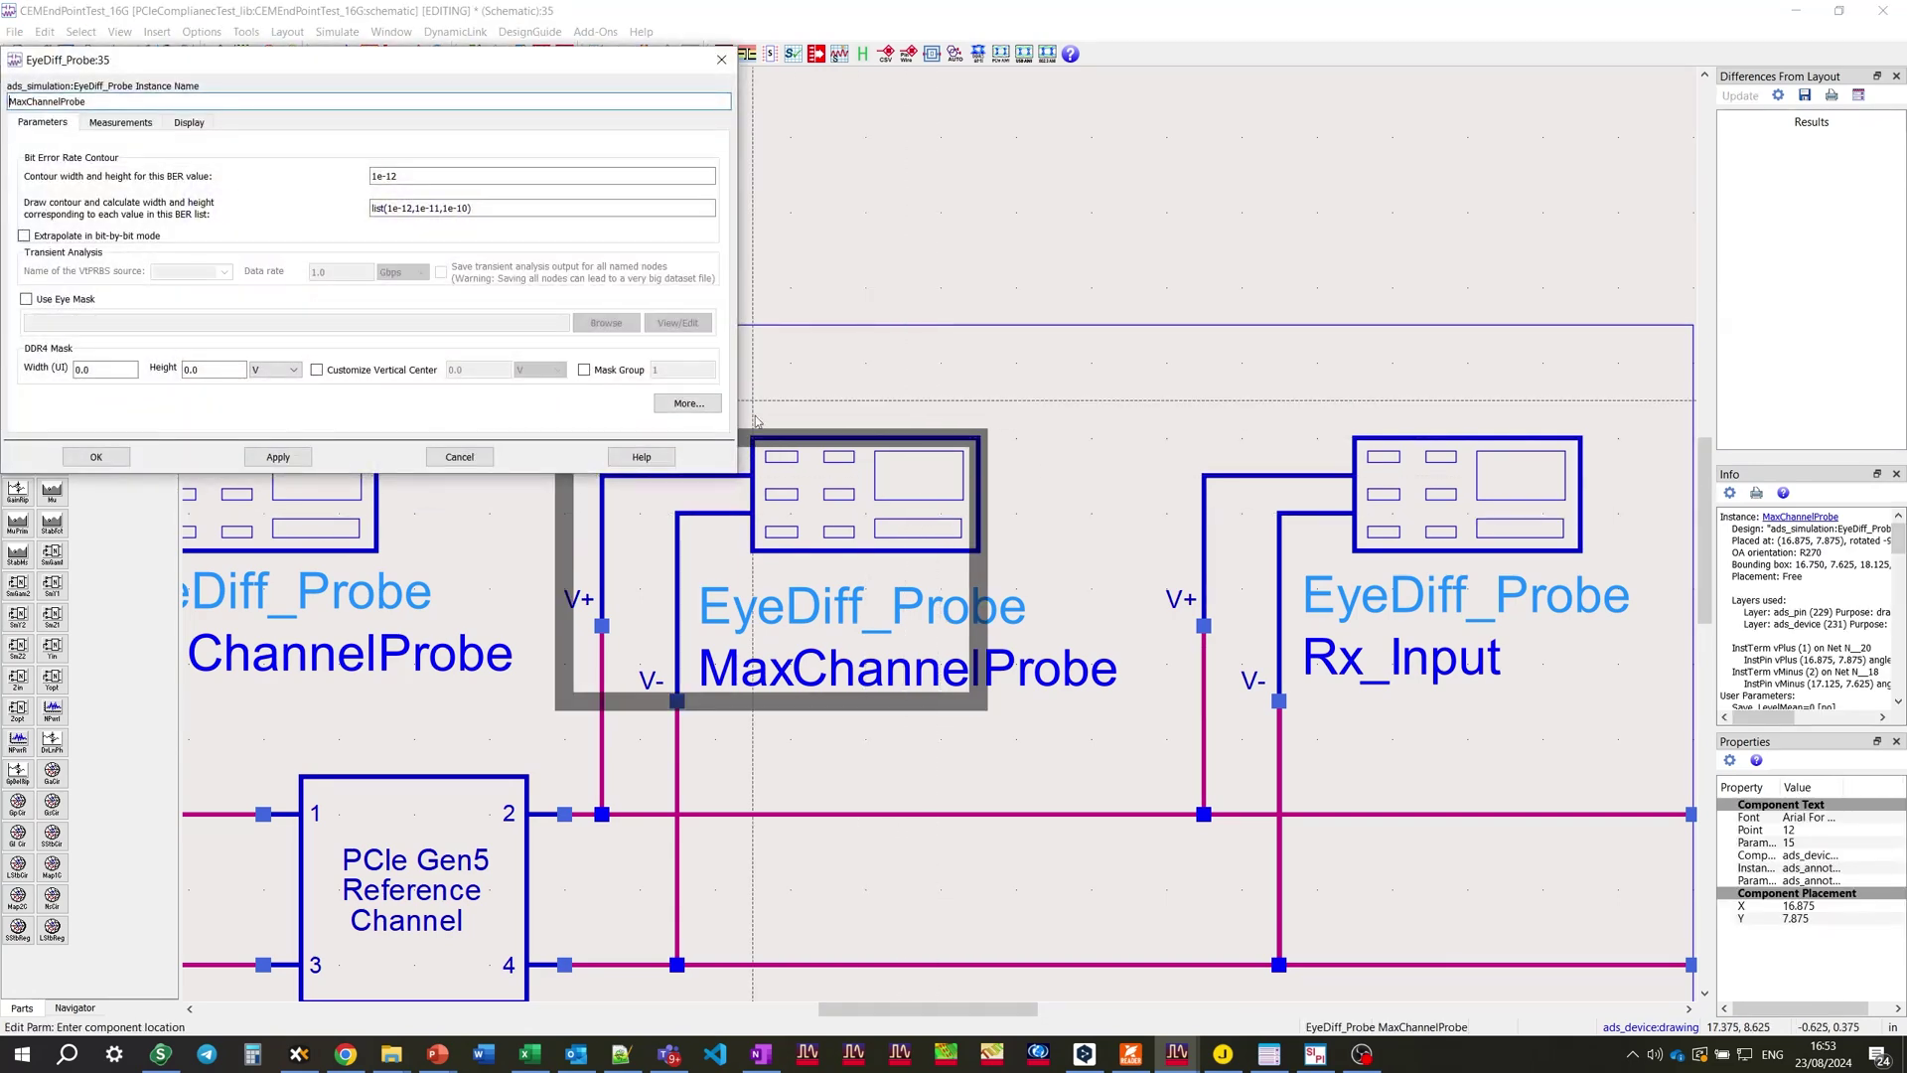
click(153, 123)
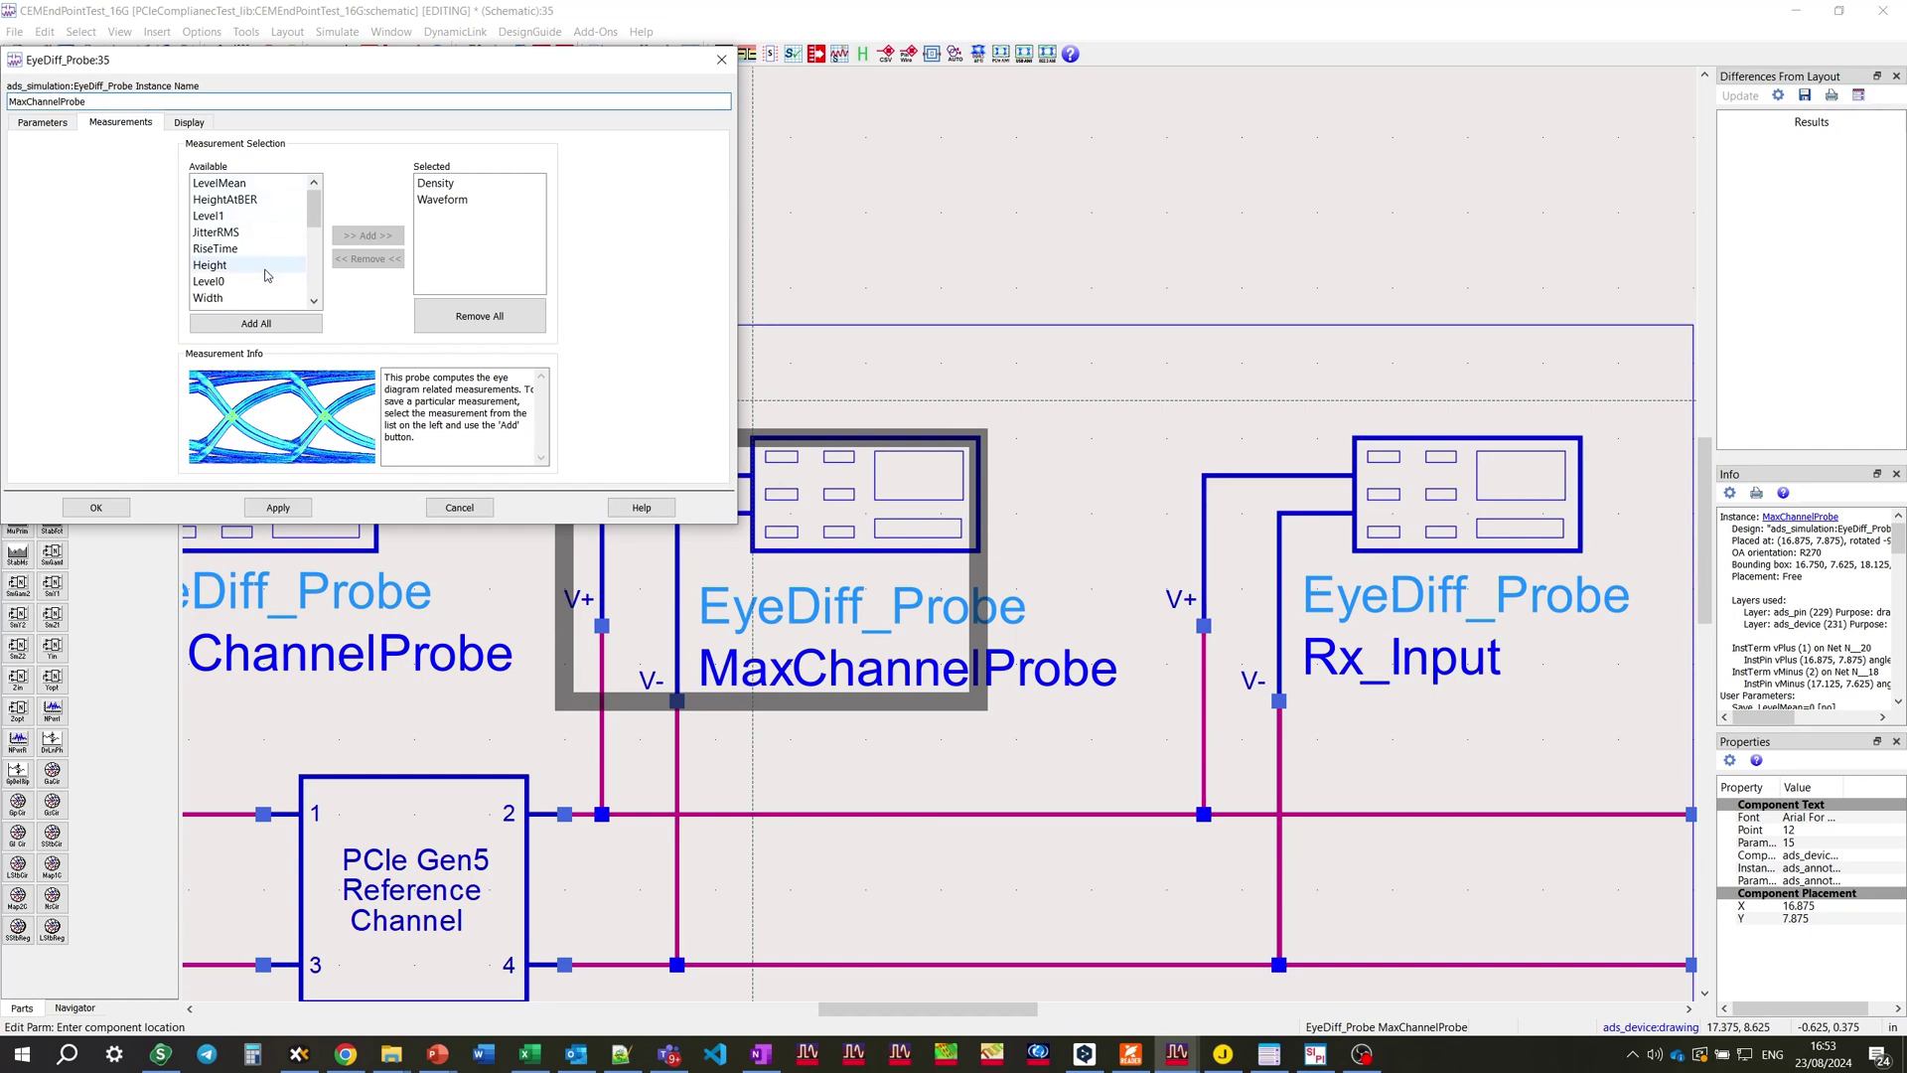
click(433, 185)
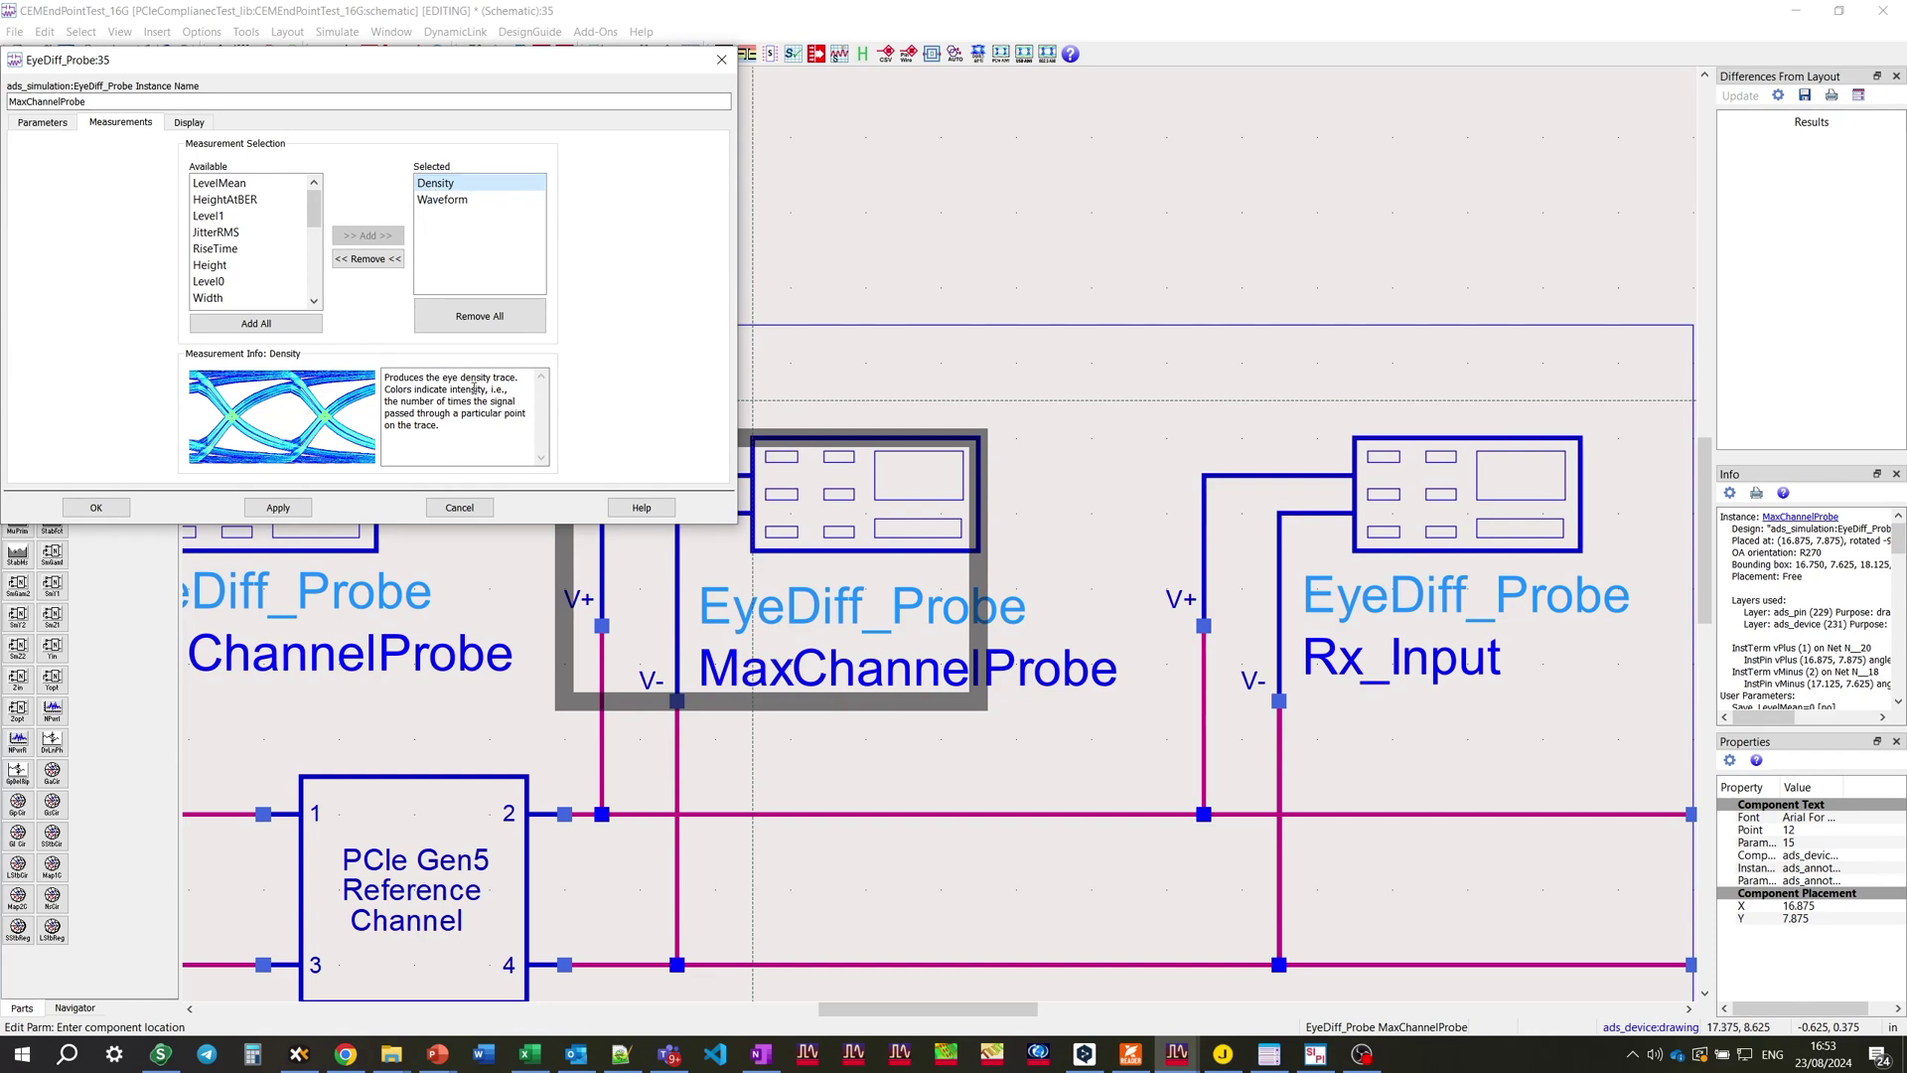
click(461, 202)
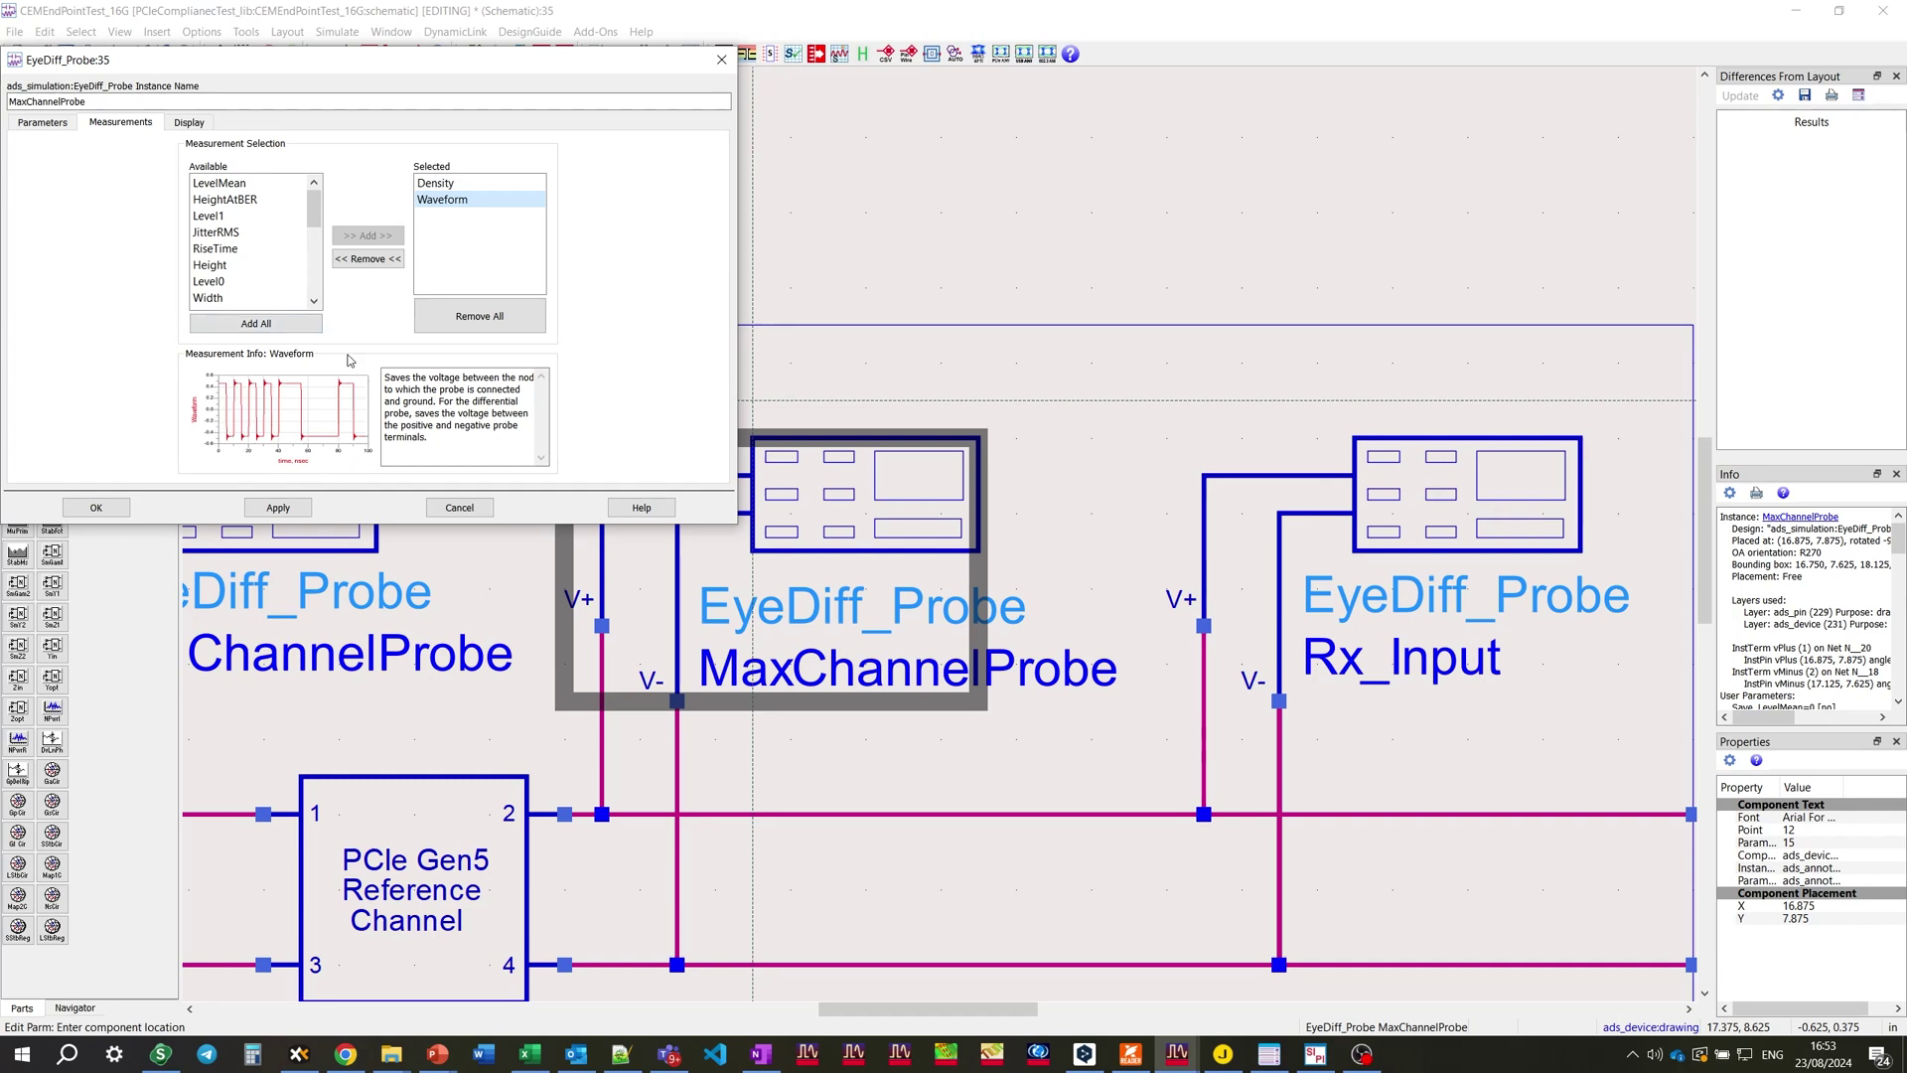
click(113, 508)
scroll(942, 539, down, 2)
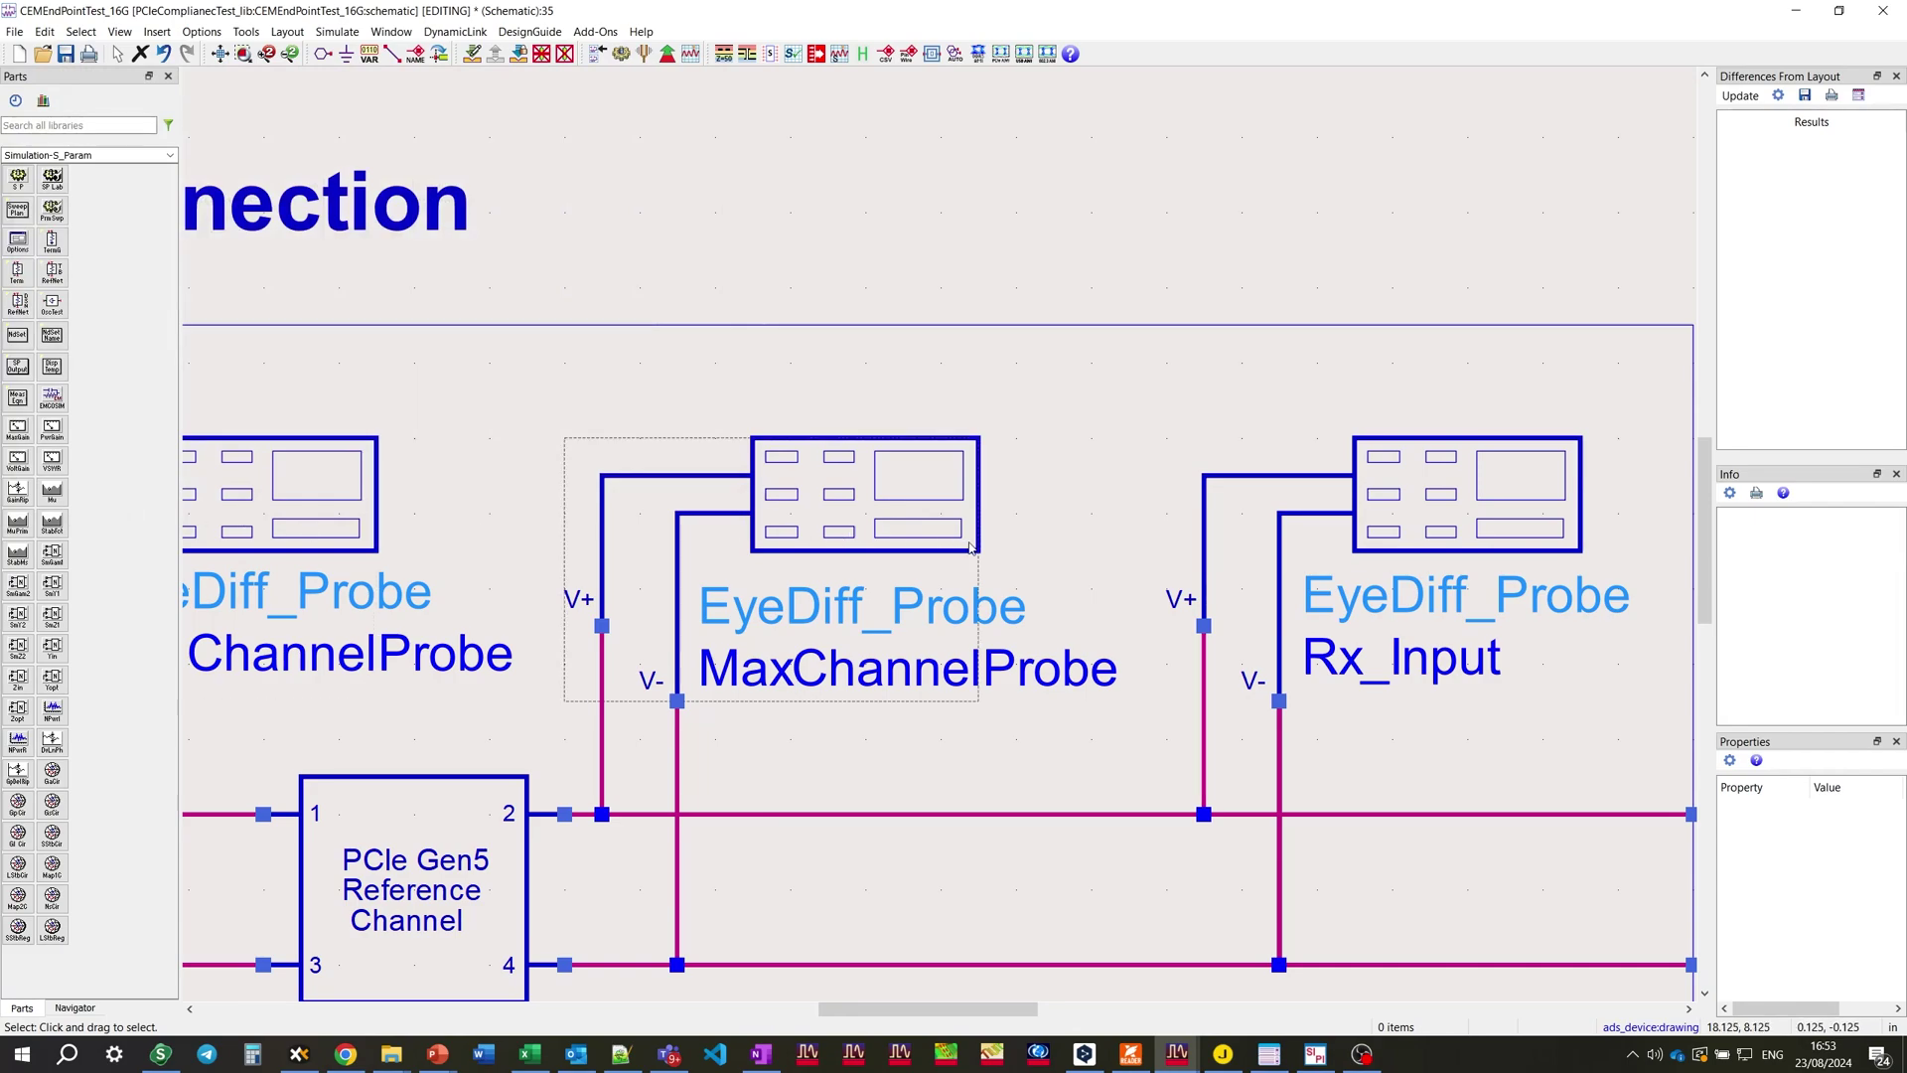
scroll(942, 540, down, 3)
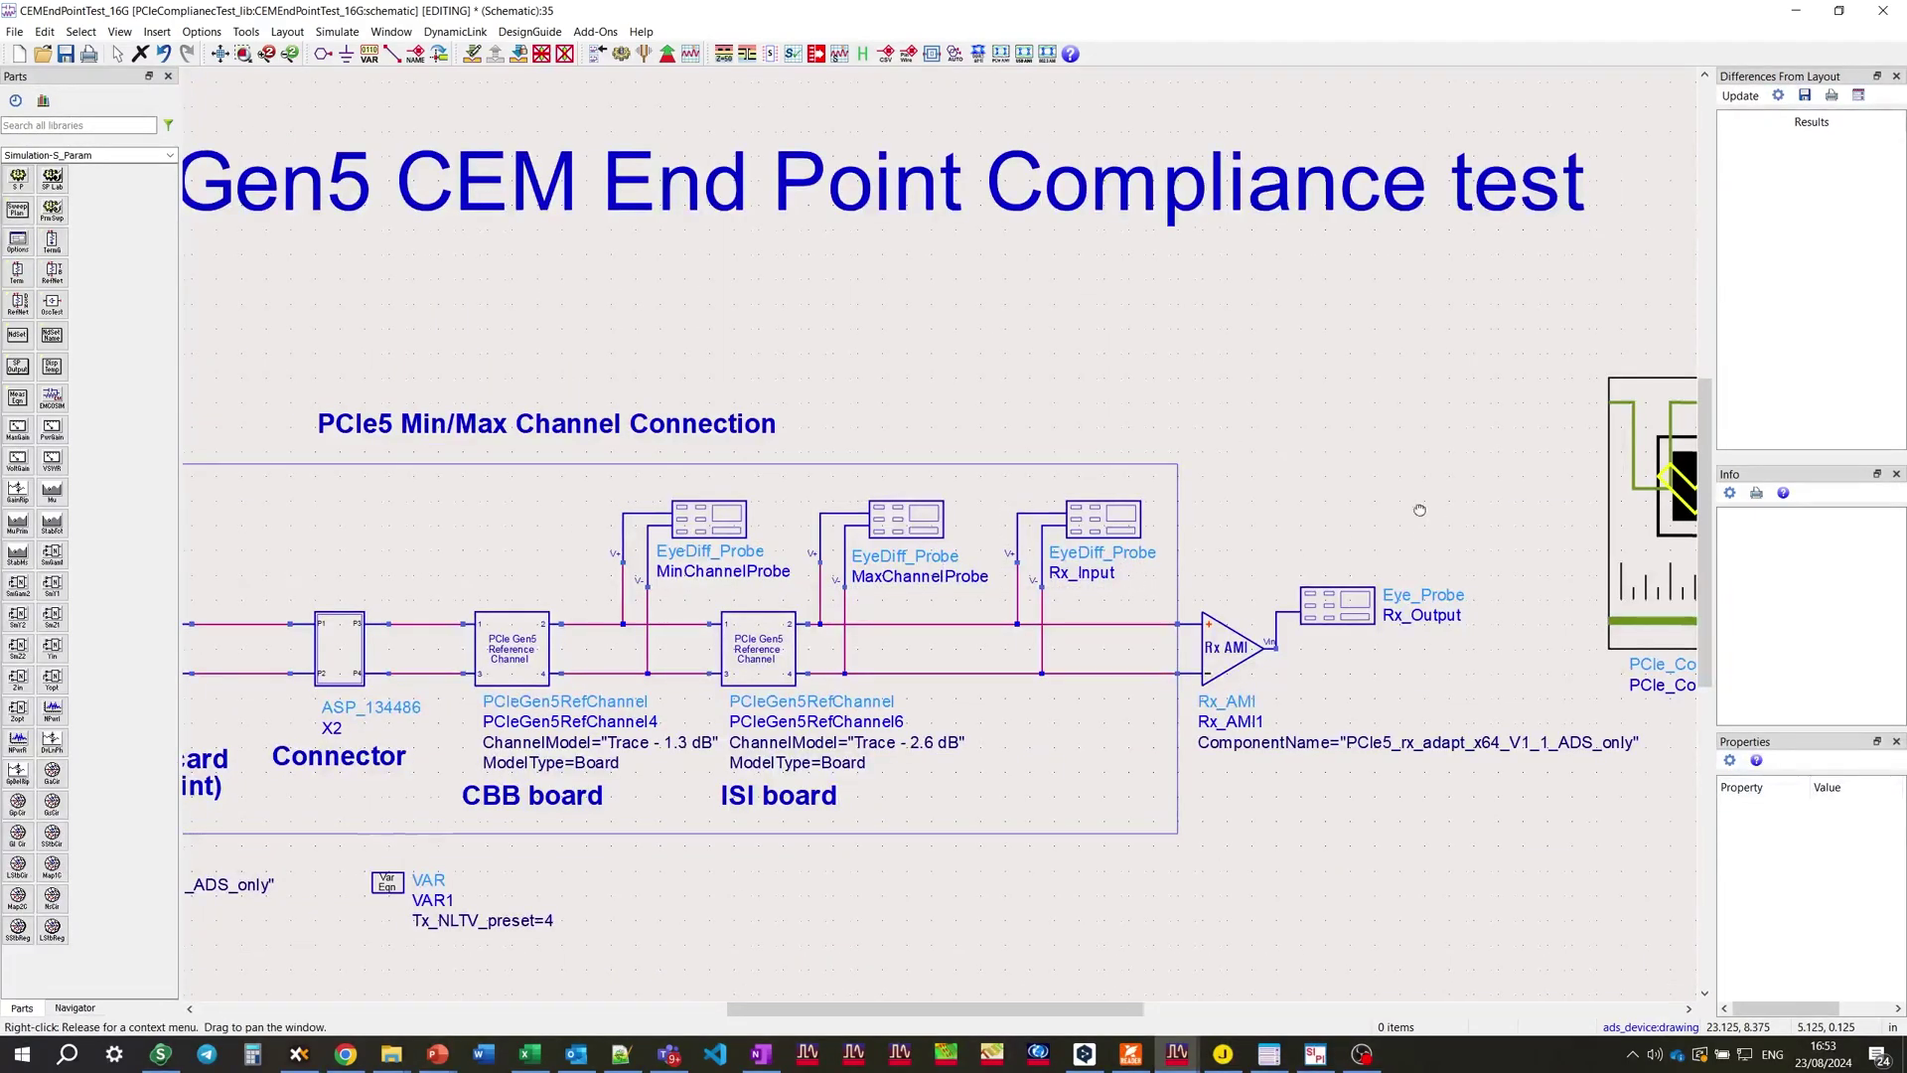
scroll(942, 539, right, 5)
scroll(875, 508, right, 3)
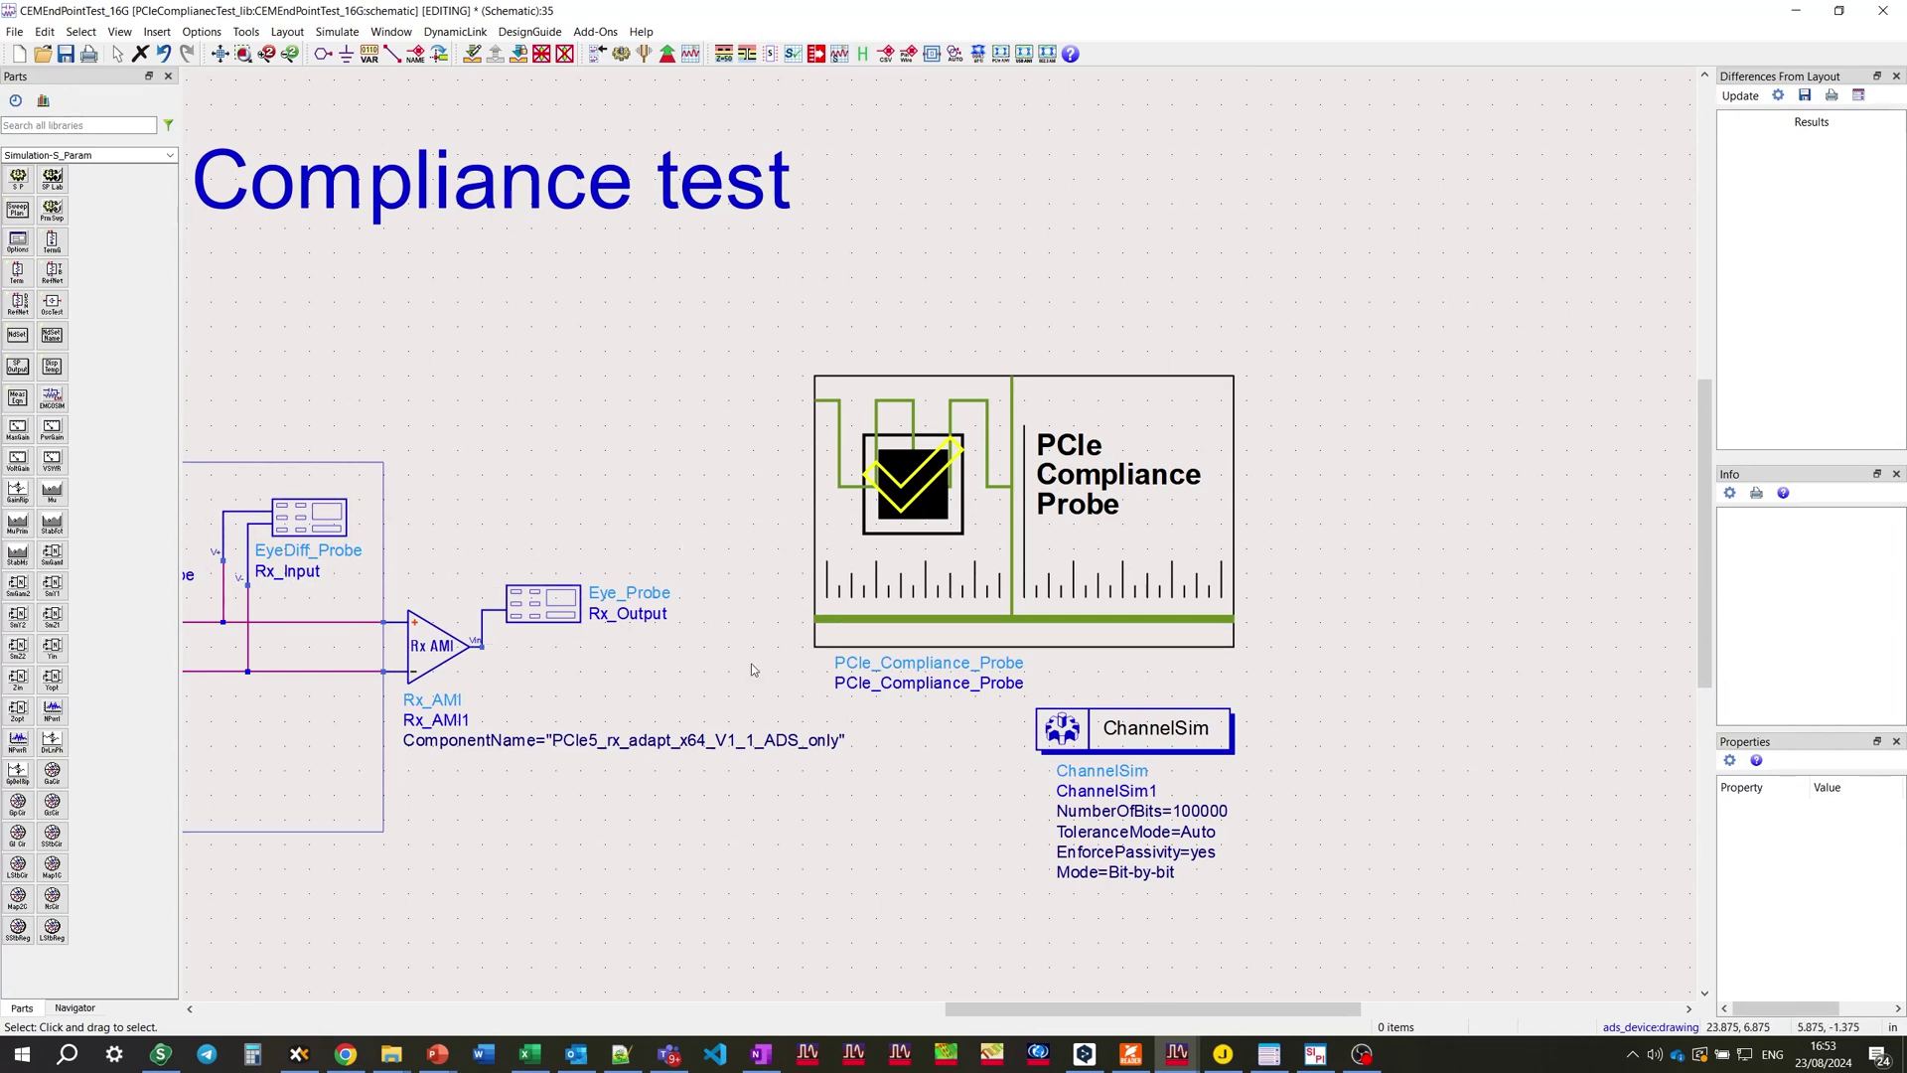
click(1229, 743)
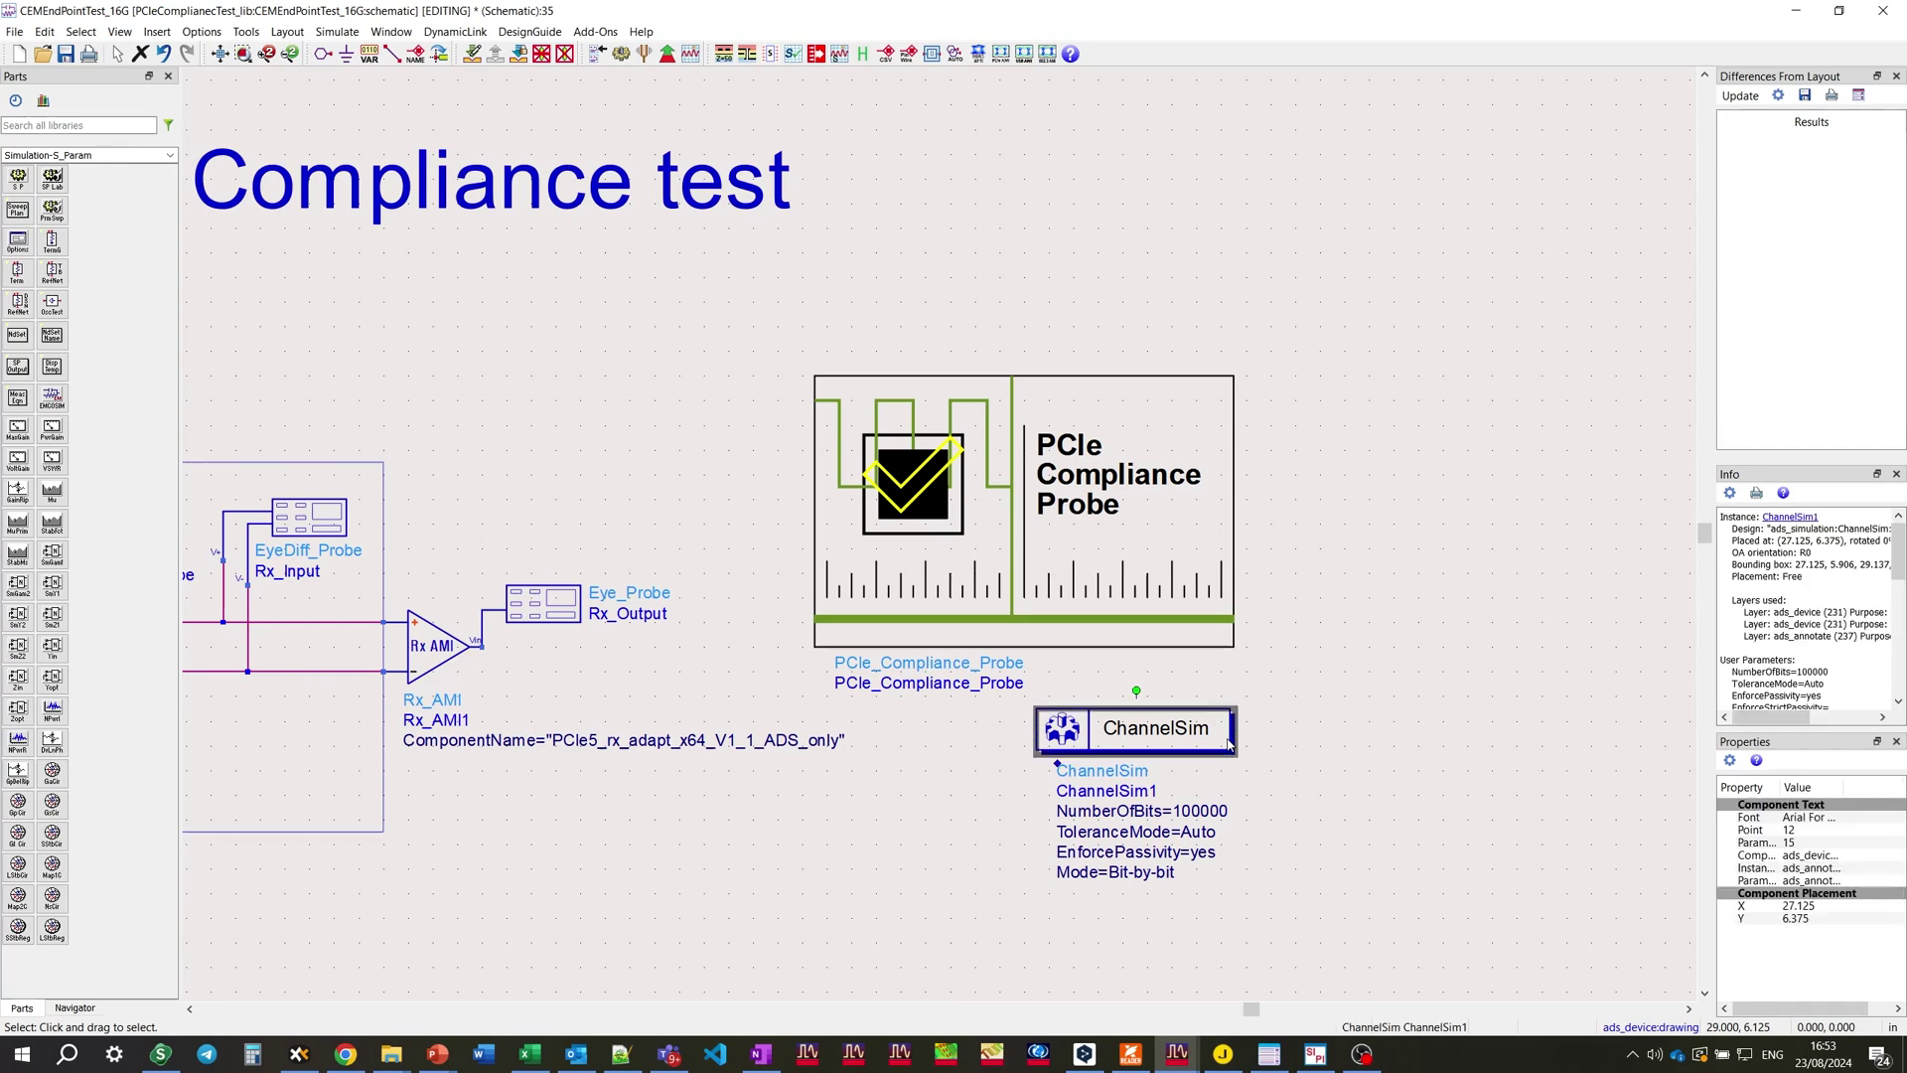
double_click(1229, 743)
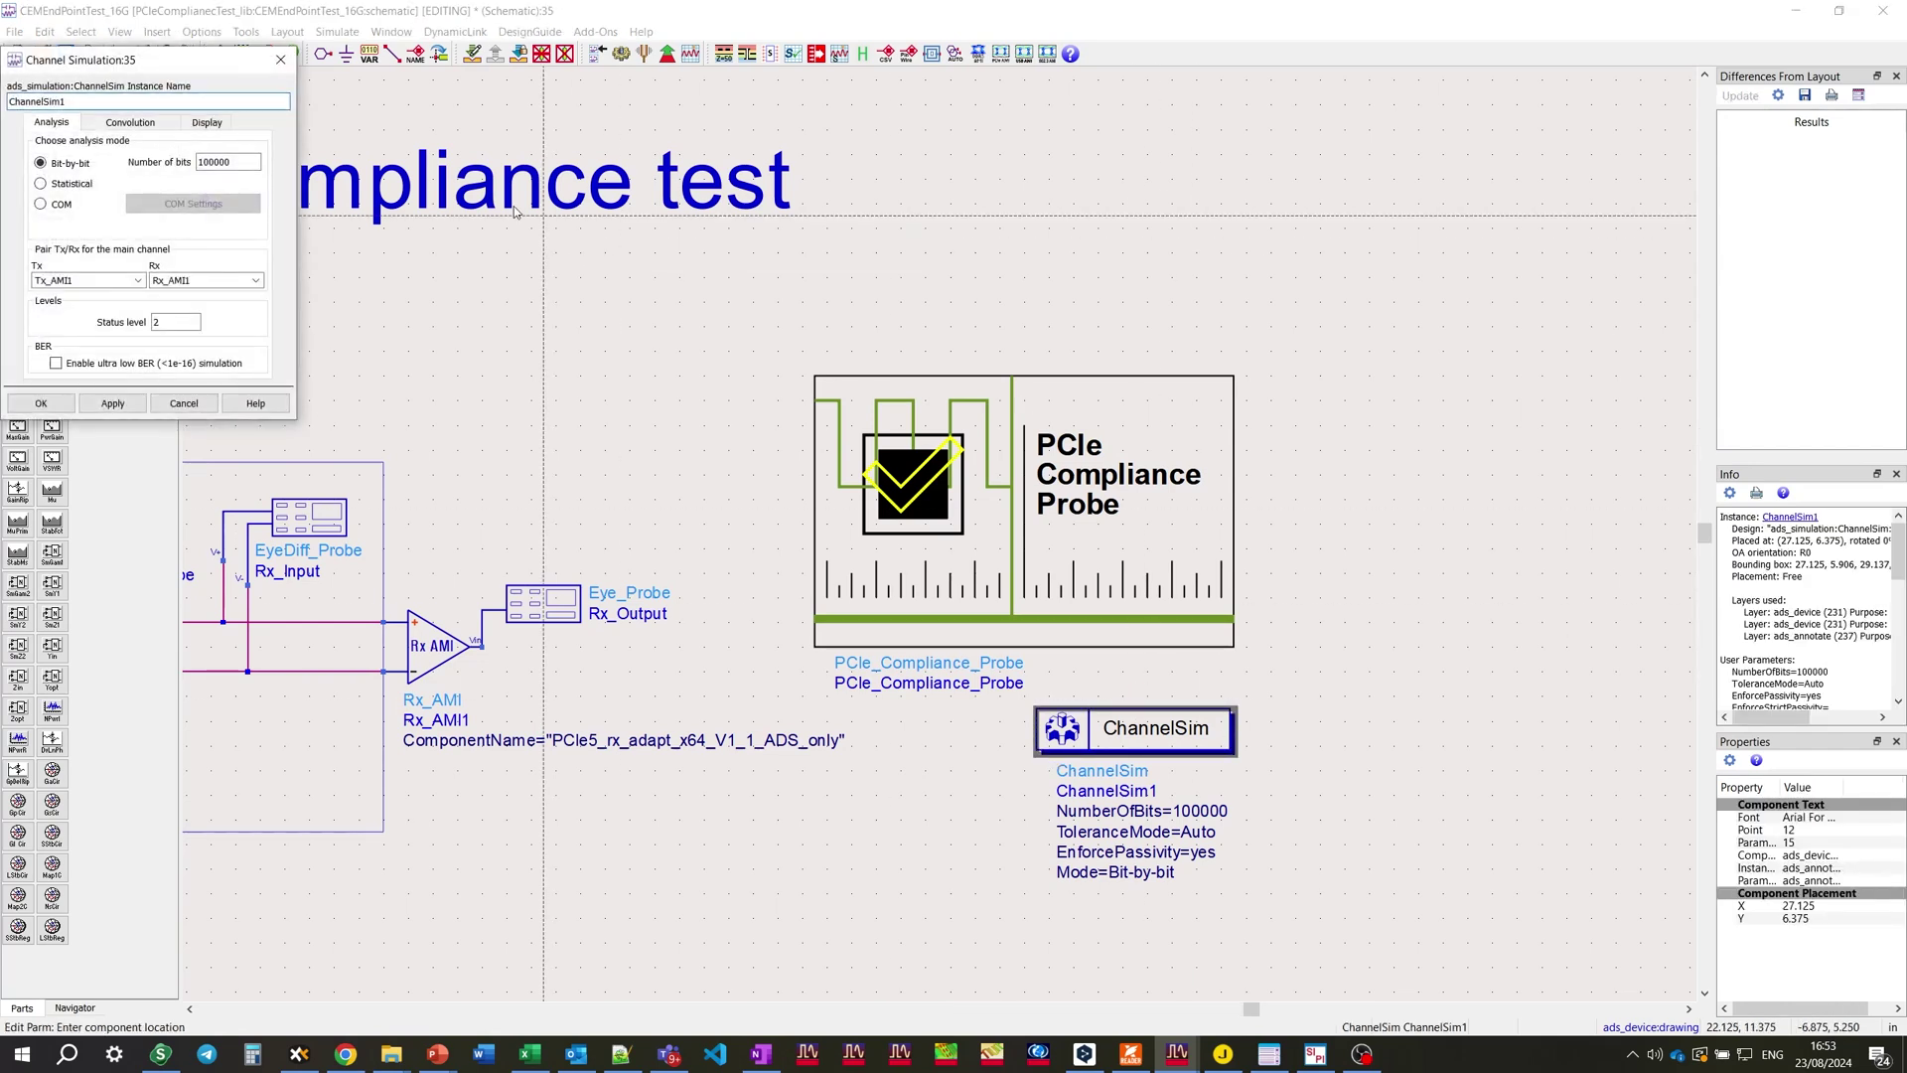
drag(235, 74, 942, 578)
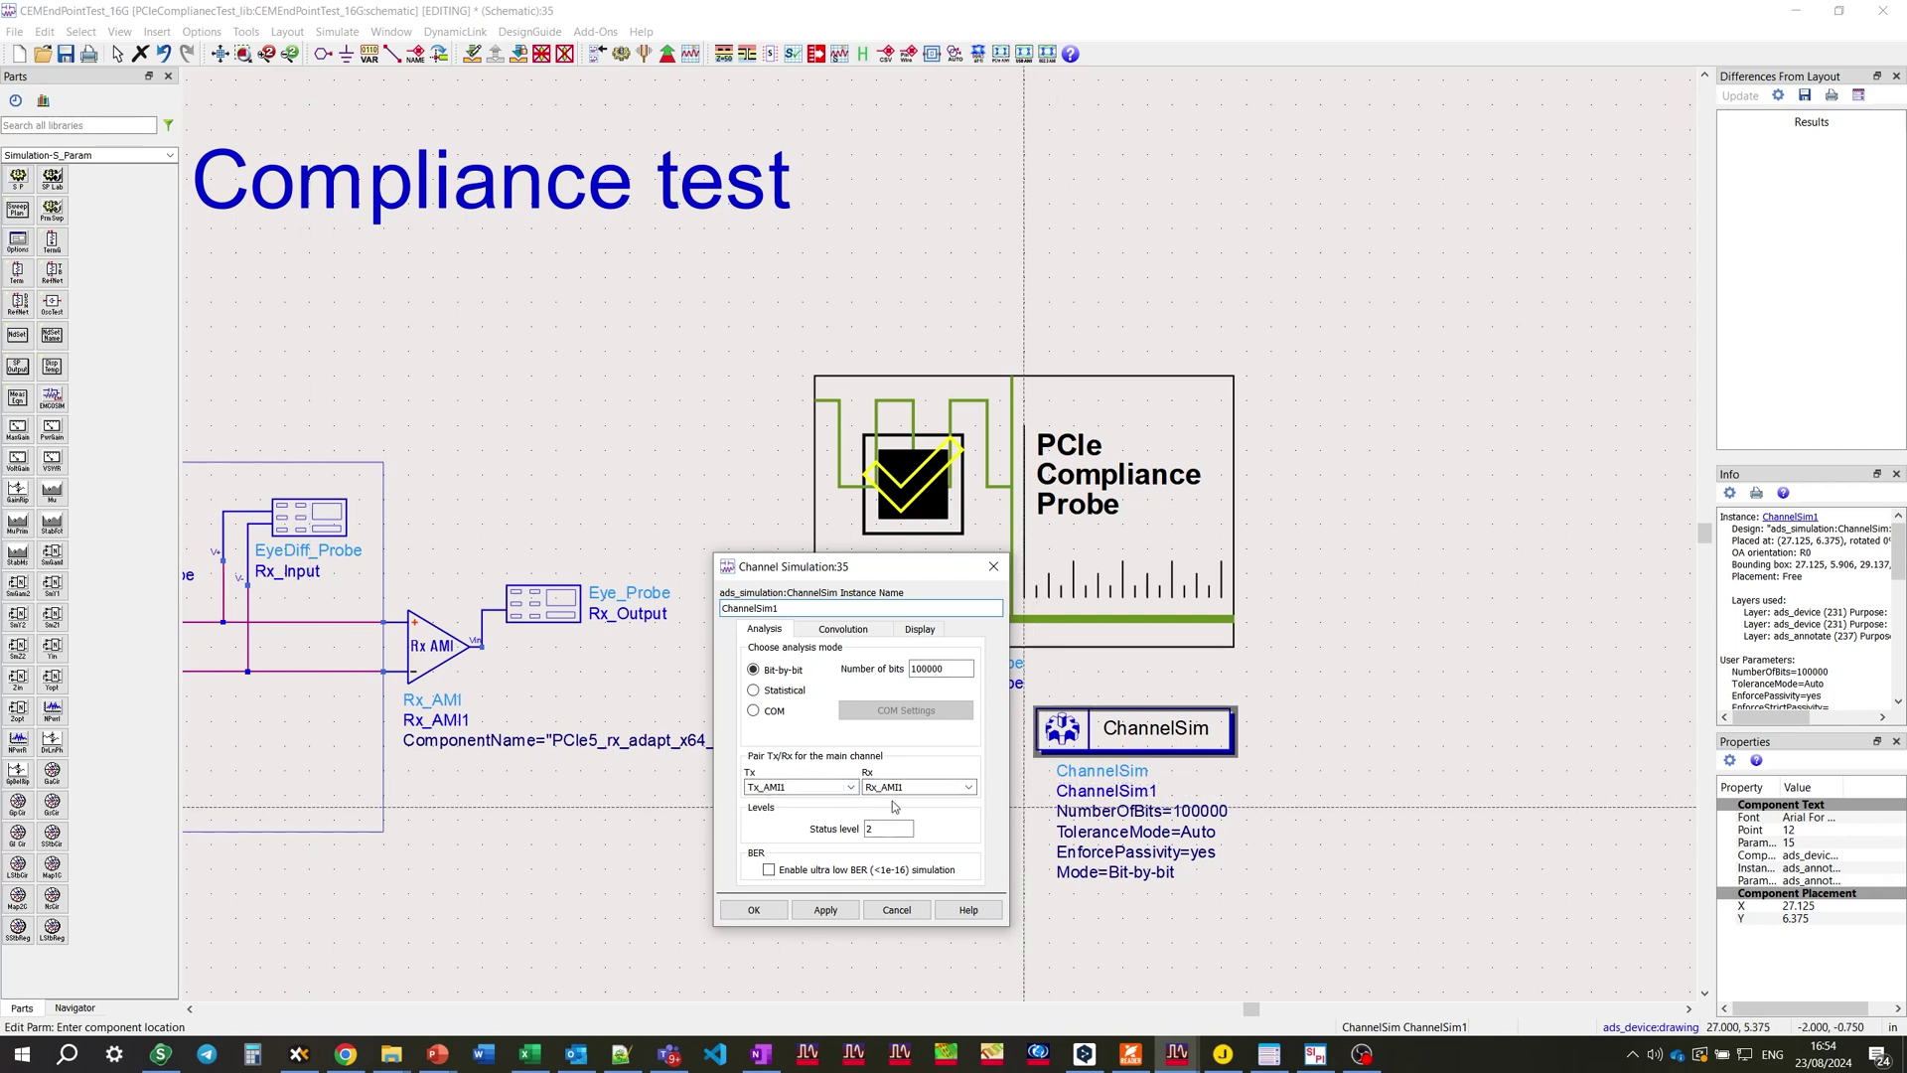
click(754, 911)
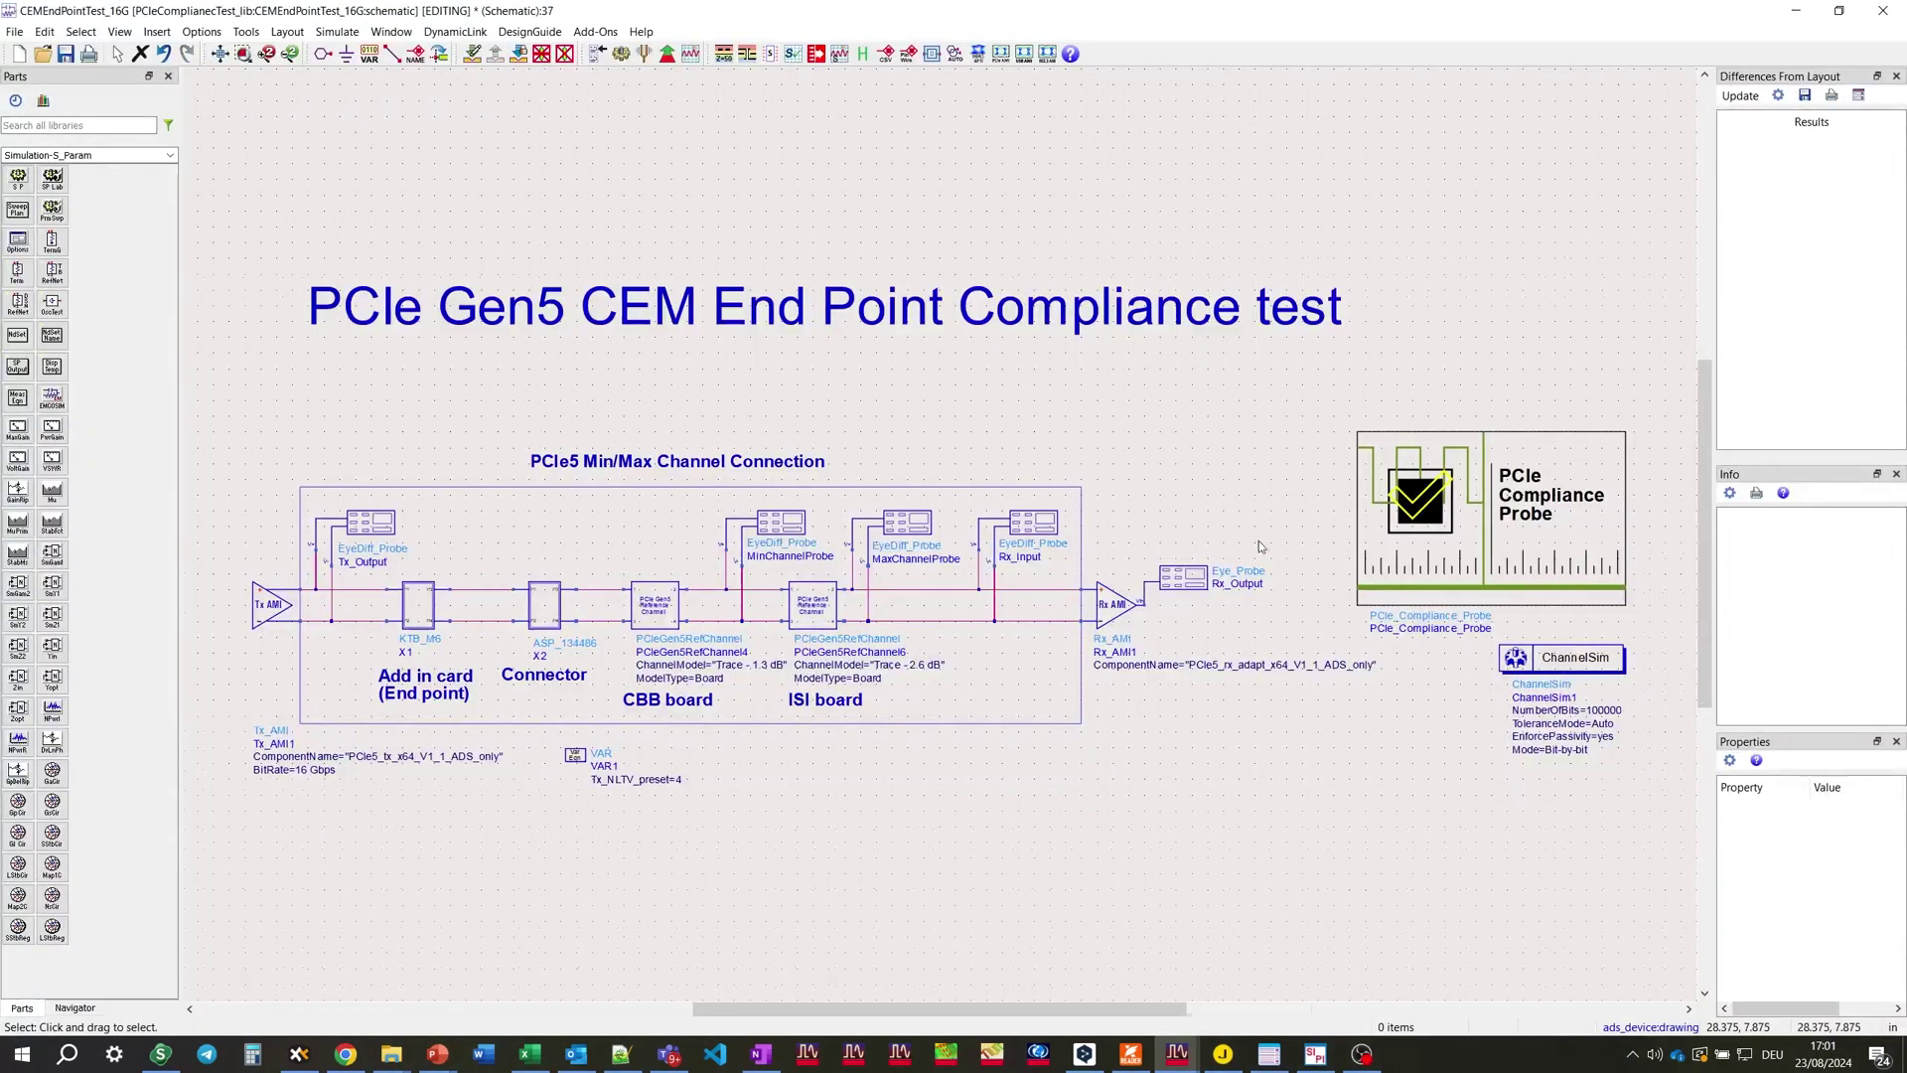
Step: Open the PCIe_Compliance_Probe settings and keep PCIE 5.0 as the generation
scroll(1263, 547, up, 2)
double_click(782, 542)
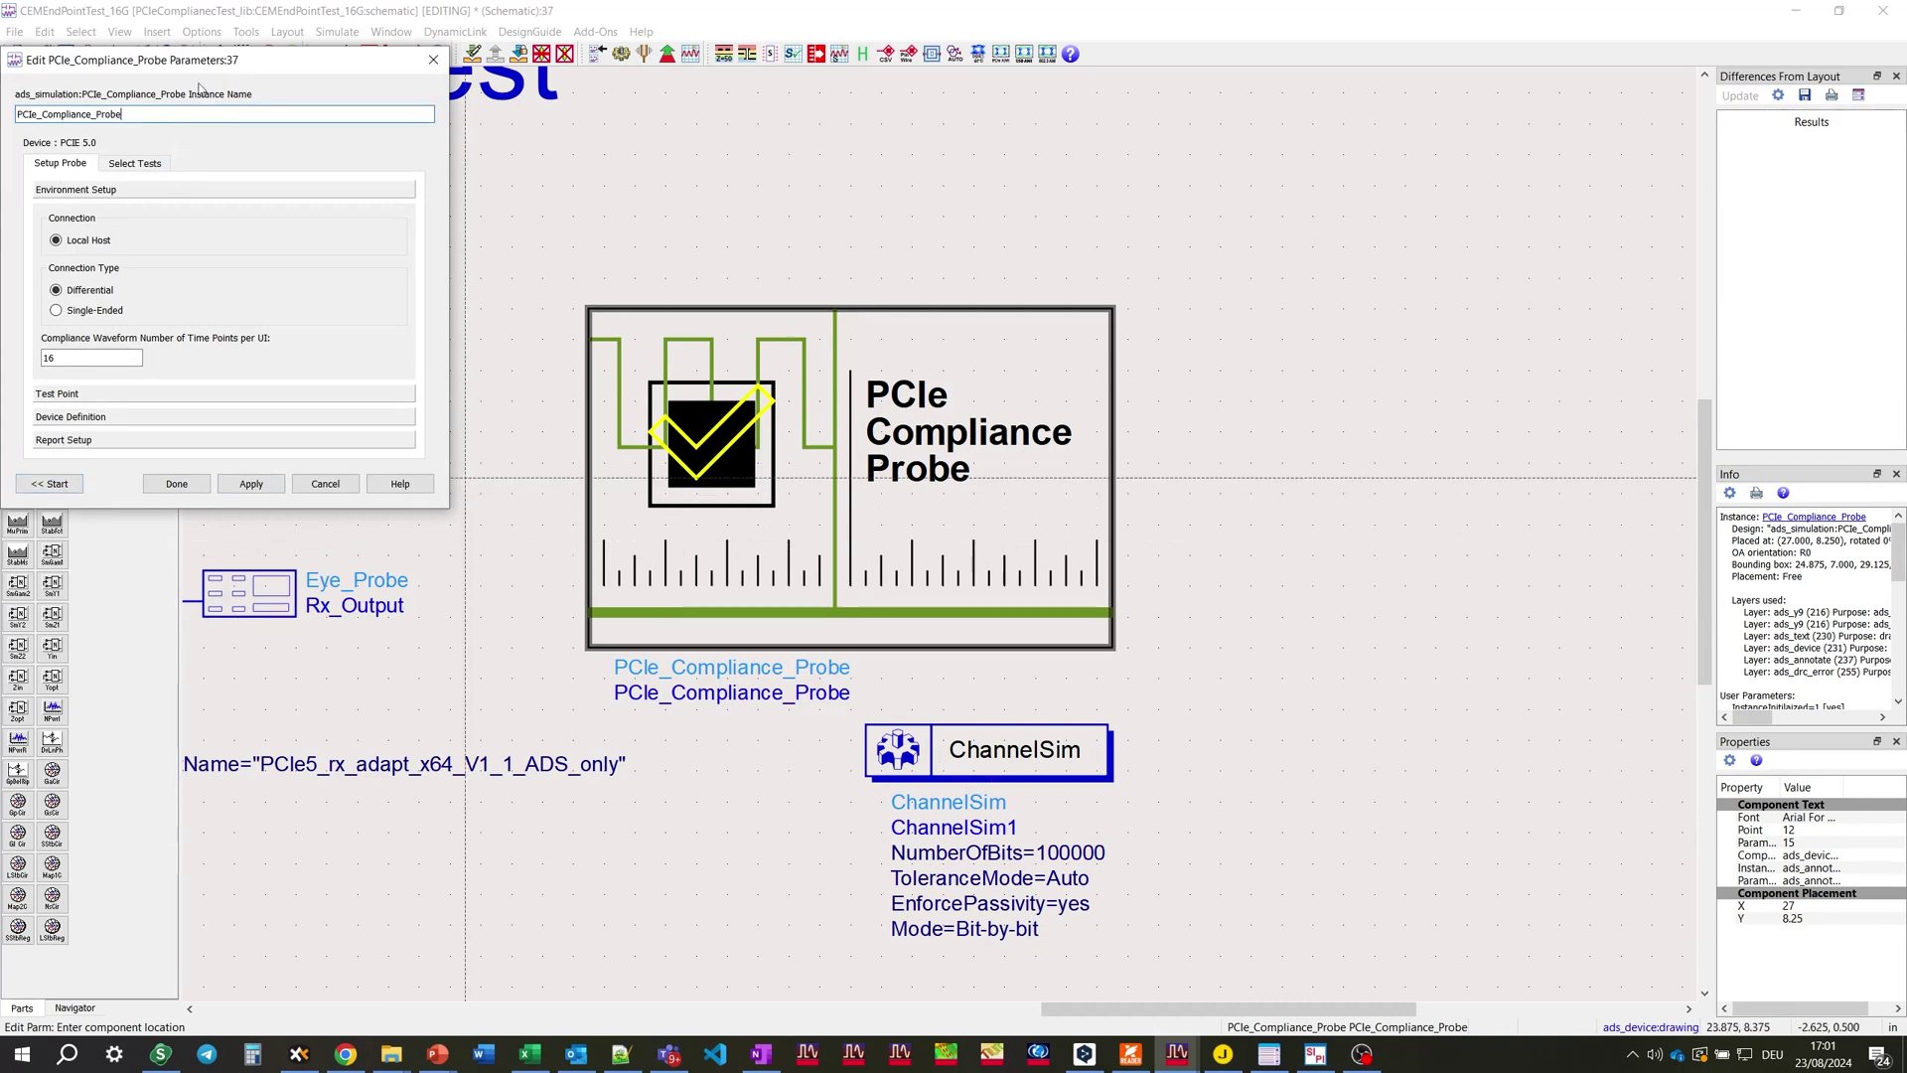
drag(215, 70, 1029, 276)
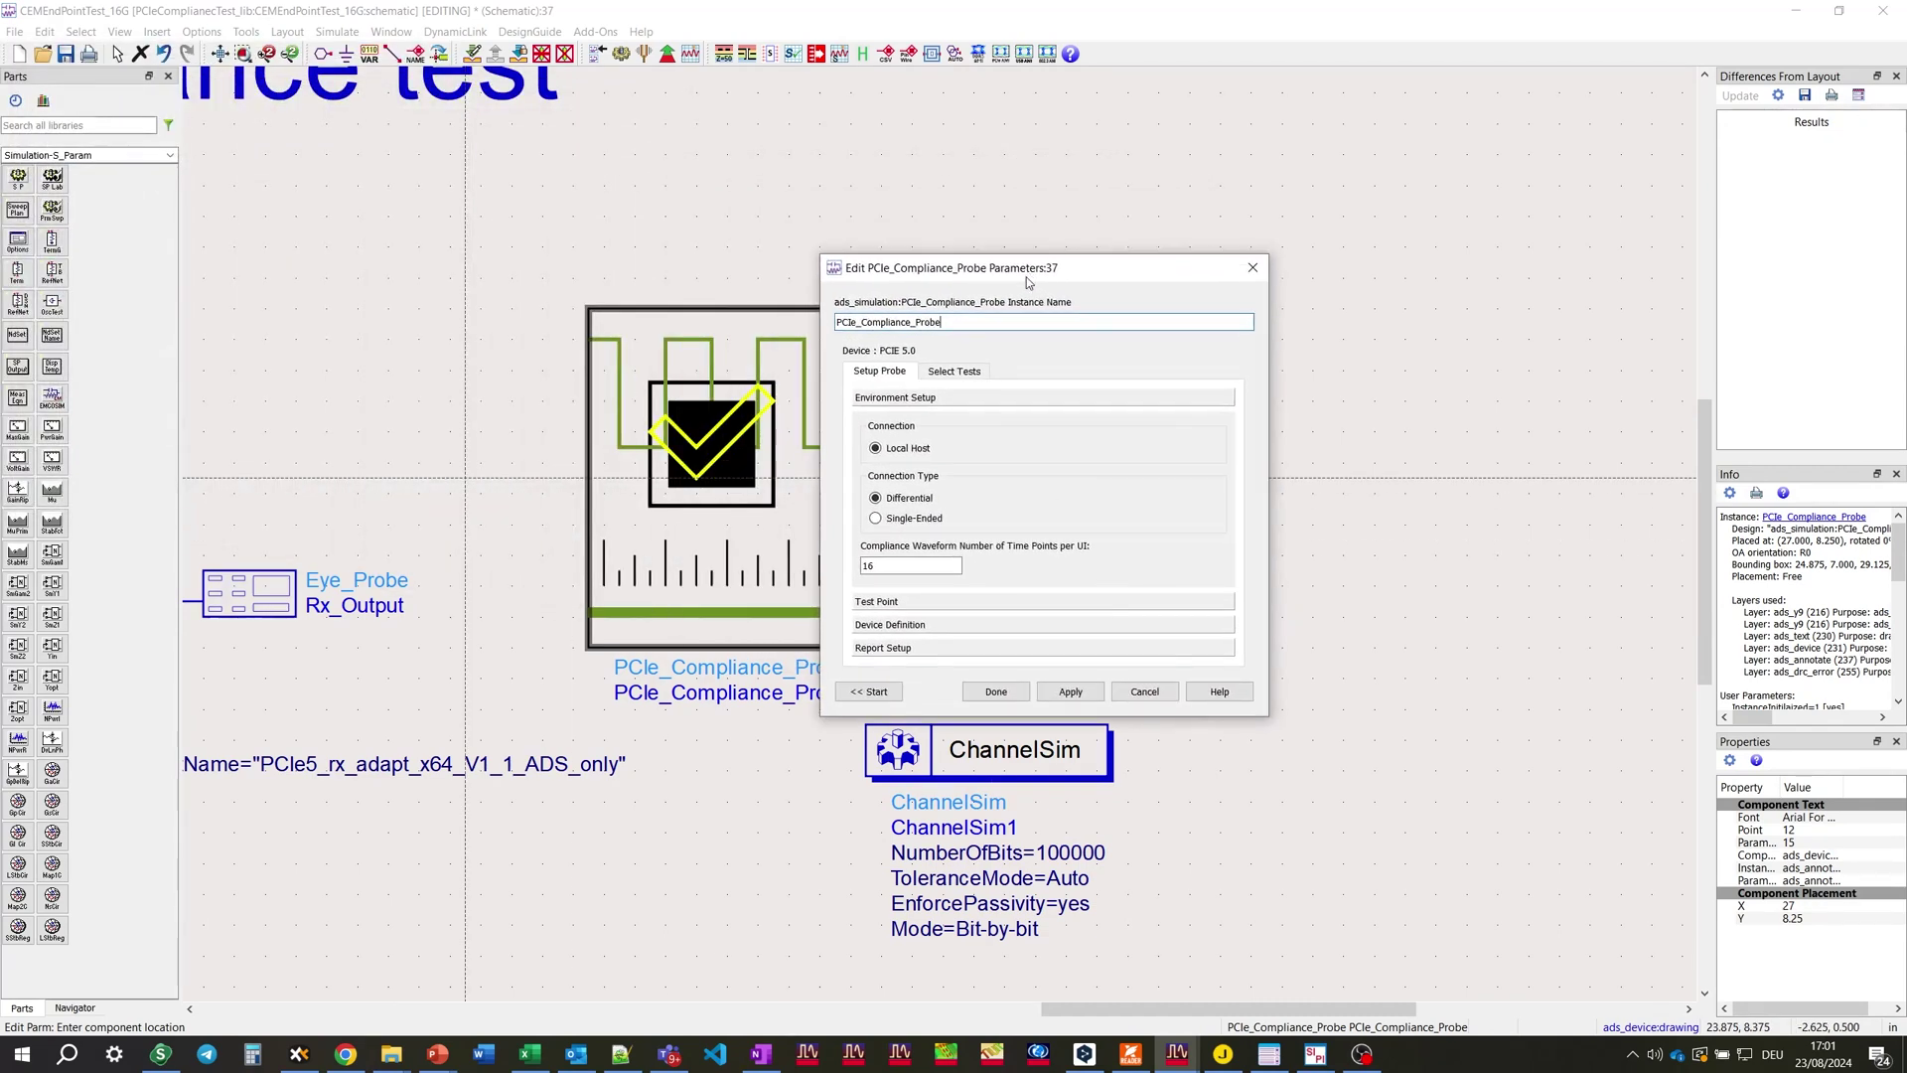
click(871, 691)
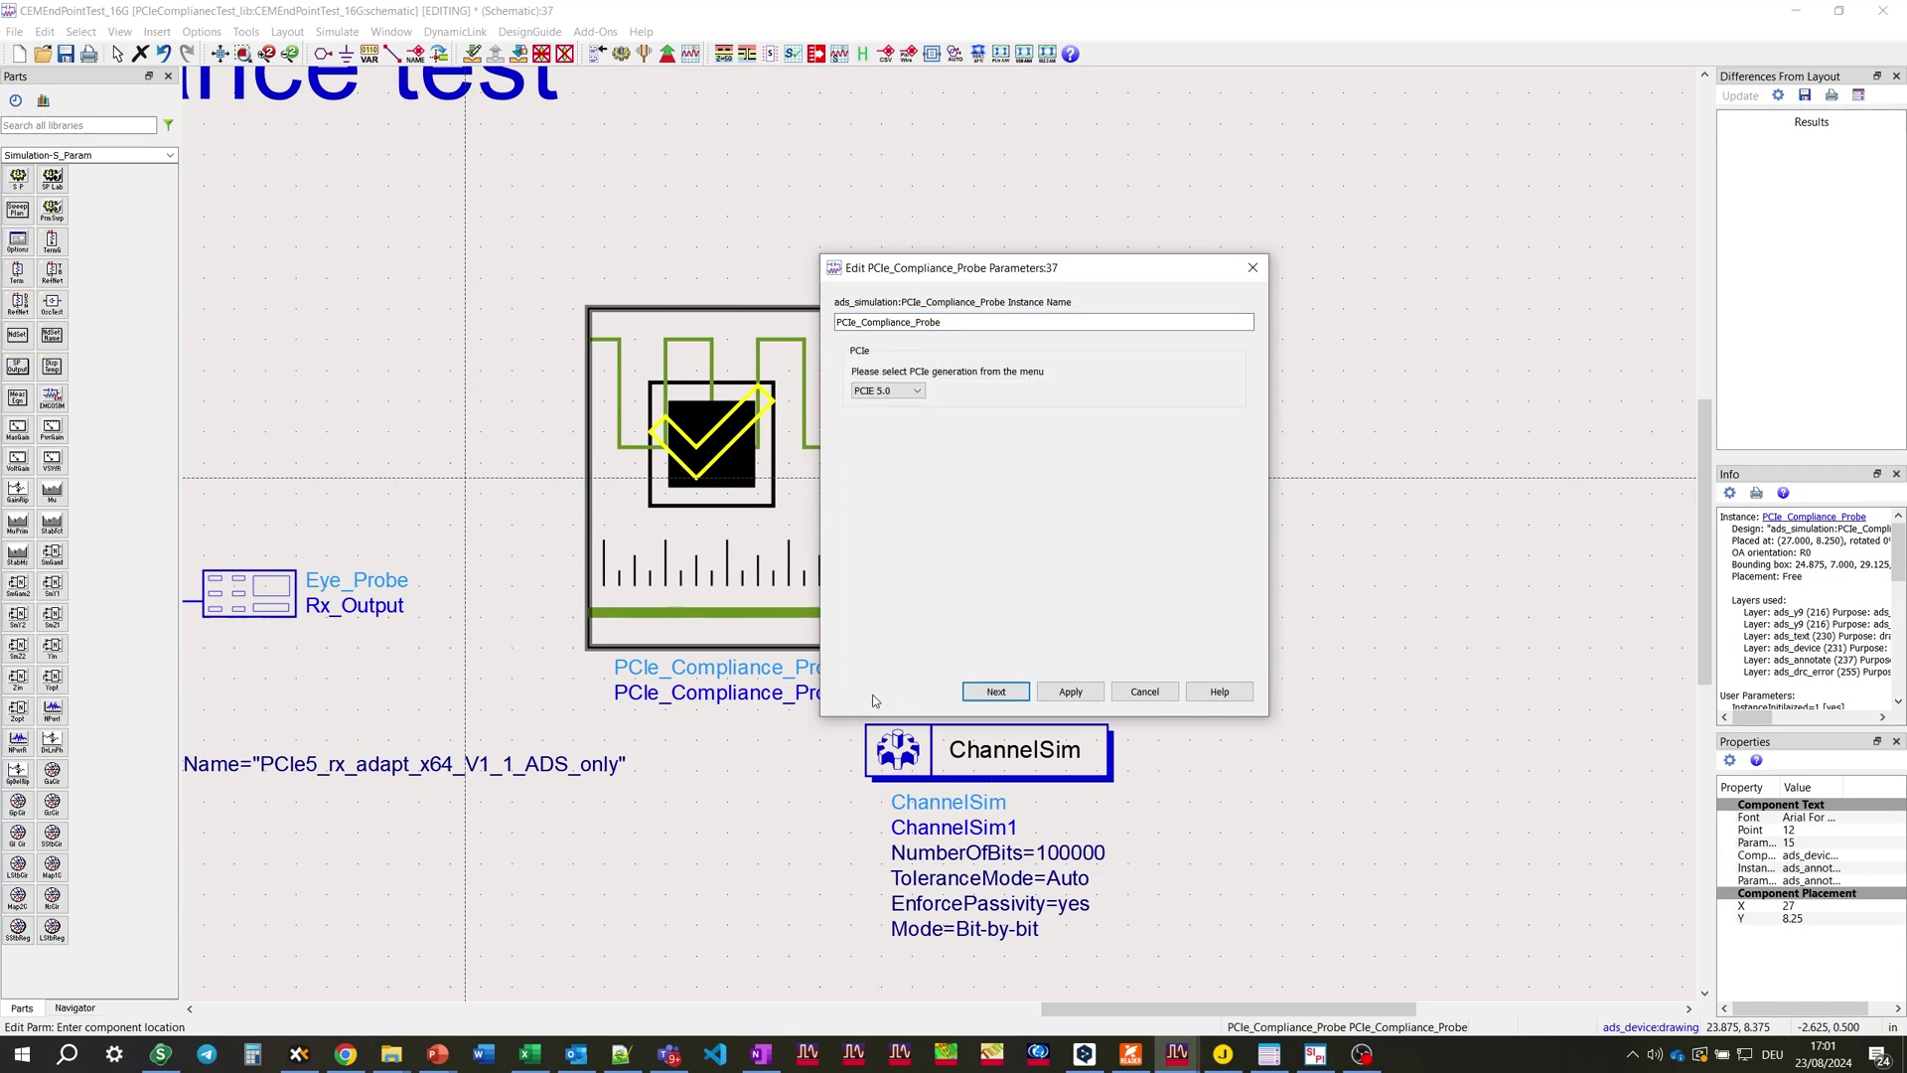
click(913, 392)
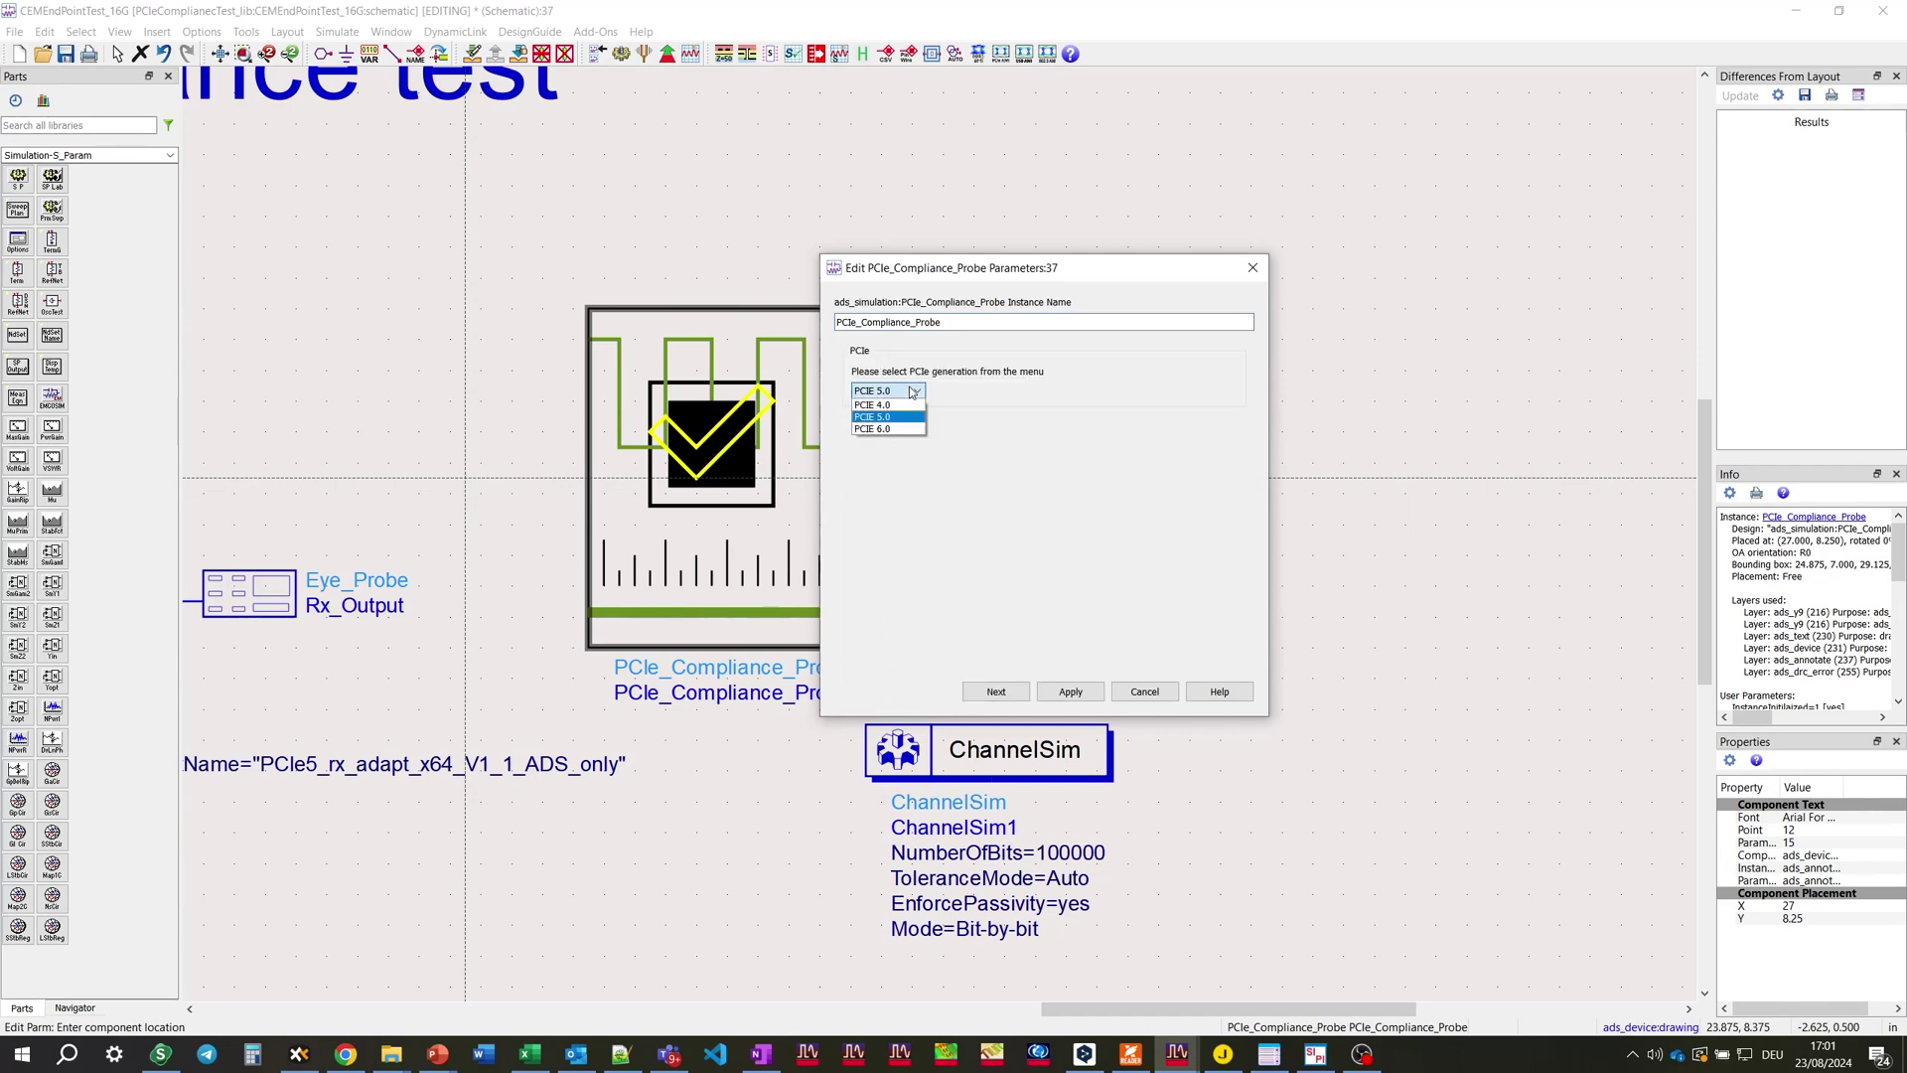
click(894, 416)
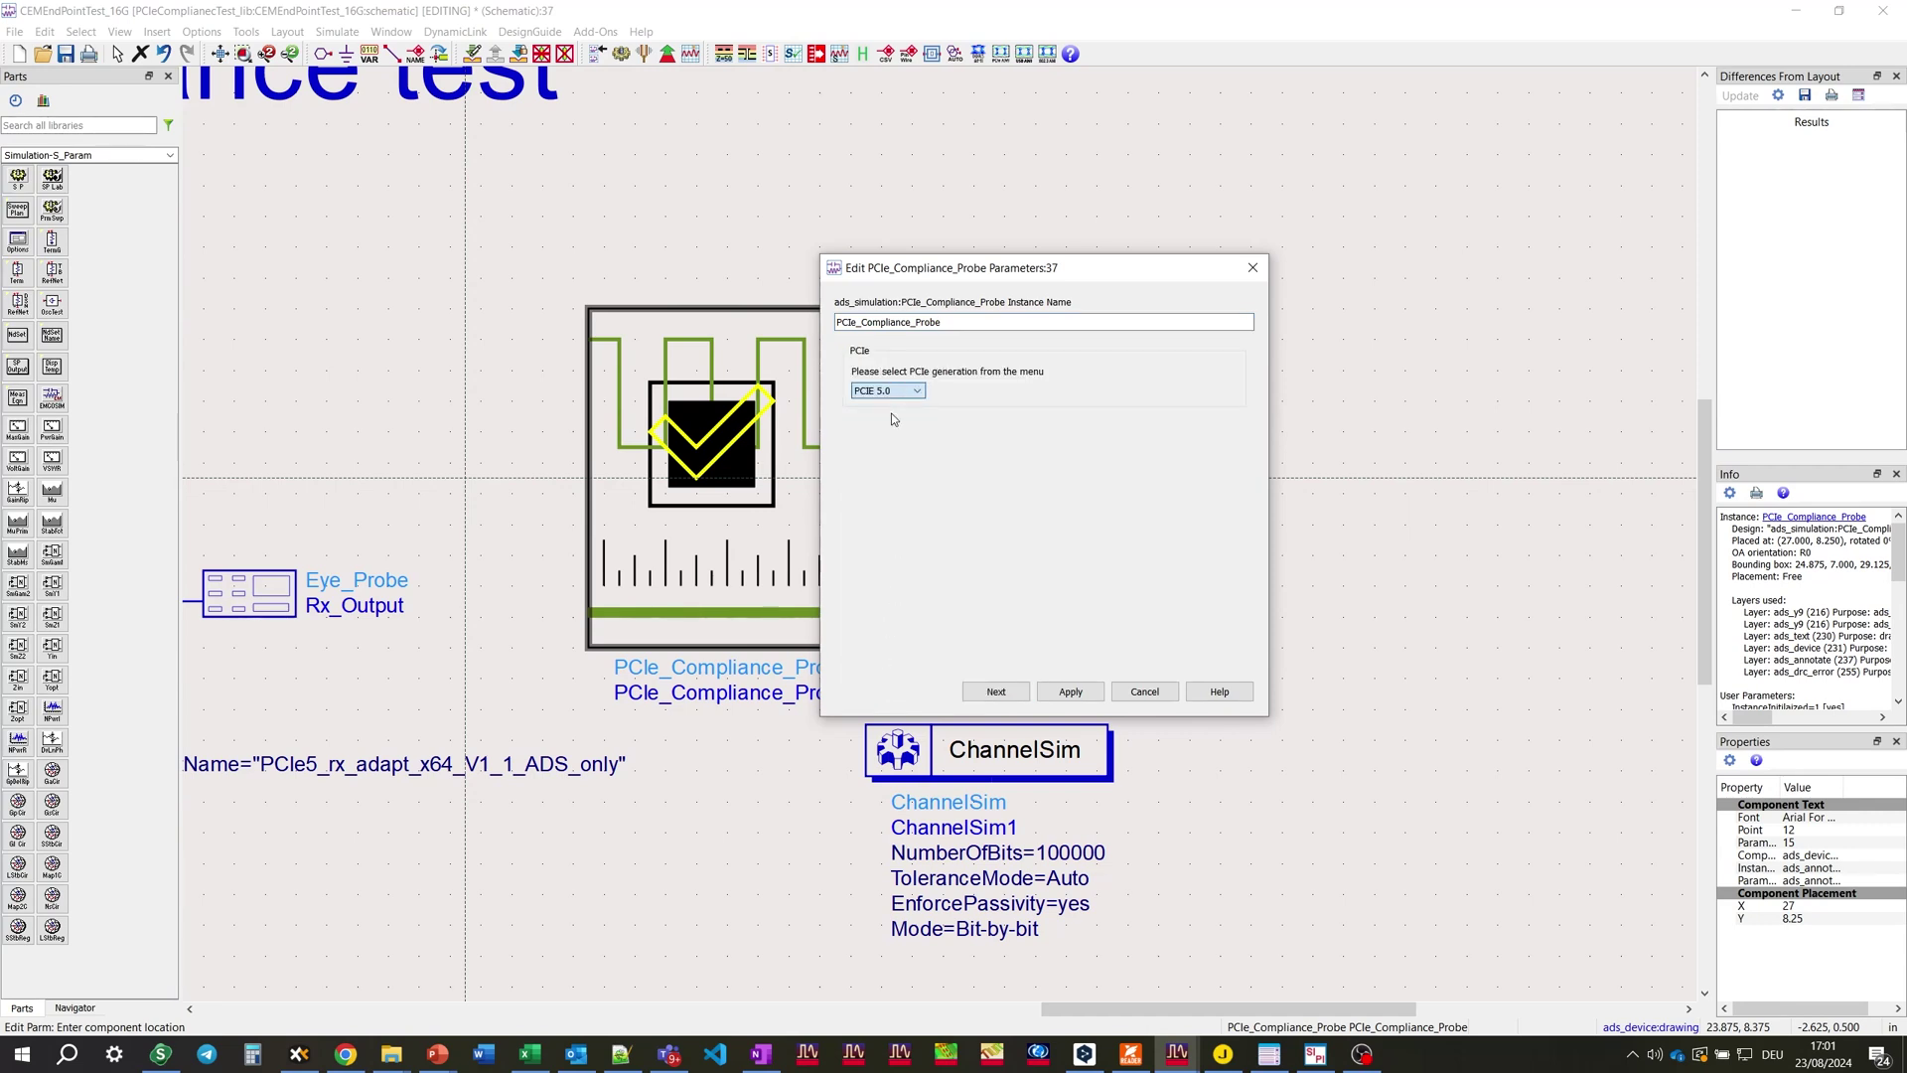
click(1016, 692)
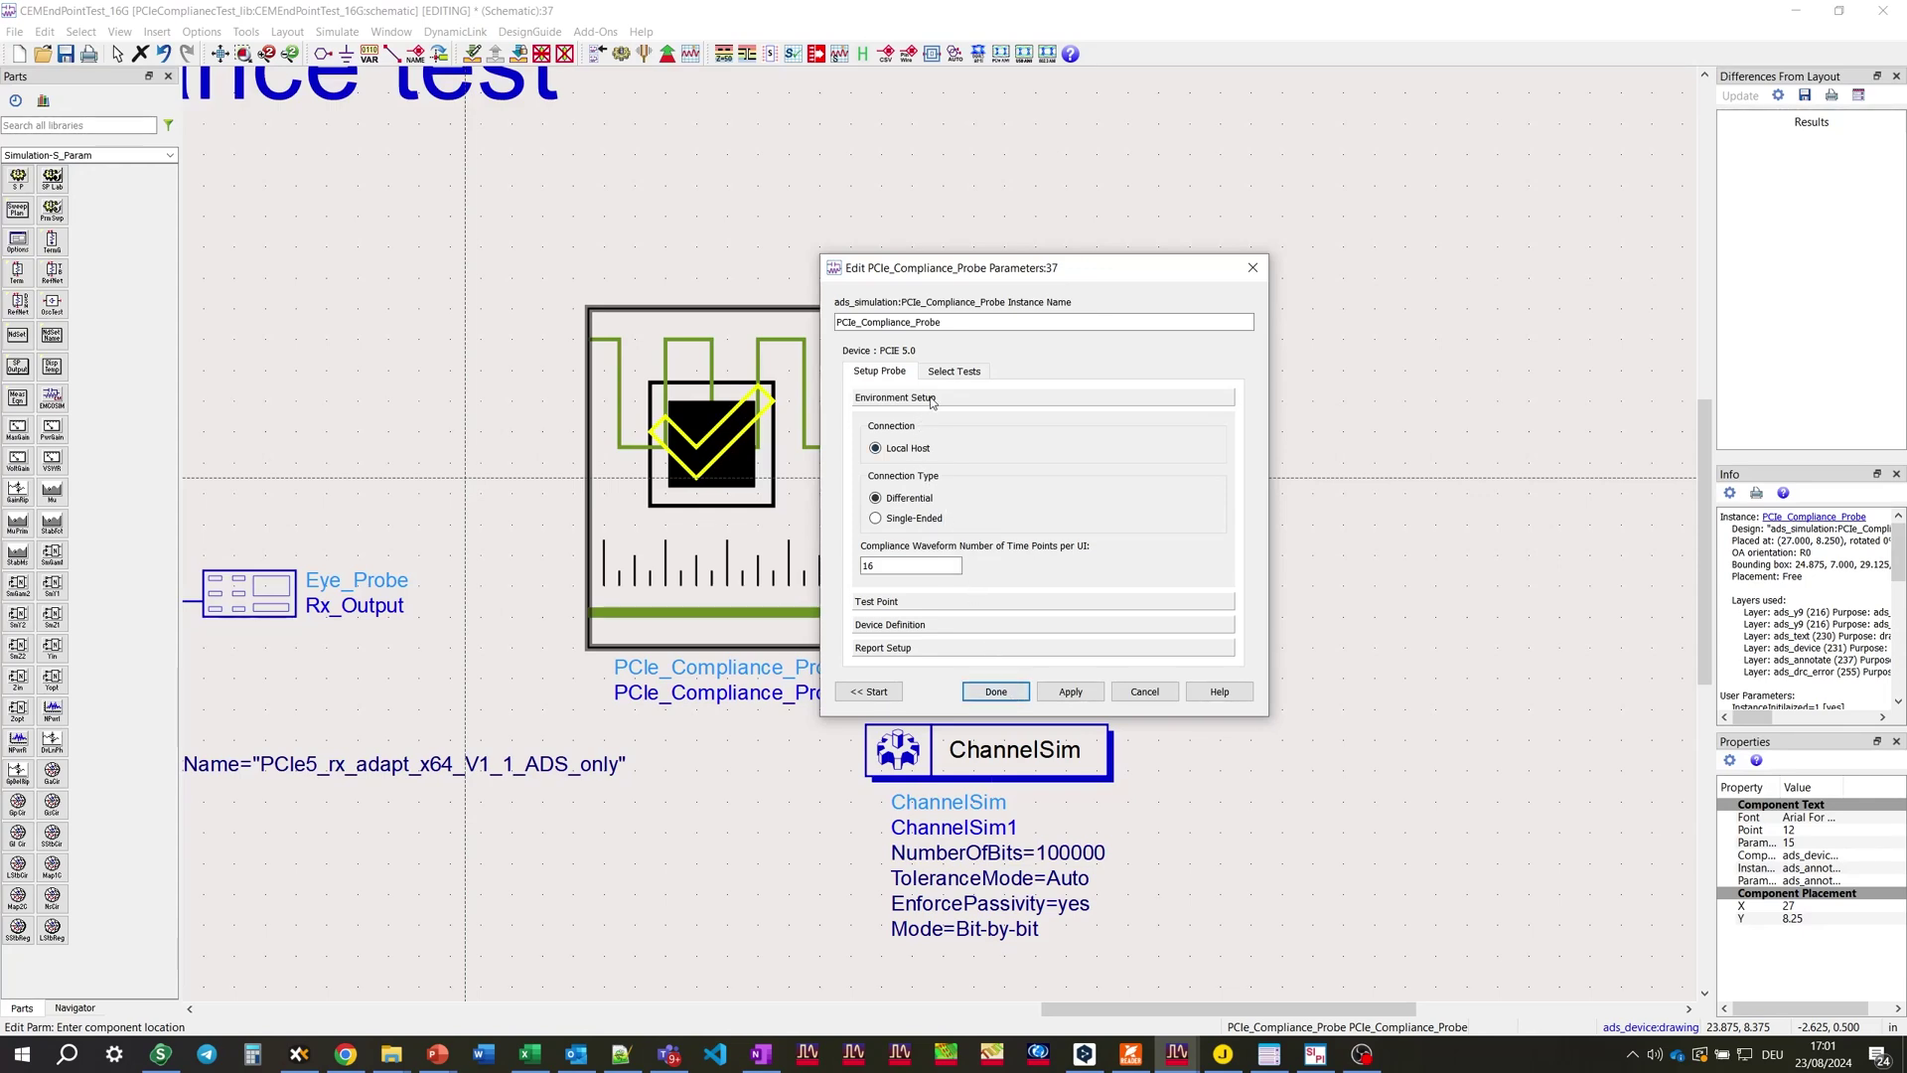
Step: Check the min and max channel probe signals under Test Point, then show the selected tests
click(886, 602)
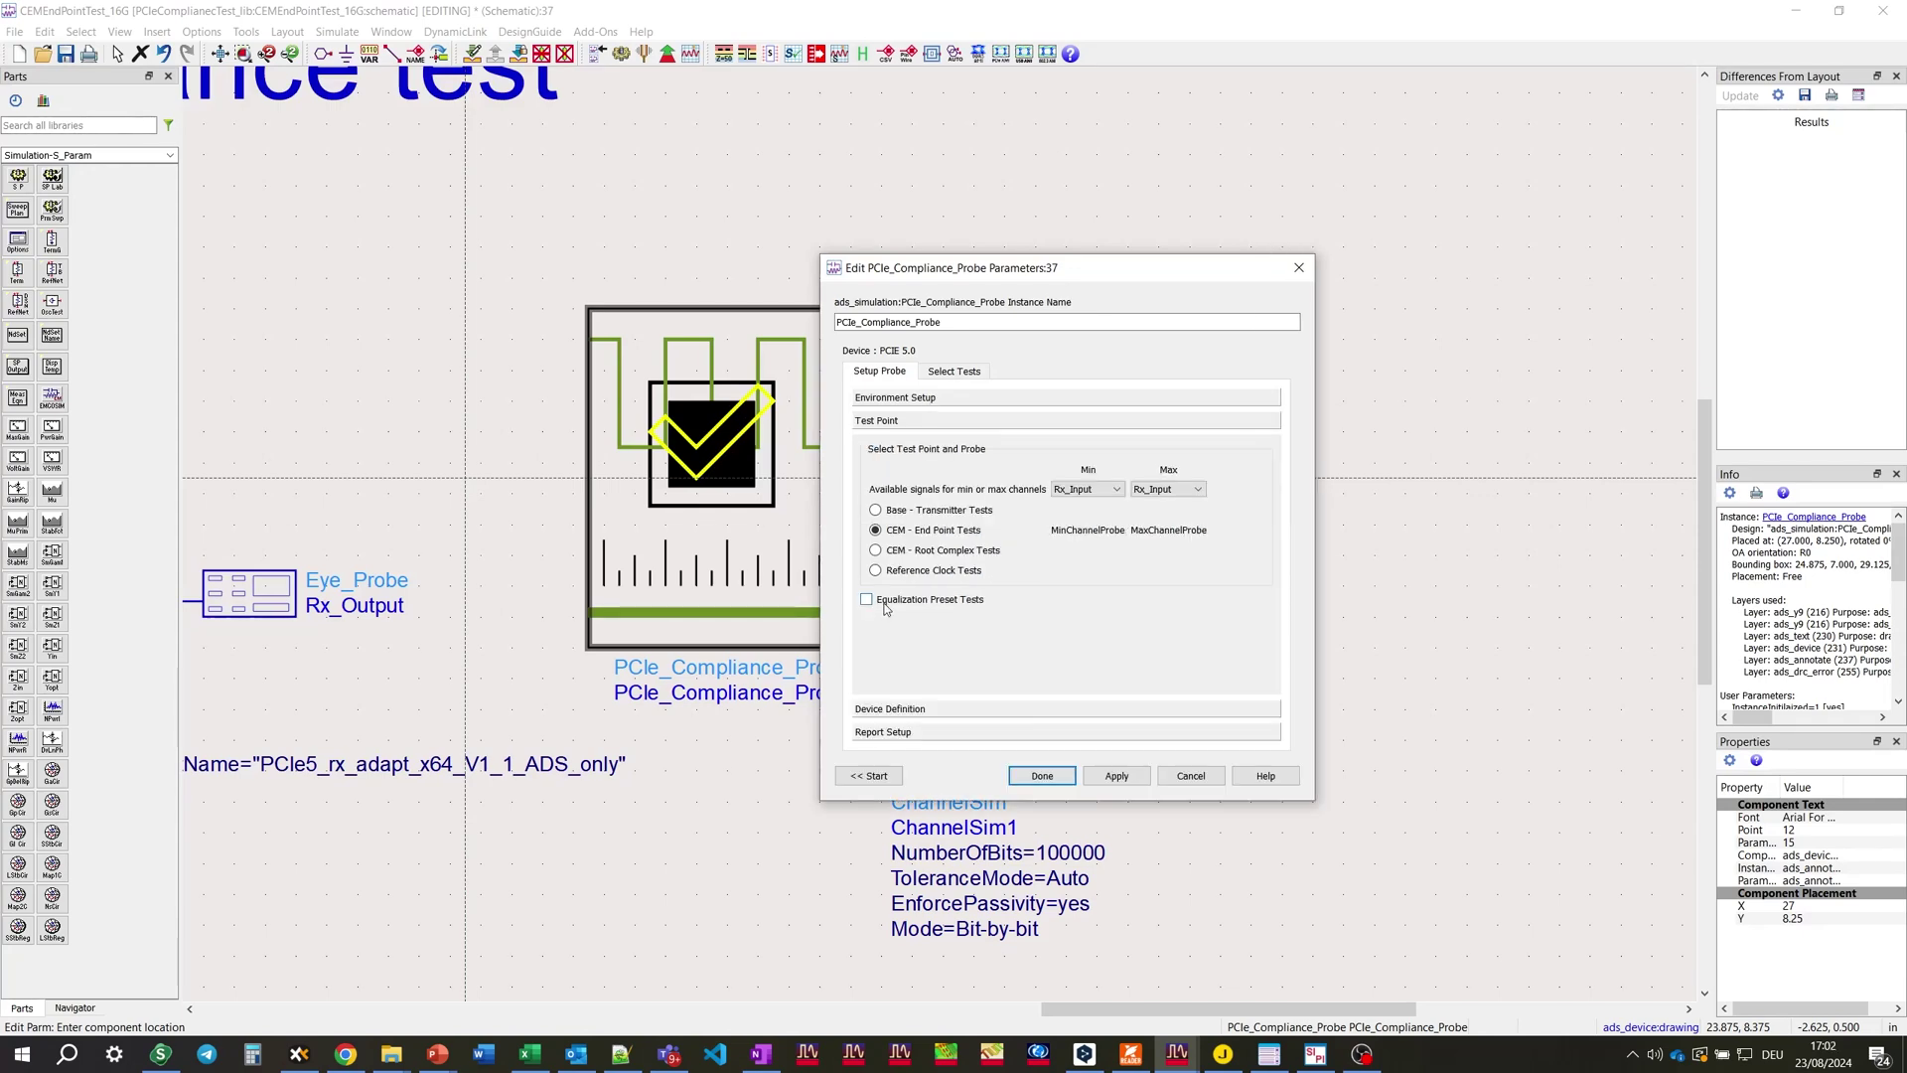
click(1101, 490)
click(1090, 515)
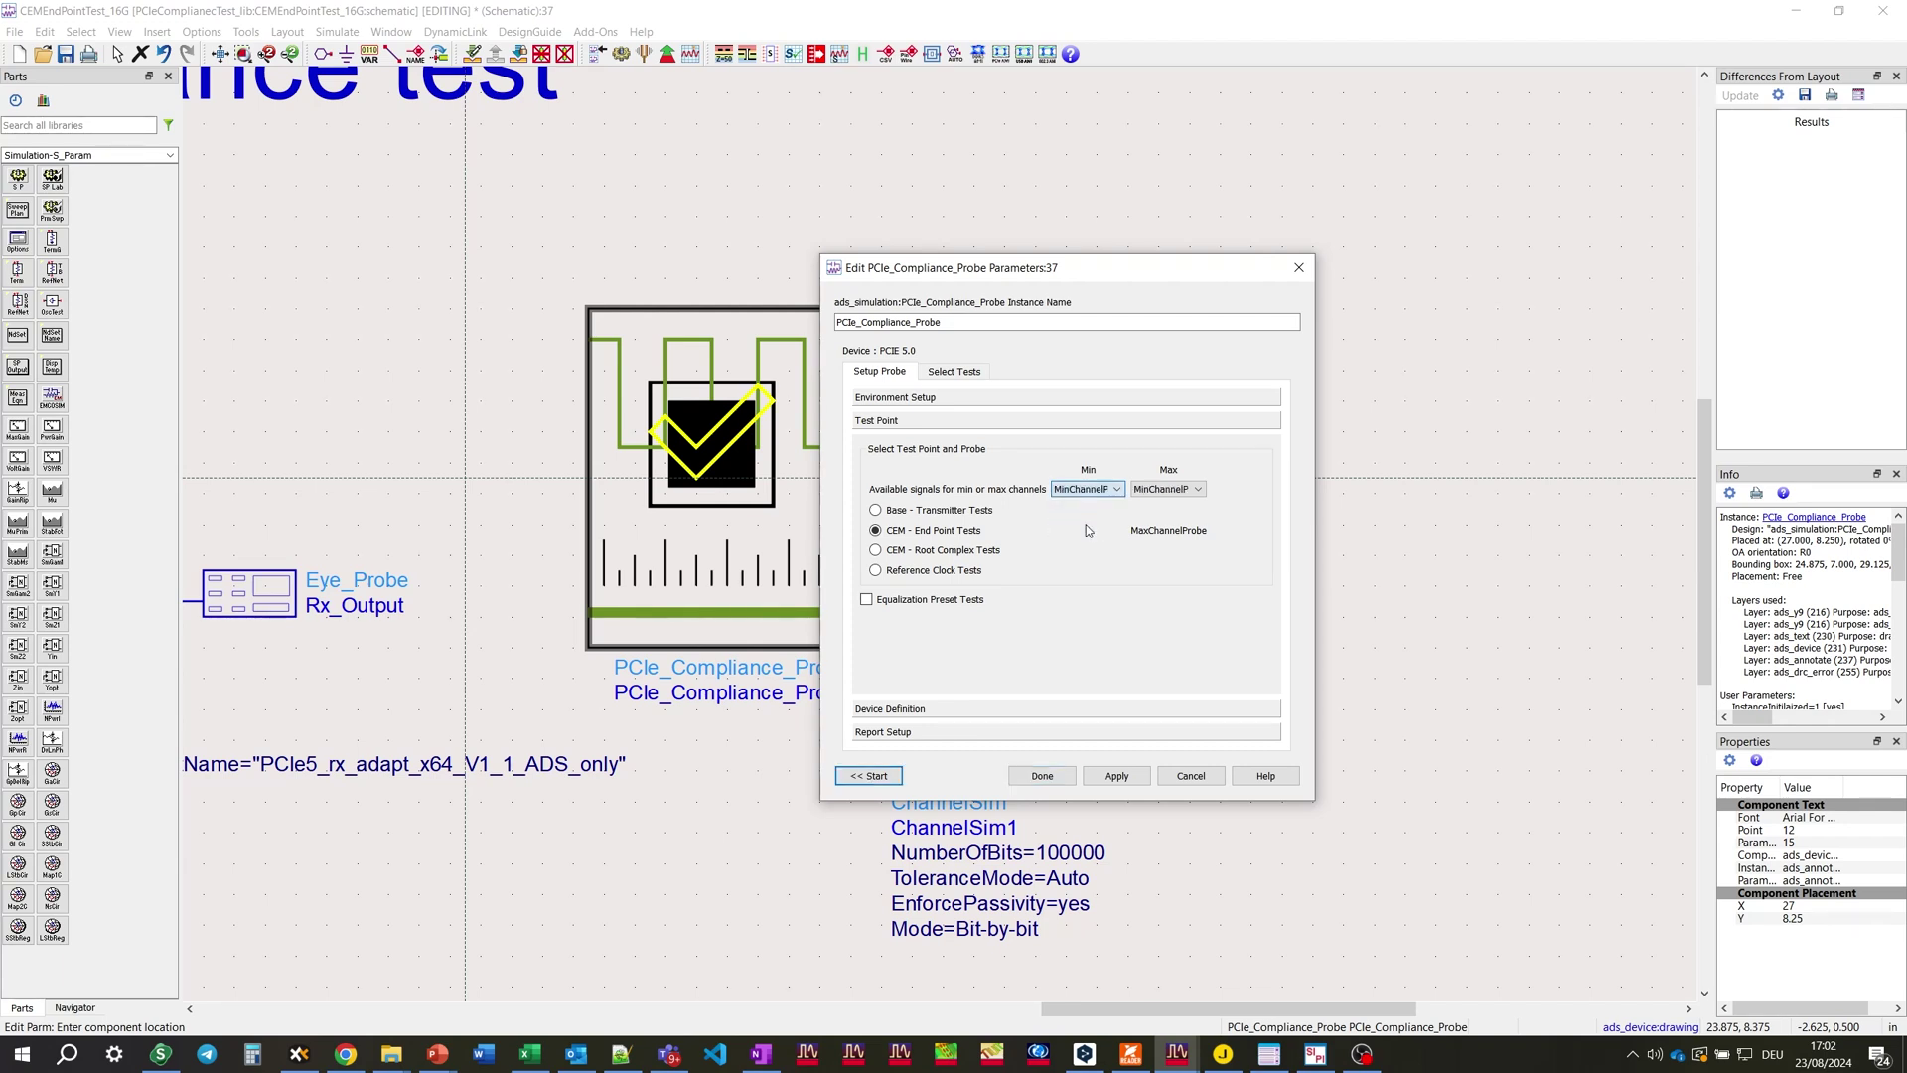
click(1148, 492)
click(1162, 535)
click(1116, 490)
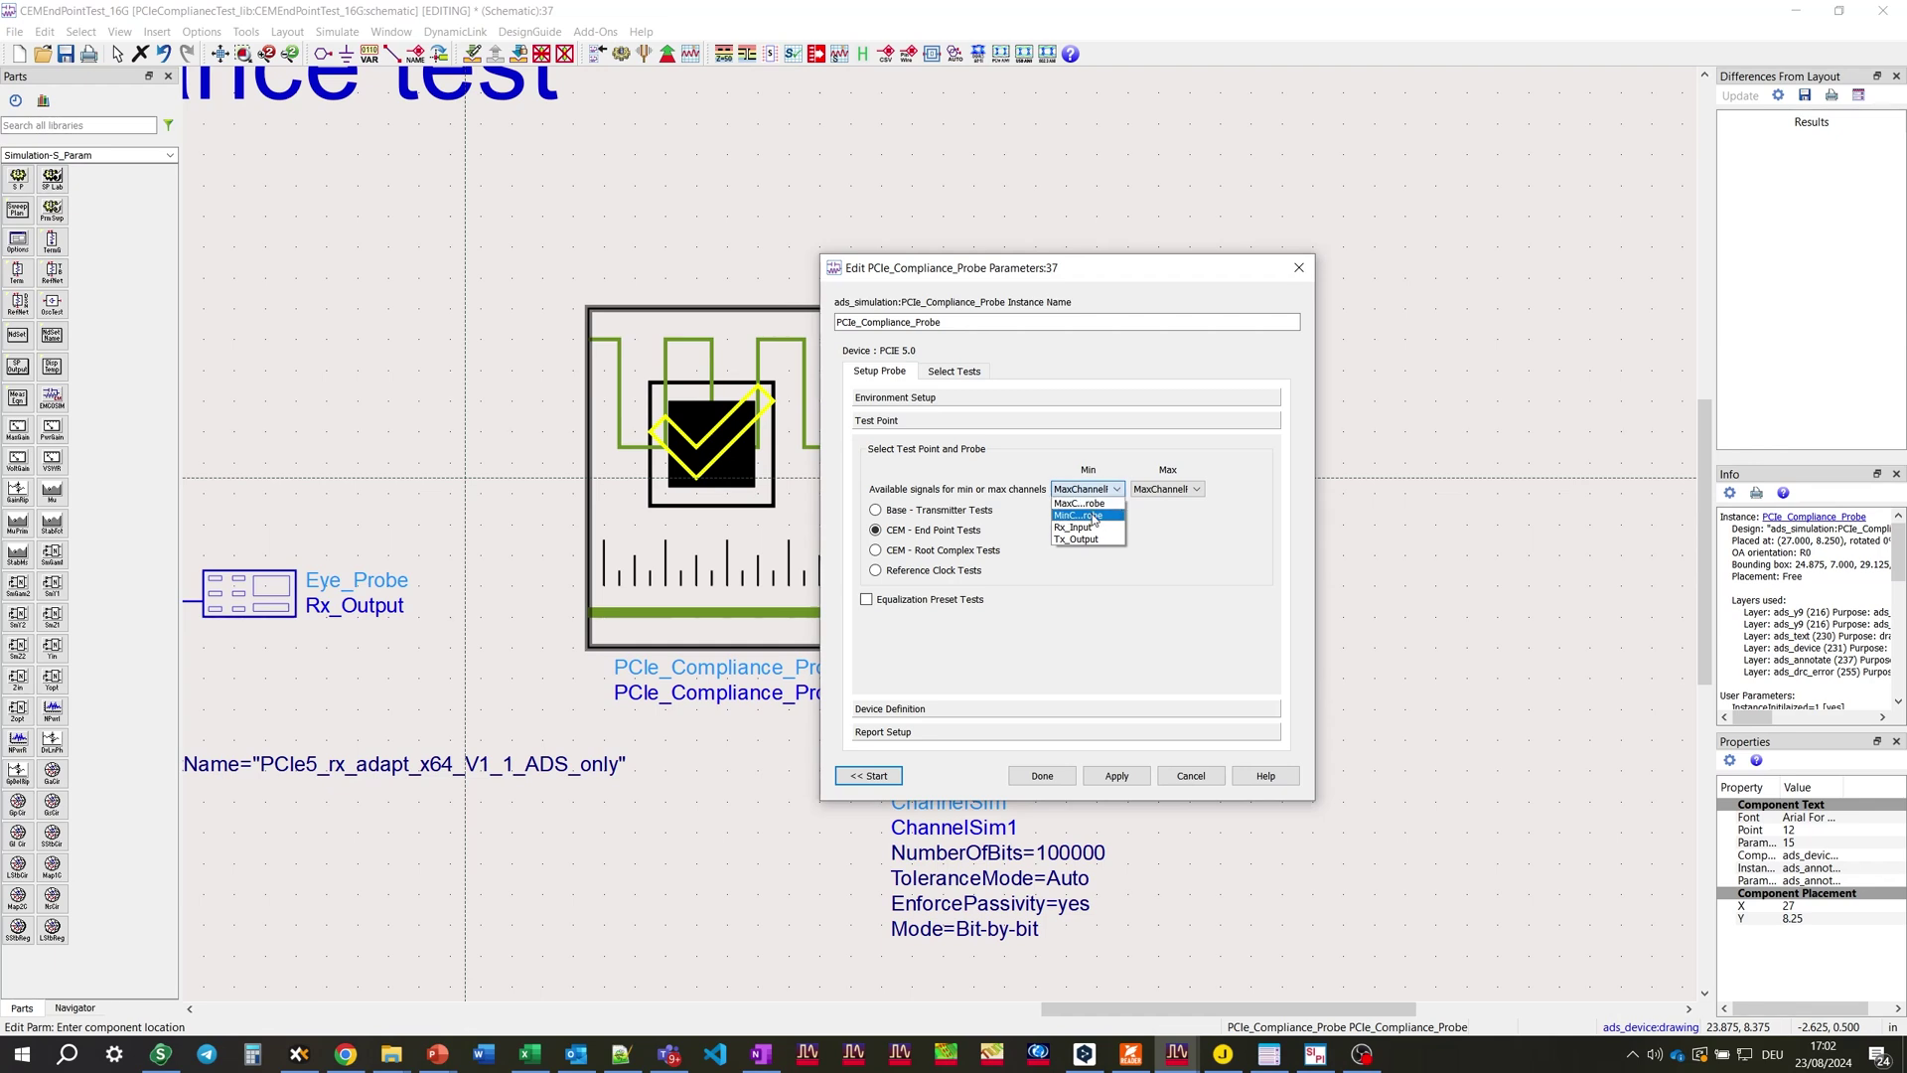
click(1160, 490)
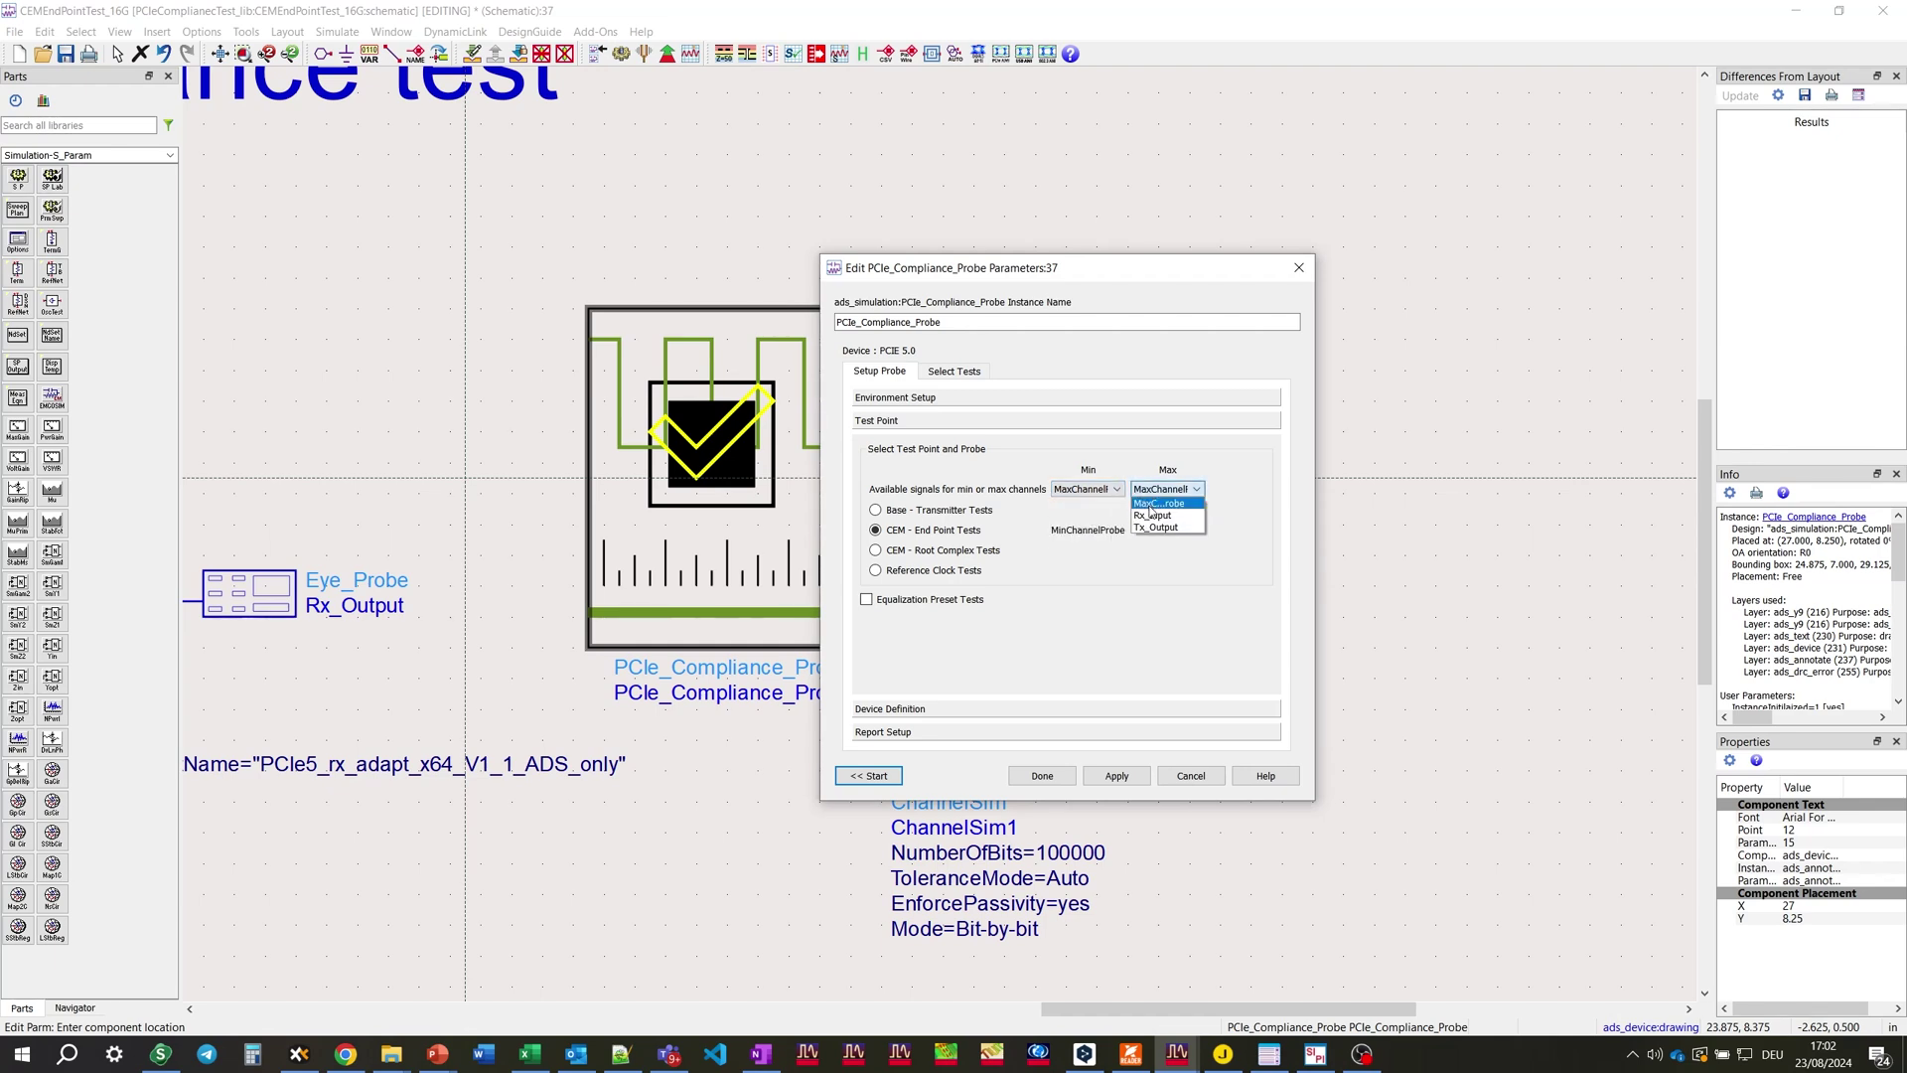
click(1152, 515)
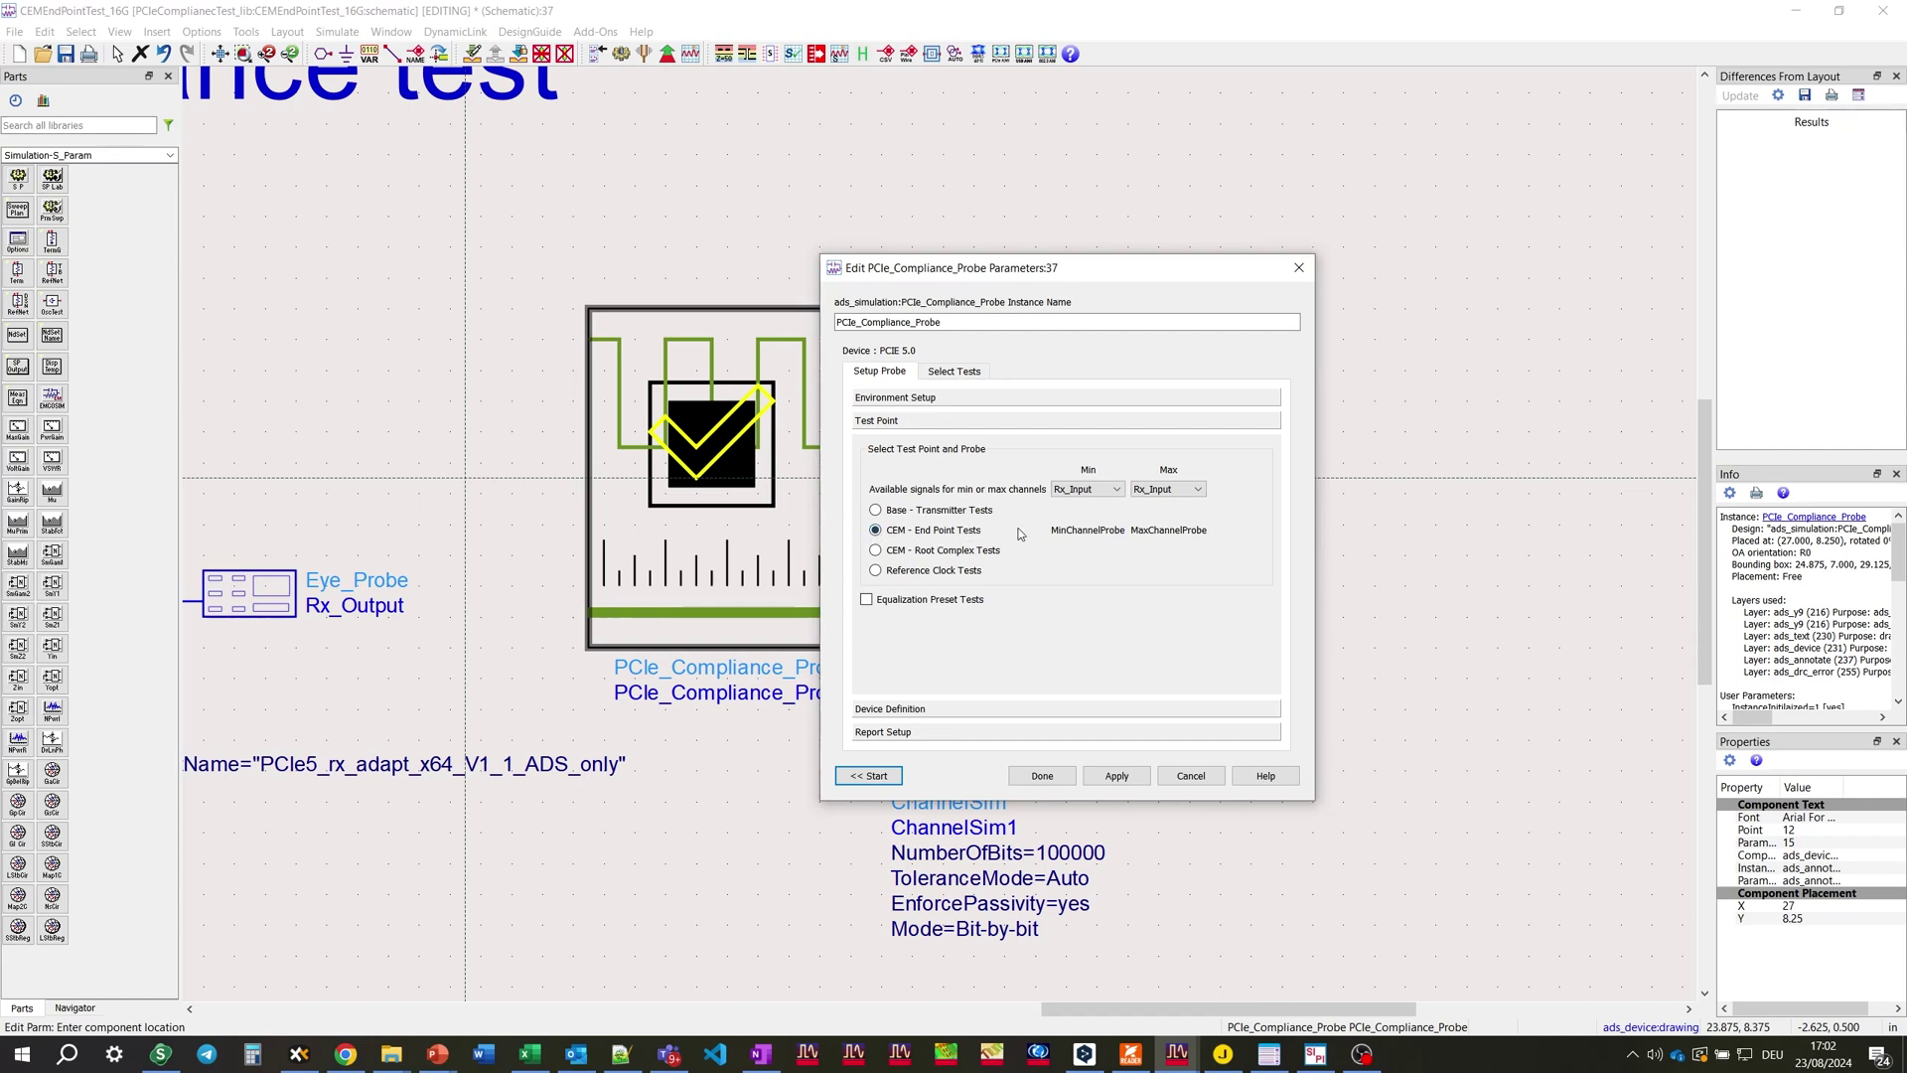
click(984, 376)
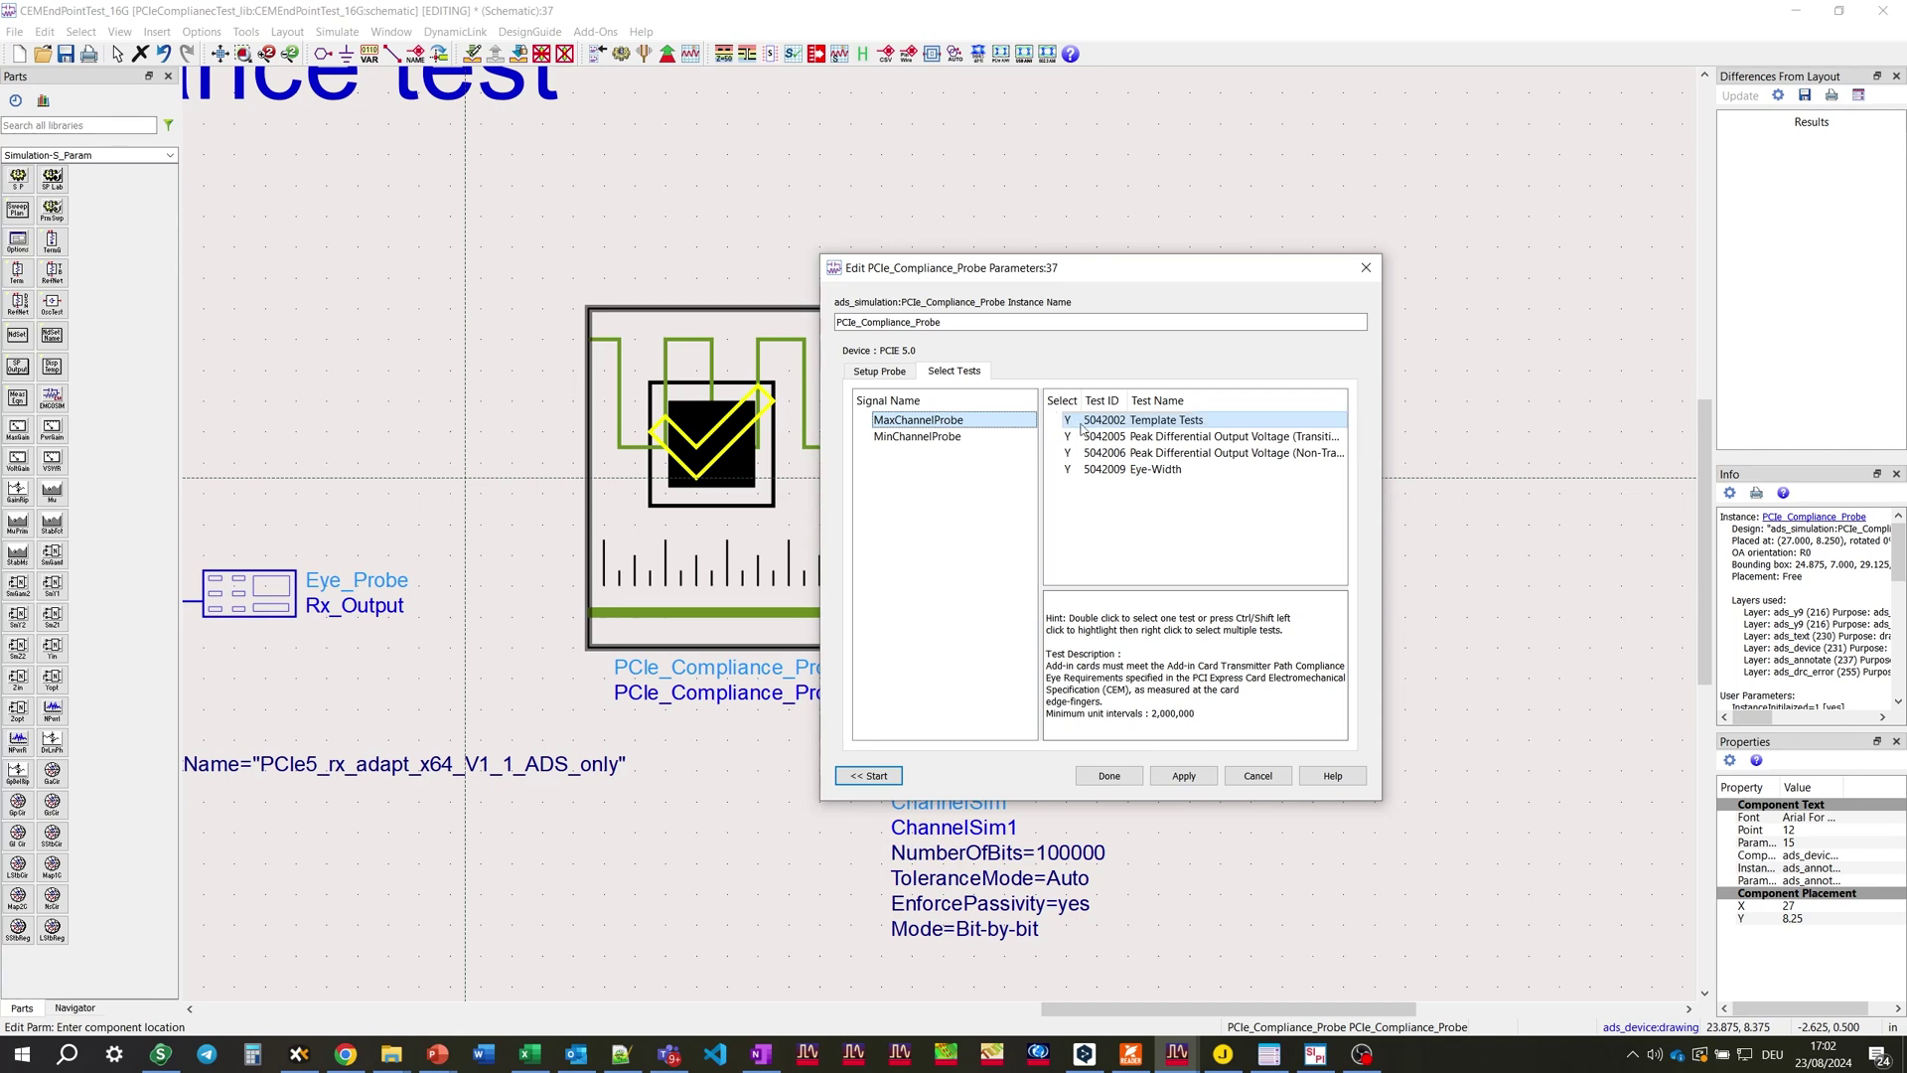
Step: Review MinChannelProbe's tests and keep the Device Definition data speed at 16.0 GT/s
click(935, 438)
double_click(1077, 422)
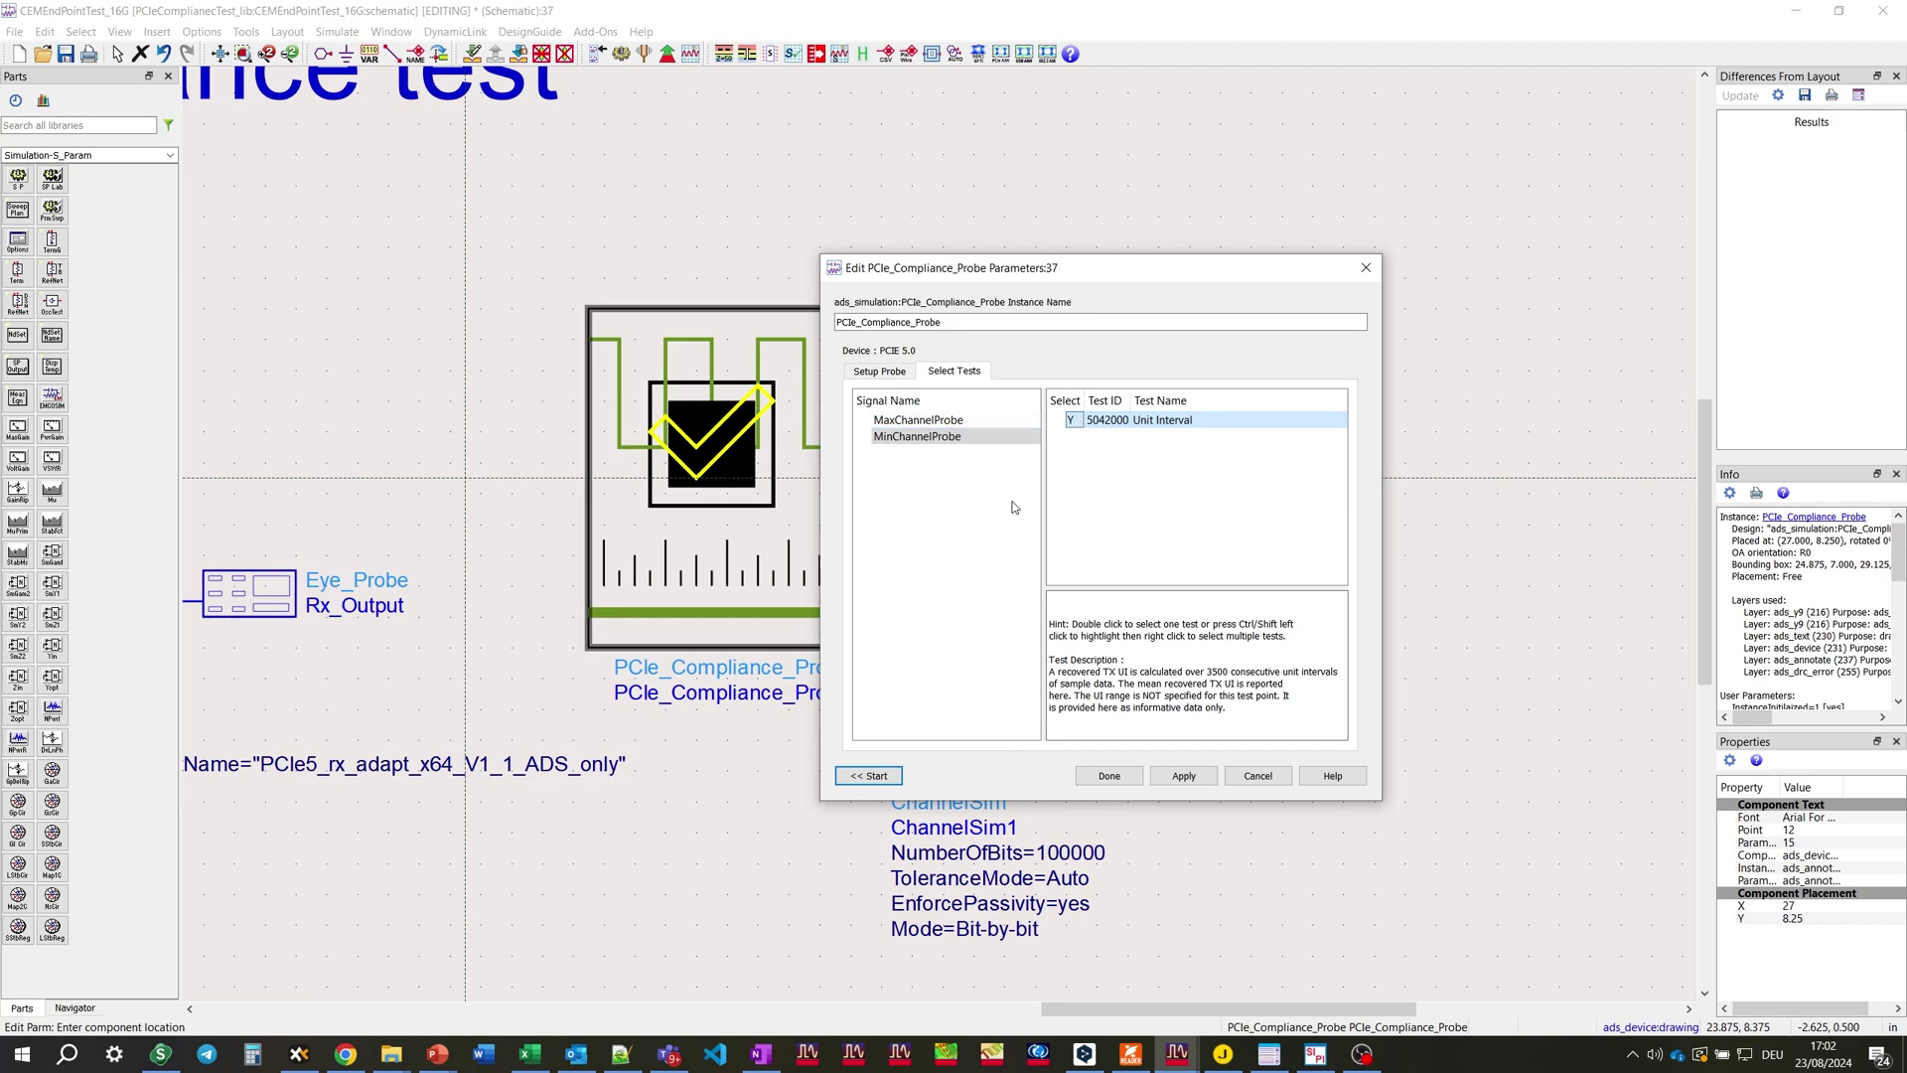
click(903, 378)
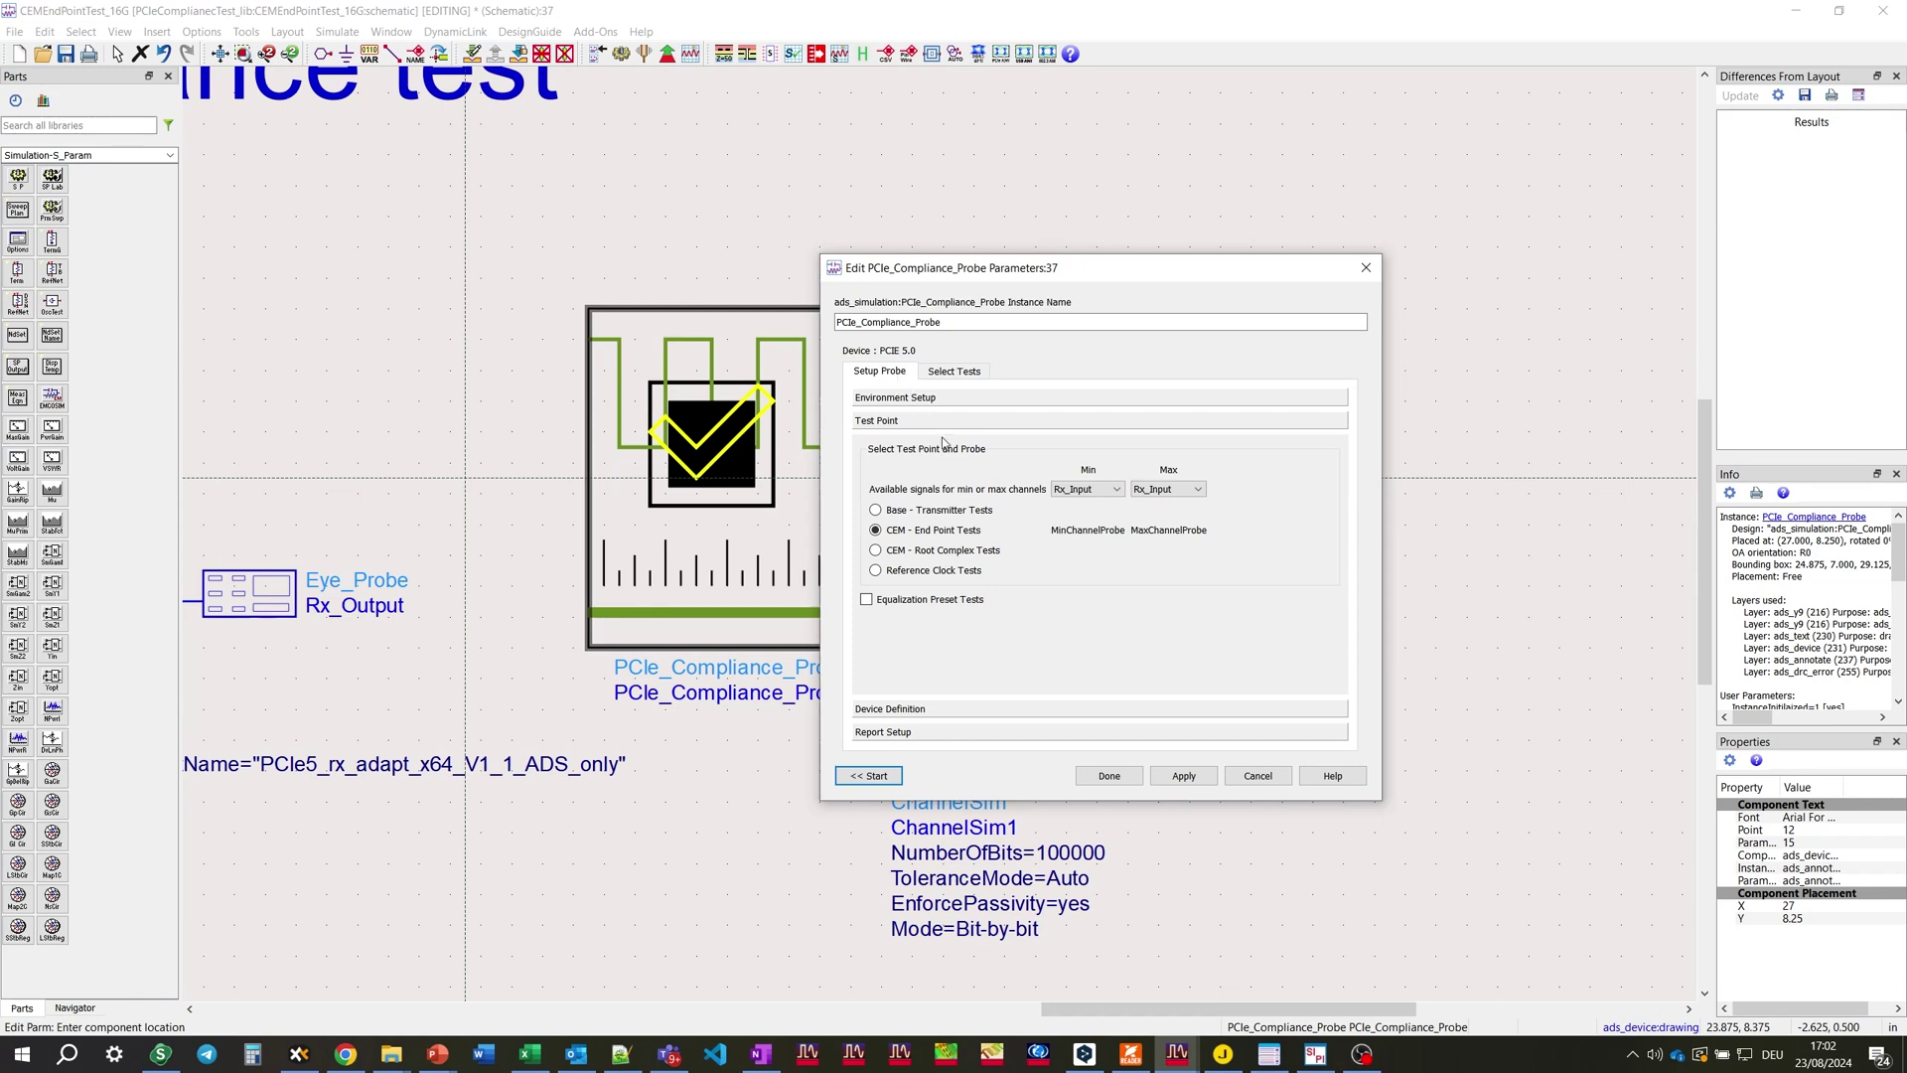
click(903, 708)
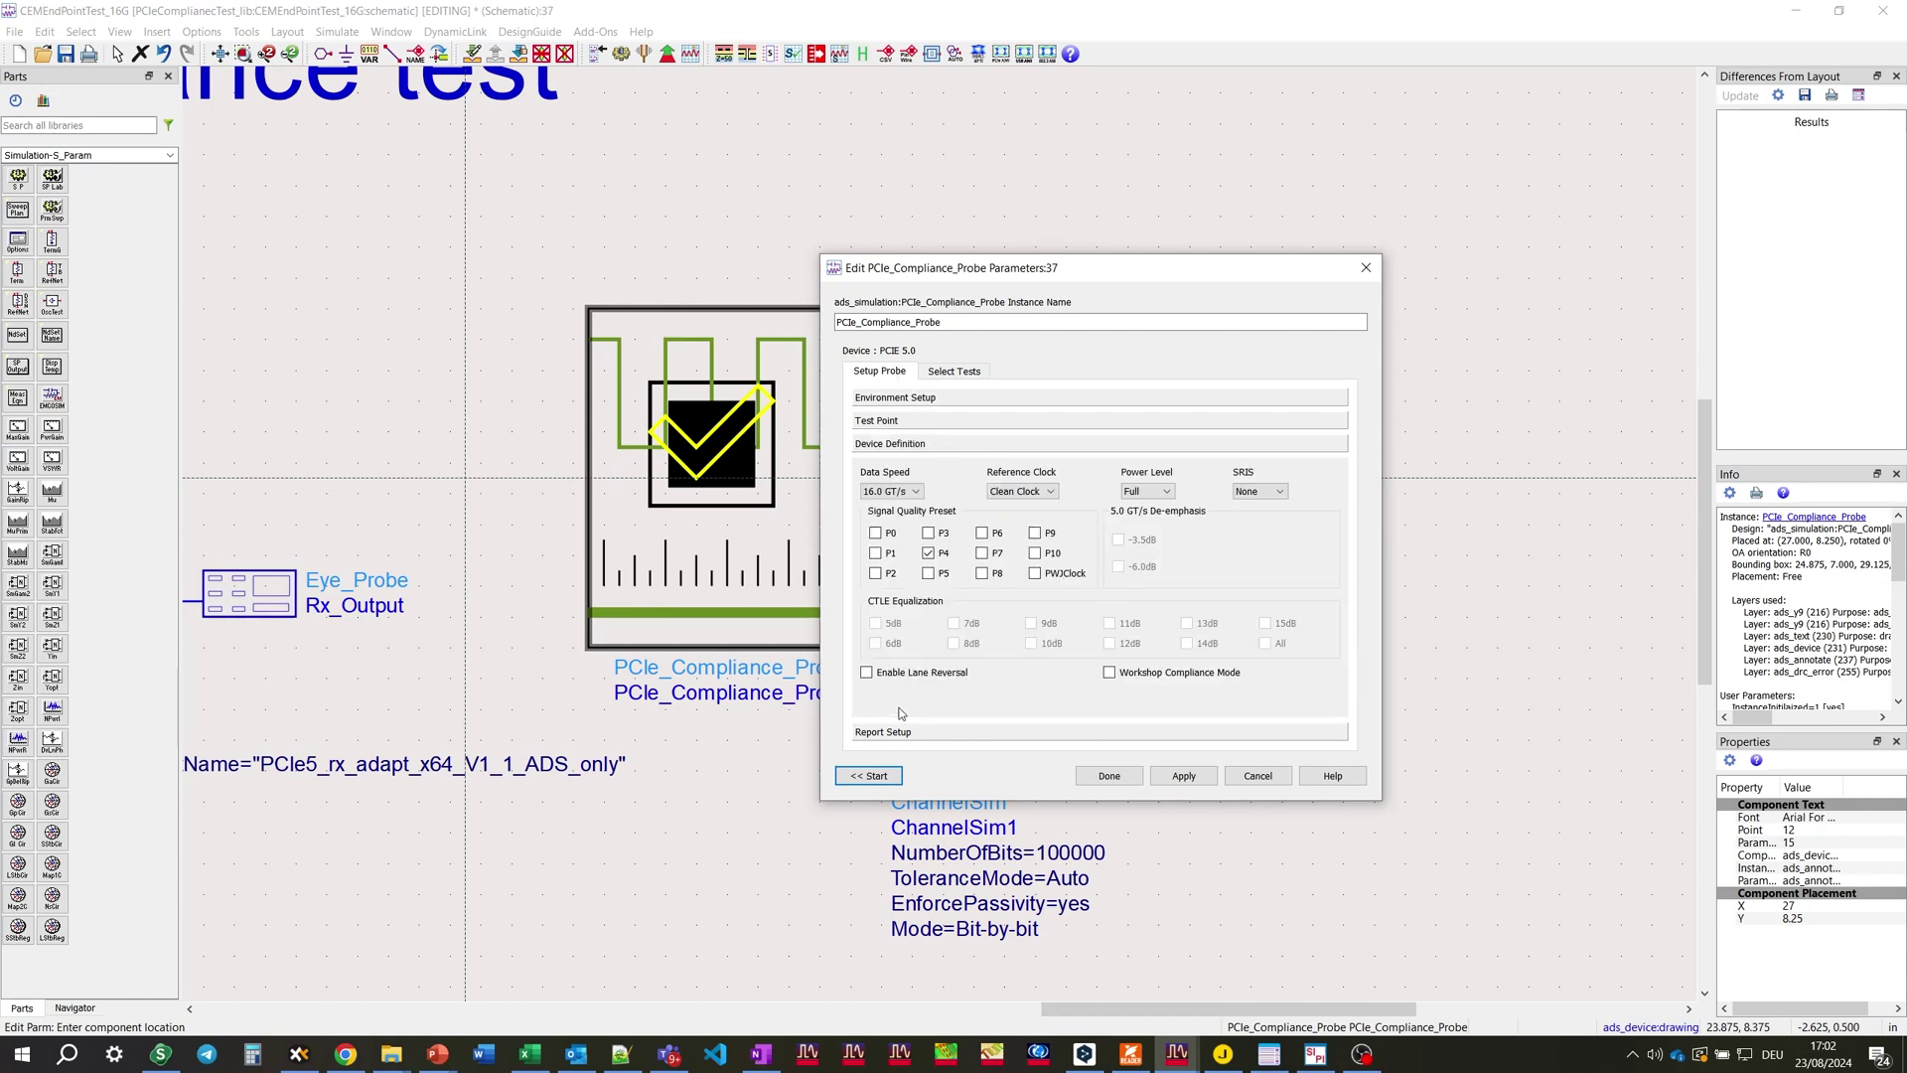
click(917, 491)
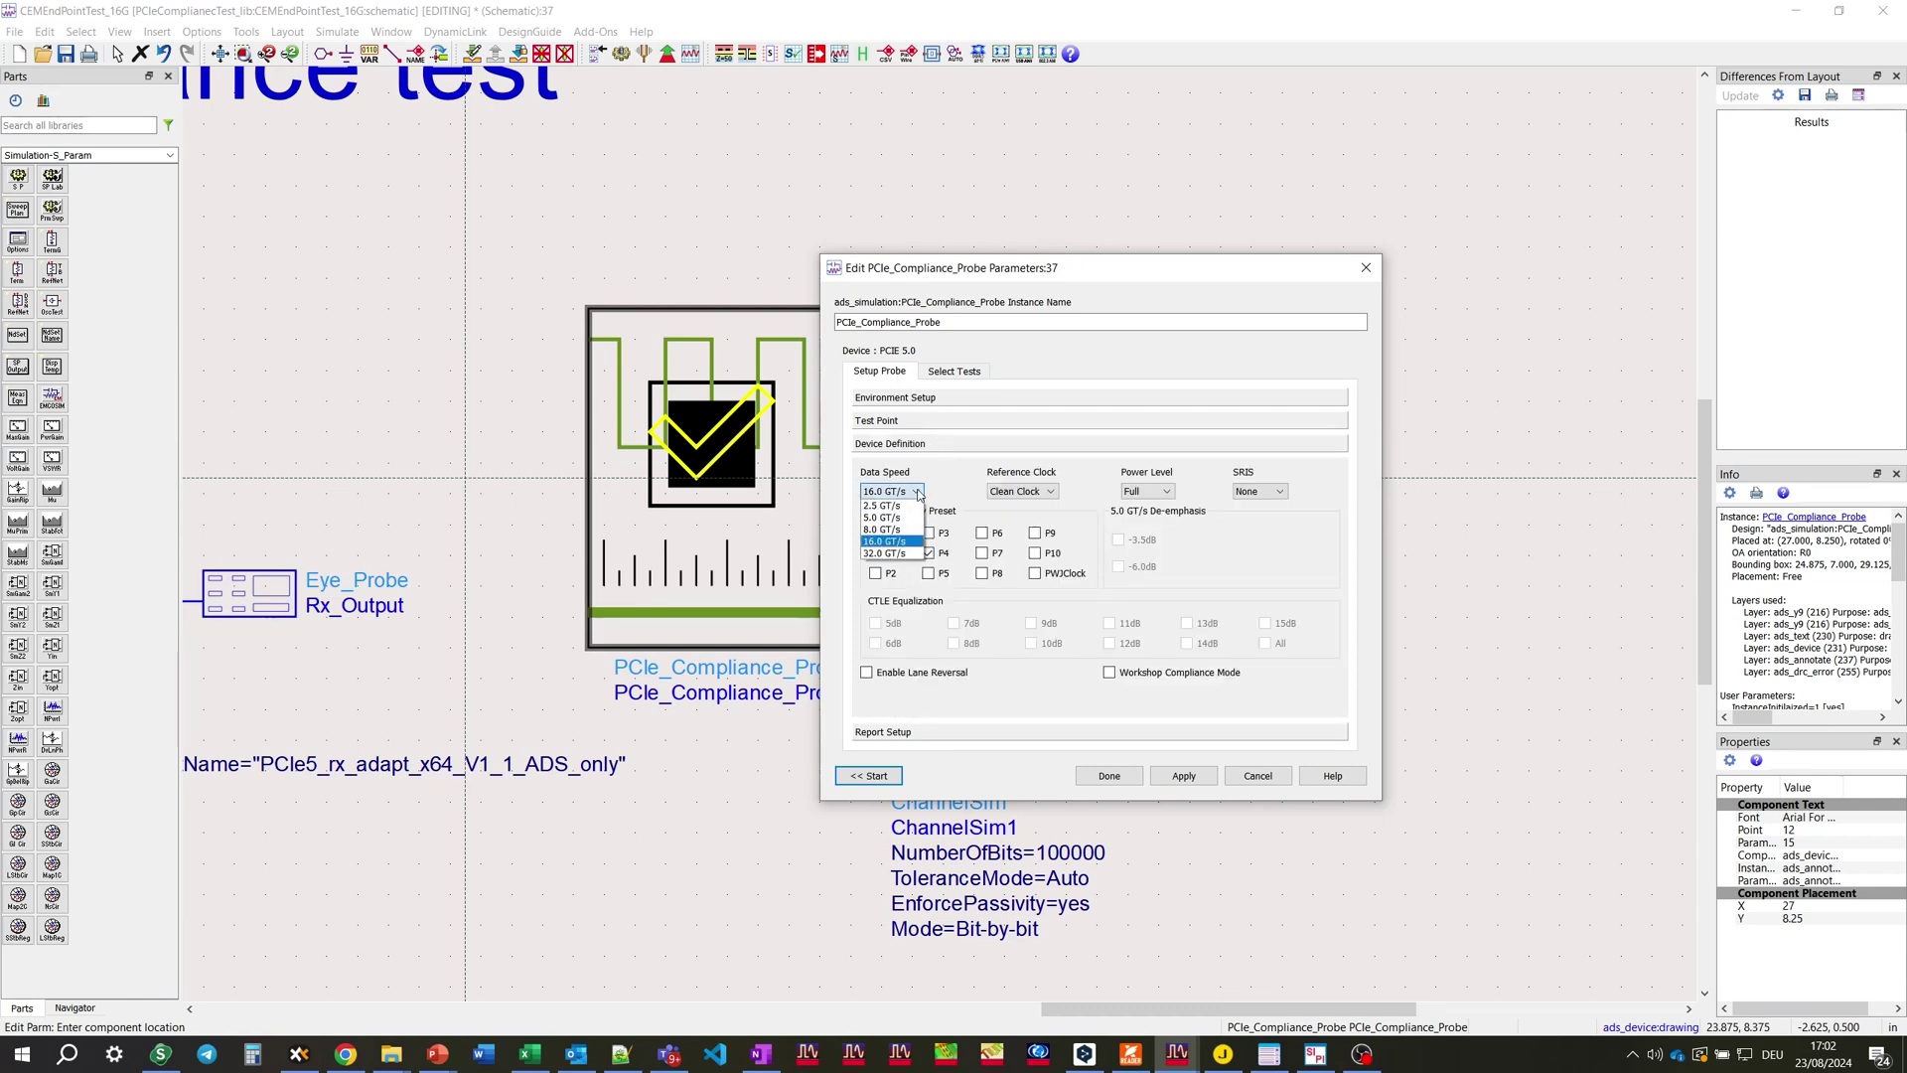
click(909, 541)
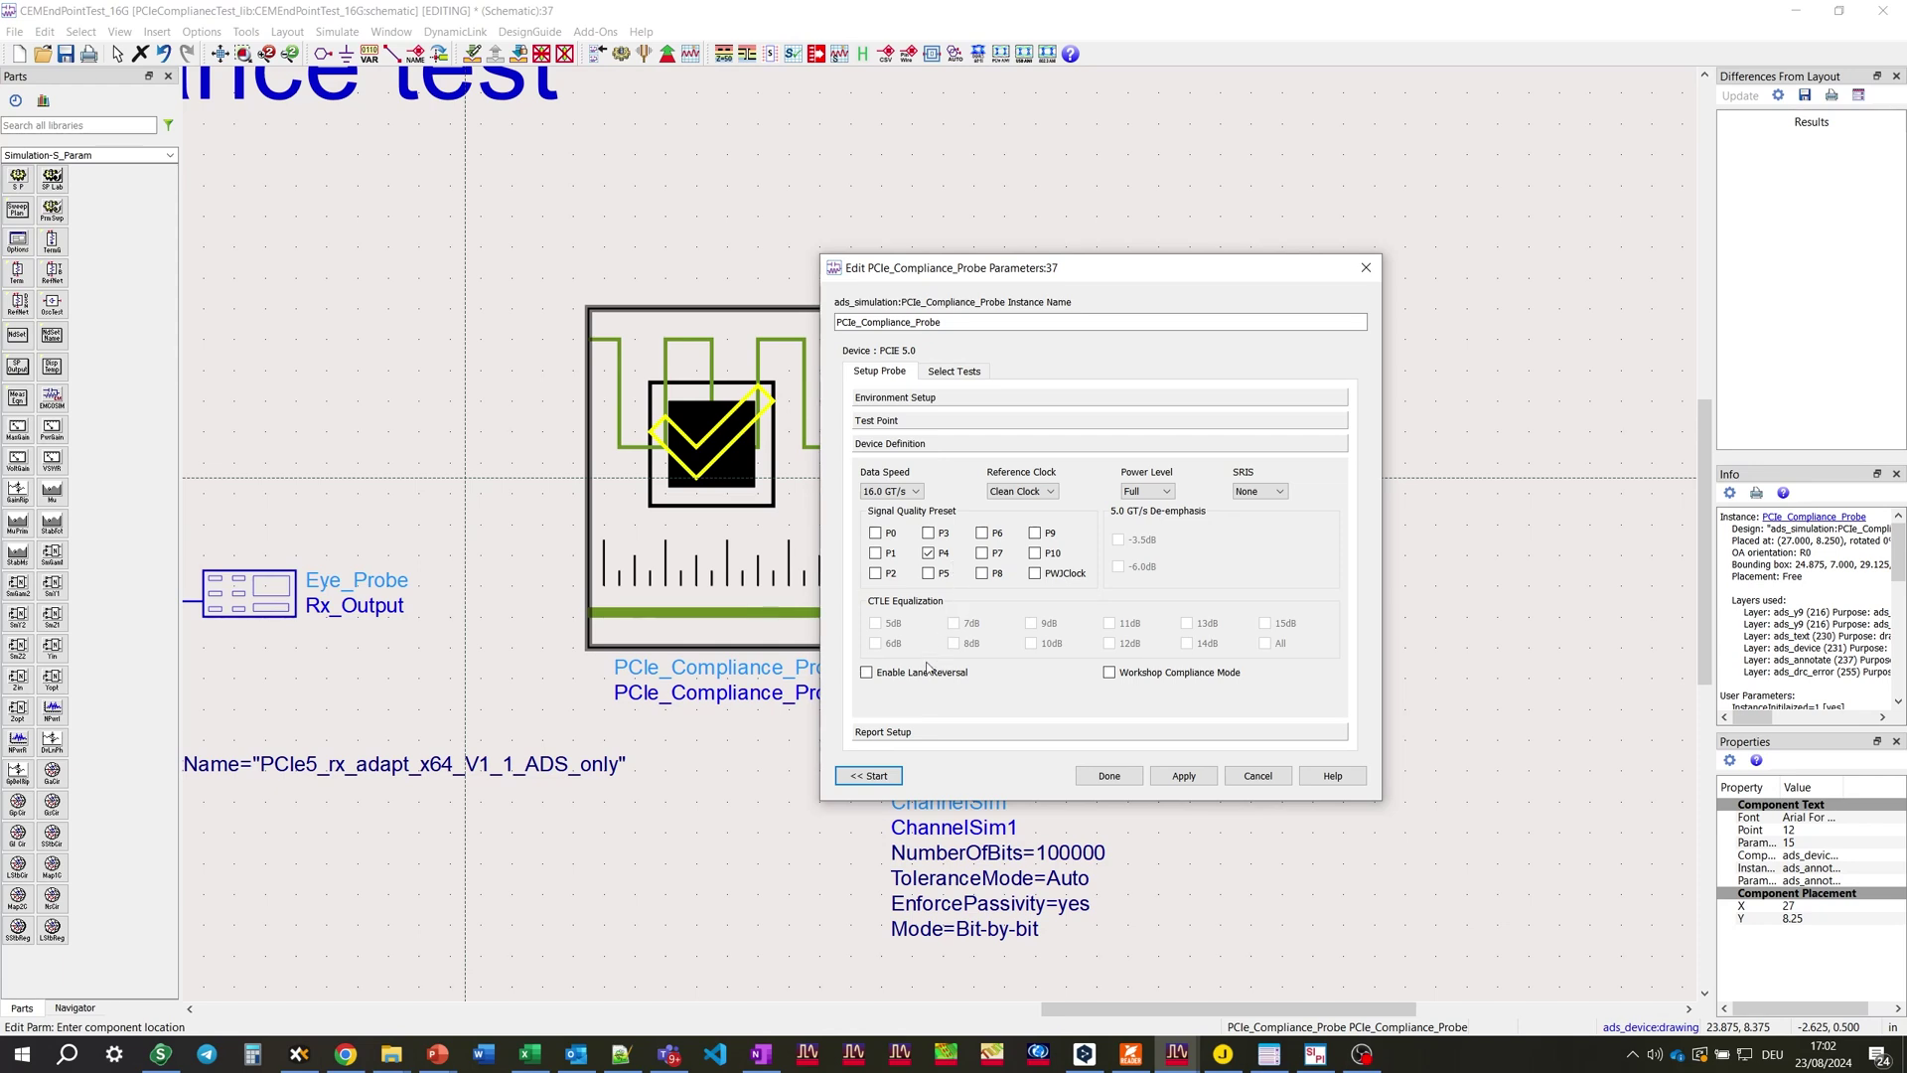
Step: Confirm the report file name CEMEndPointTest_16Gbps.pdf, then apply and close the probe parameters
click(905, 734)
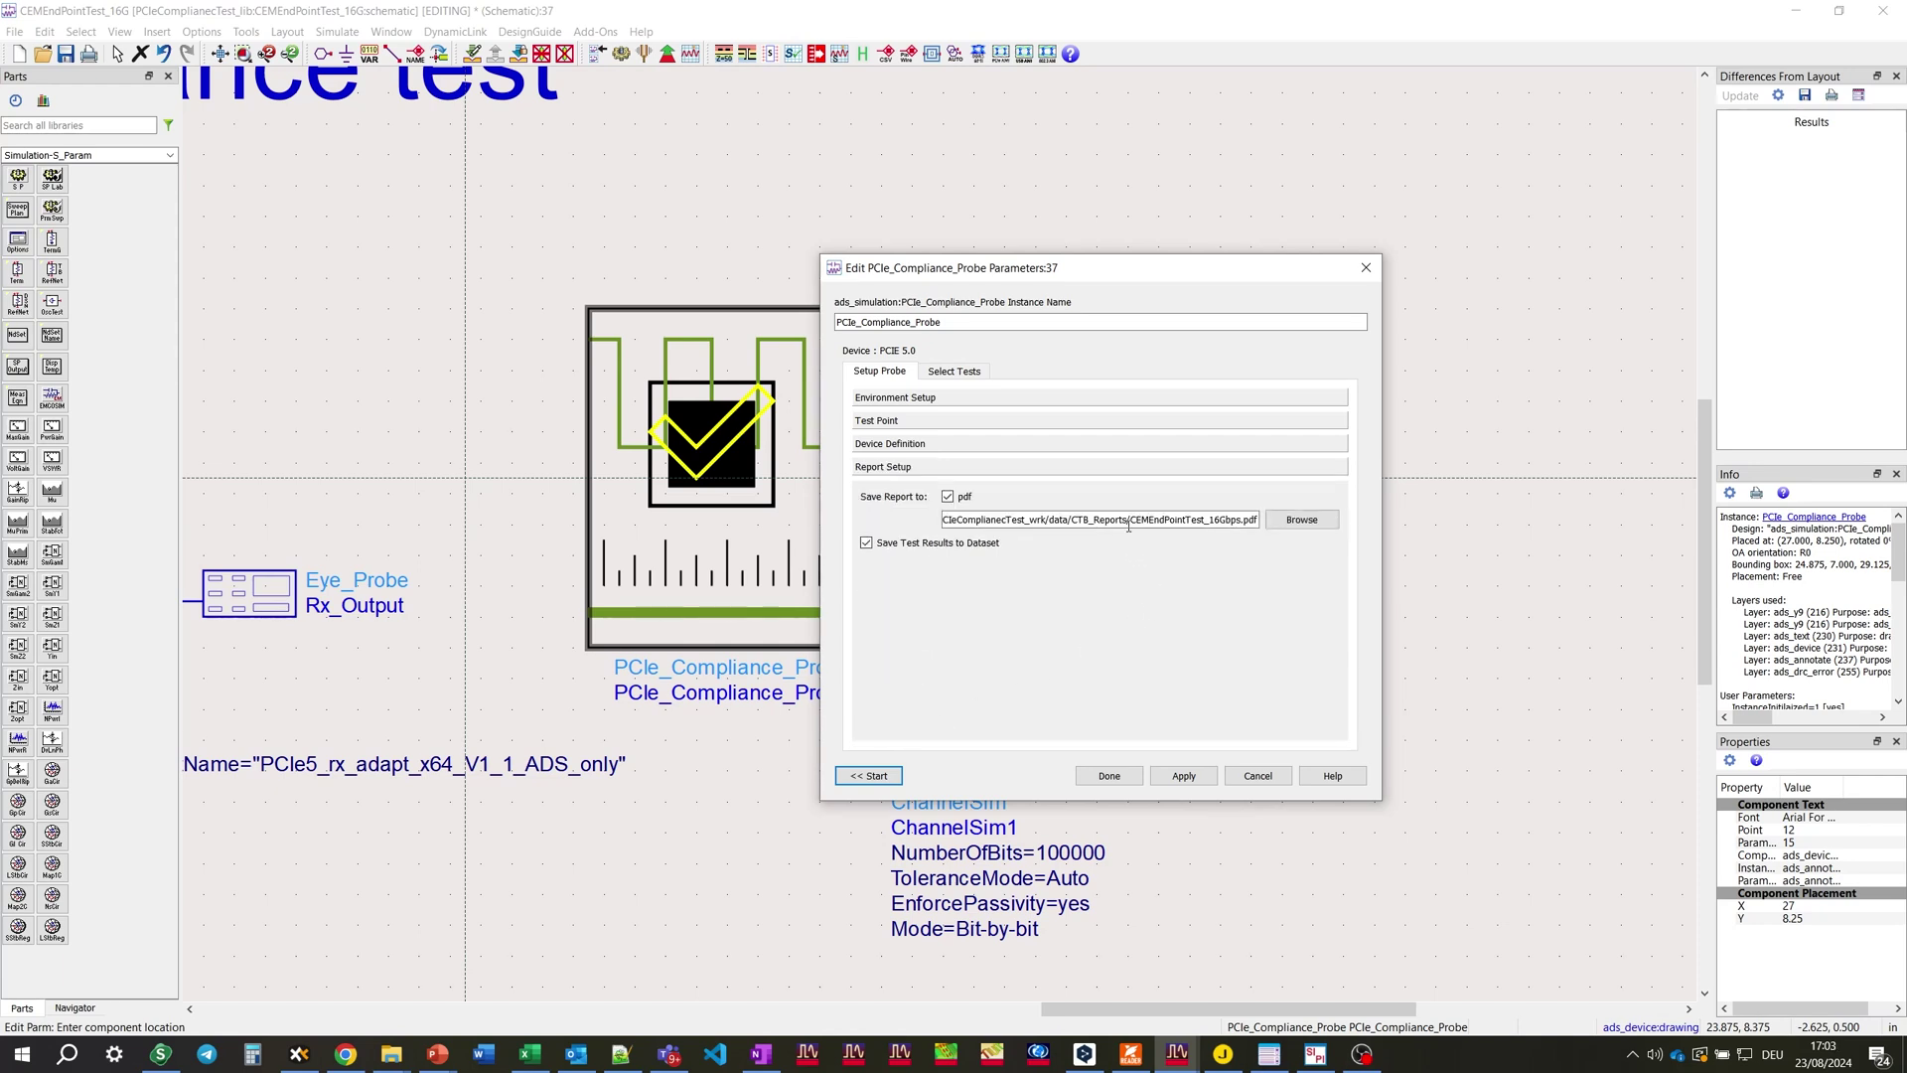
drag(1128, 526, 1256, 523)
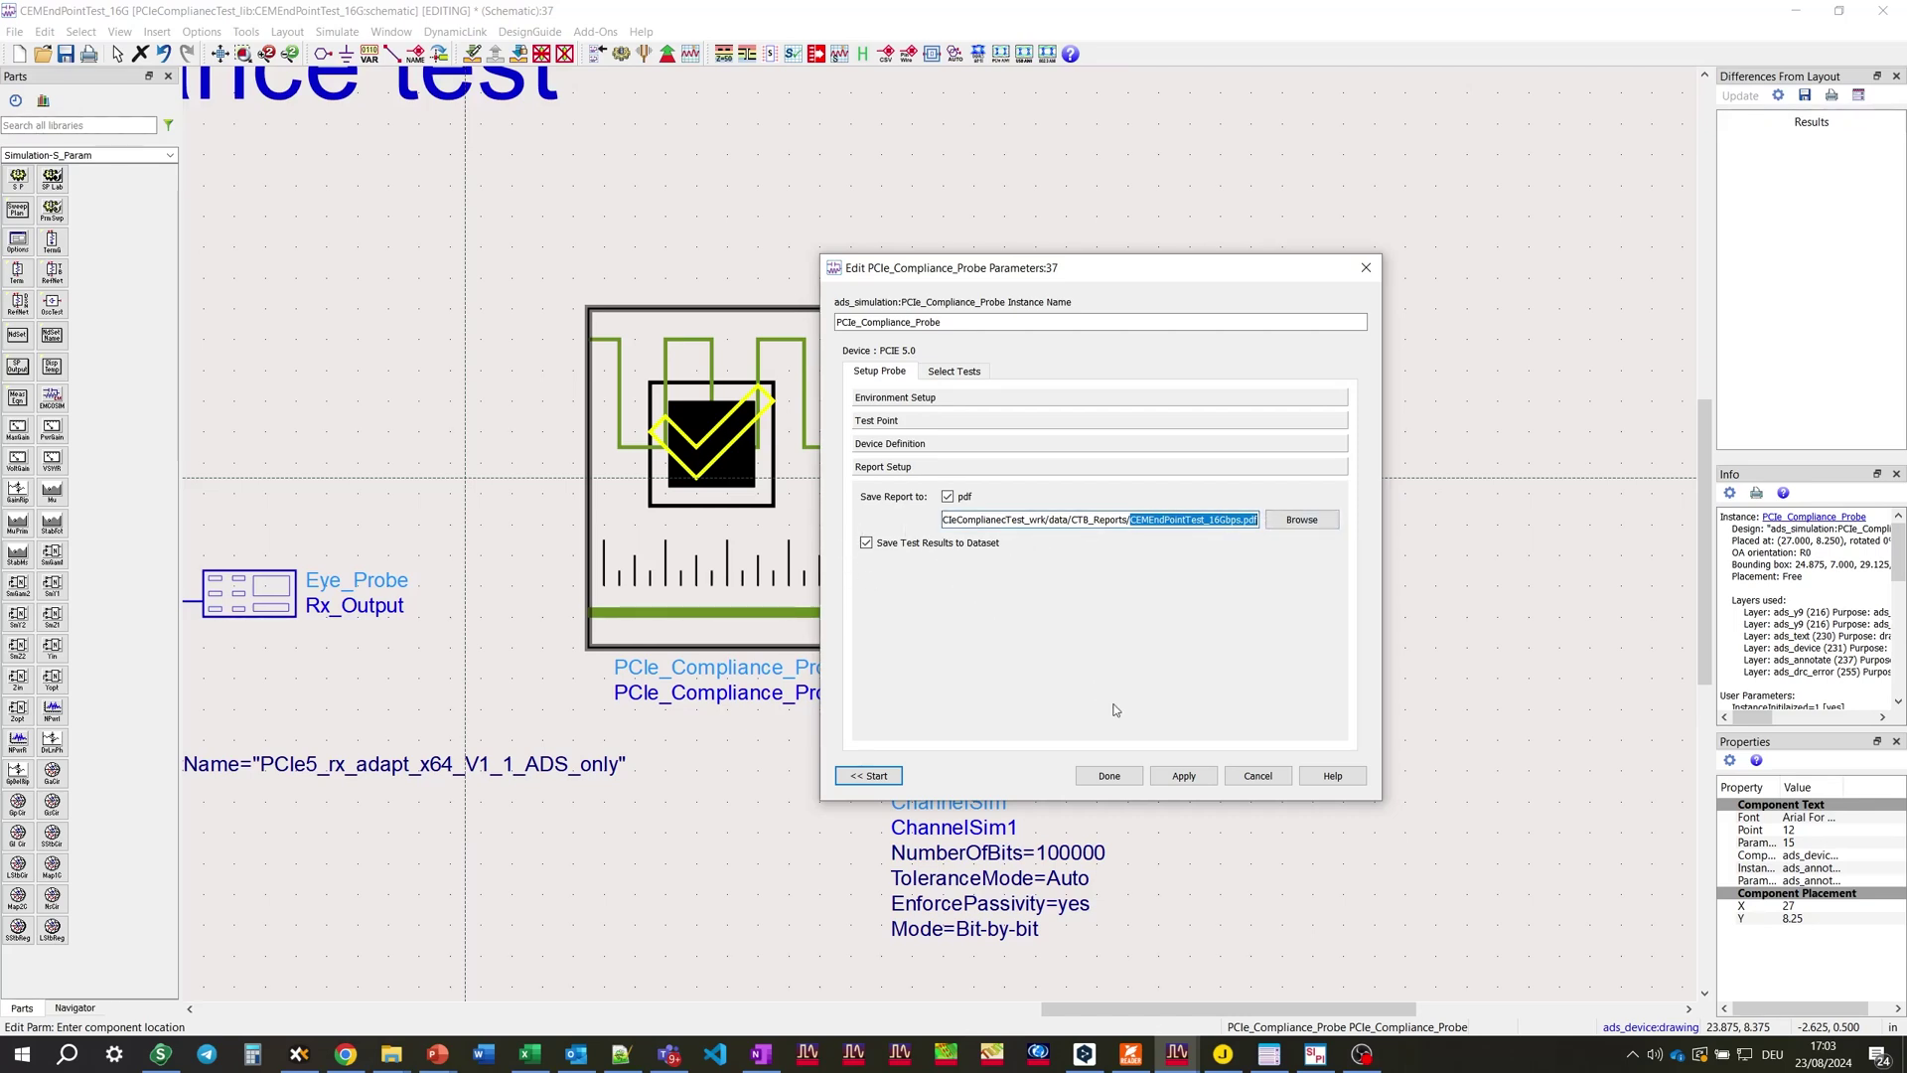
click(1177, 785)
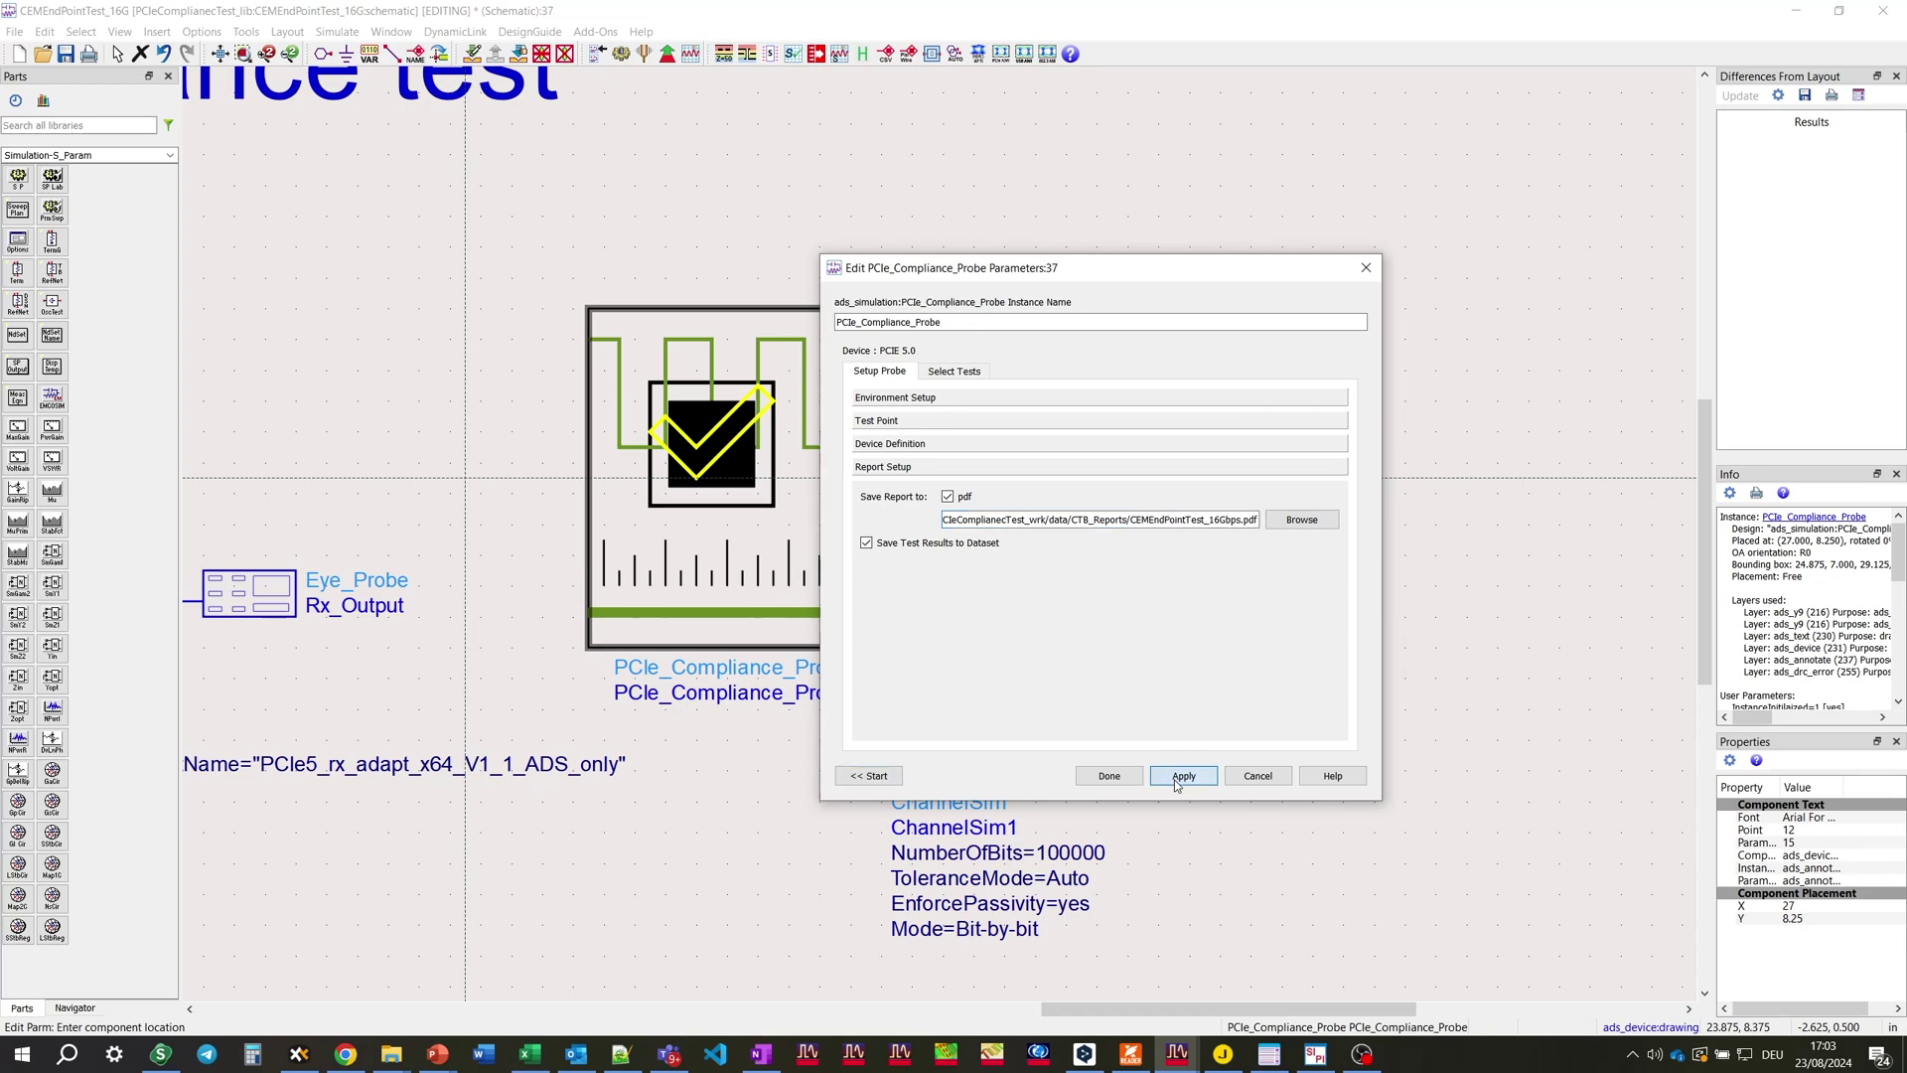
click(1120, 777)
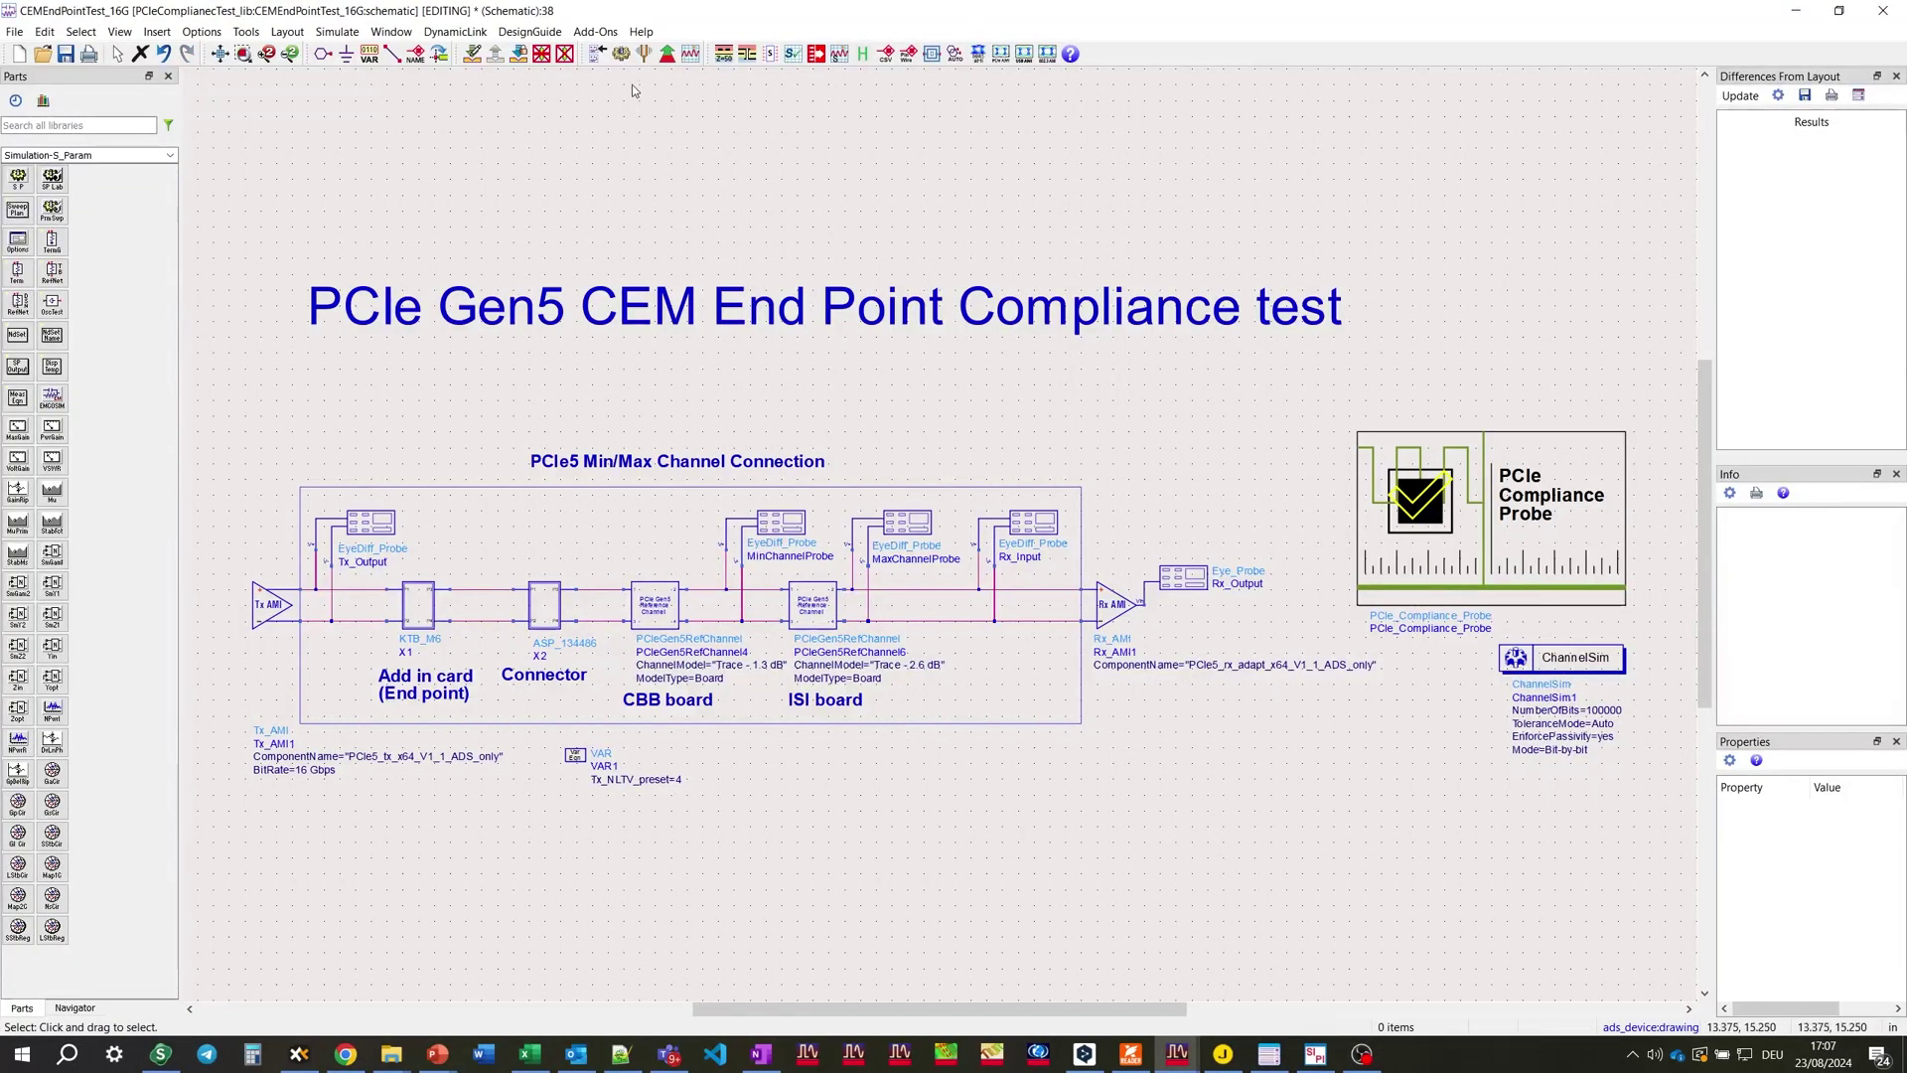
Step: Run the 16 Gbps simulation and open the CEMEndPointTest_16Gbps report showing Pass
click(623, 55)
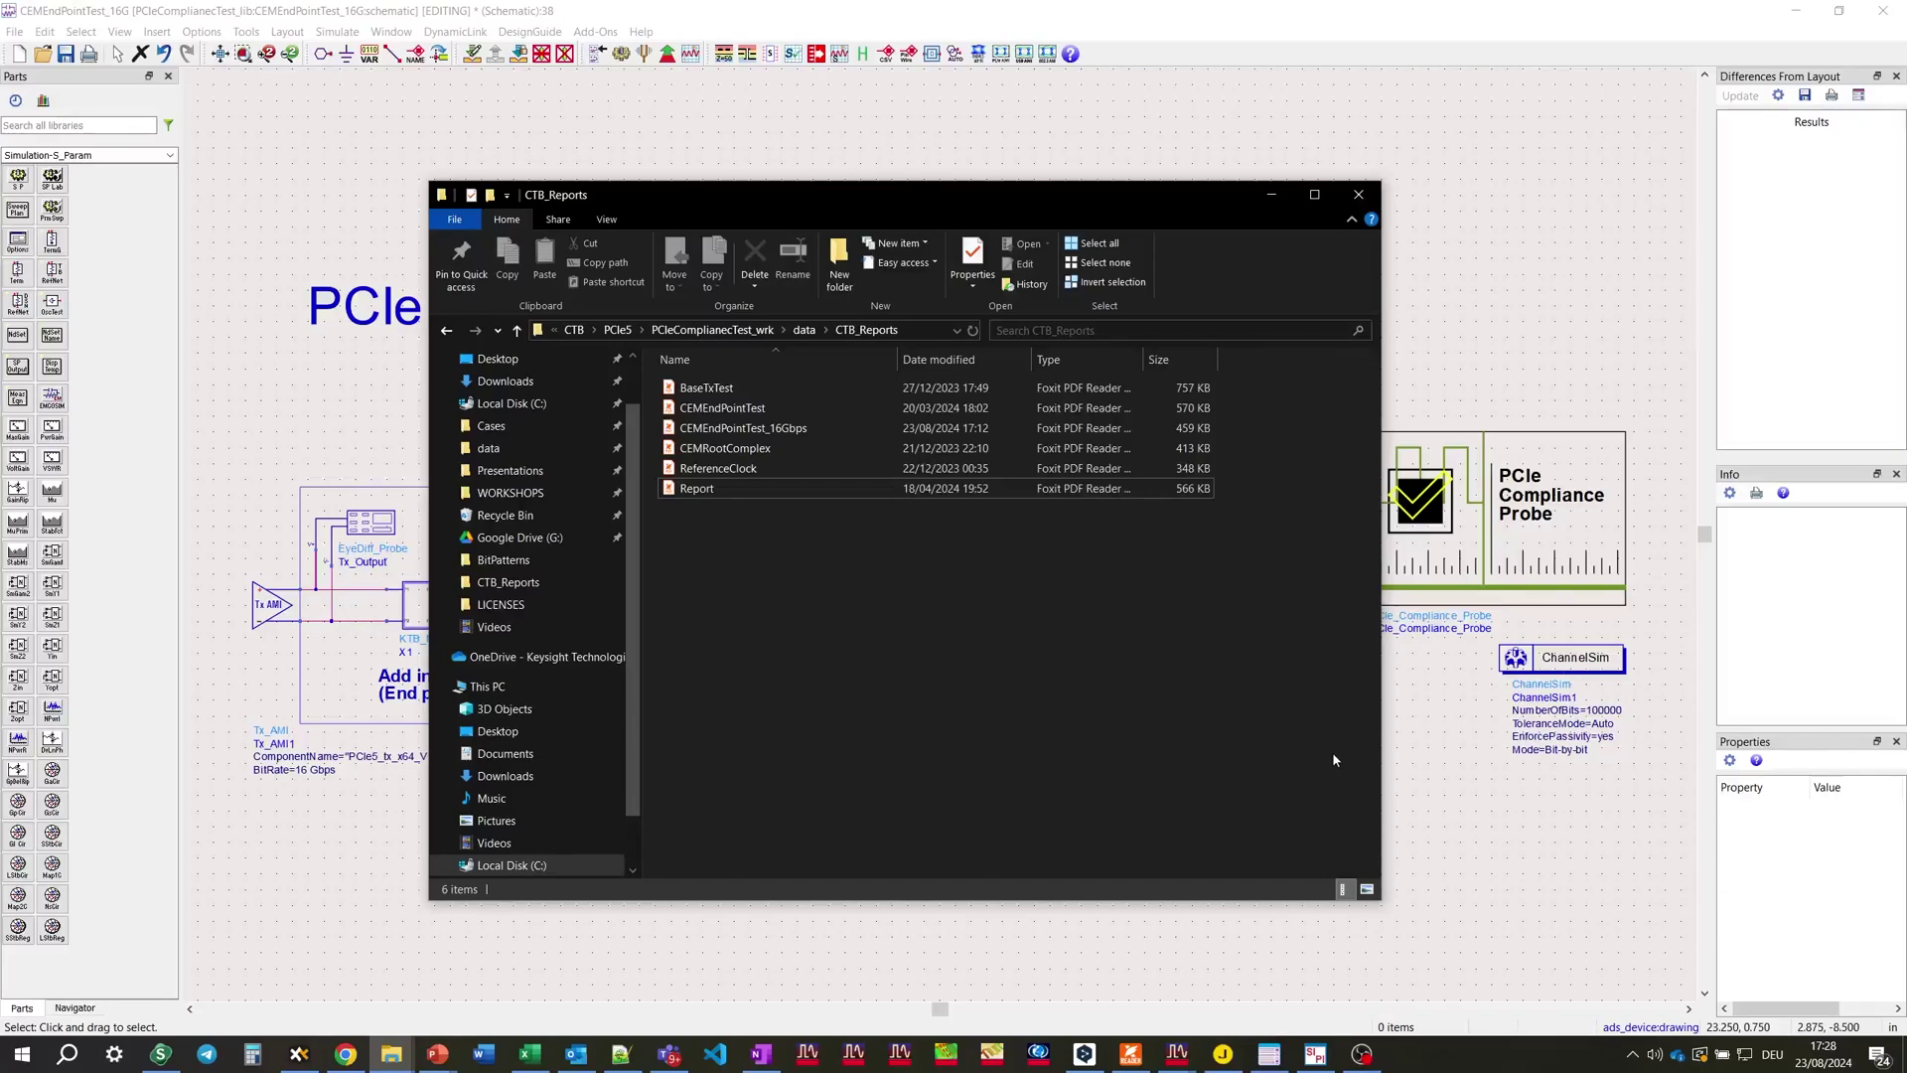
click(820, 428)
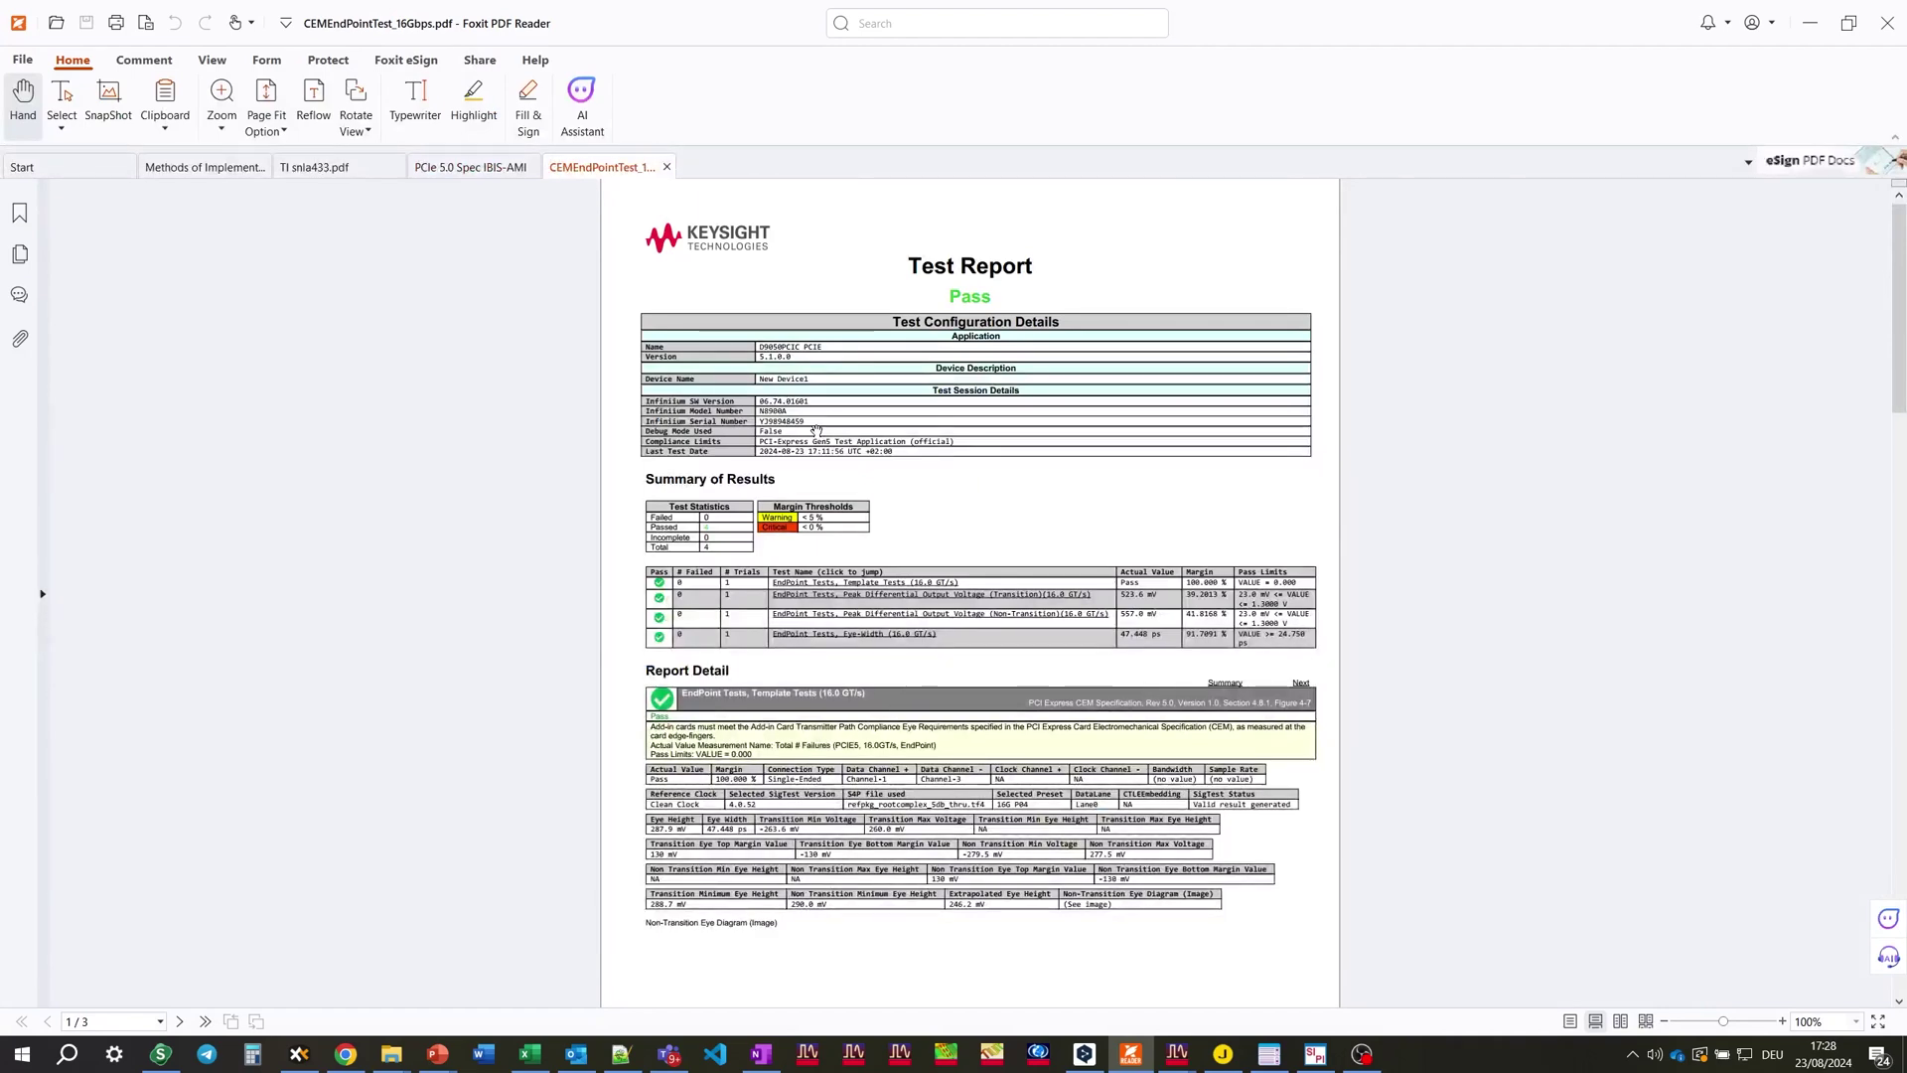
Step: Scroll through the three pages of the 16 Gbps report's passing EndPoint tests and eye diagrams
scroll(1027, 390, up, 1)
scroll(1027, 390, up, 3)
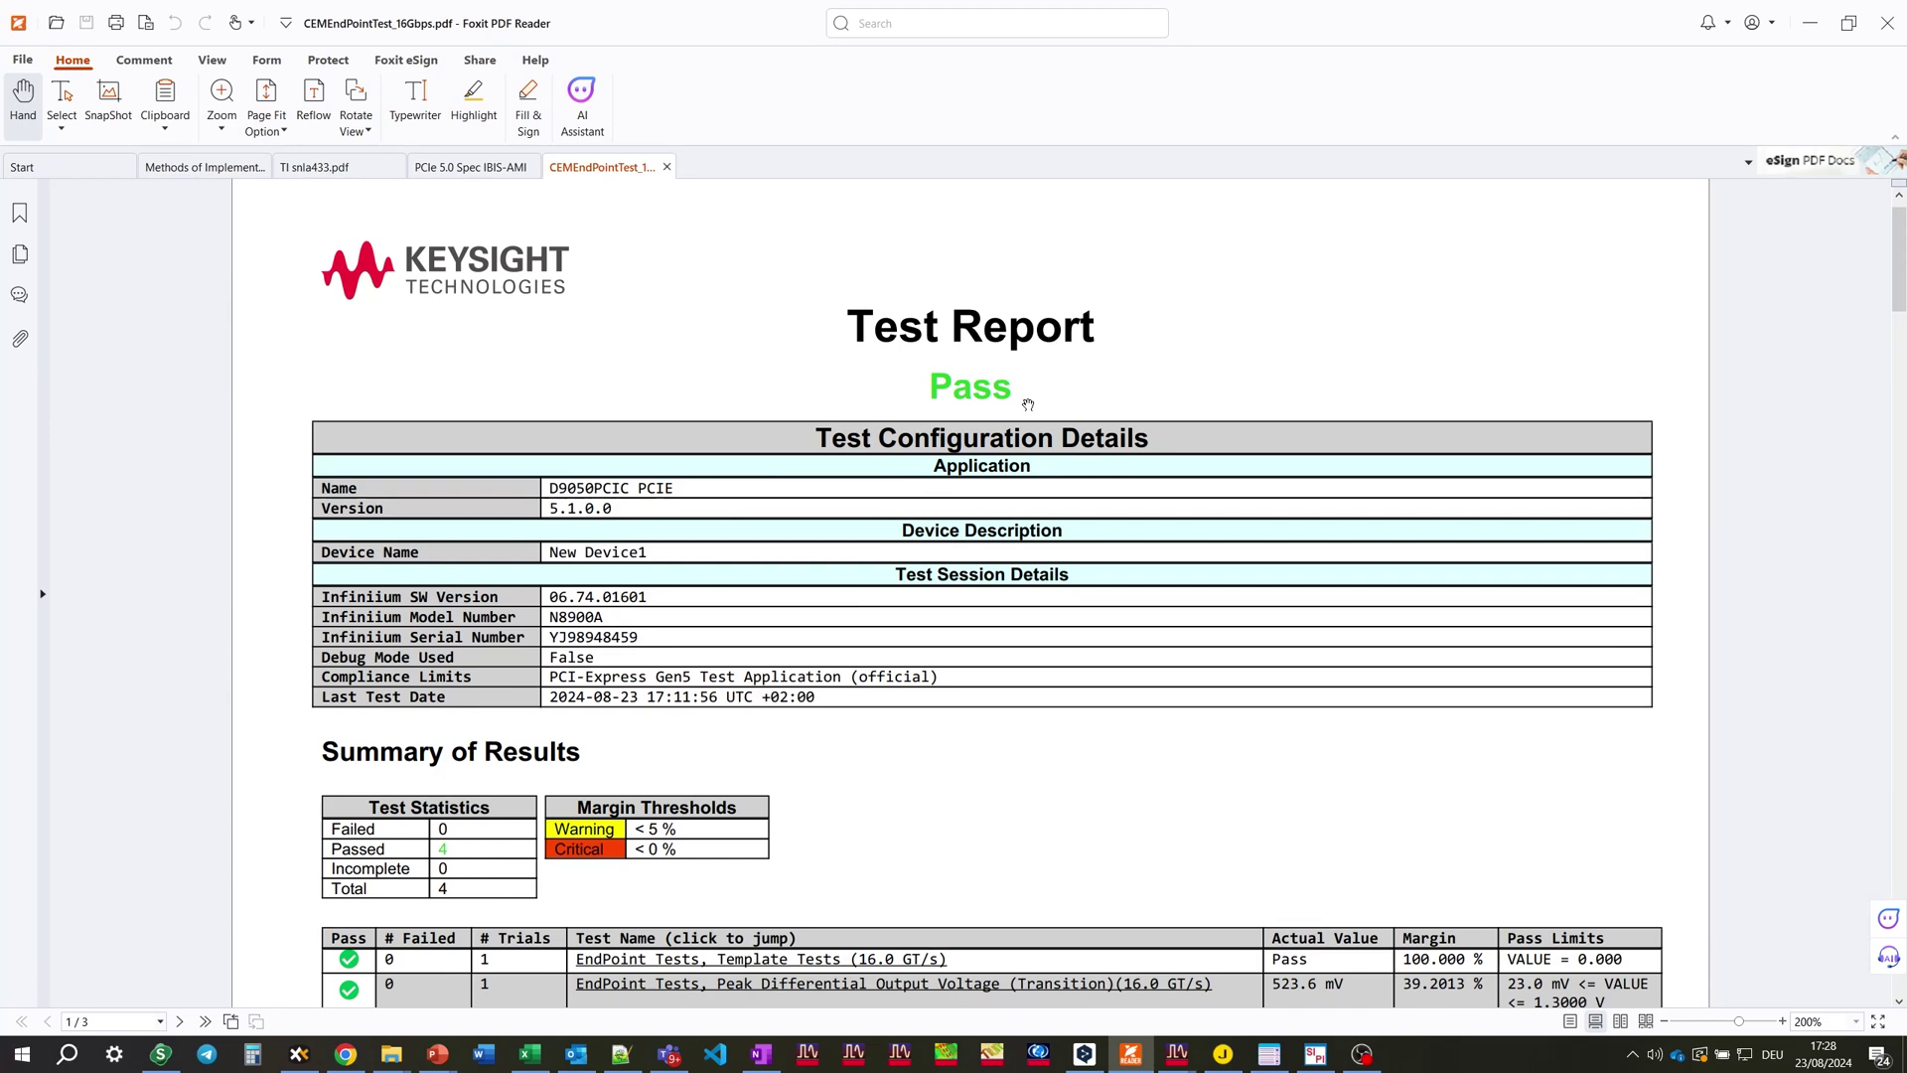
scroll(1028, 404, down, 3)
scroll(1028, 404, down, 2)
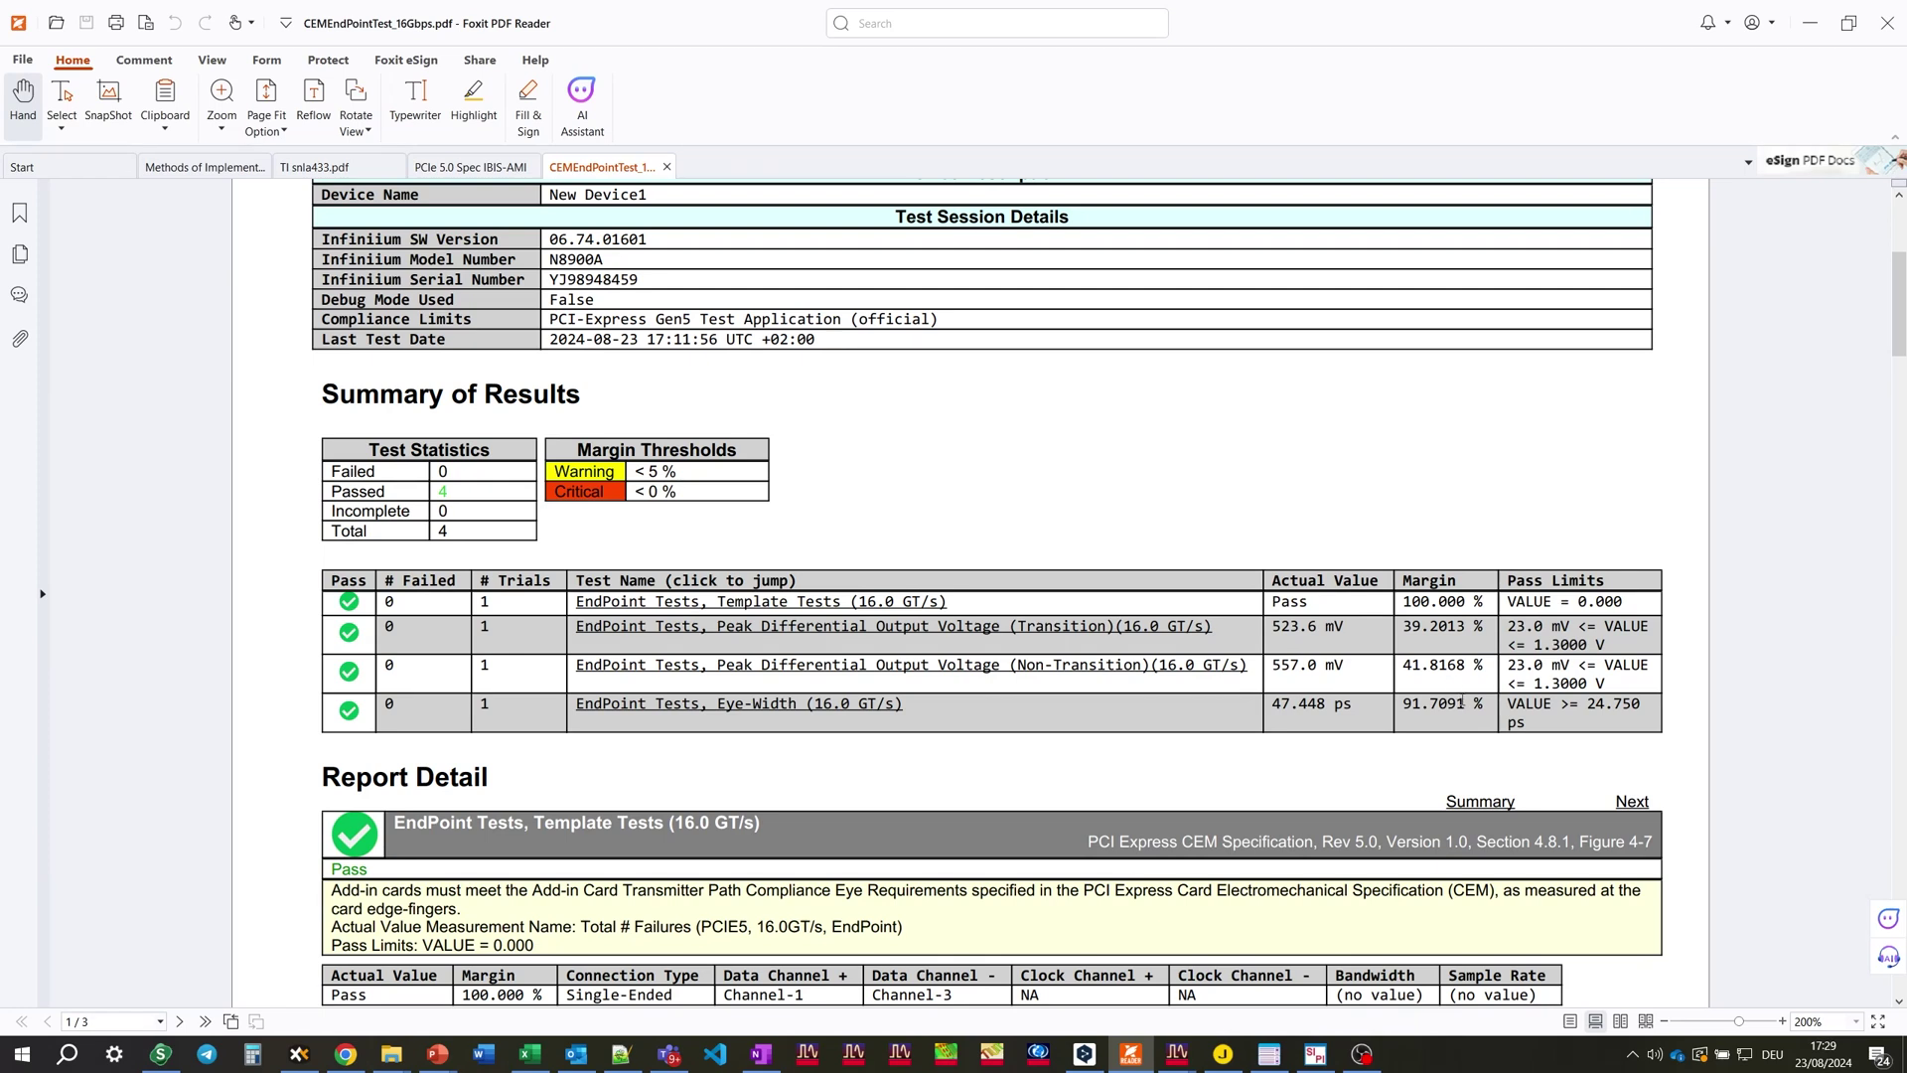
scroll(1422, 704, down, 4)
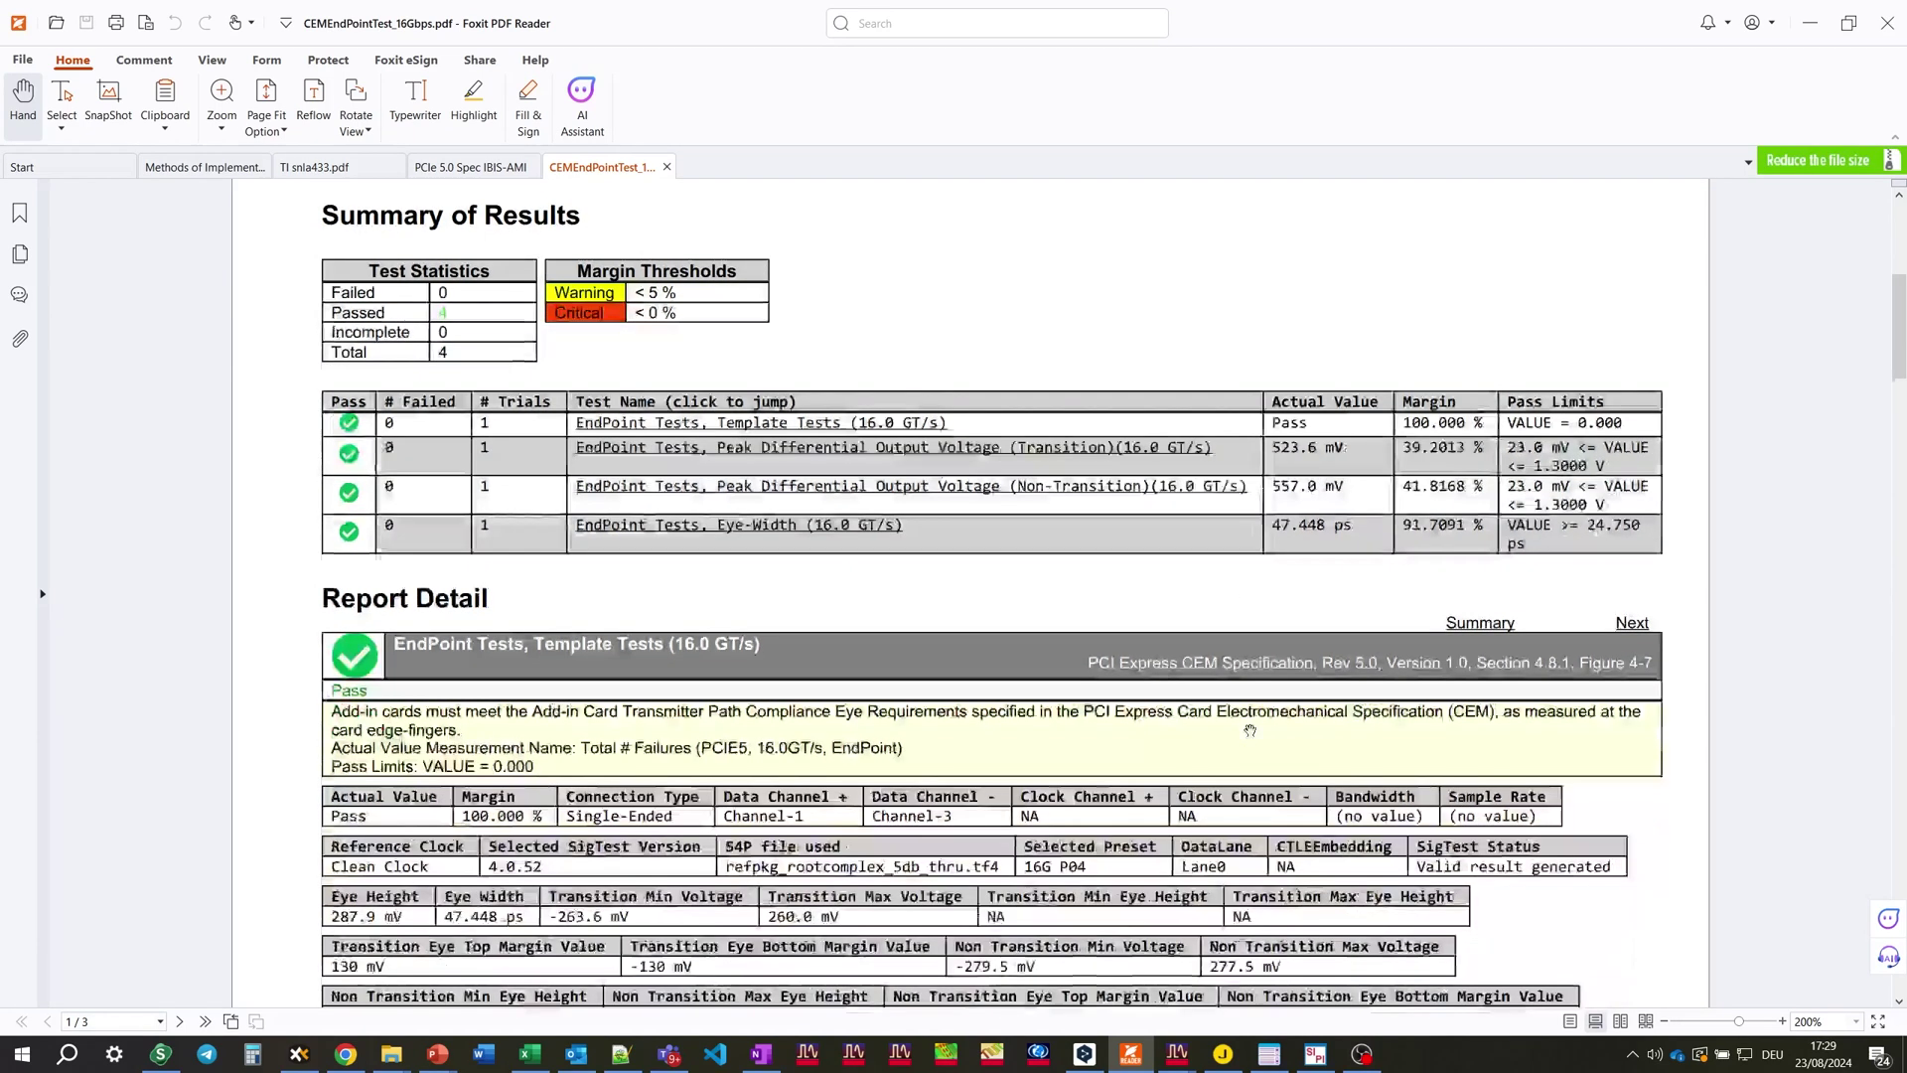
scroll(1250, 730, down, 1)
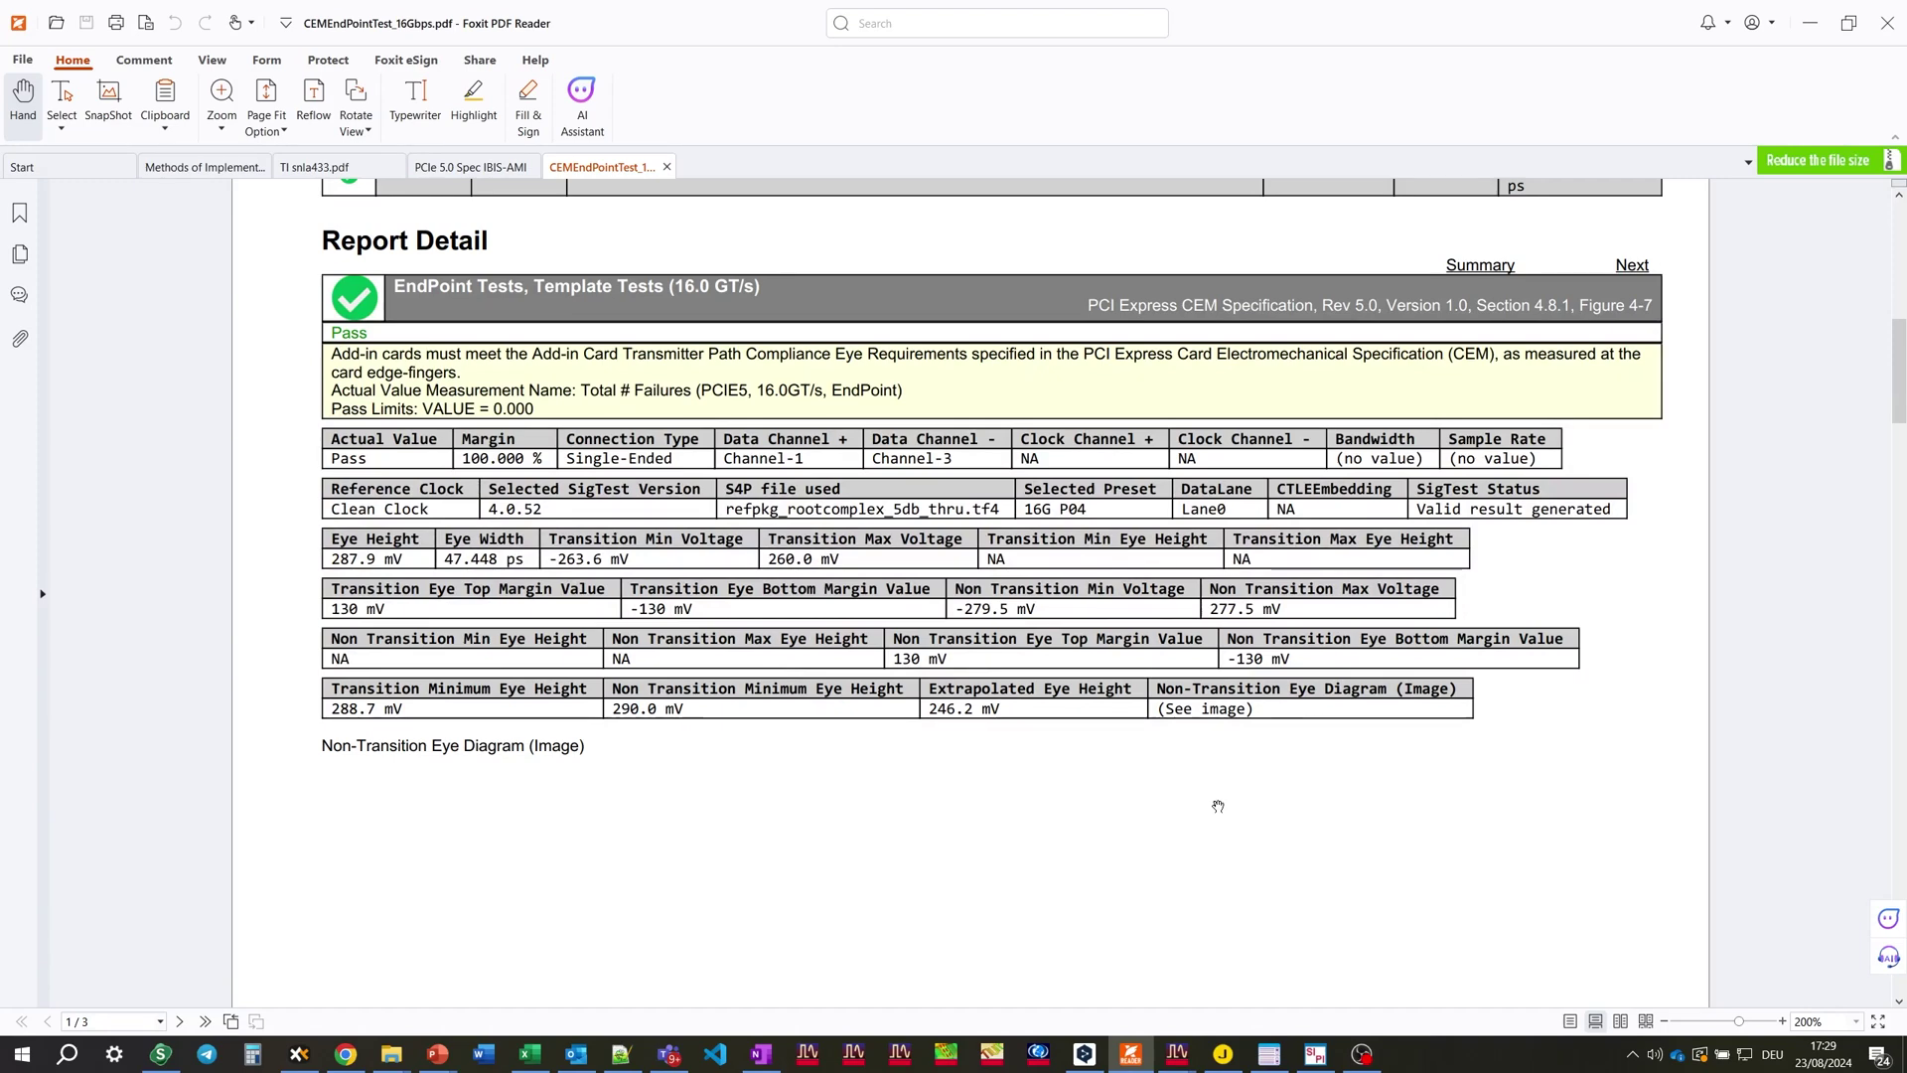
scroll(1218, 807, down, 4)
scroll(1218, 806, down, 2)
ctrl+scroll(1218, 807, down, 3)
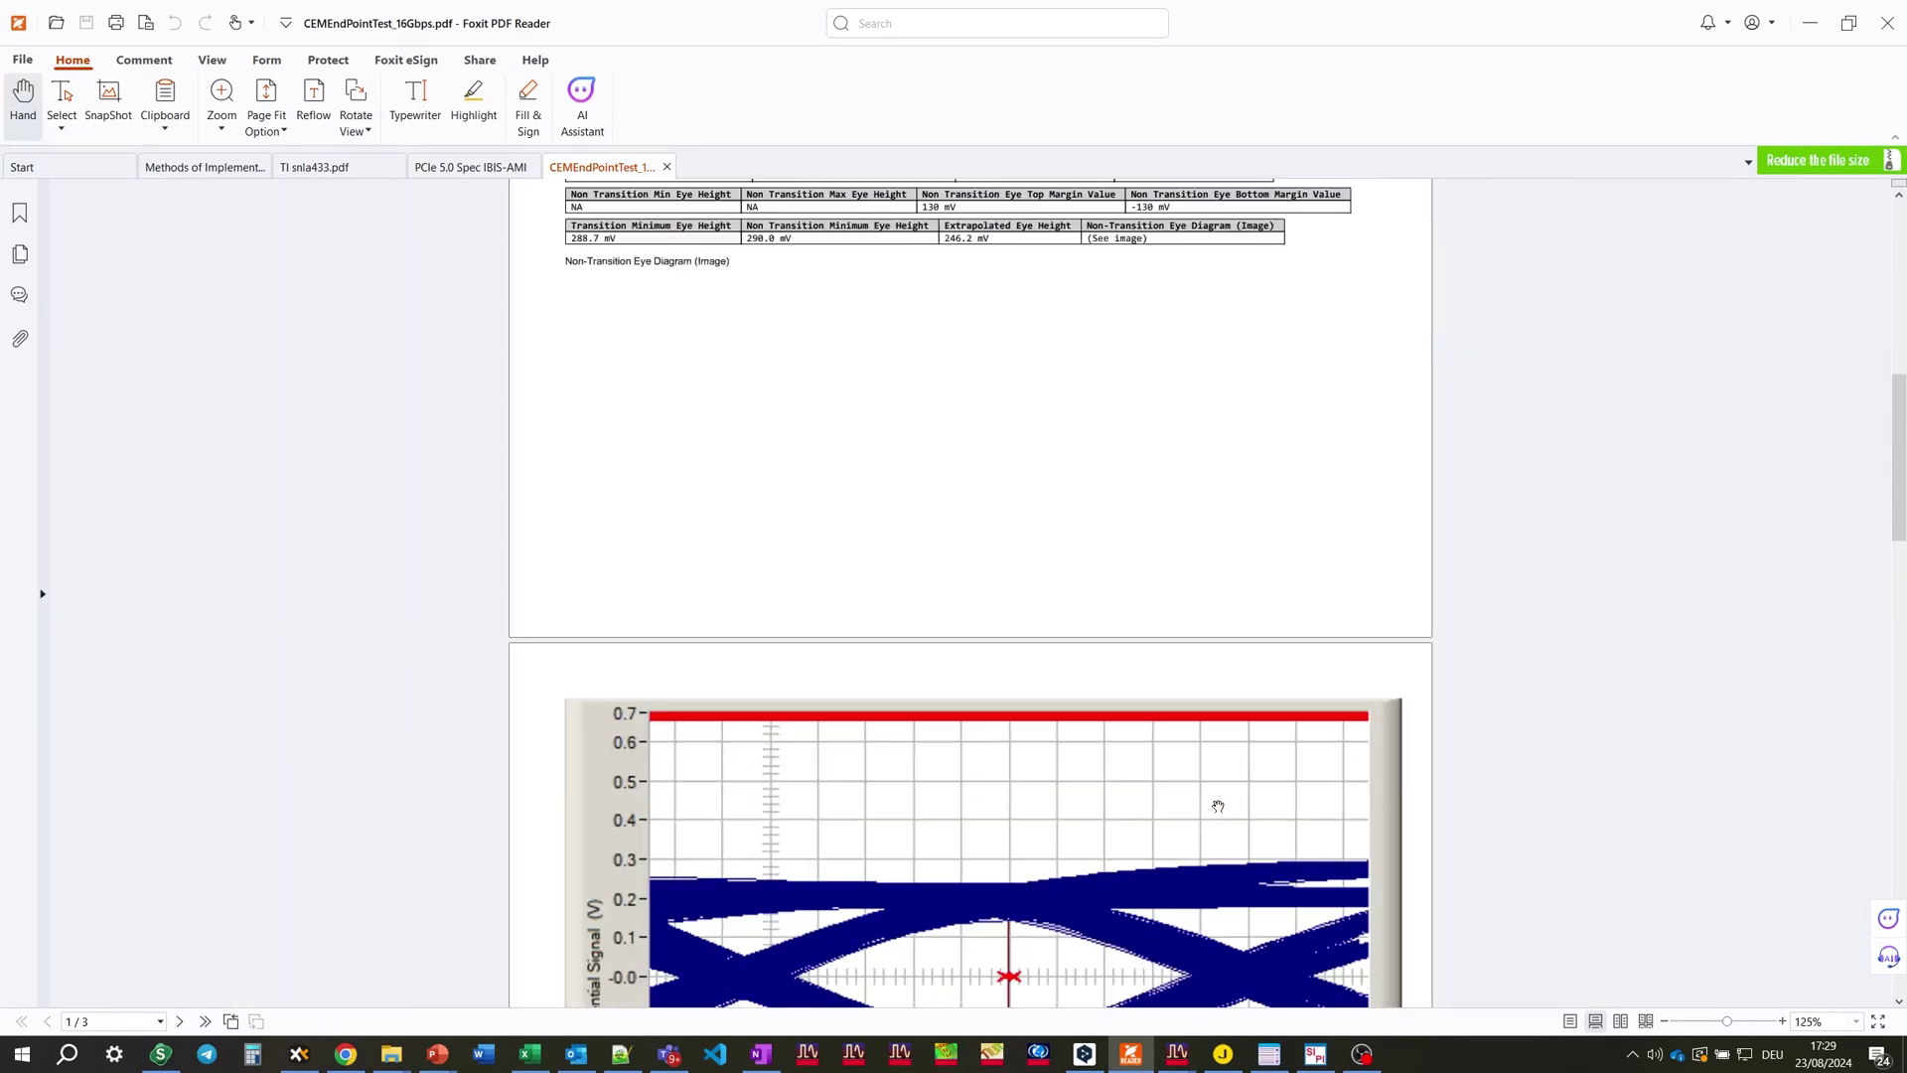
scroll(1218, 806, down, 1)
scroll(1218, 807, down, 2)
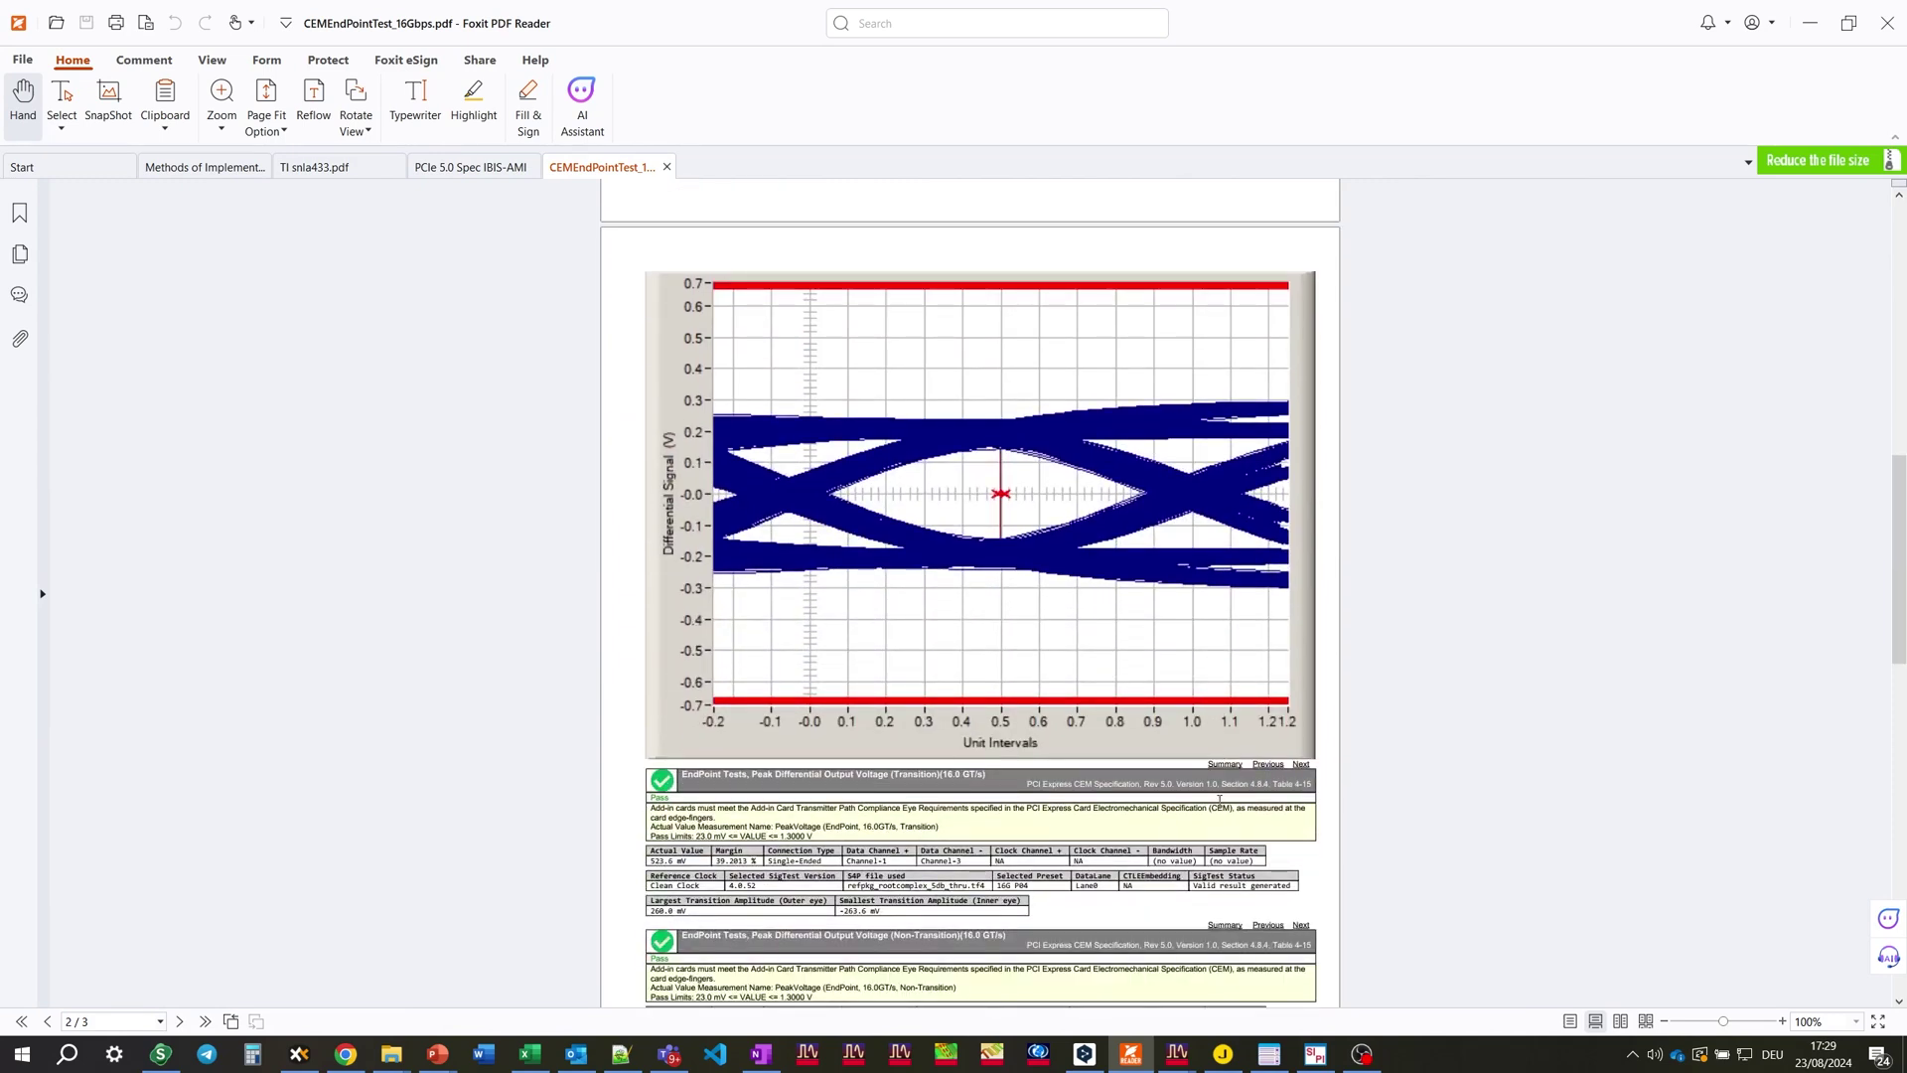
scroll(1220, 799, down, 1)
scroll(1219, 800, down, 1)
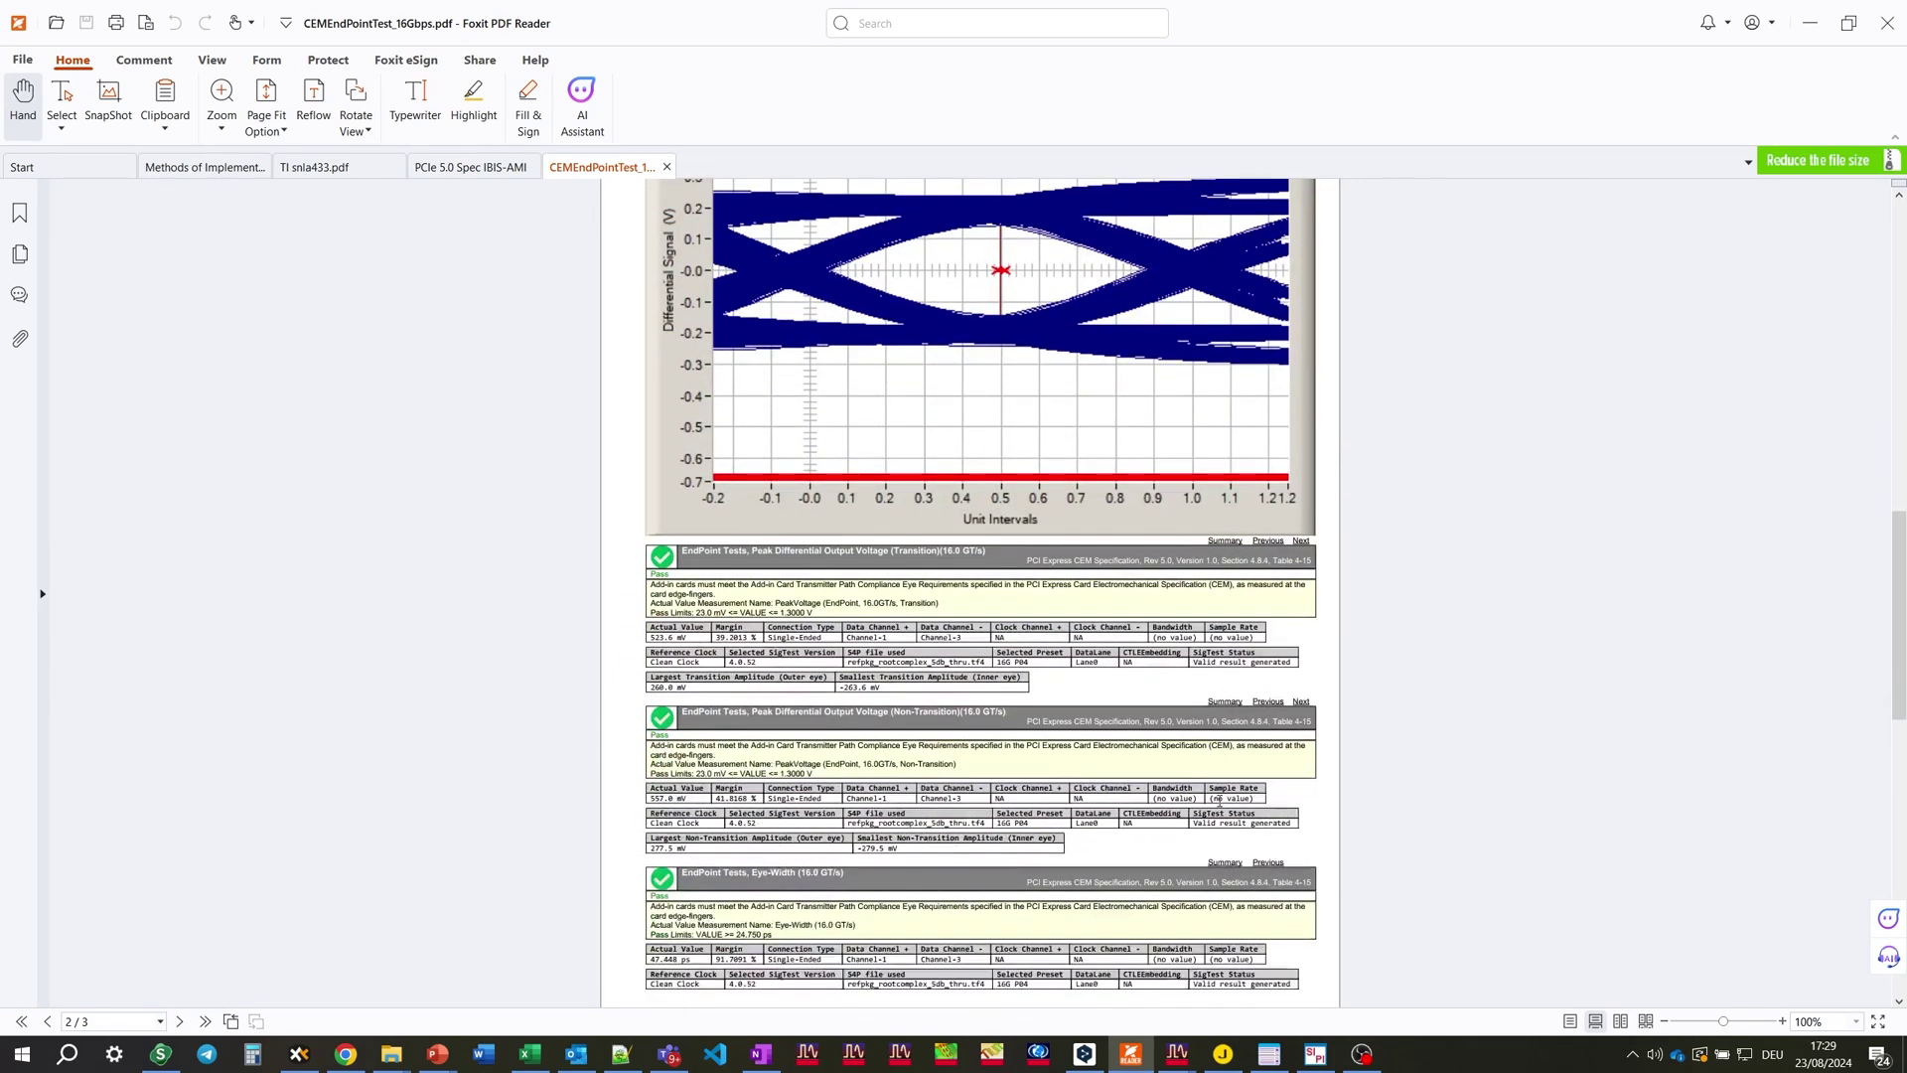
ctrl+scroll(1219, 799, up, 1)
ctrl+scroll(1220, 799, up, 1)
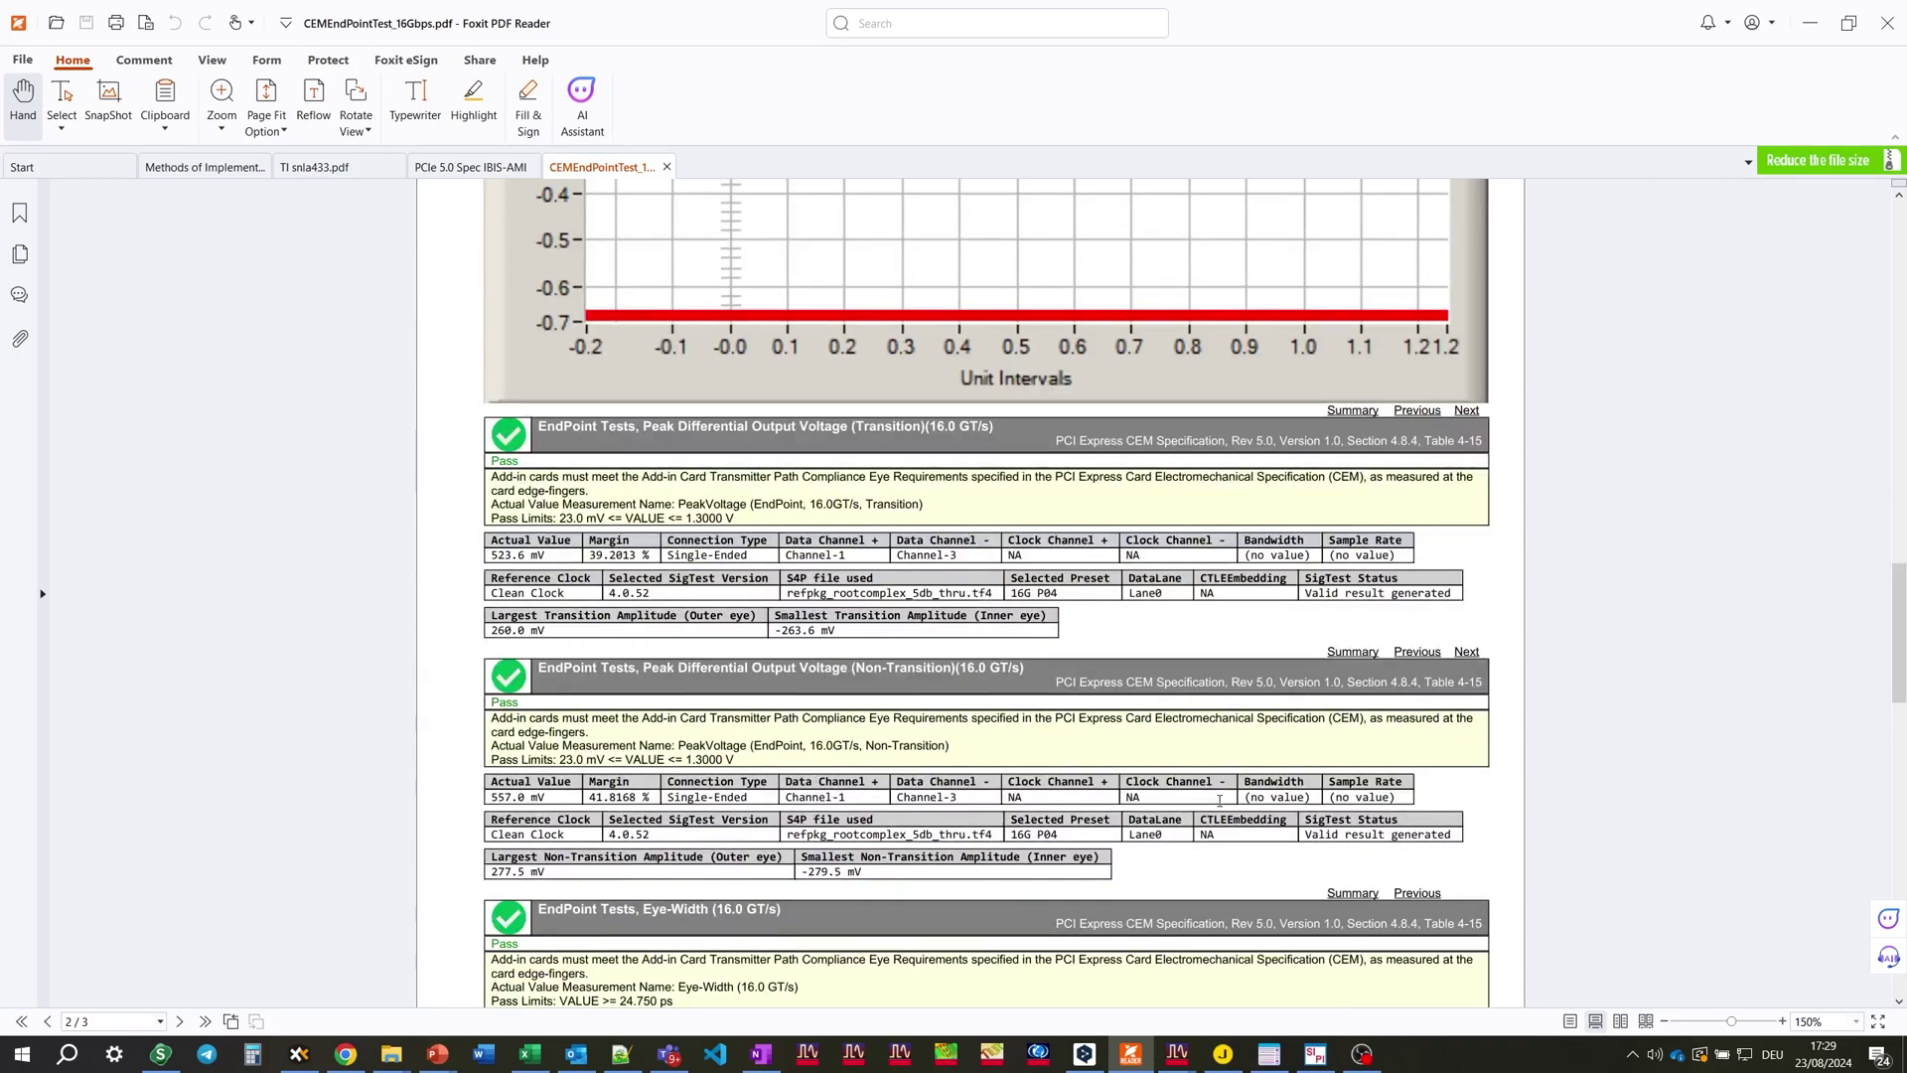
scroll(1219, 800, down, 3)
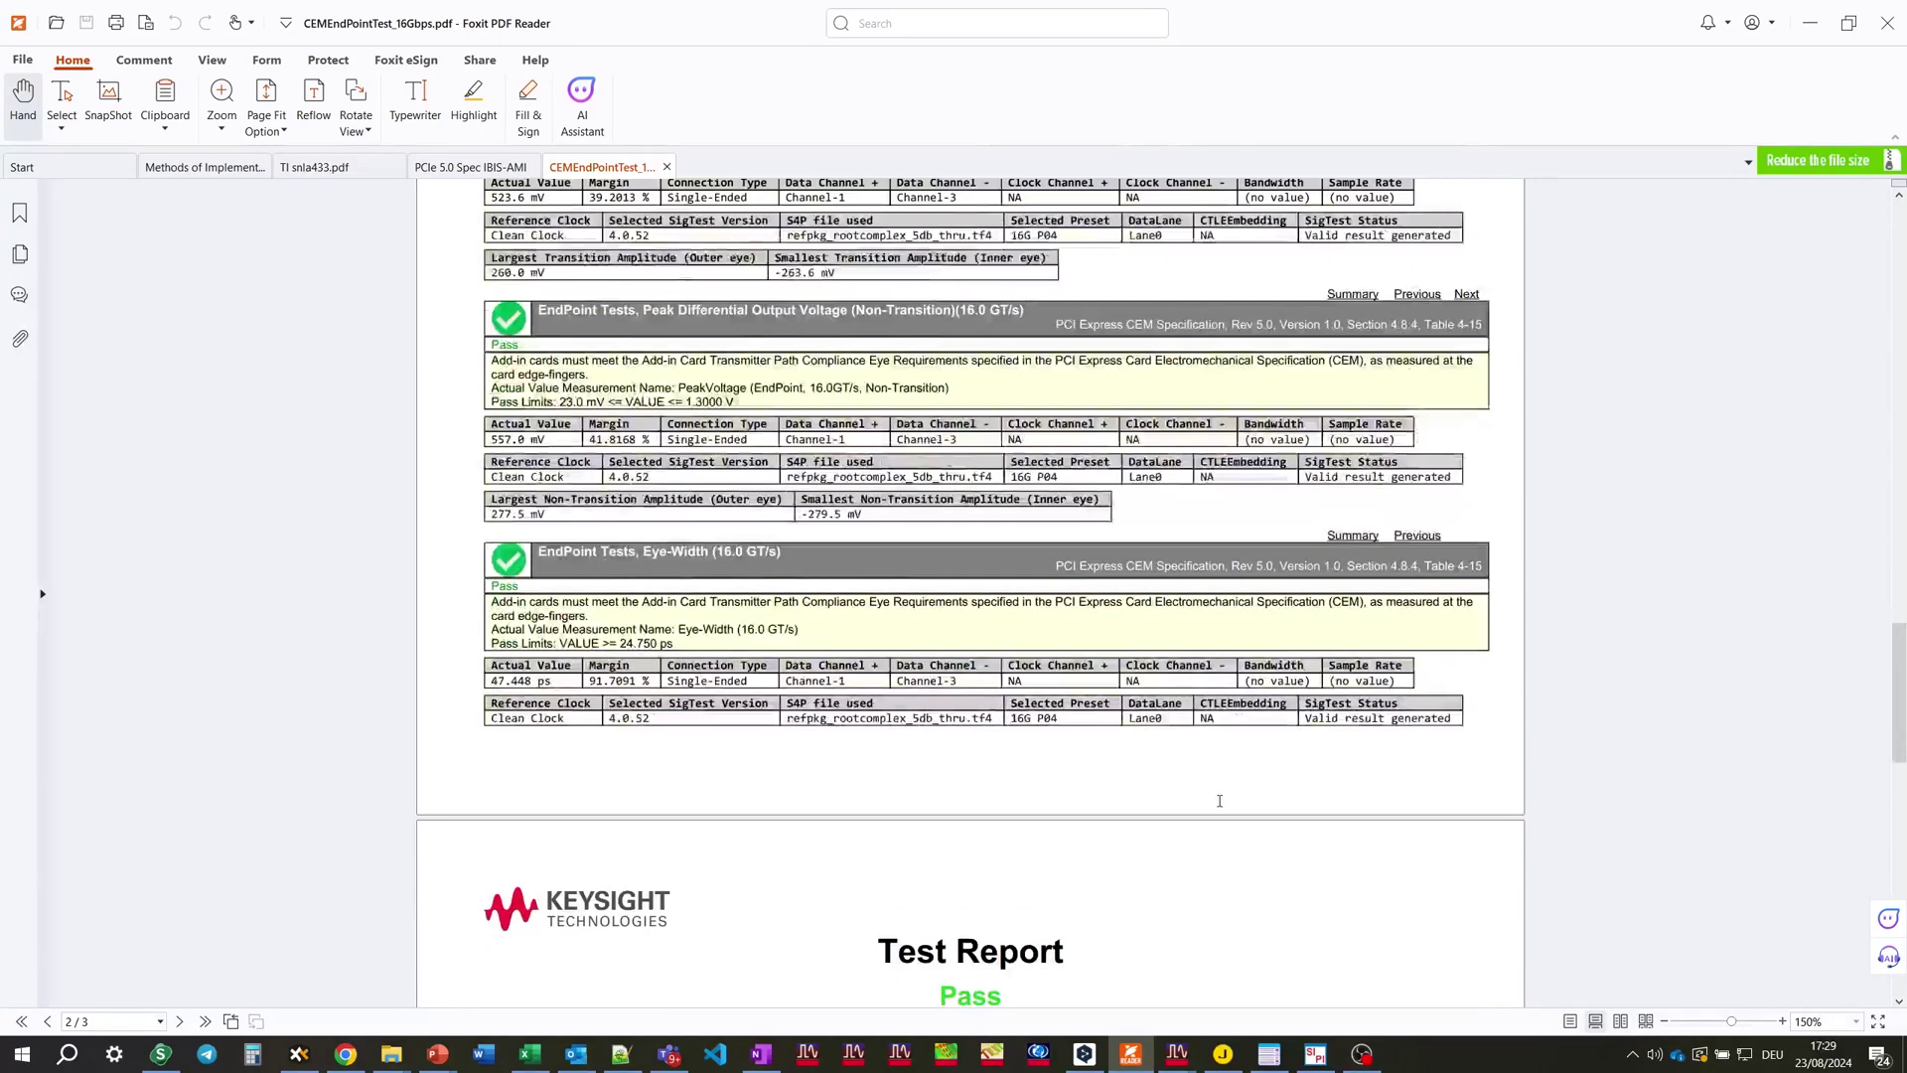
scroll(1220, 800, down, 6)
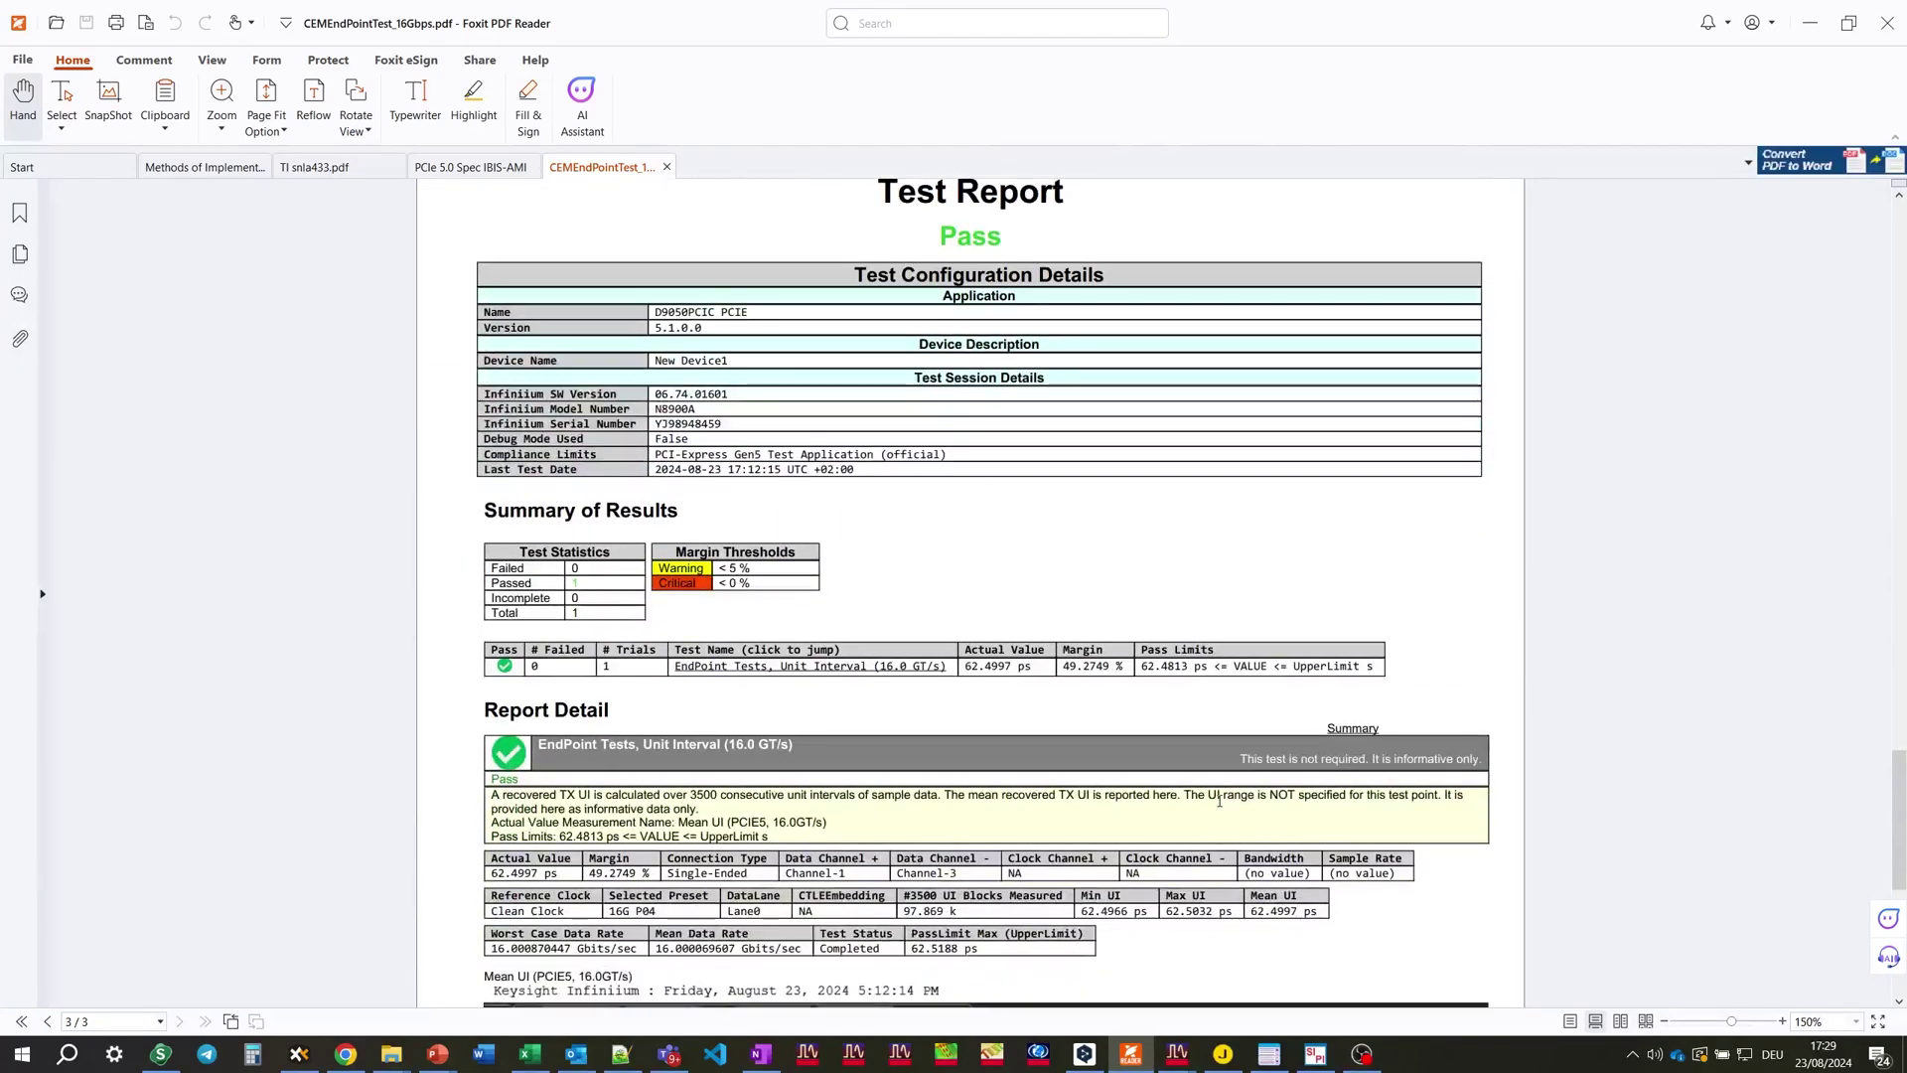
scroll(1220, 799, down, 2)
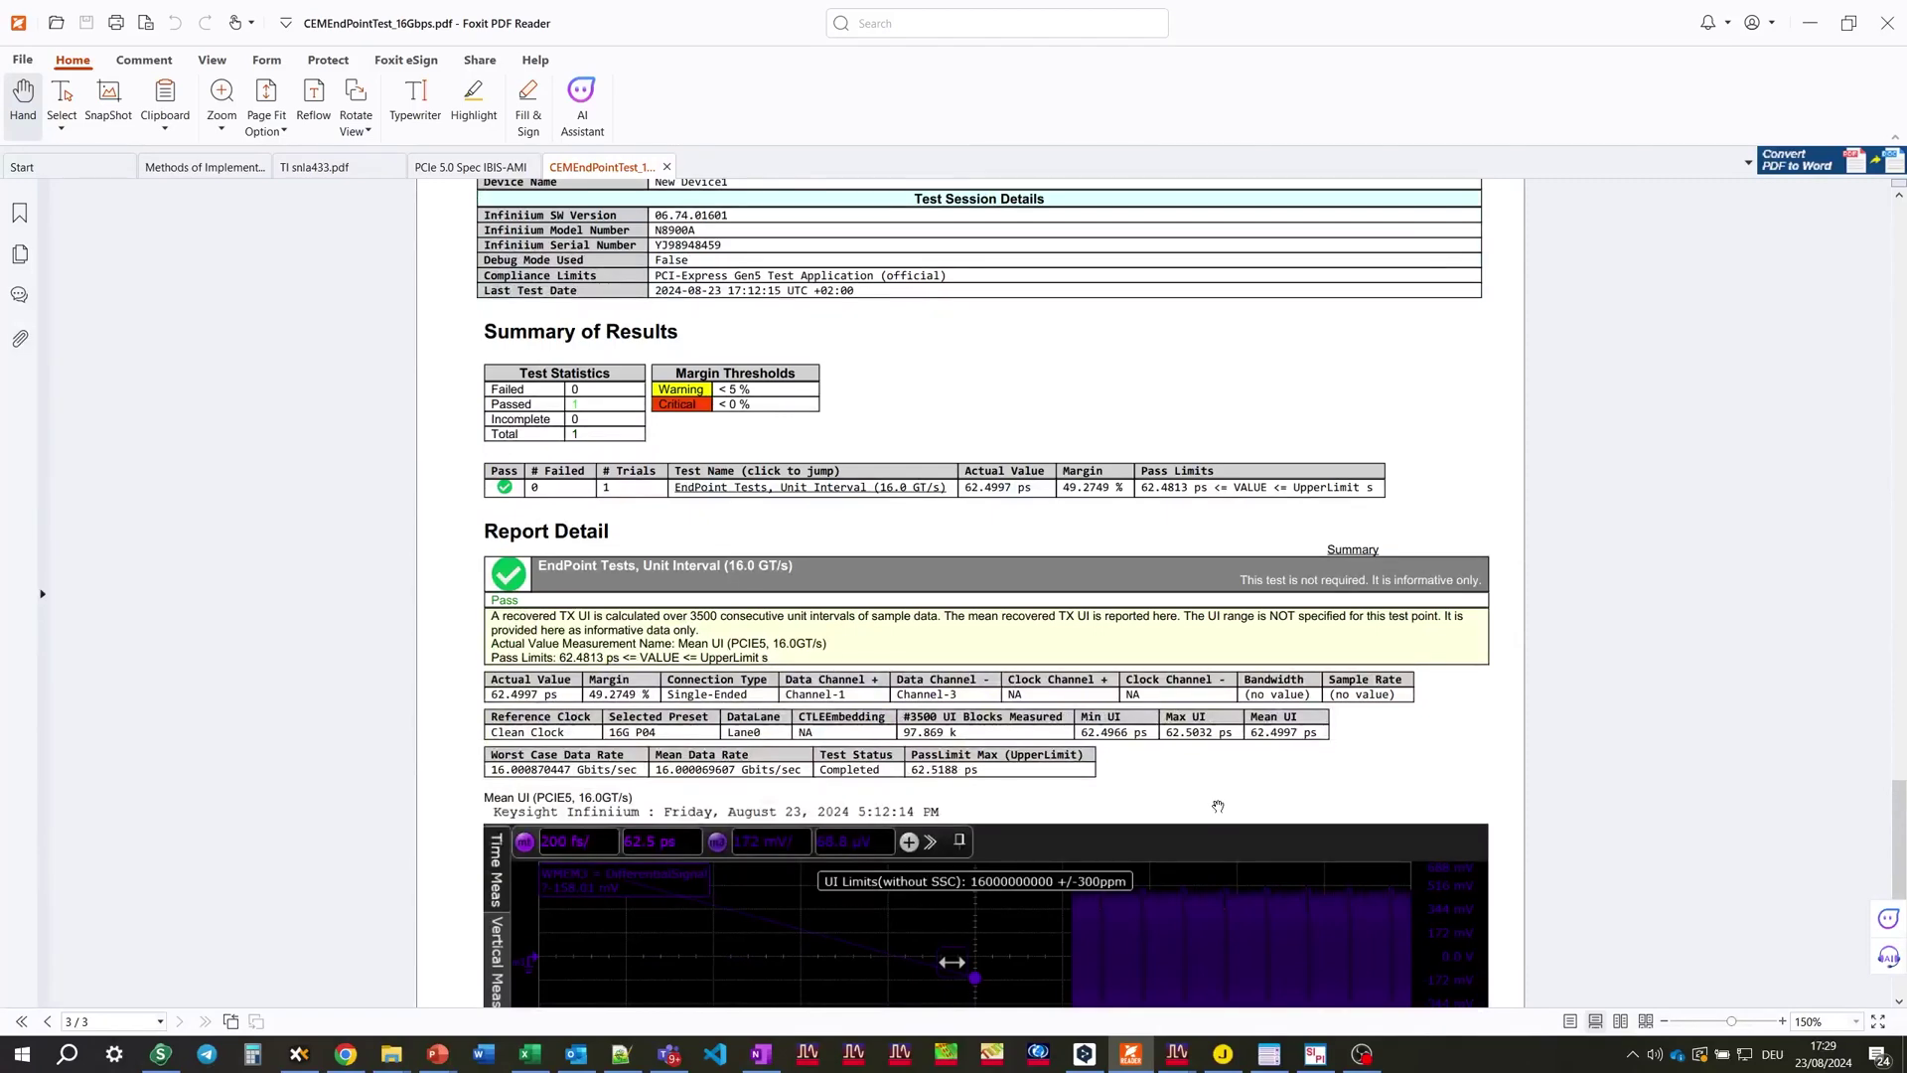
scroll(1218, 807, down, 3)
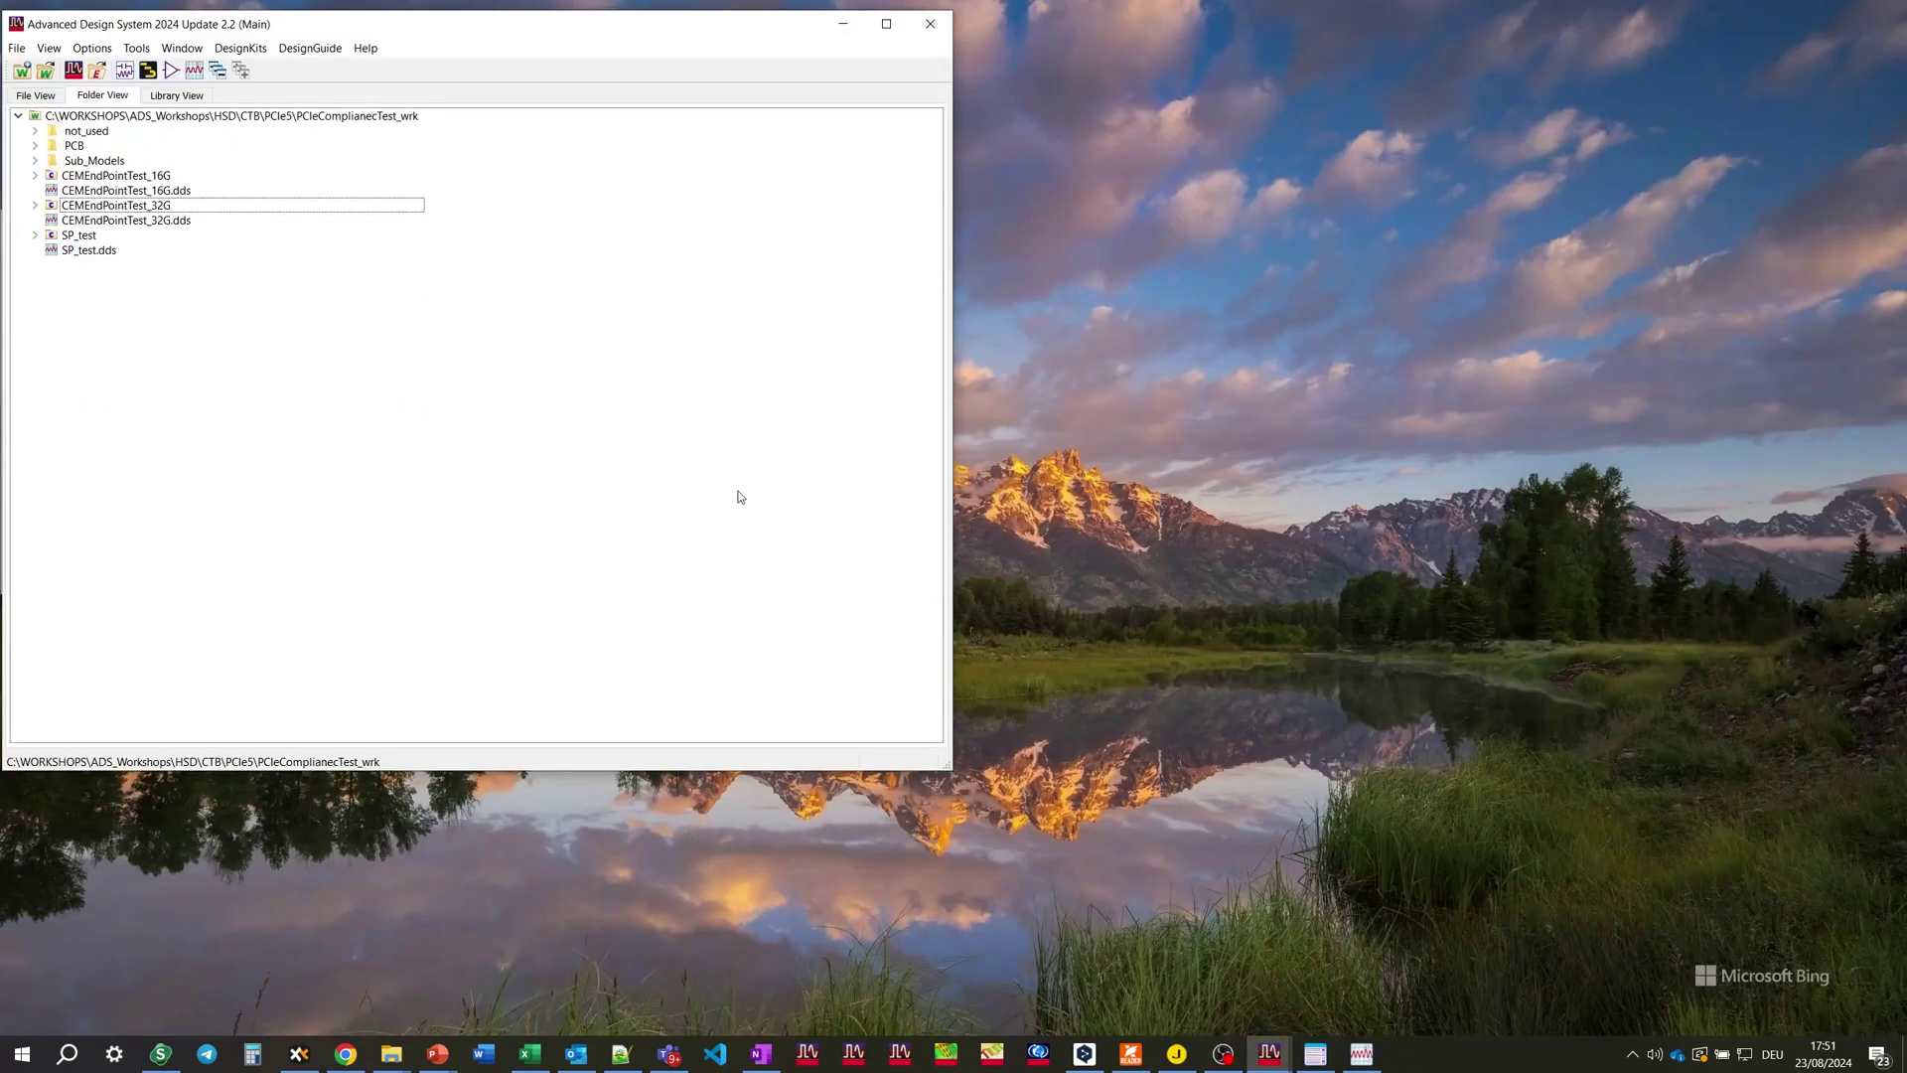
Step: Open the CEMEndPointTest_32G schematic from Folder View and maximize its window
double_click(158, 206)
double_click(126, 223)
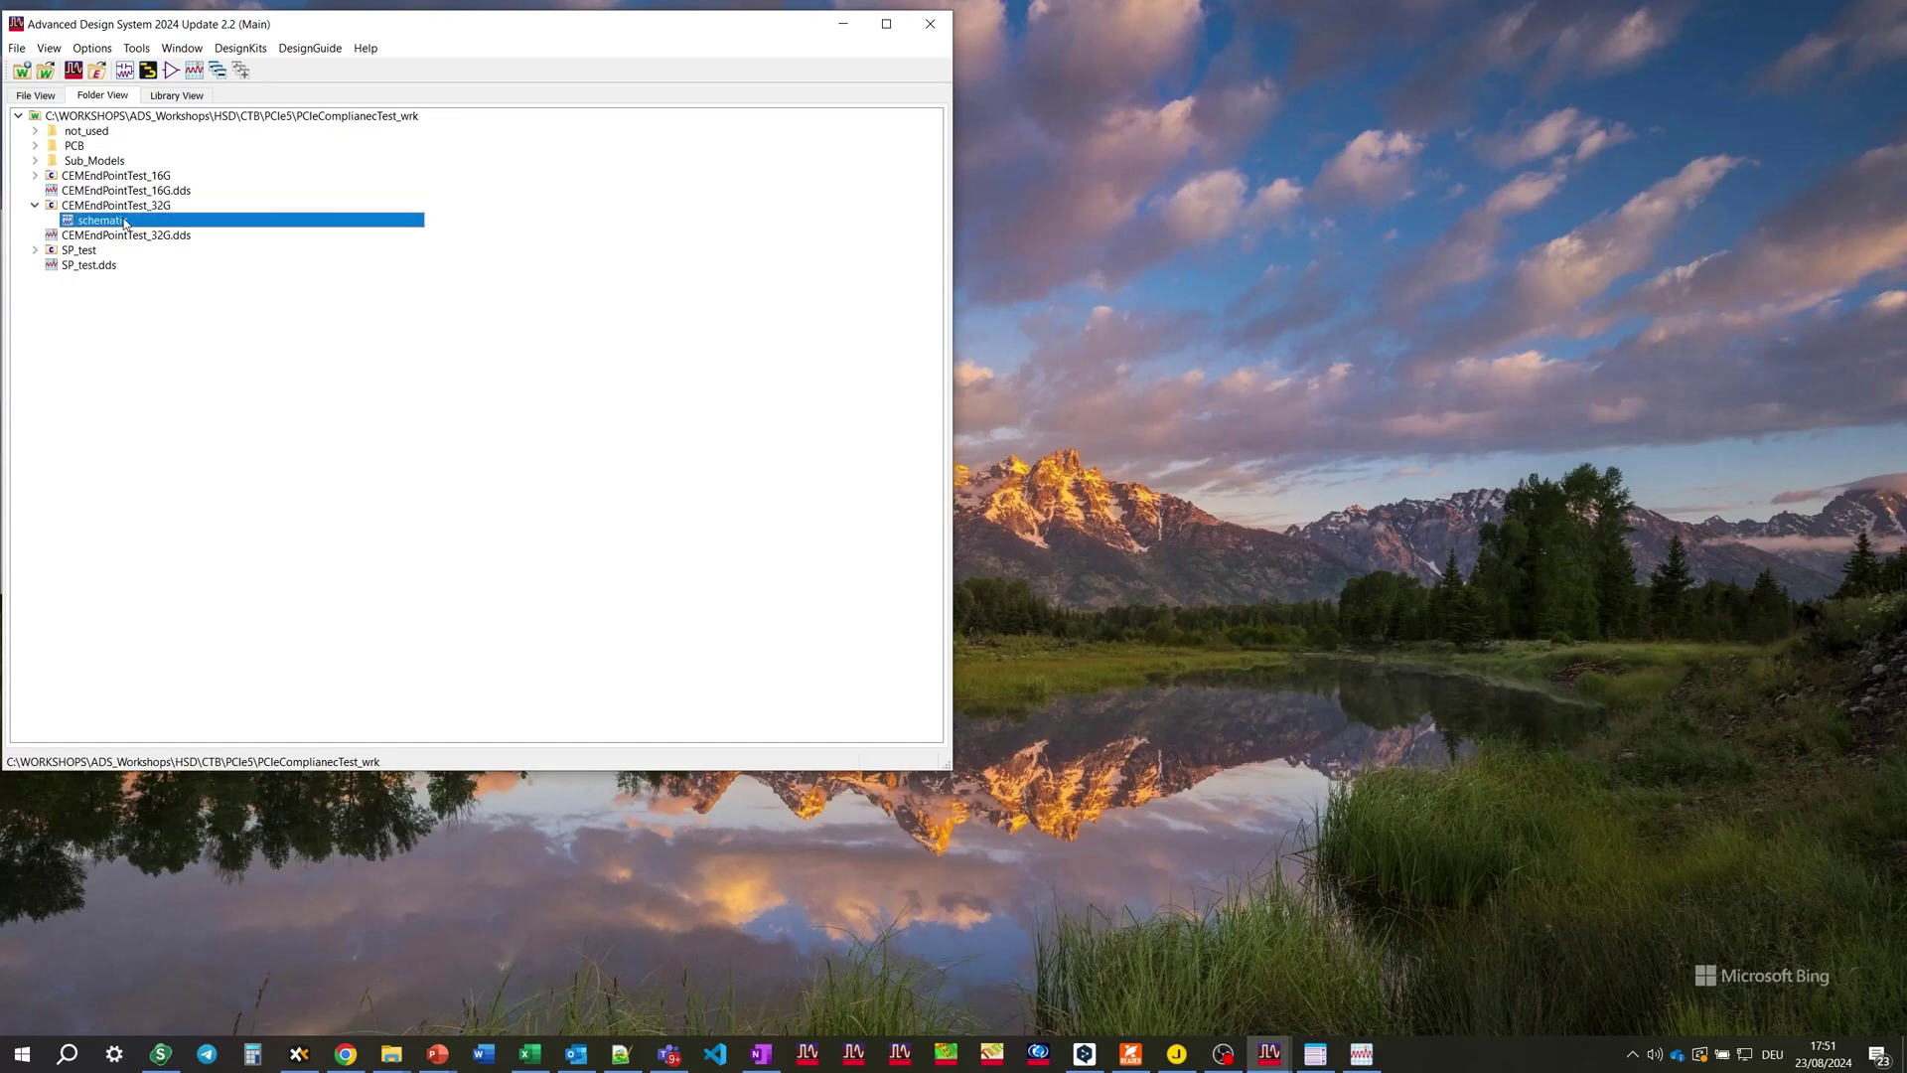
click(885, 18)
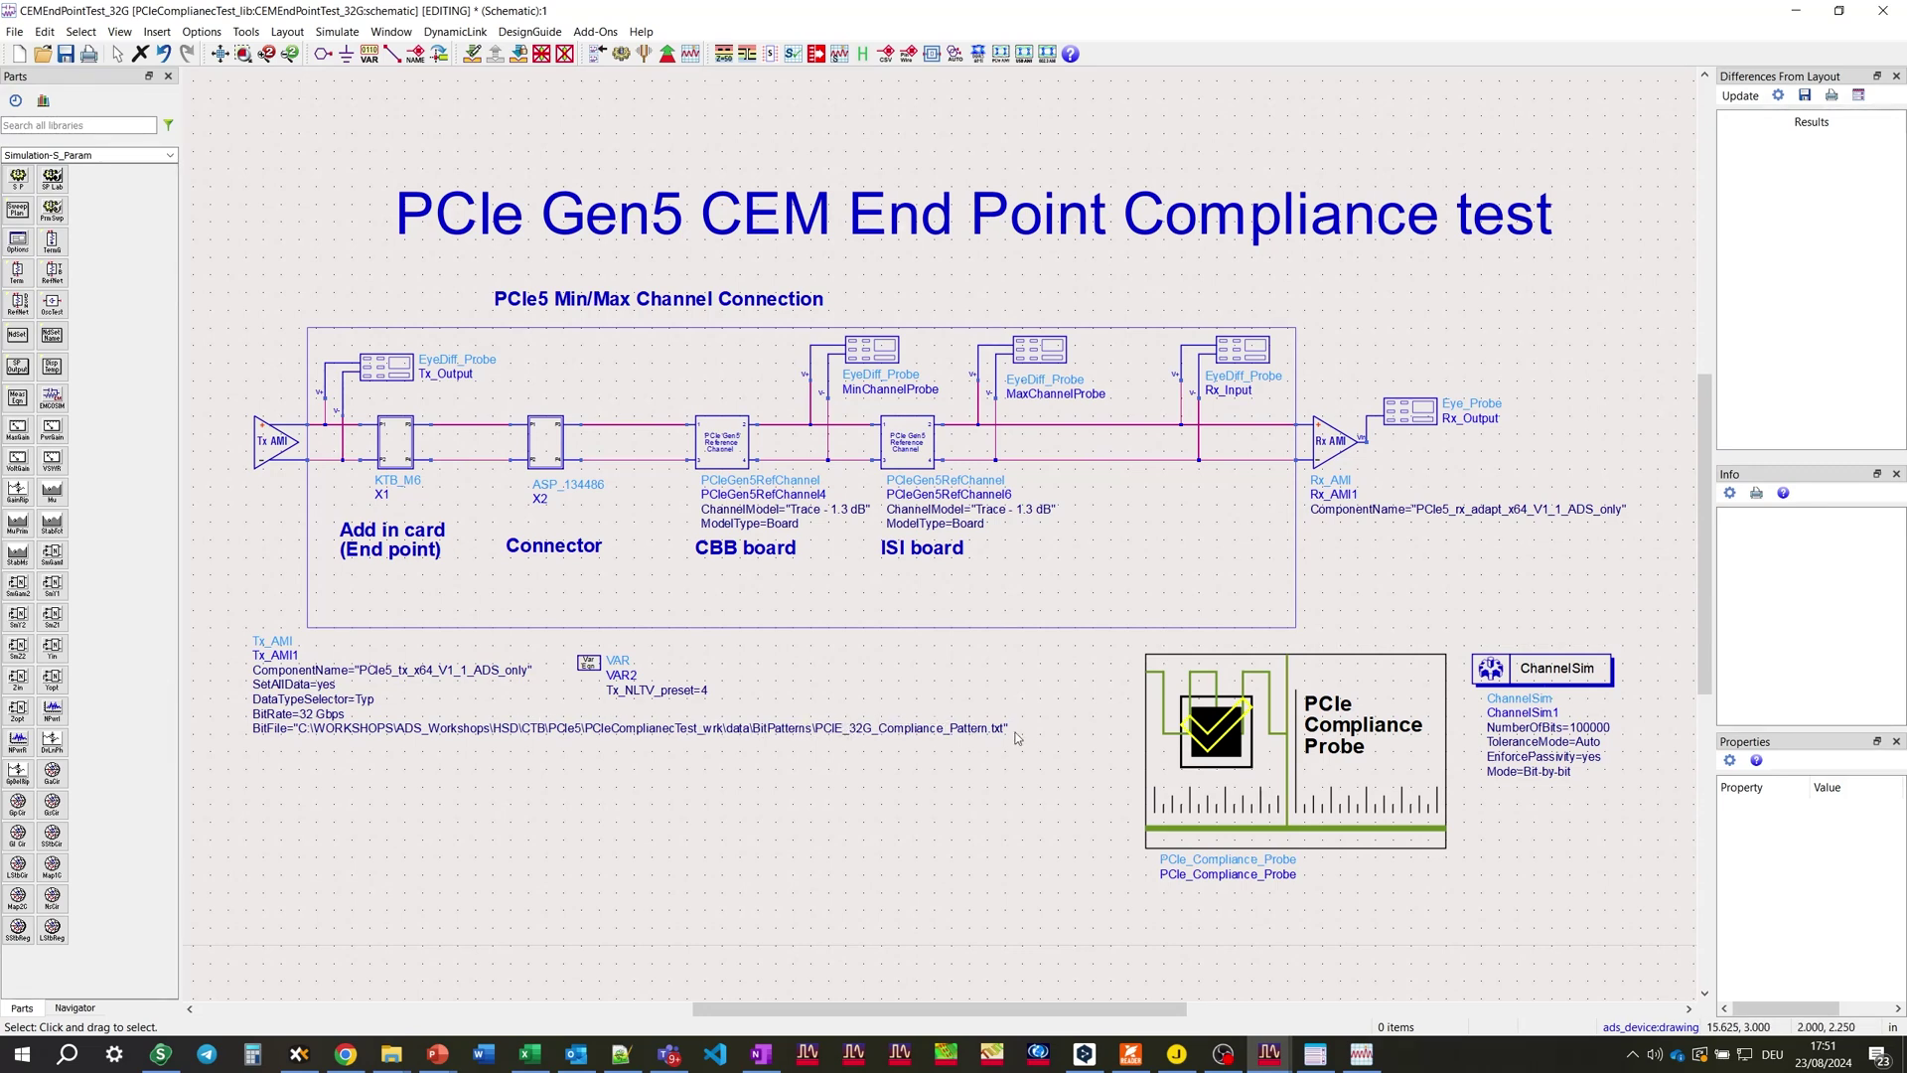
Step: Confirm the compliance probe's Device Definition data speed is set to 32.0 GT/s
double_click(1435, 687)
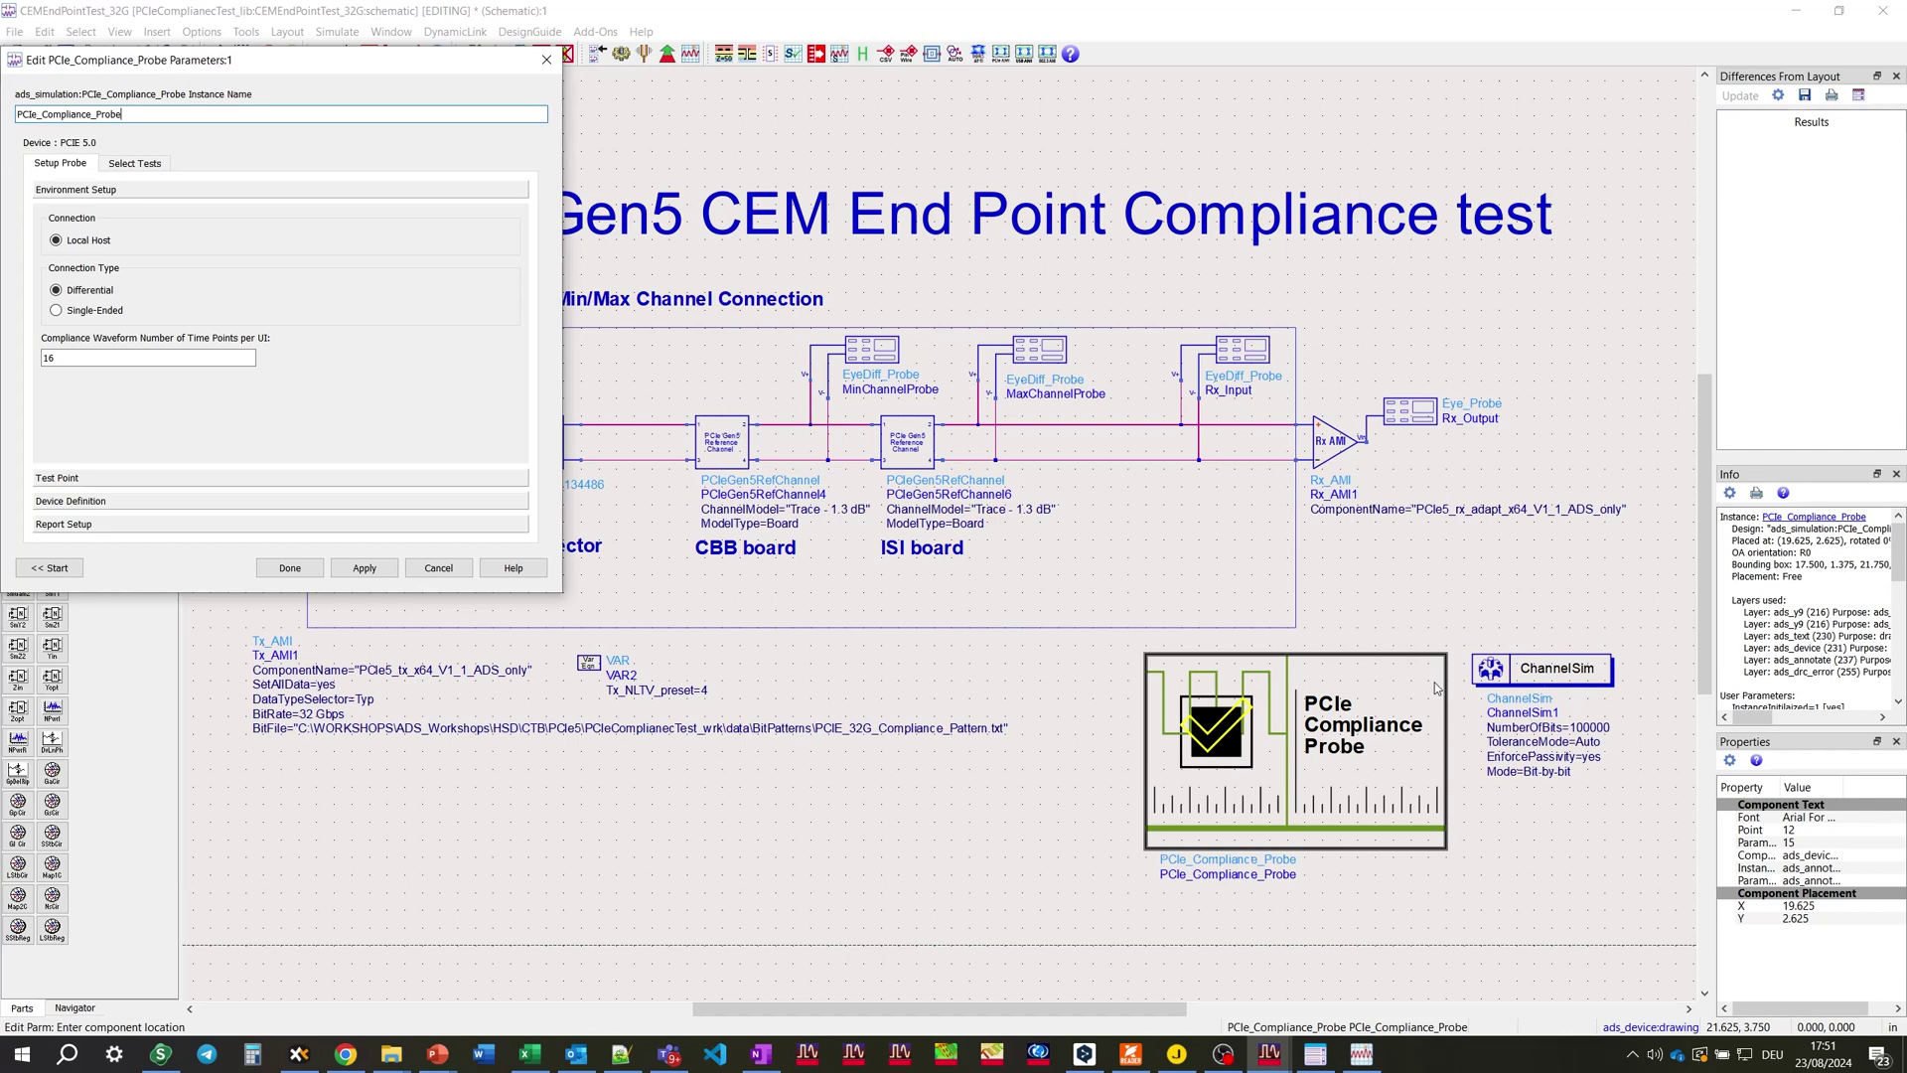
click(69, 481)
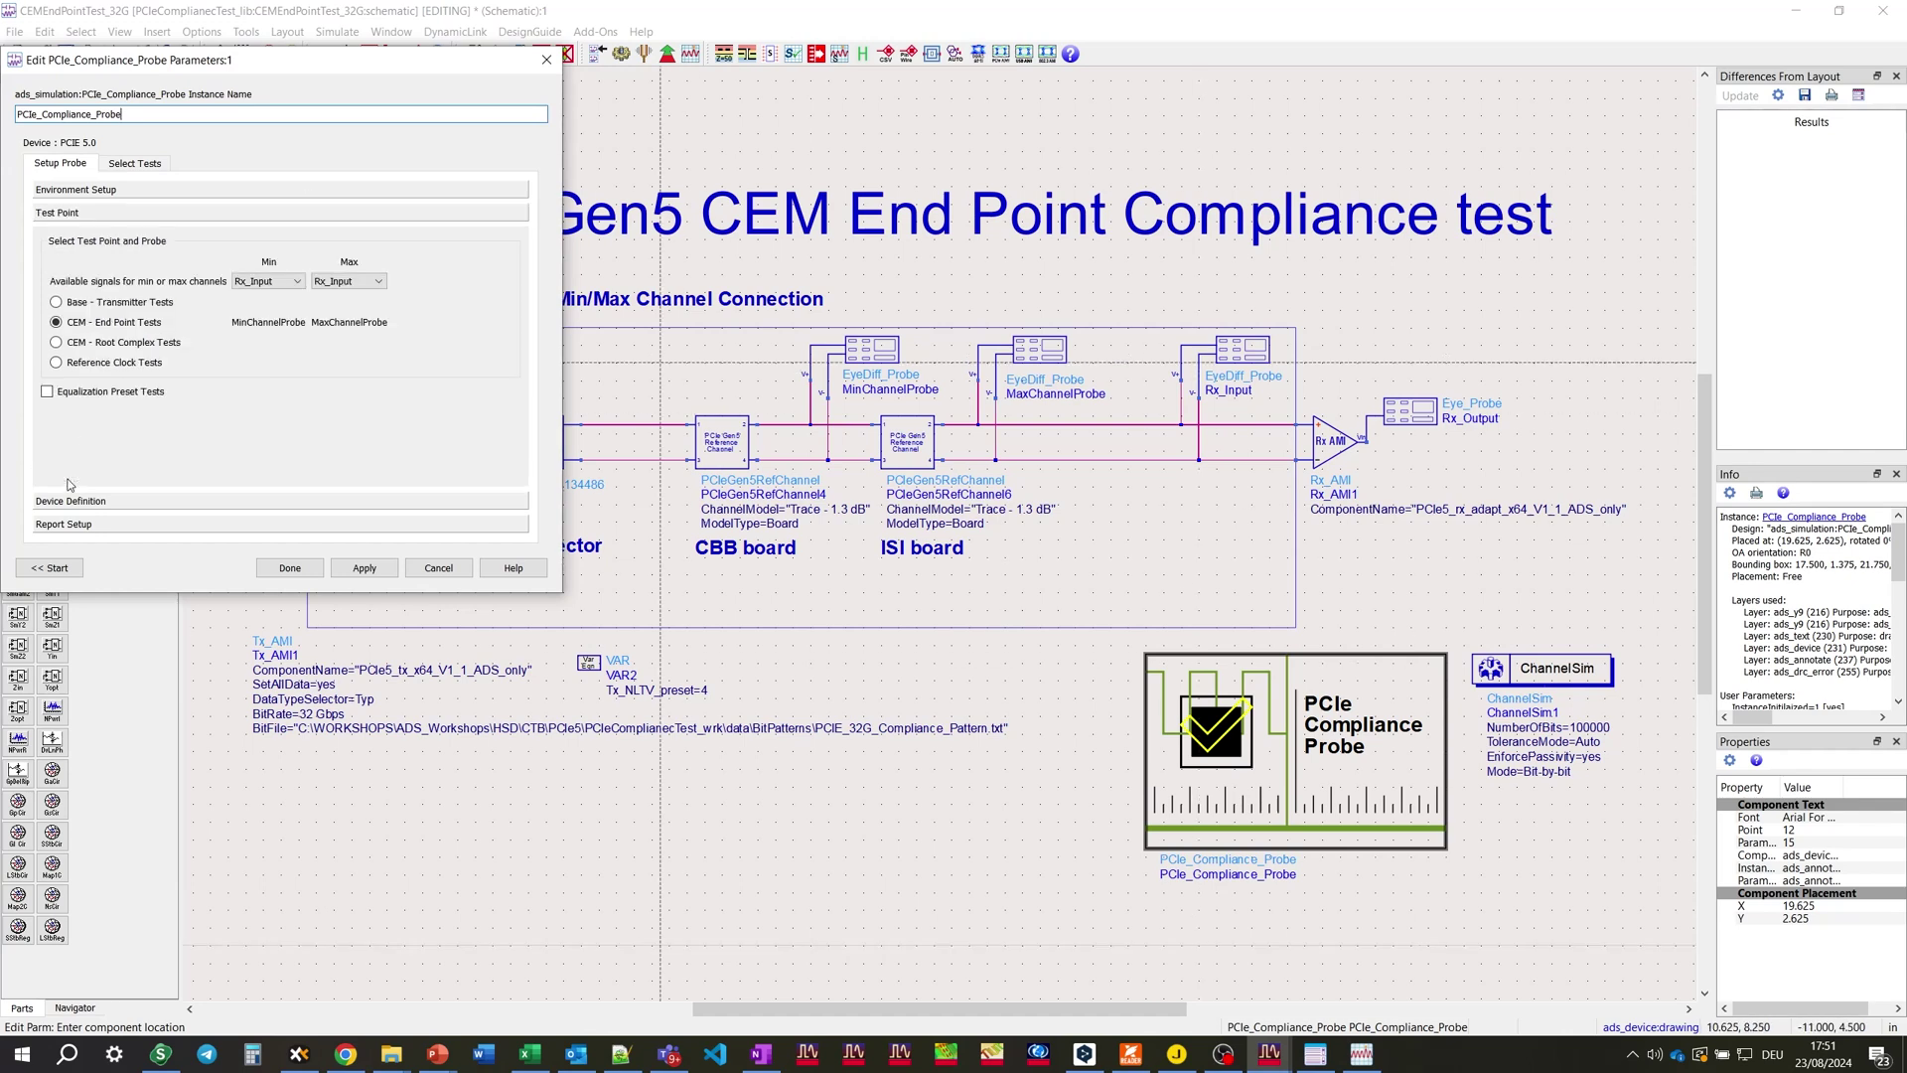
click(65, 501)
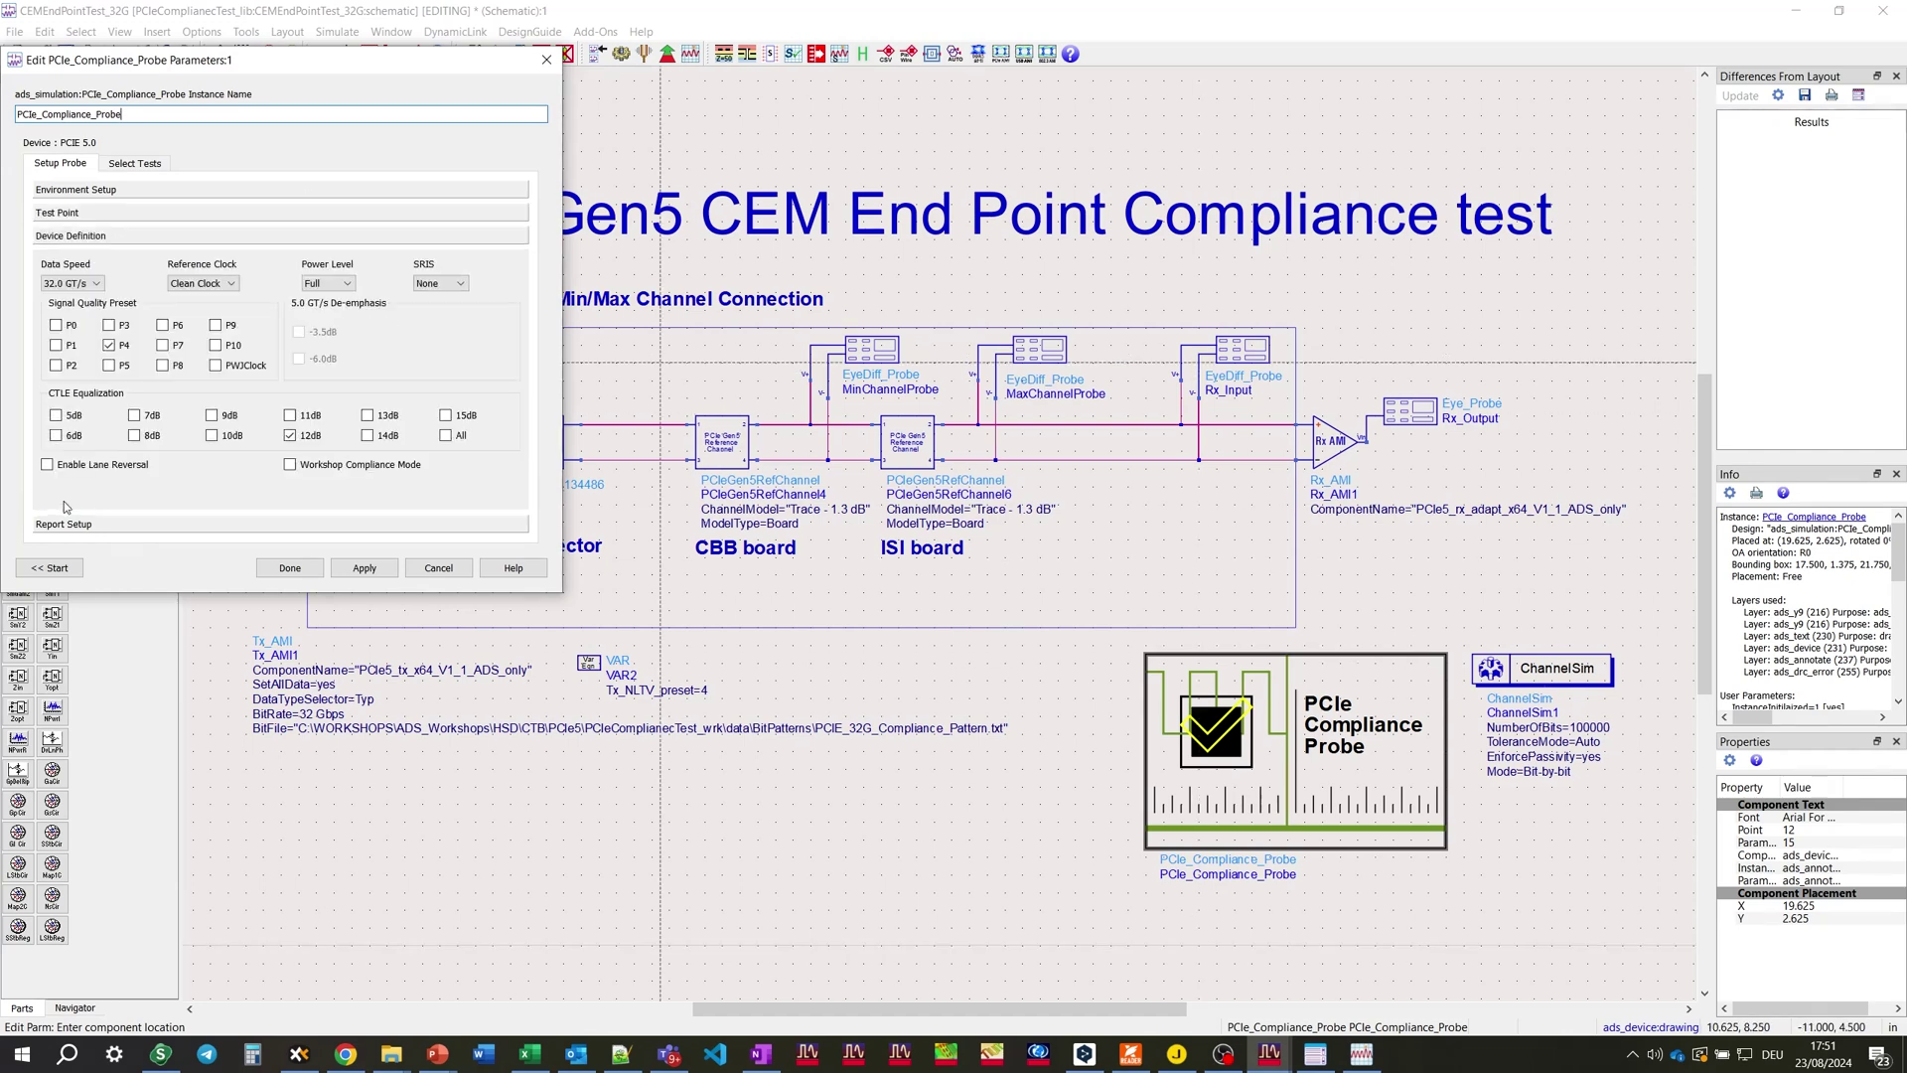
click(79, 284)
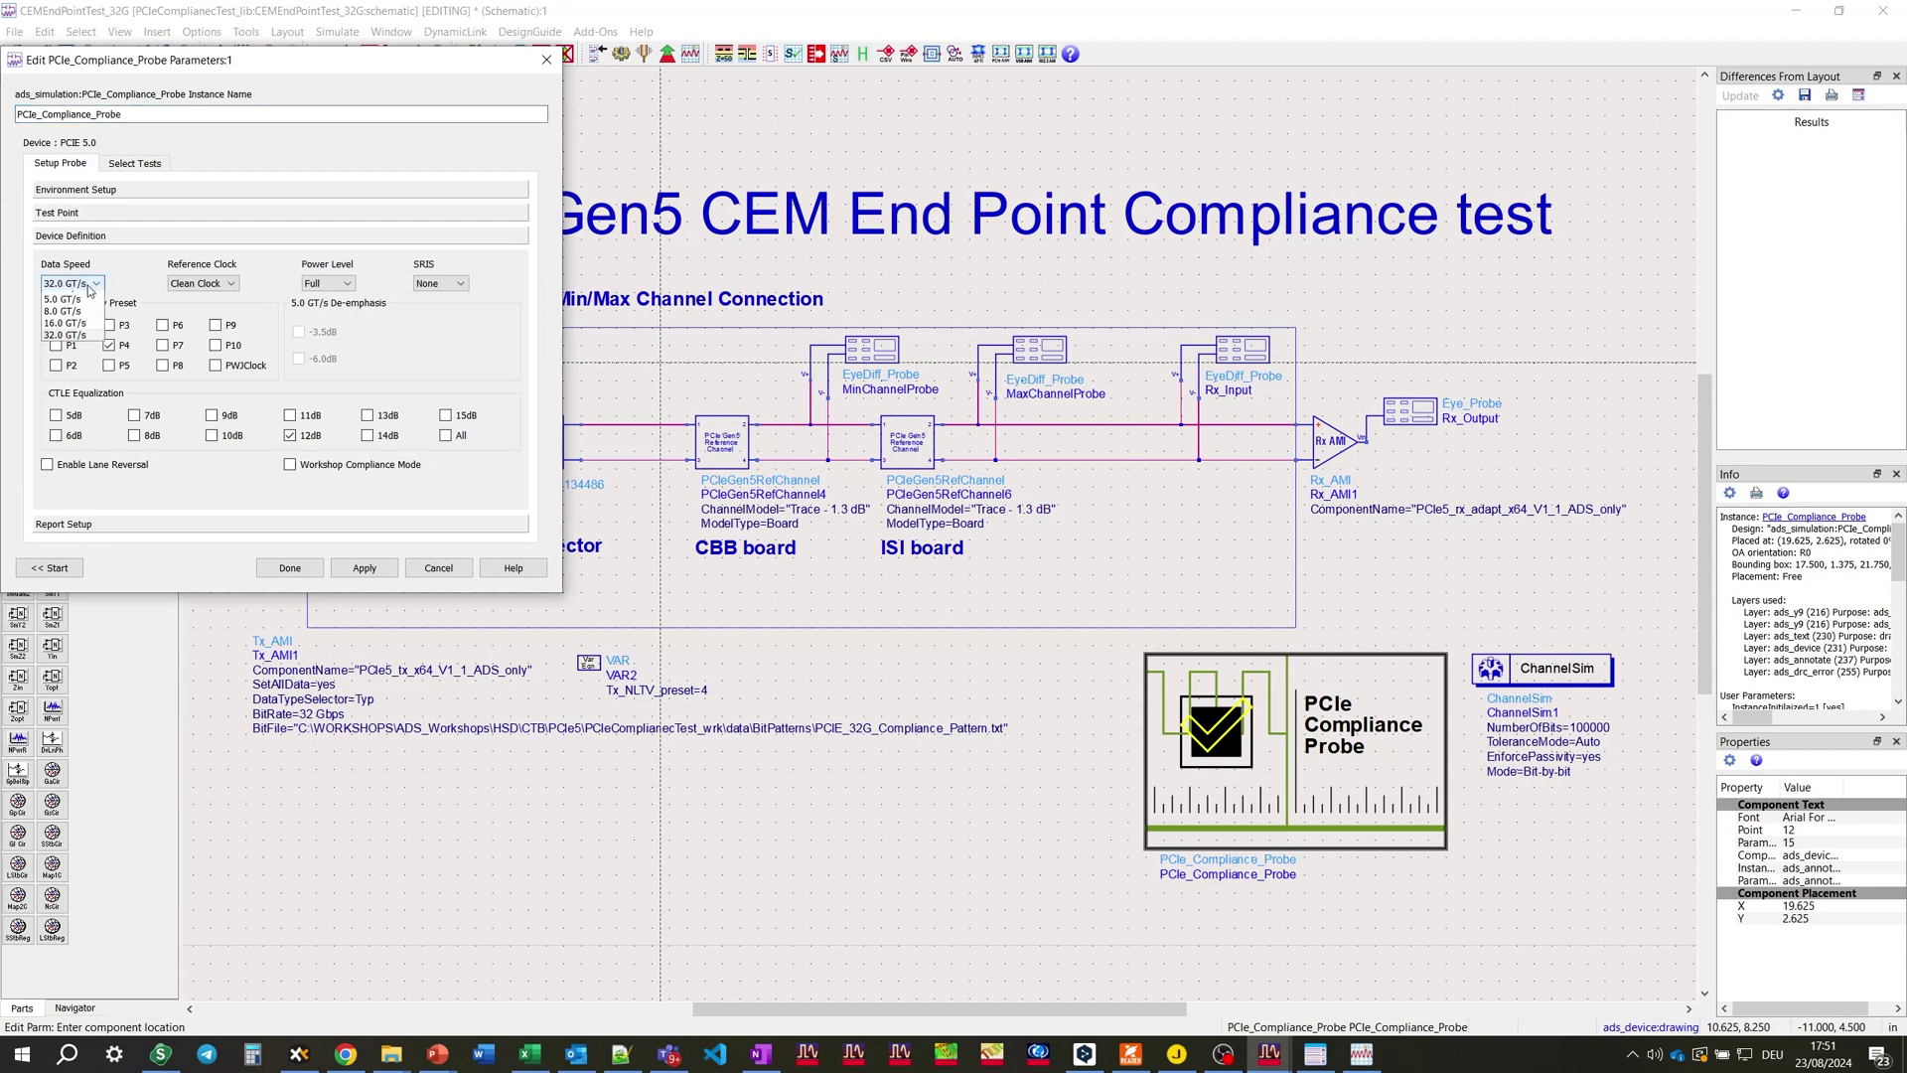
click(71, 334)
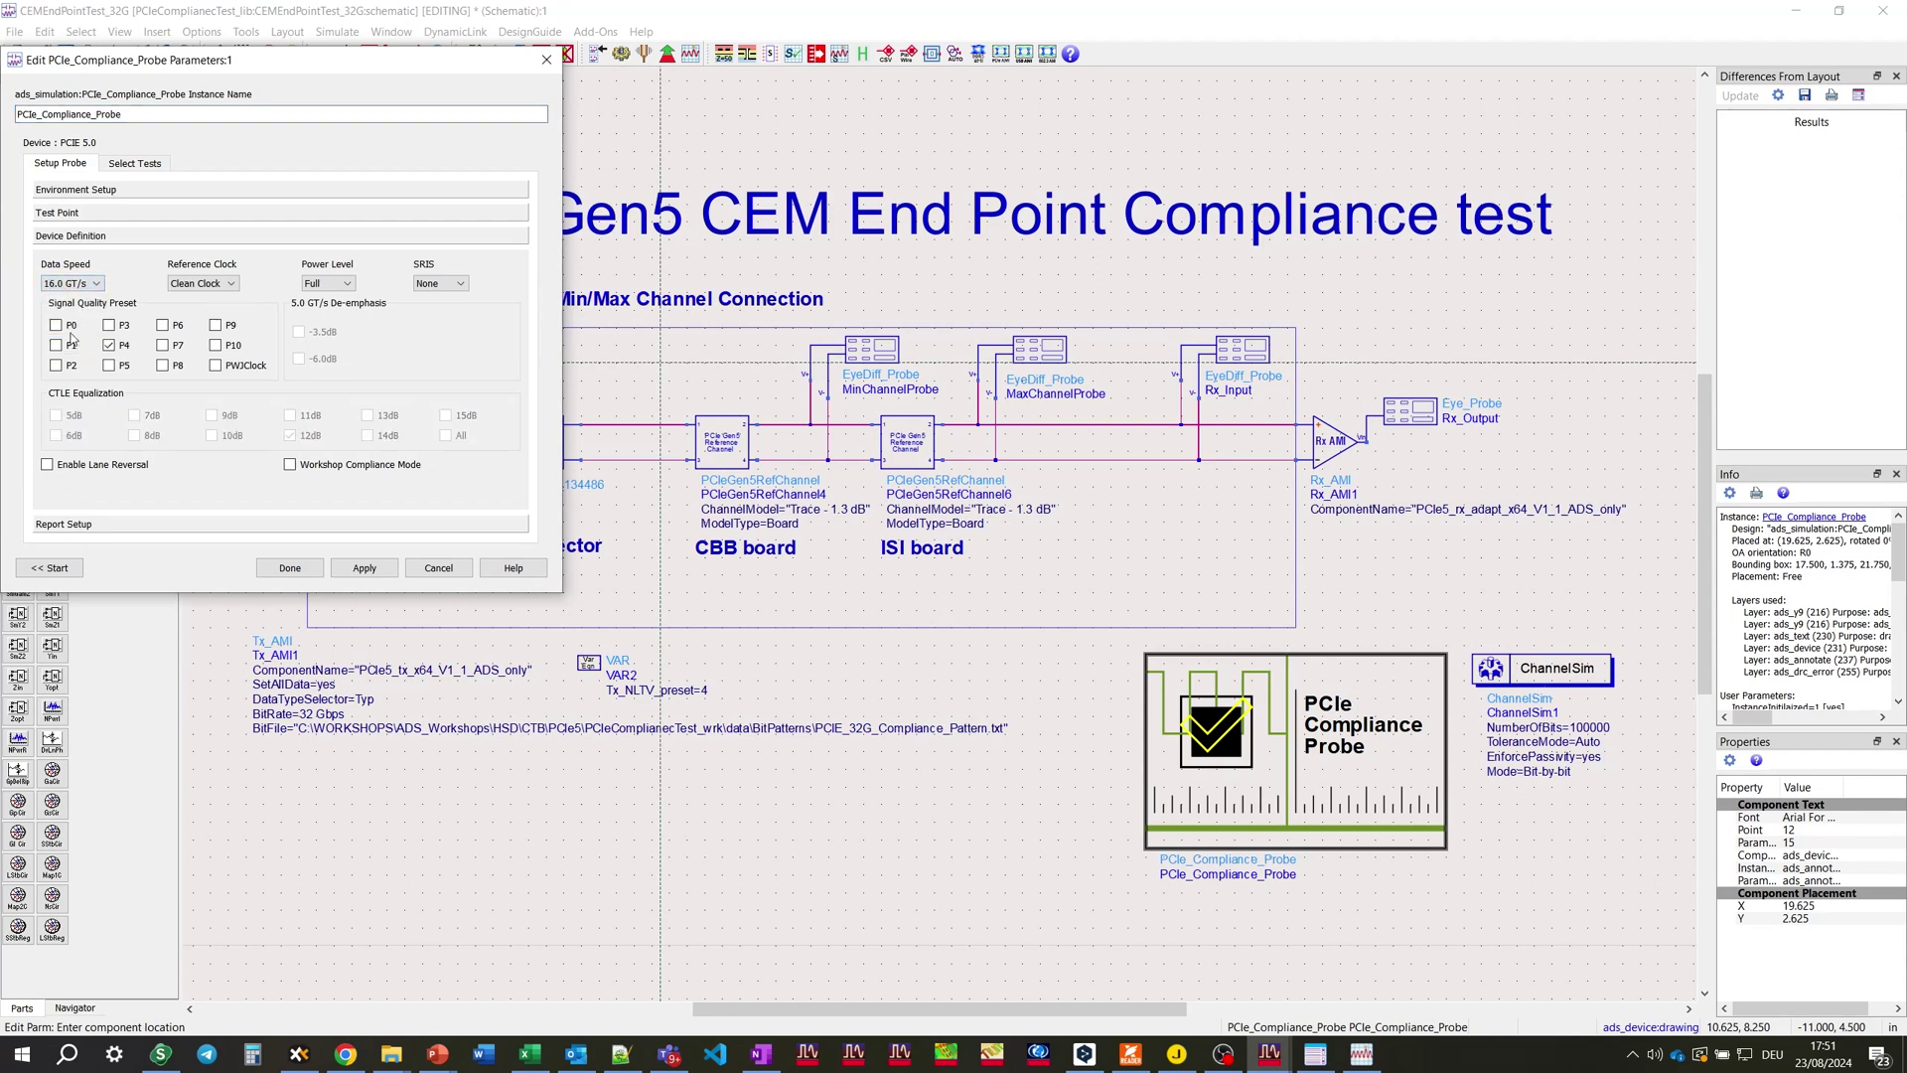
click(88, 286)
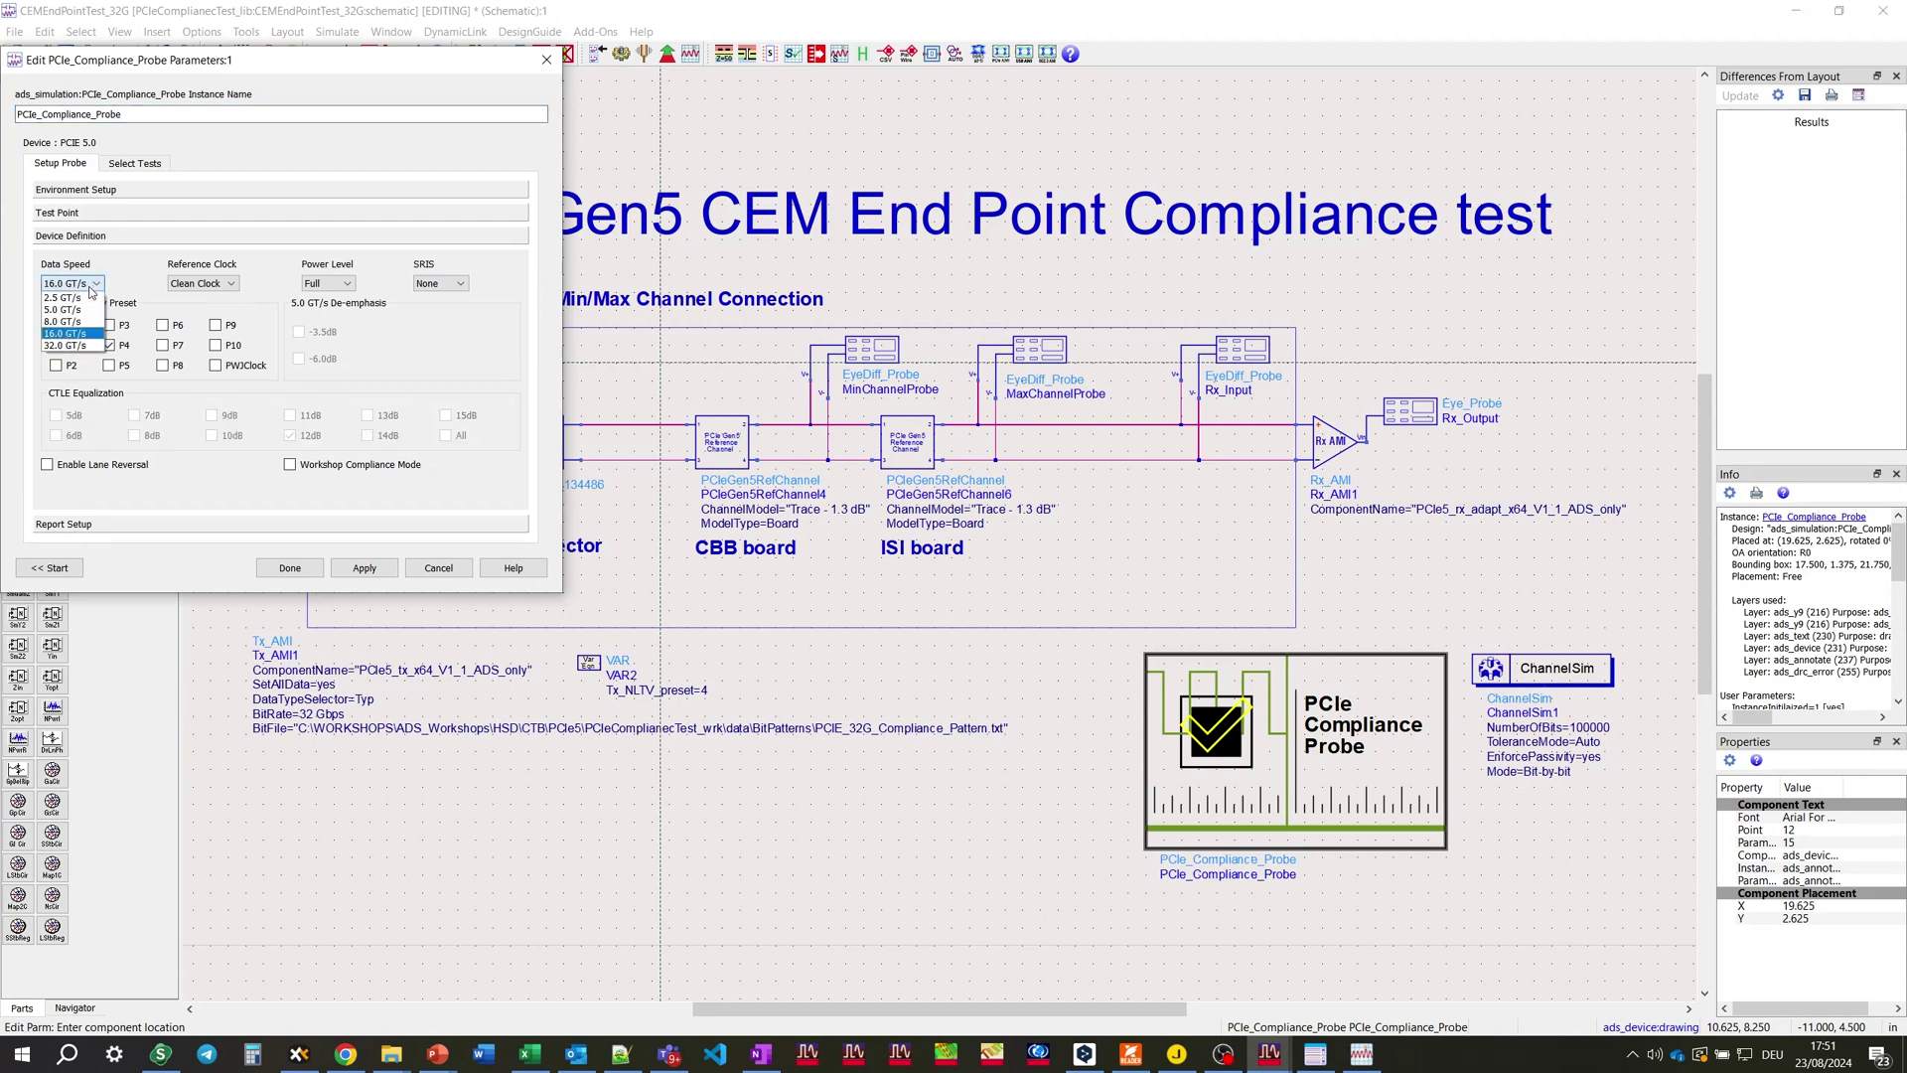
click(72, 348)
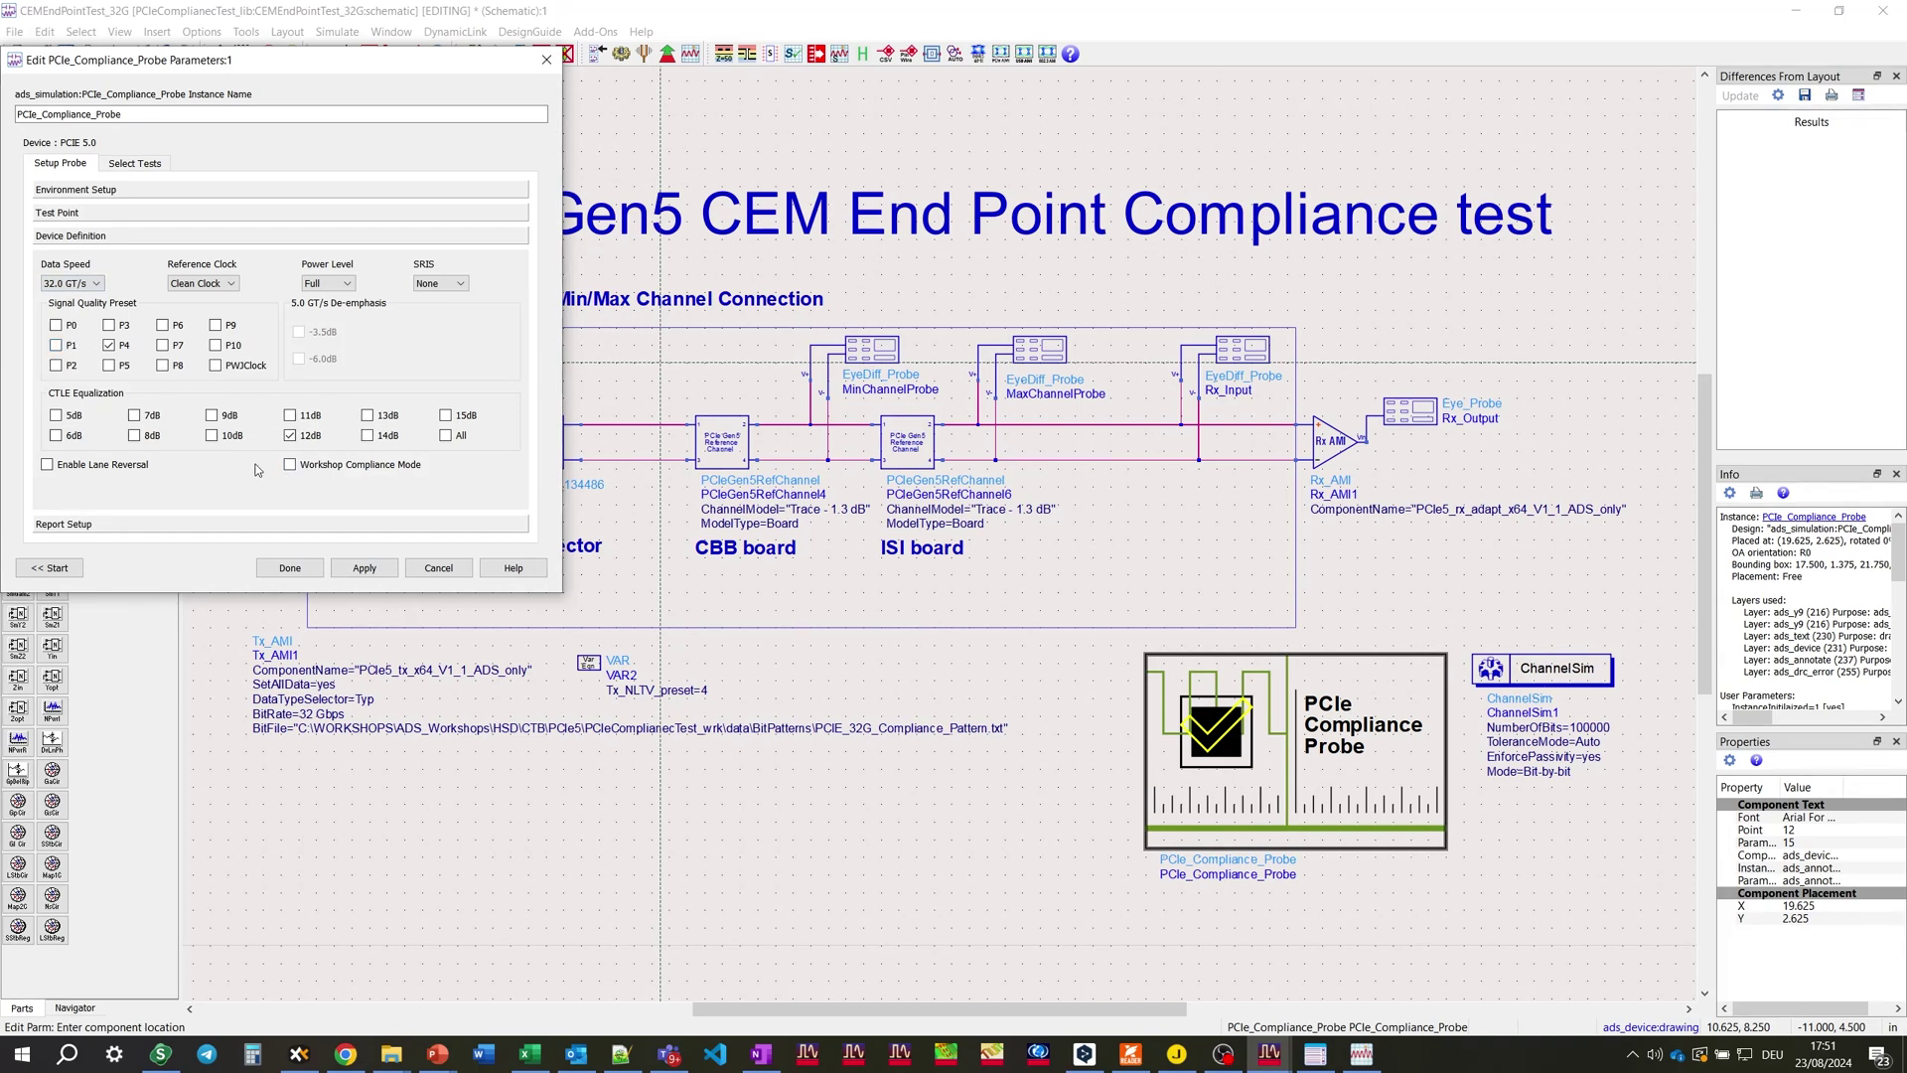
Step: Check the report output is CEMEndPointTest_32Gbps.pdf, then apply and close the probe settings
click(175, 522)
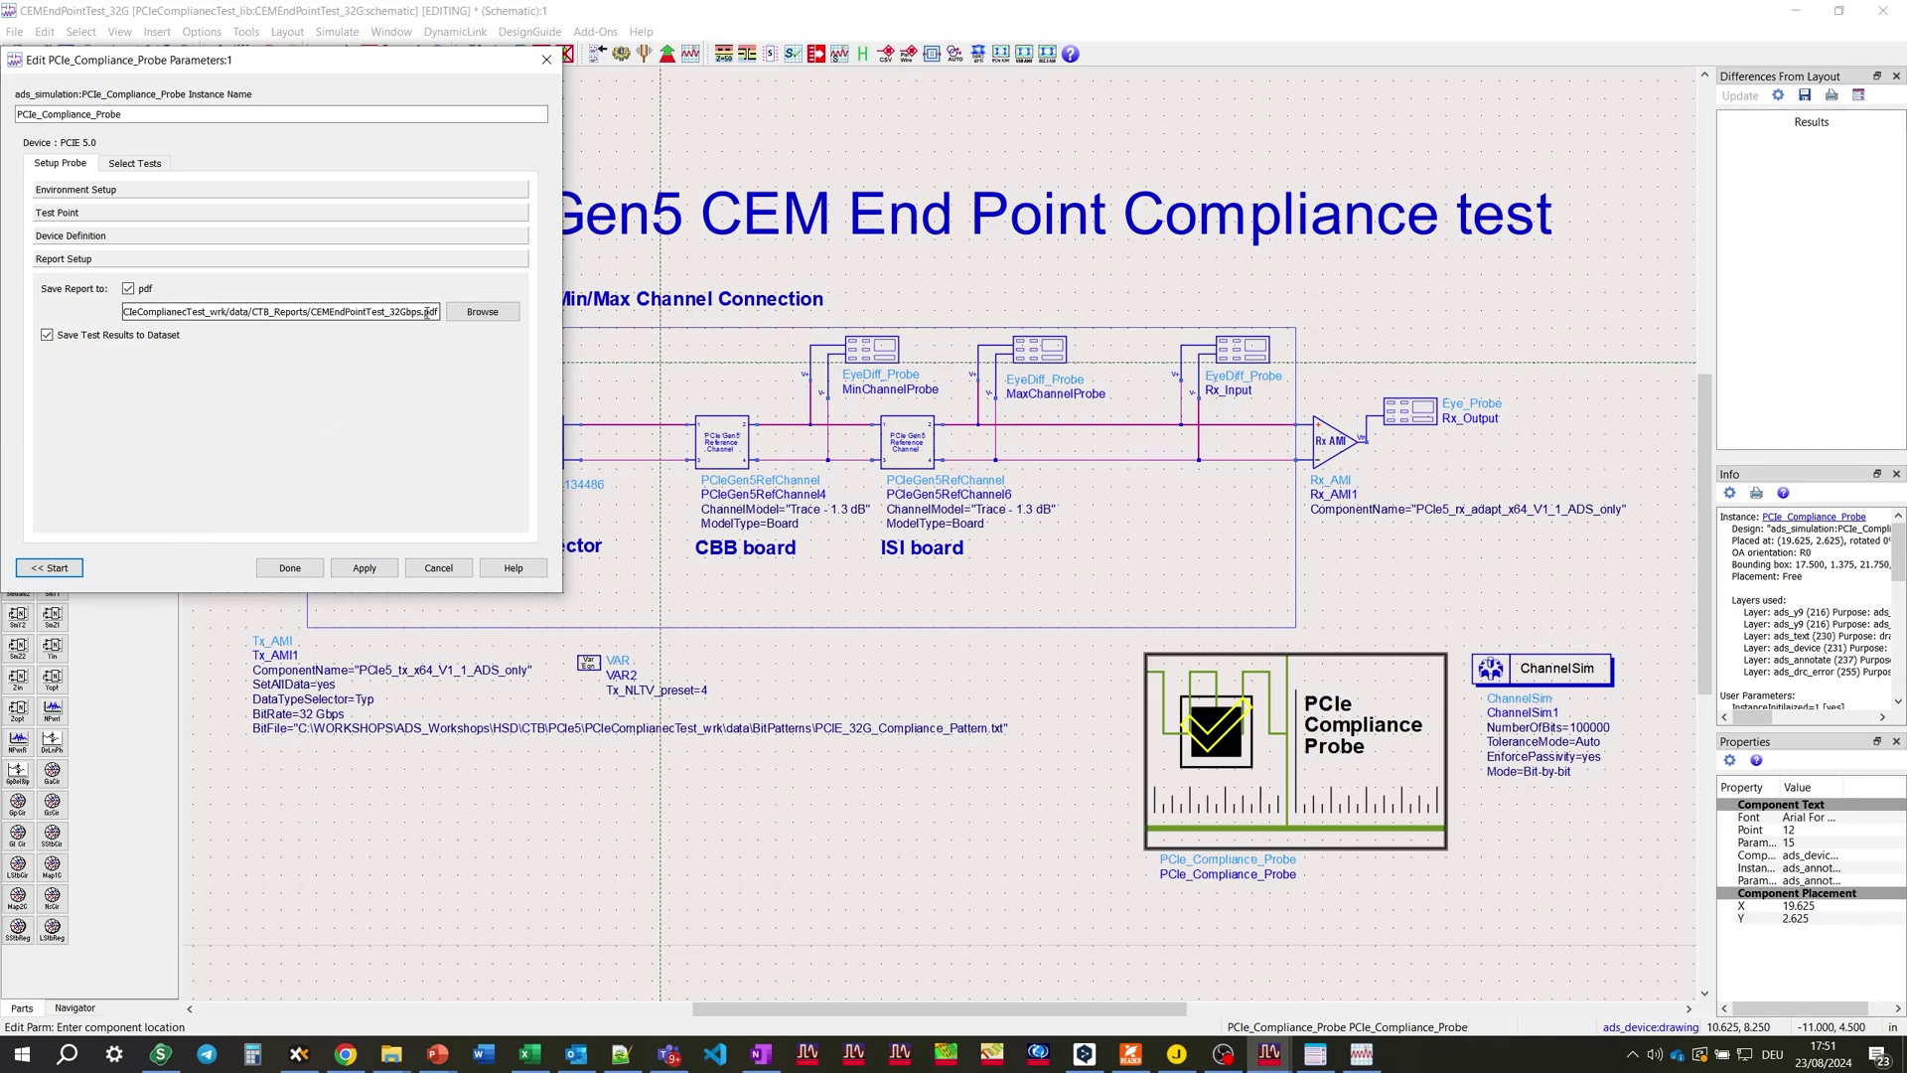
click(346, 573)
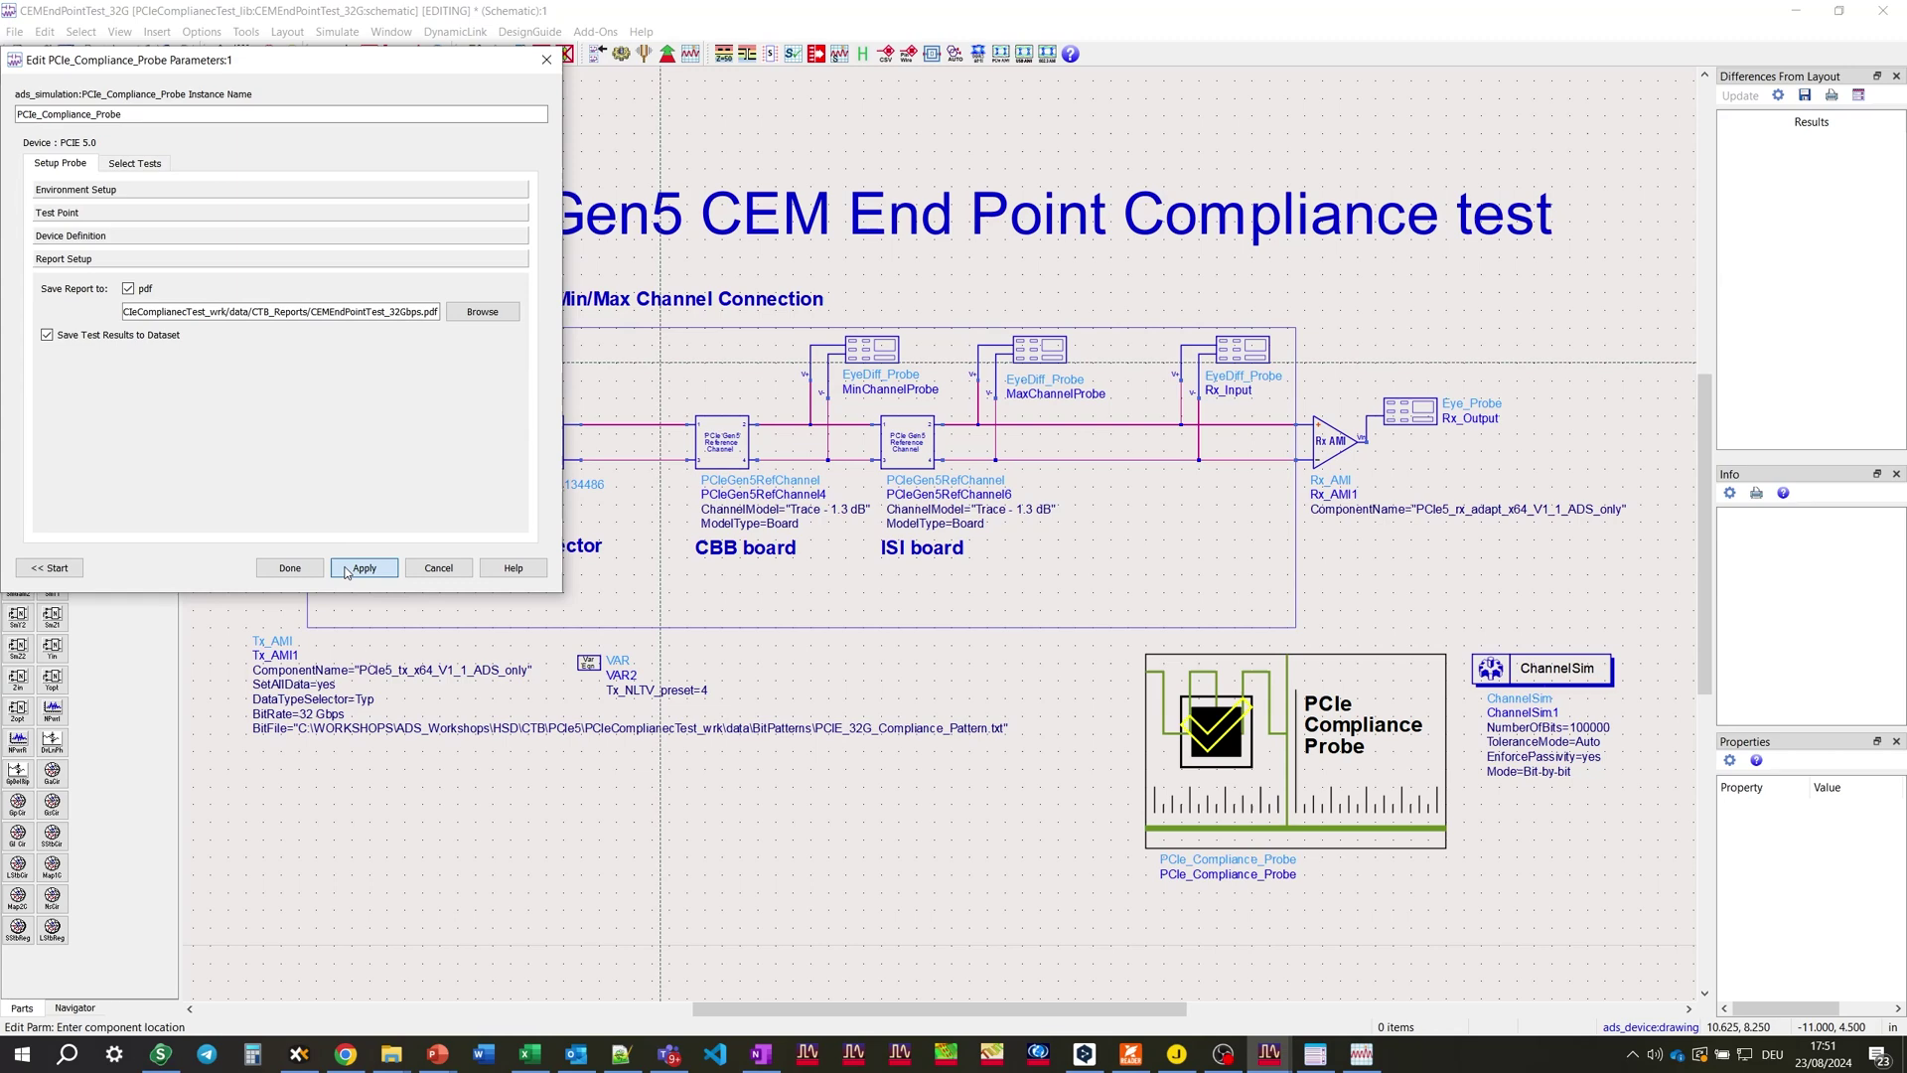
click(289, 573)
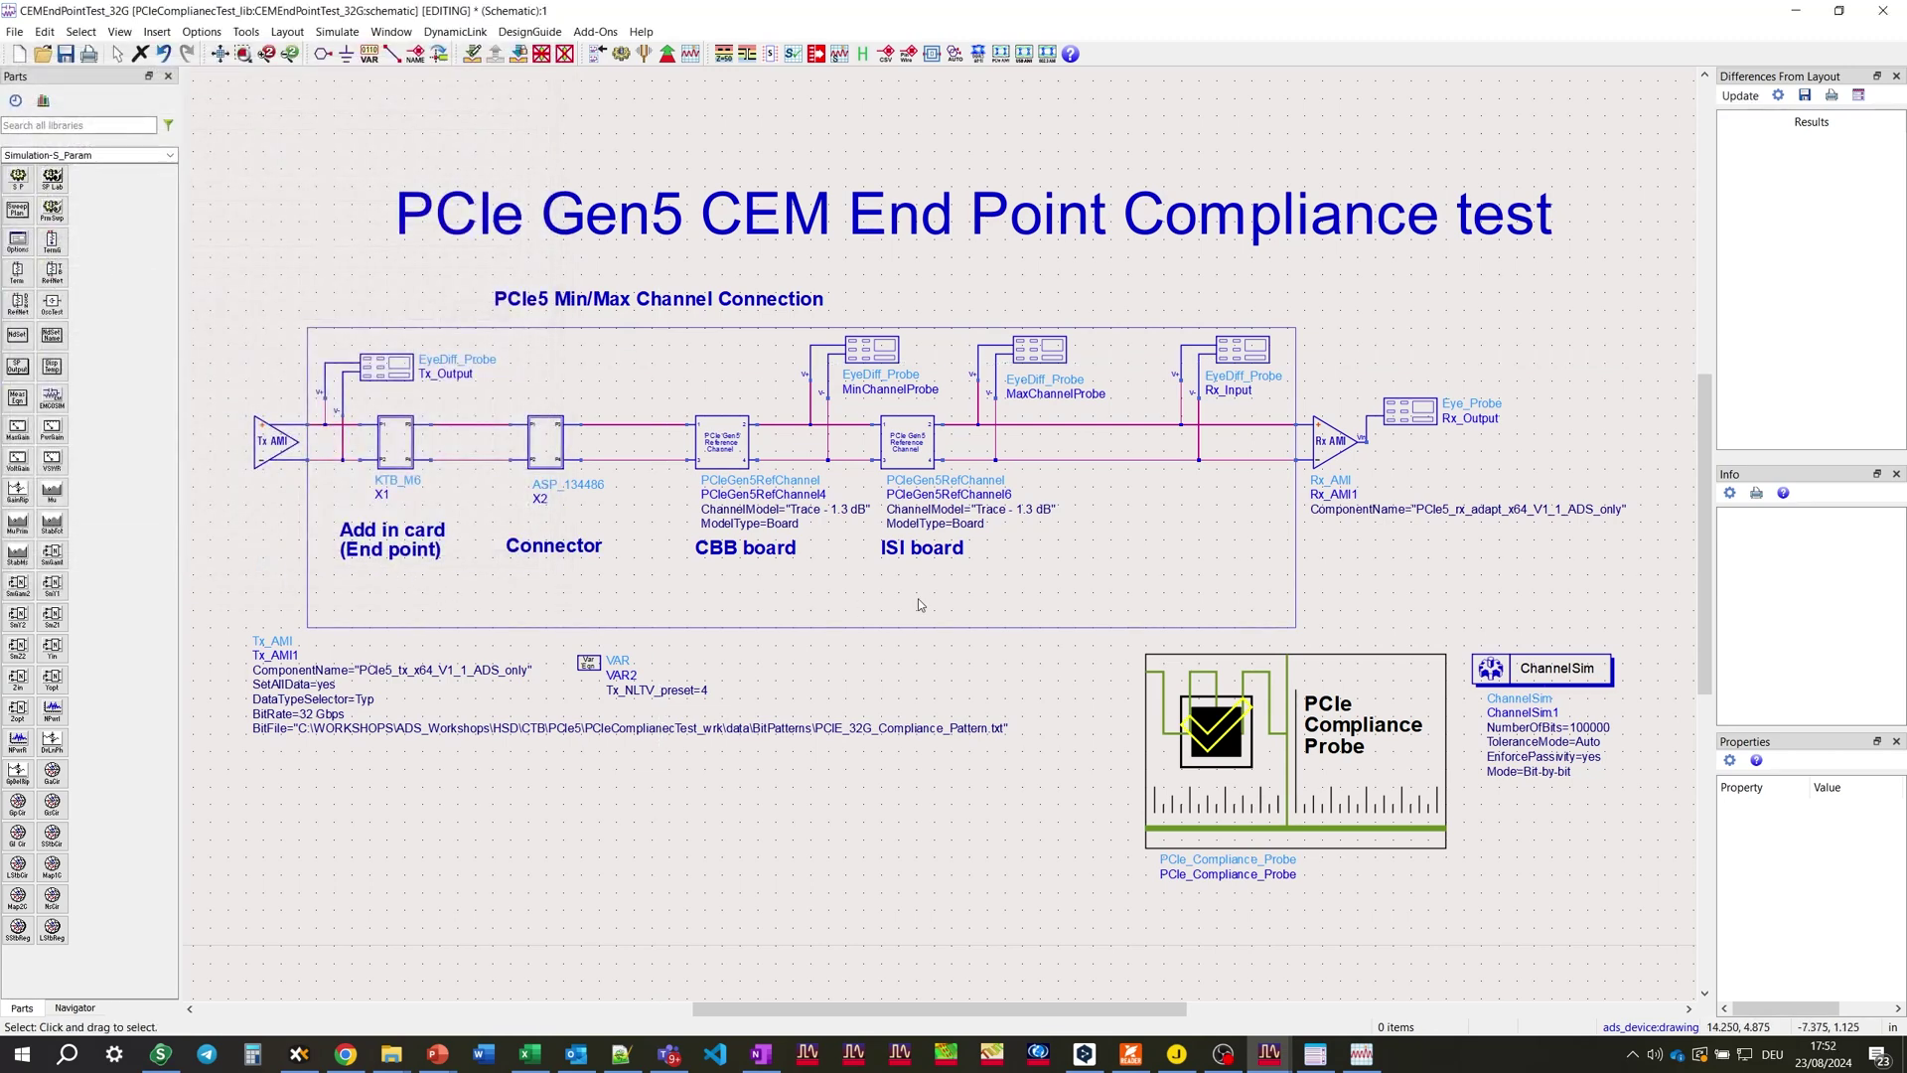
Step: View the 32 Gbps eye diagram results, then the failing CEMEndPointTest_32Gbps.pdf report
click(1361, 1053)
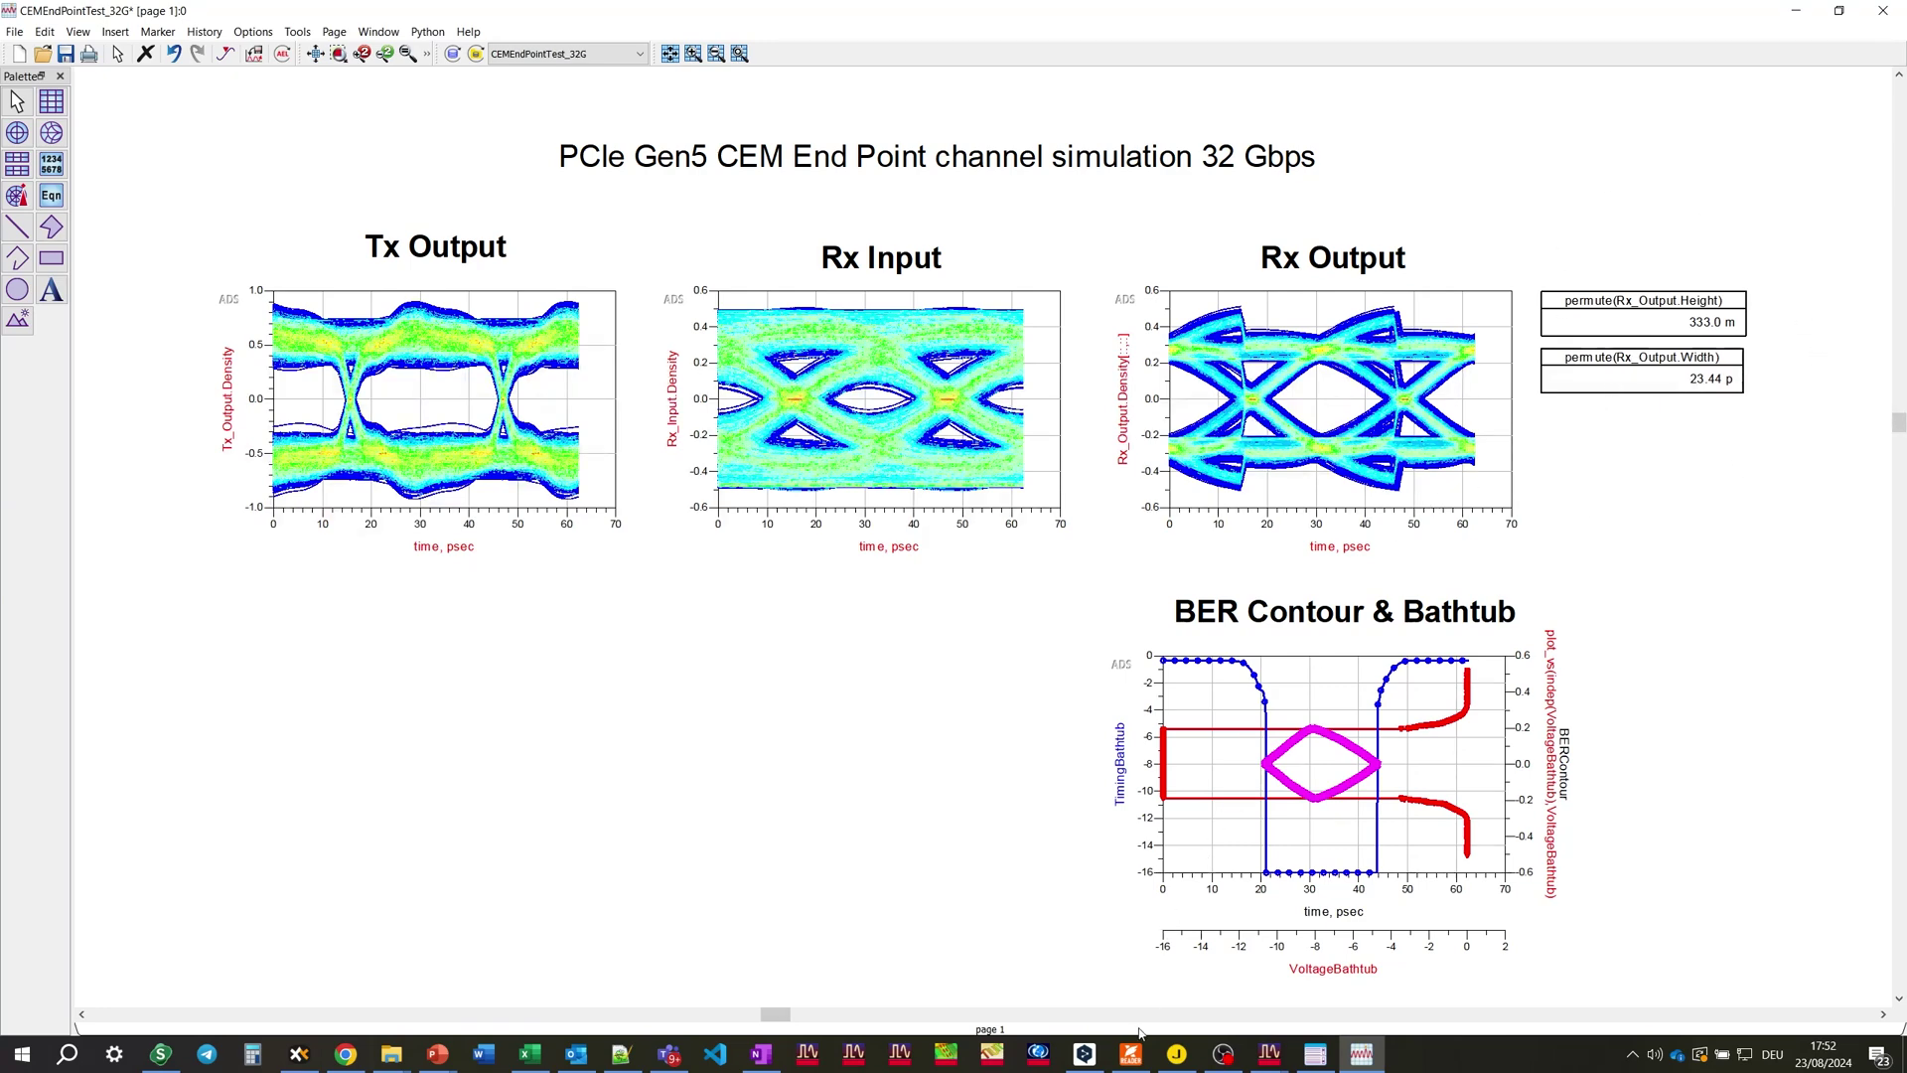
click(1133, 1059)
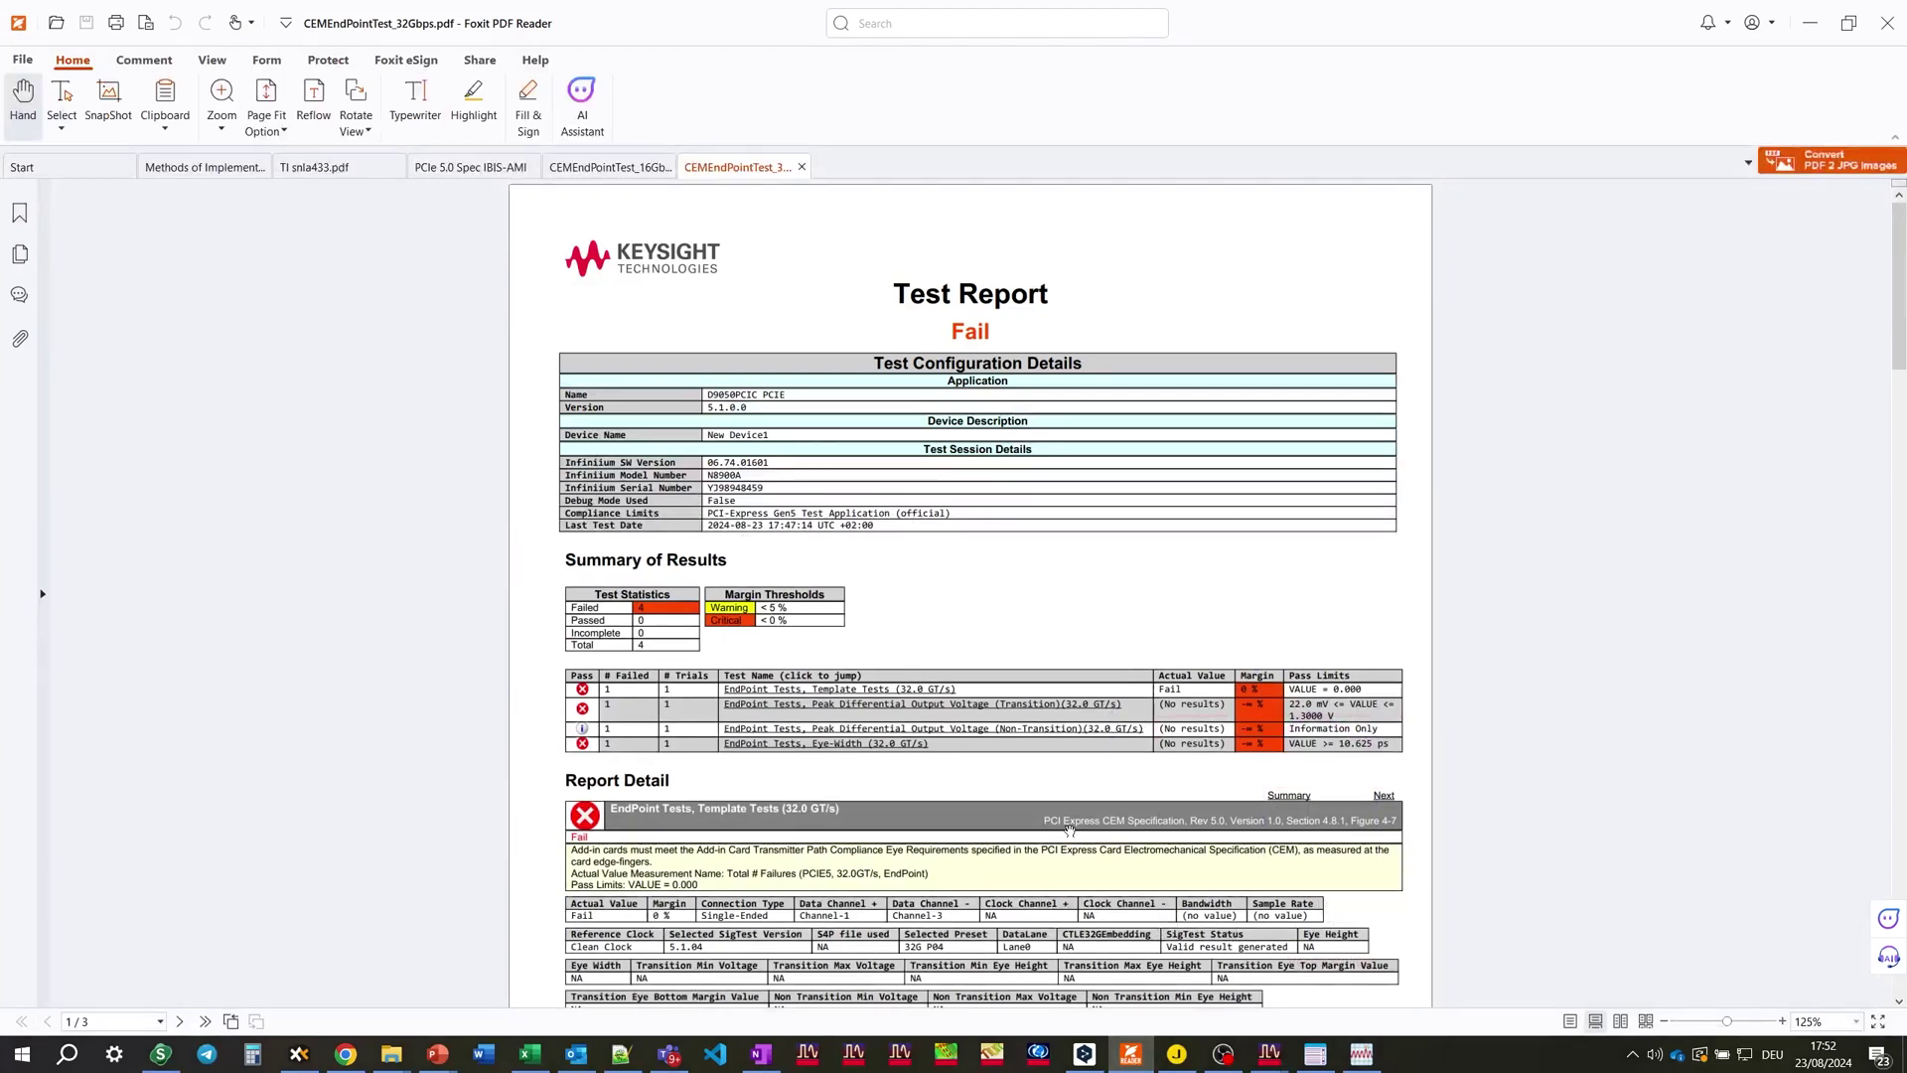